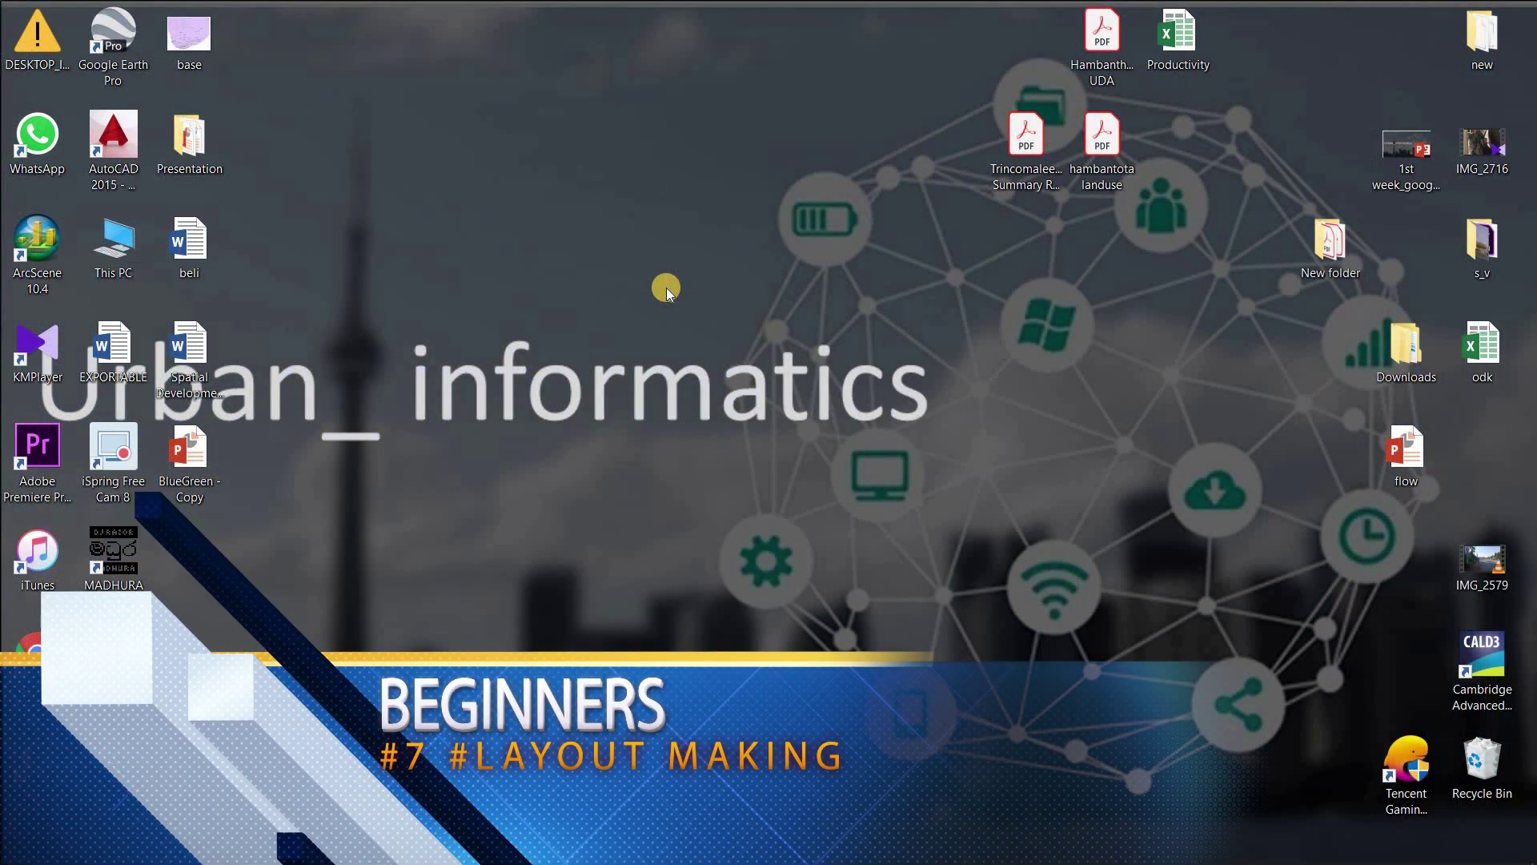
Bring the QGIS 'landuse' project window to the front from the taskbar
mouse_move(816, 845)
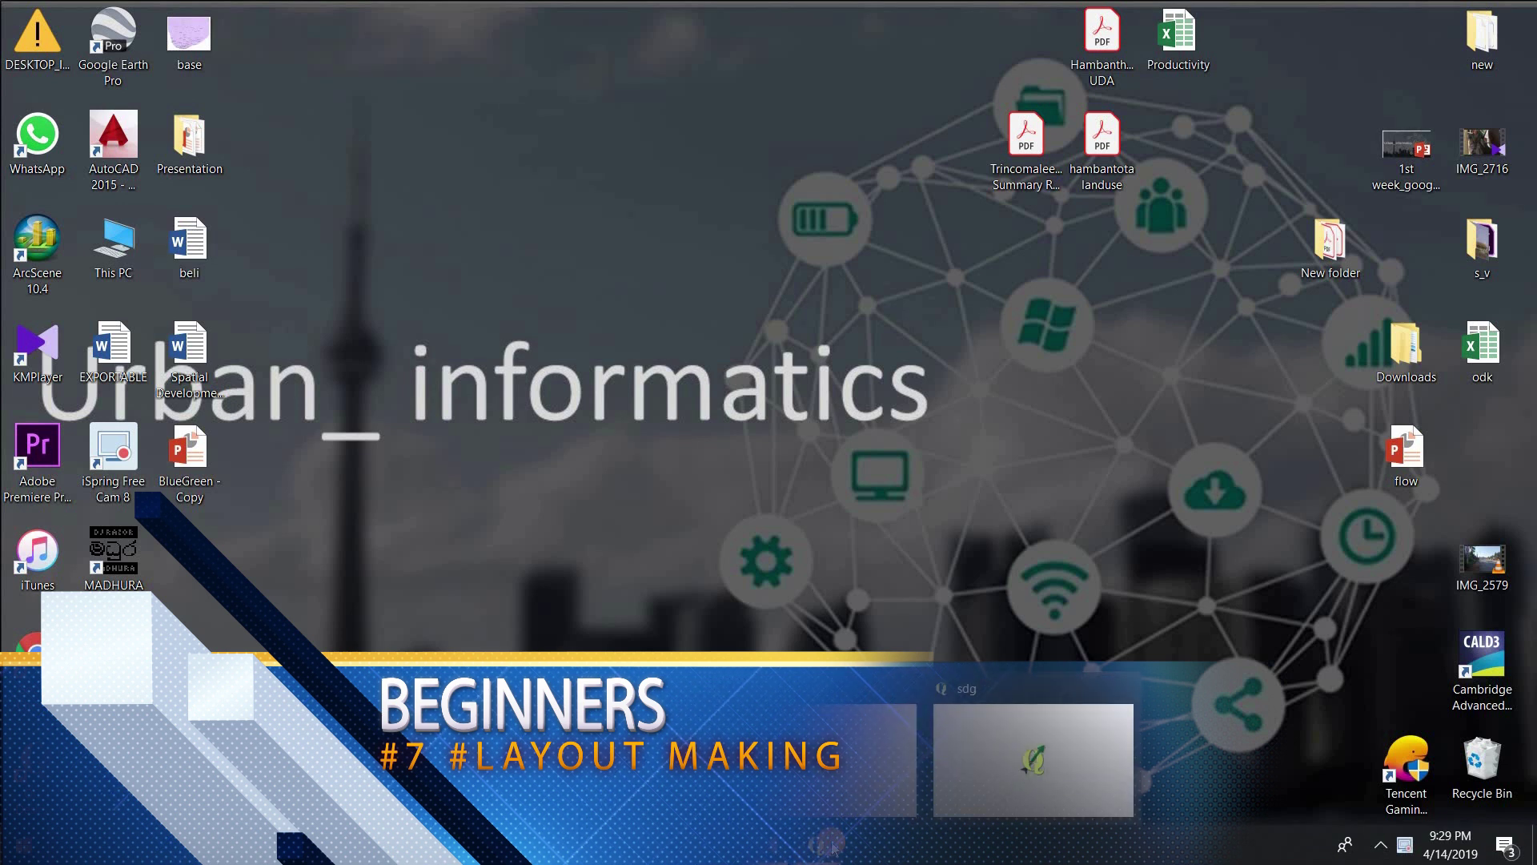
left_click(801, 744)
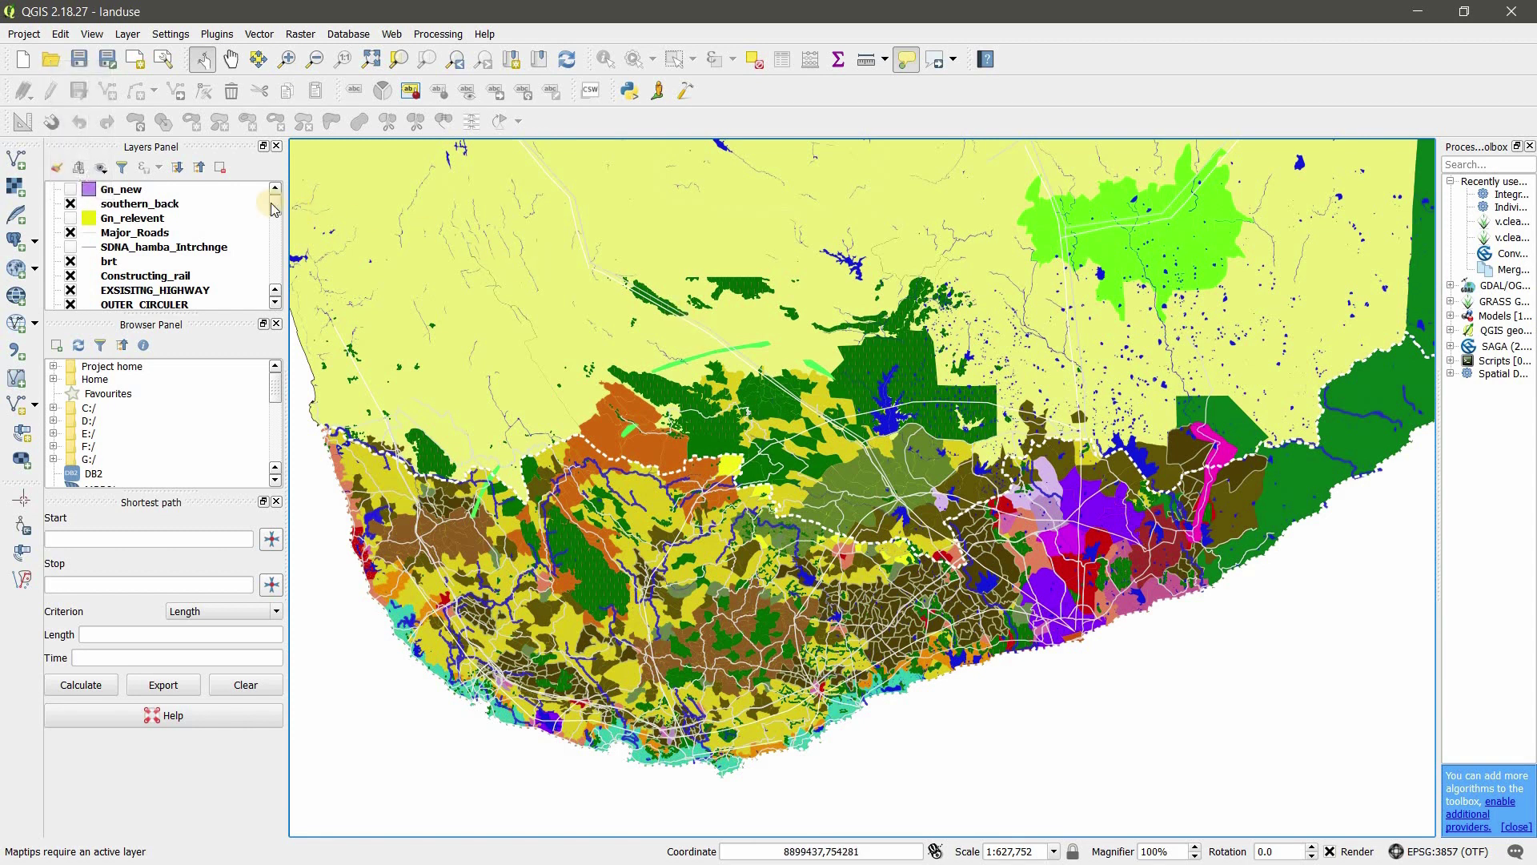
Start a new print composer and give it the title 123
mouse_move(272, 208)
left_mouse_down()
mouse_move(264, 272)
mouse_move(273, 202)
left_mouse_up()
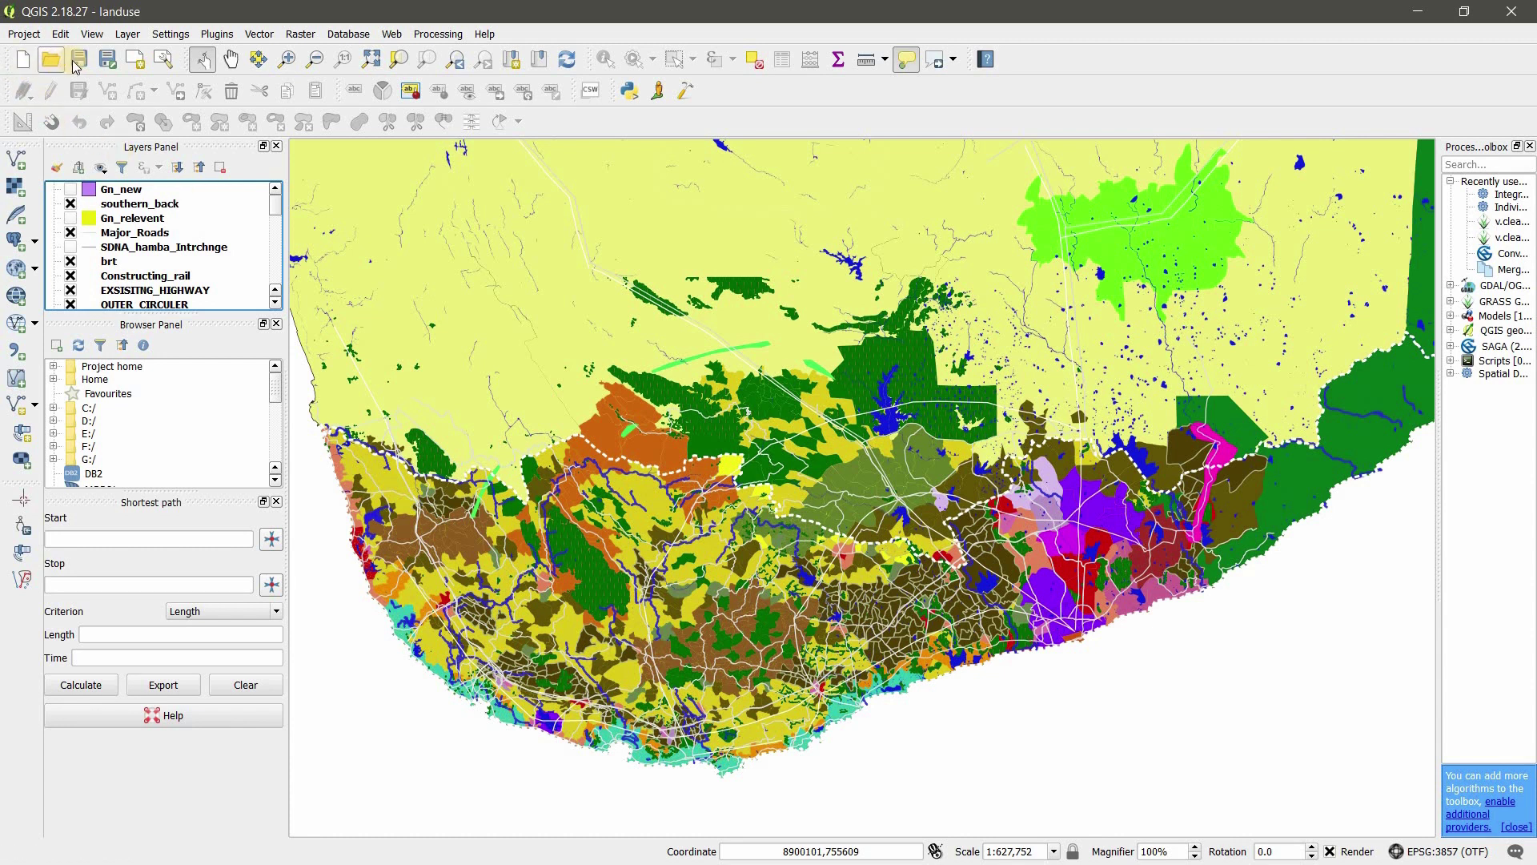
left_click(136, 60)
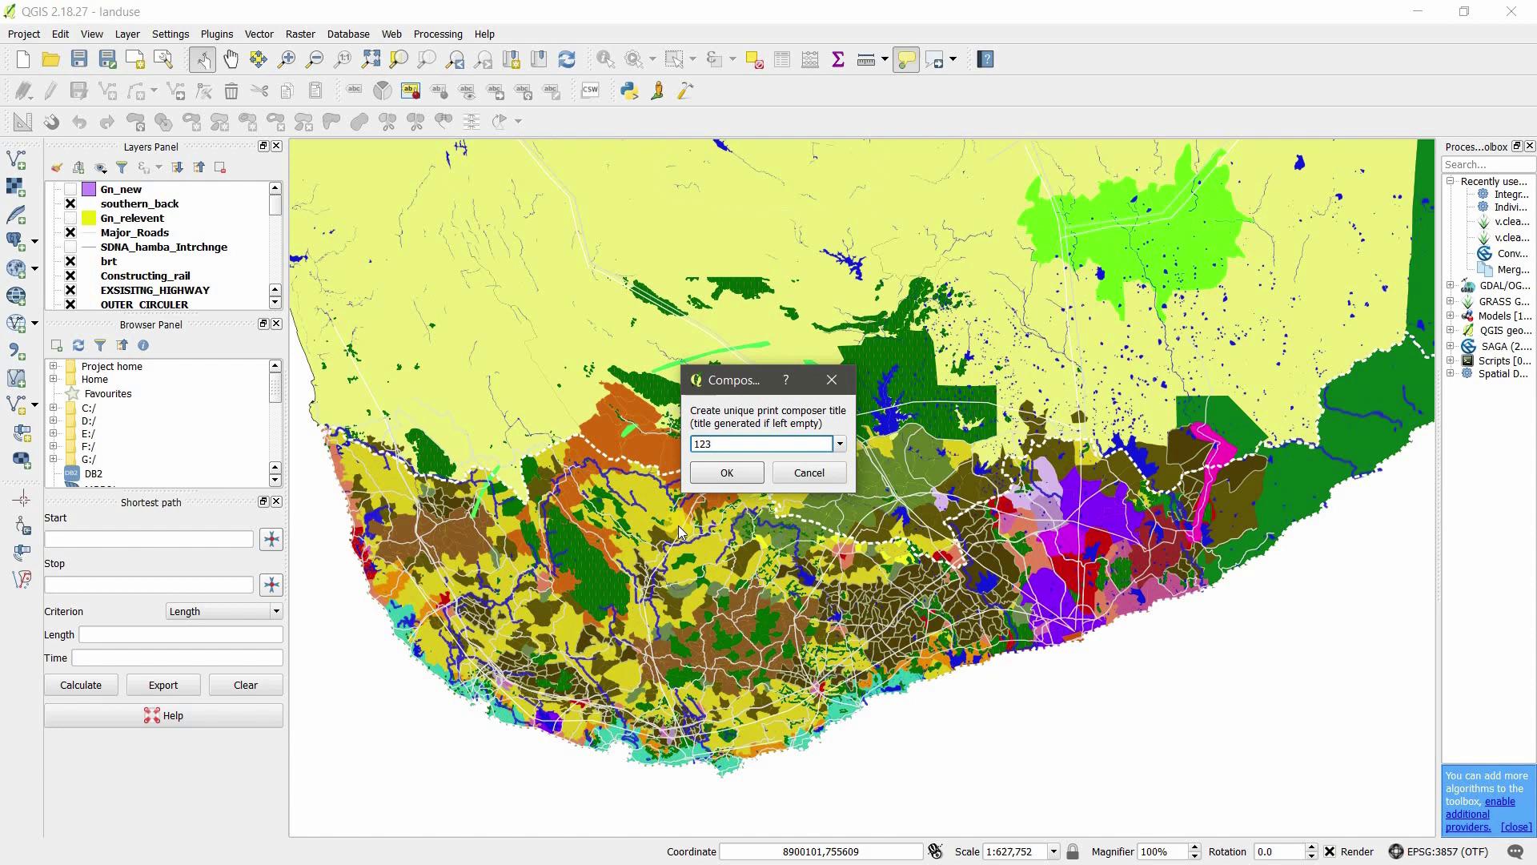
Confirm composer 123, maximize it, and set the page to A3 in landscape orientation
left_click(724, 473)
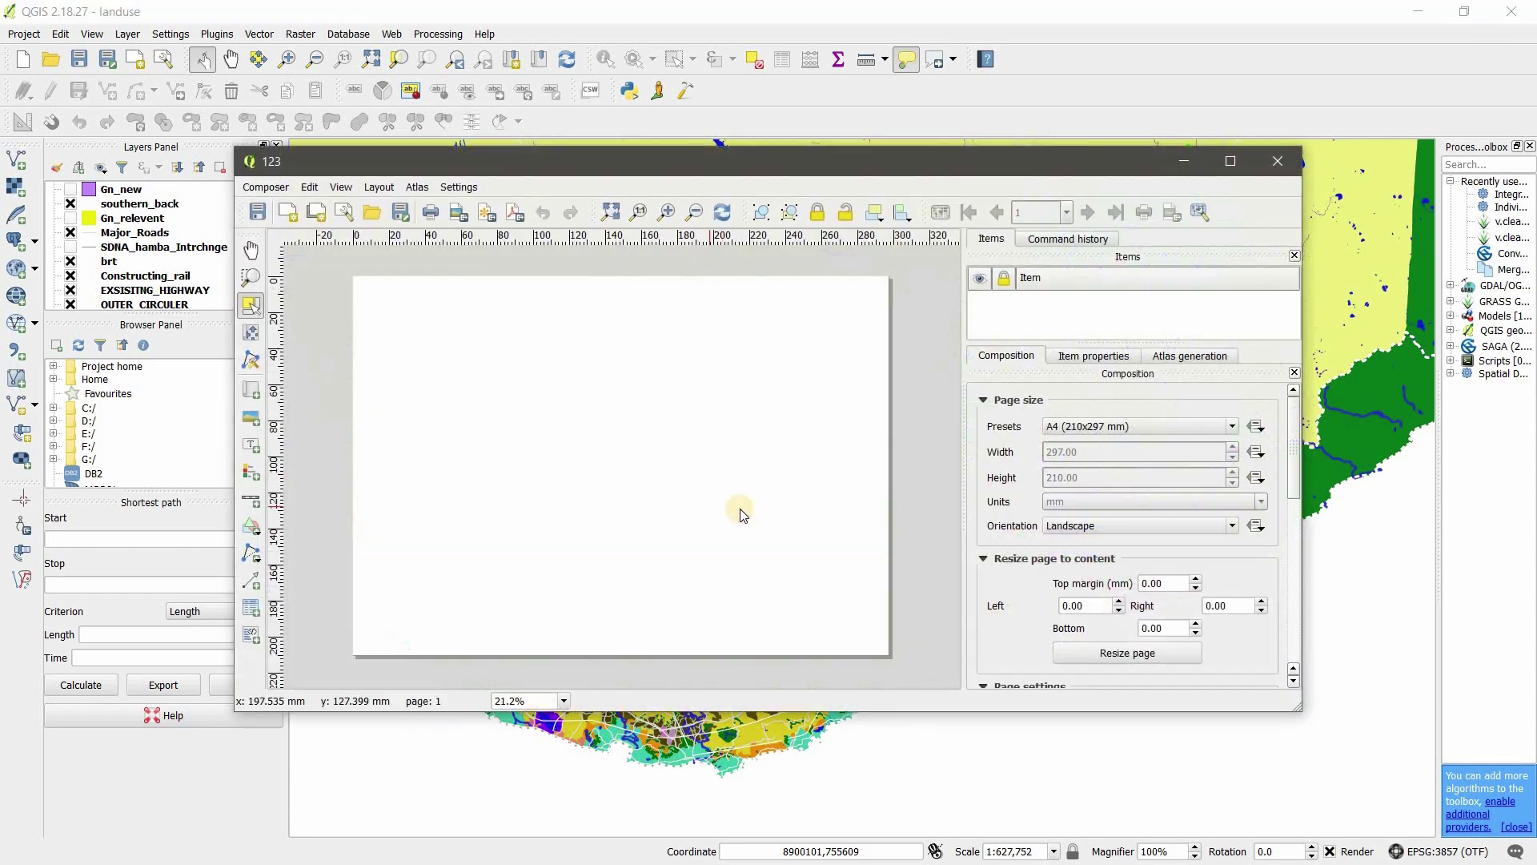
left_click(1230, 161)
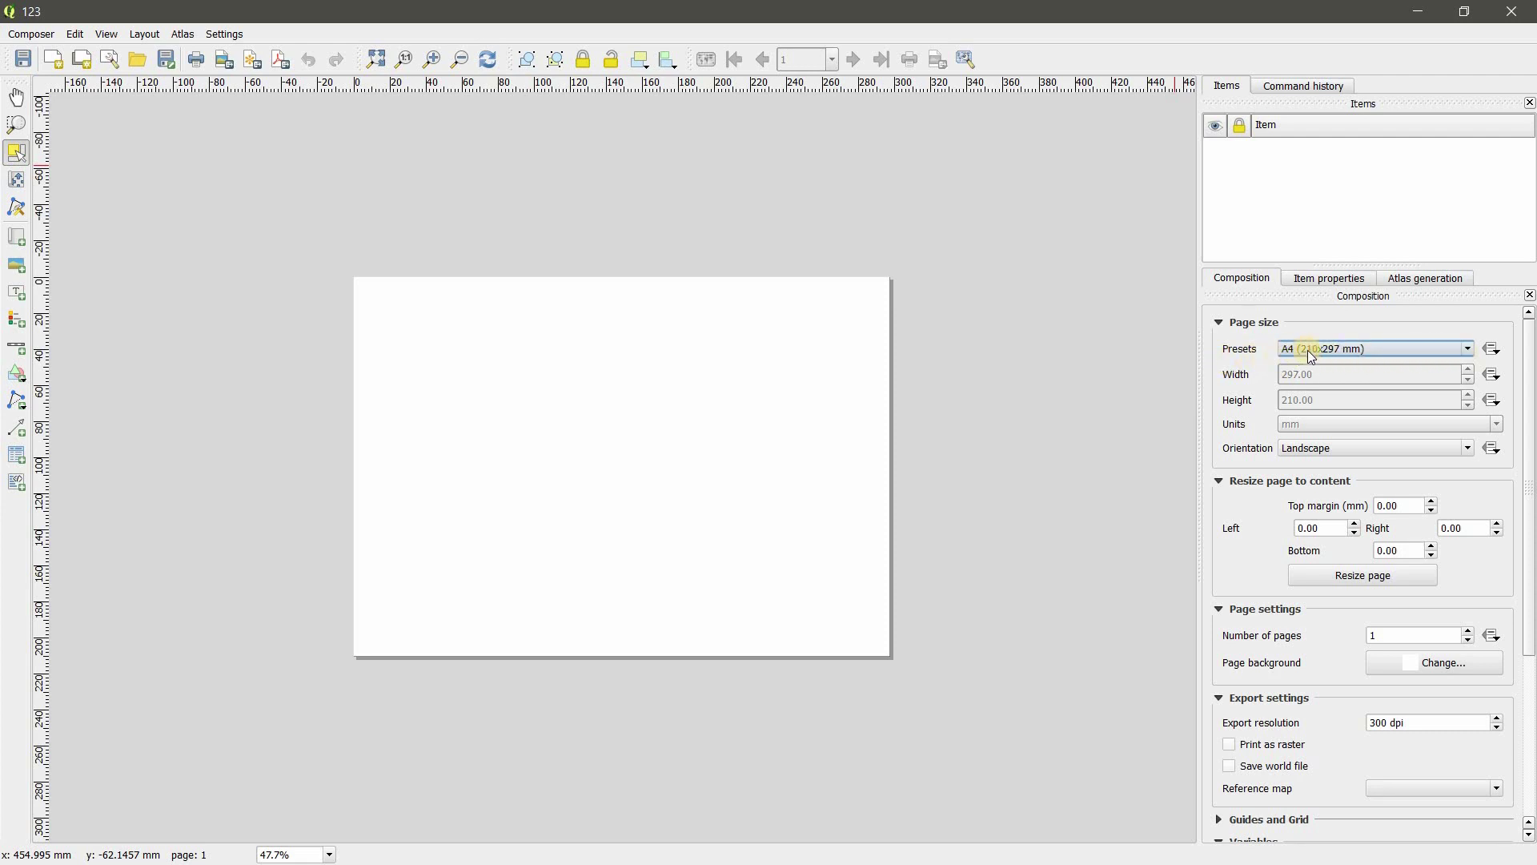
left_click(1469, 355)
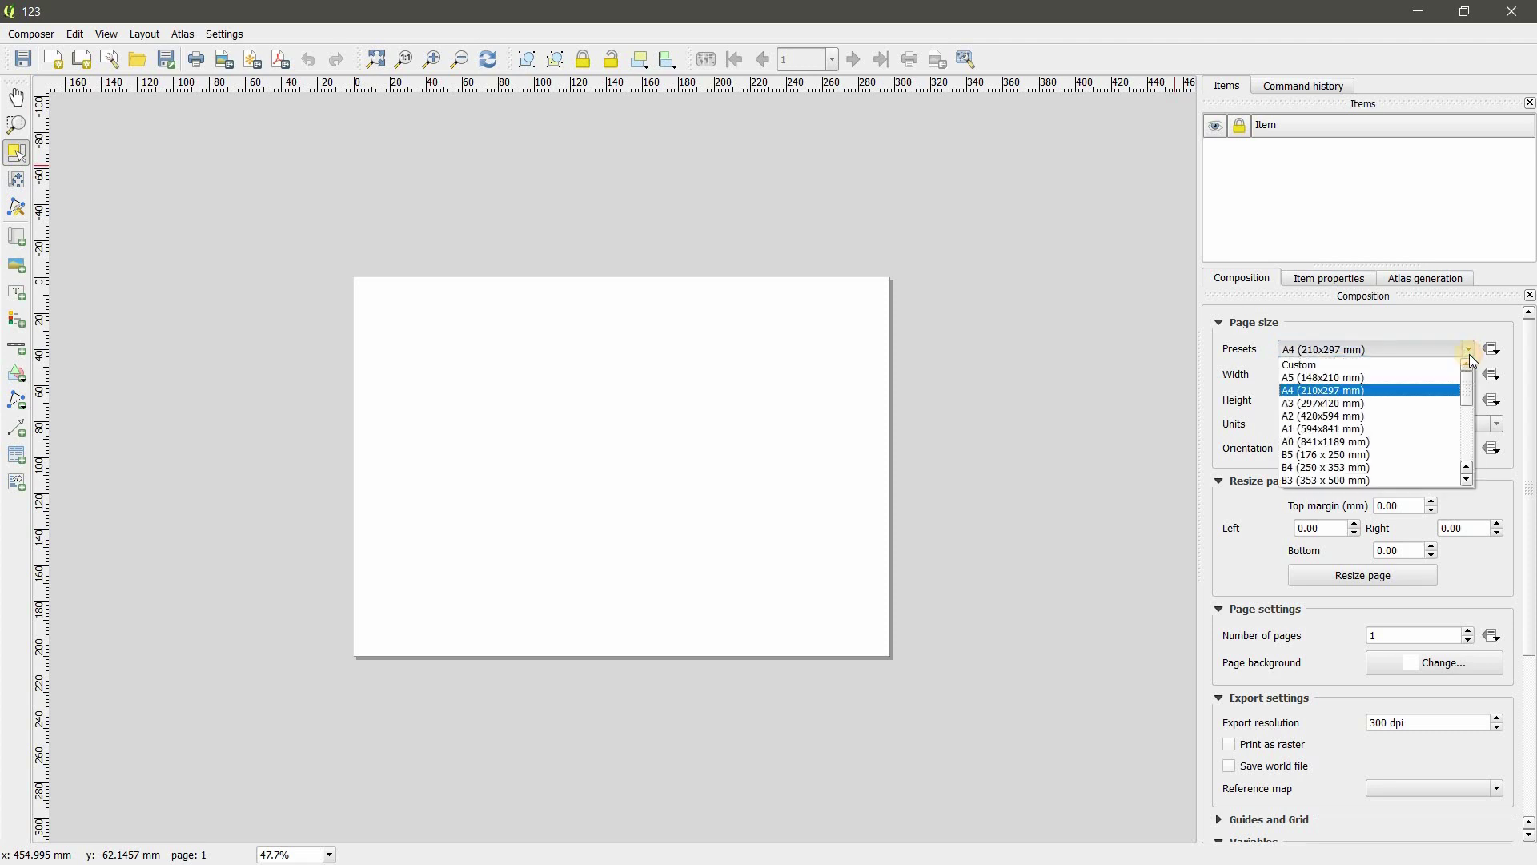
mouse_move(1468, 391)
left_mouse_down()
mouse_move(1469, 421)
mouse_move(1468, 380)
left_mouse_up()
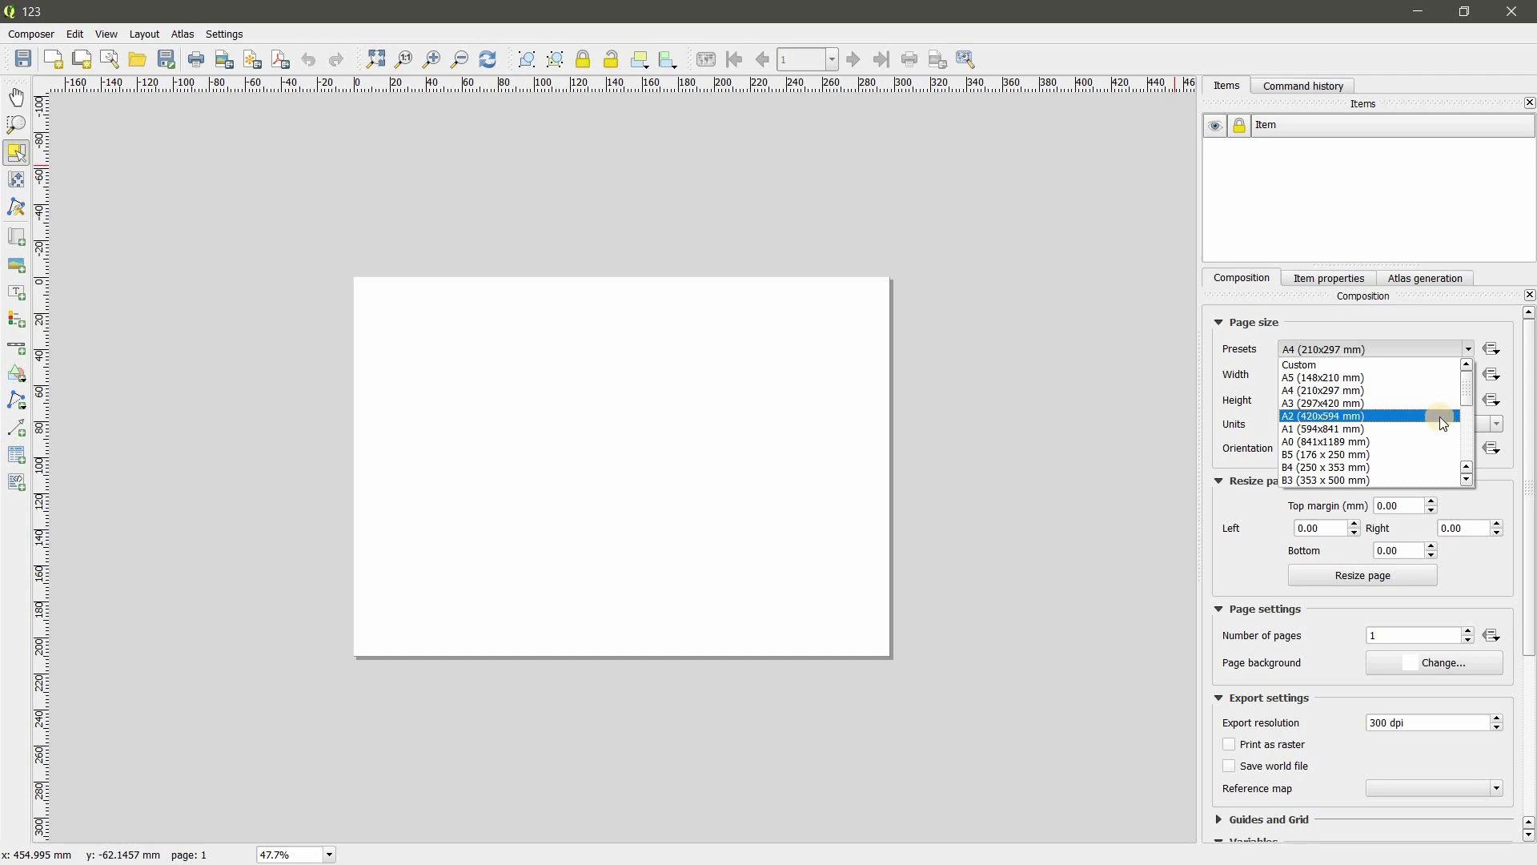
left_click(1436, 404)
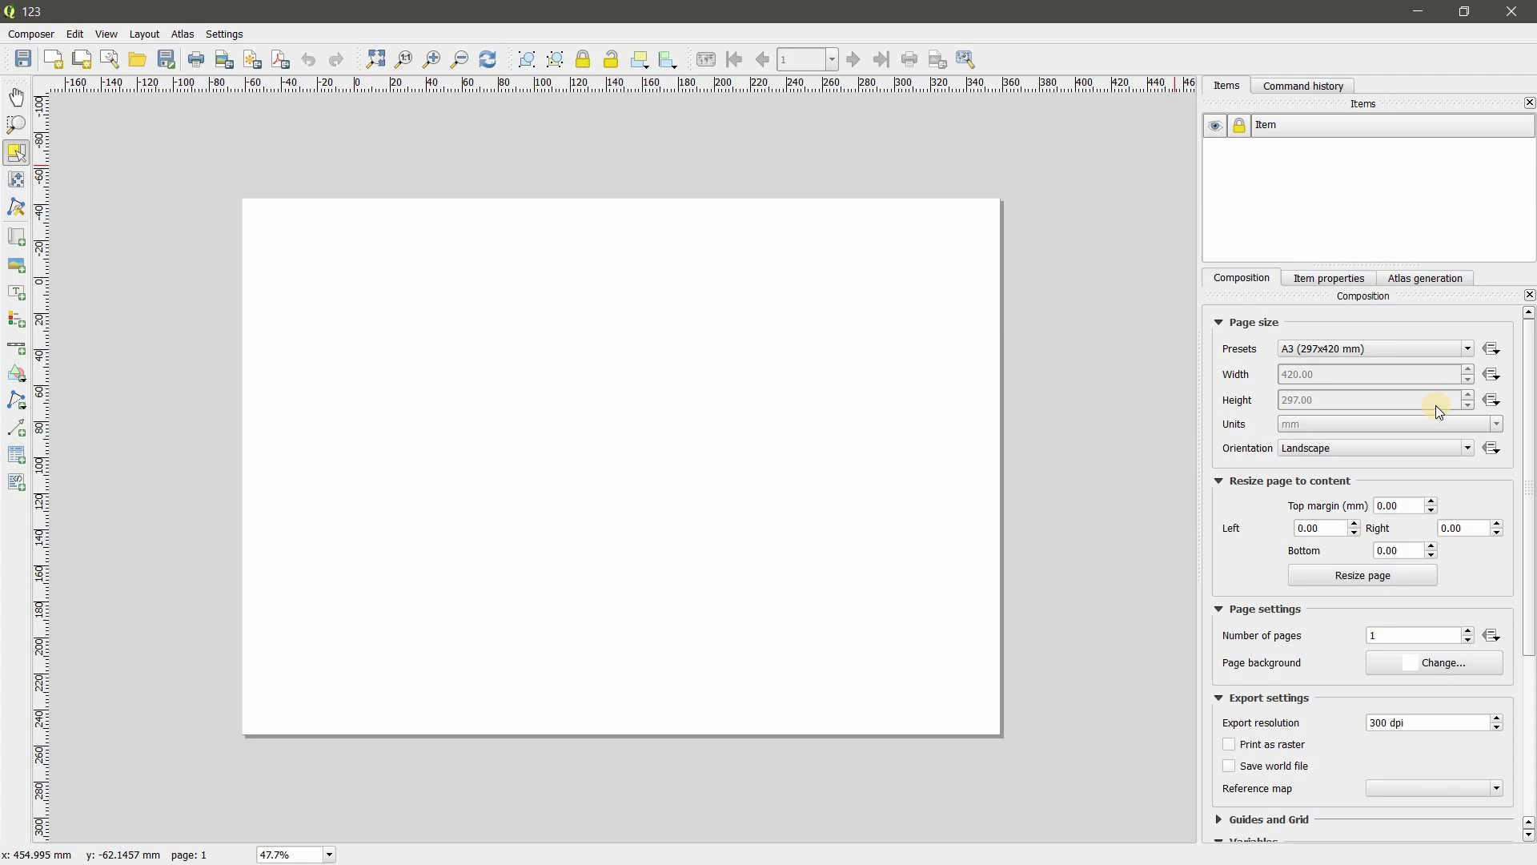
left_click(1471, 453)
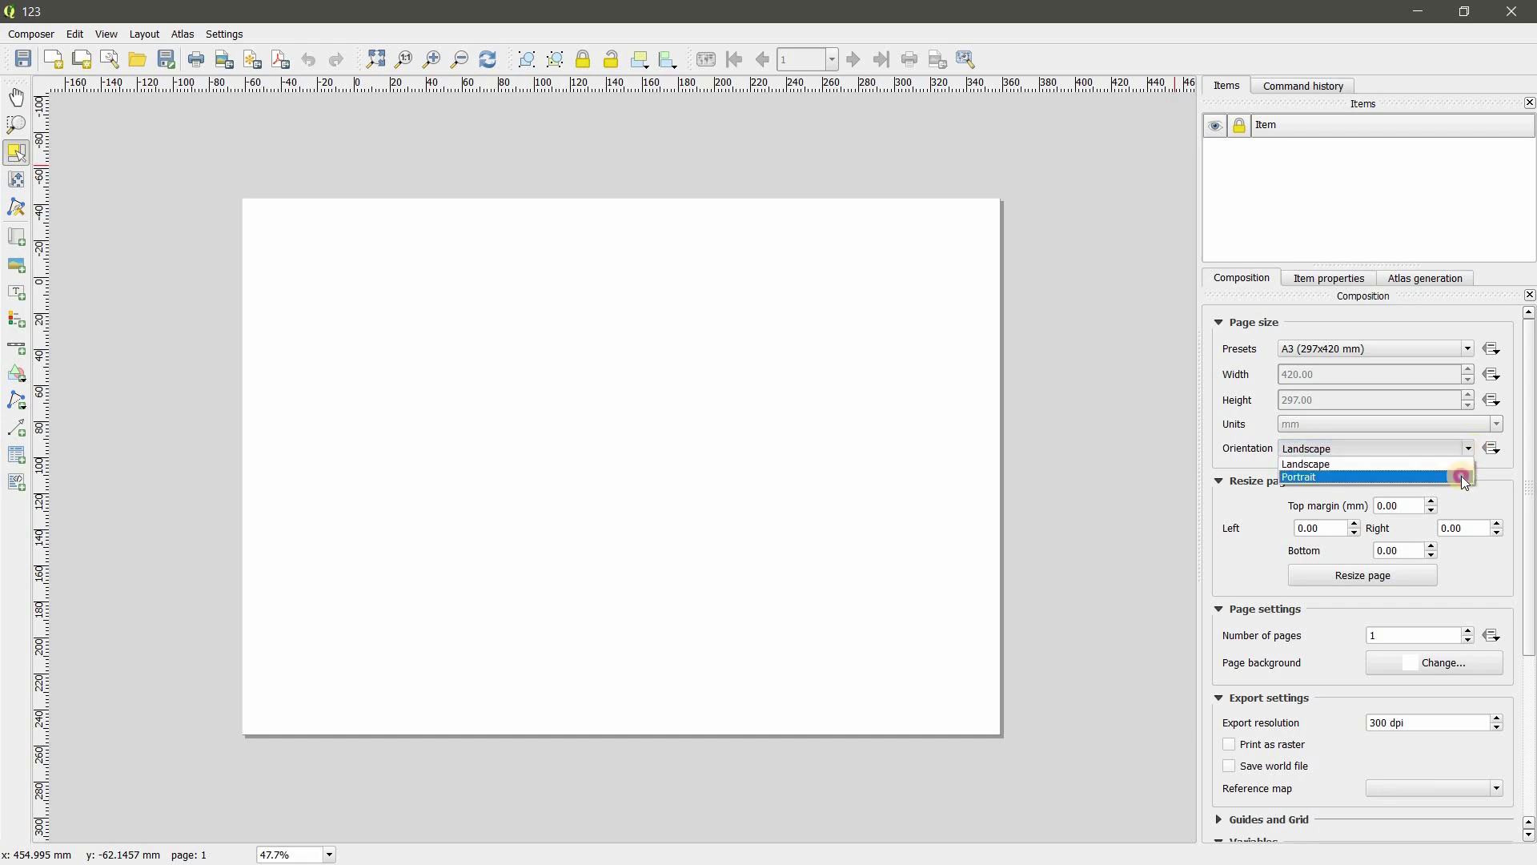
left_click(1461, 477)
left_click(1471, 445)
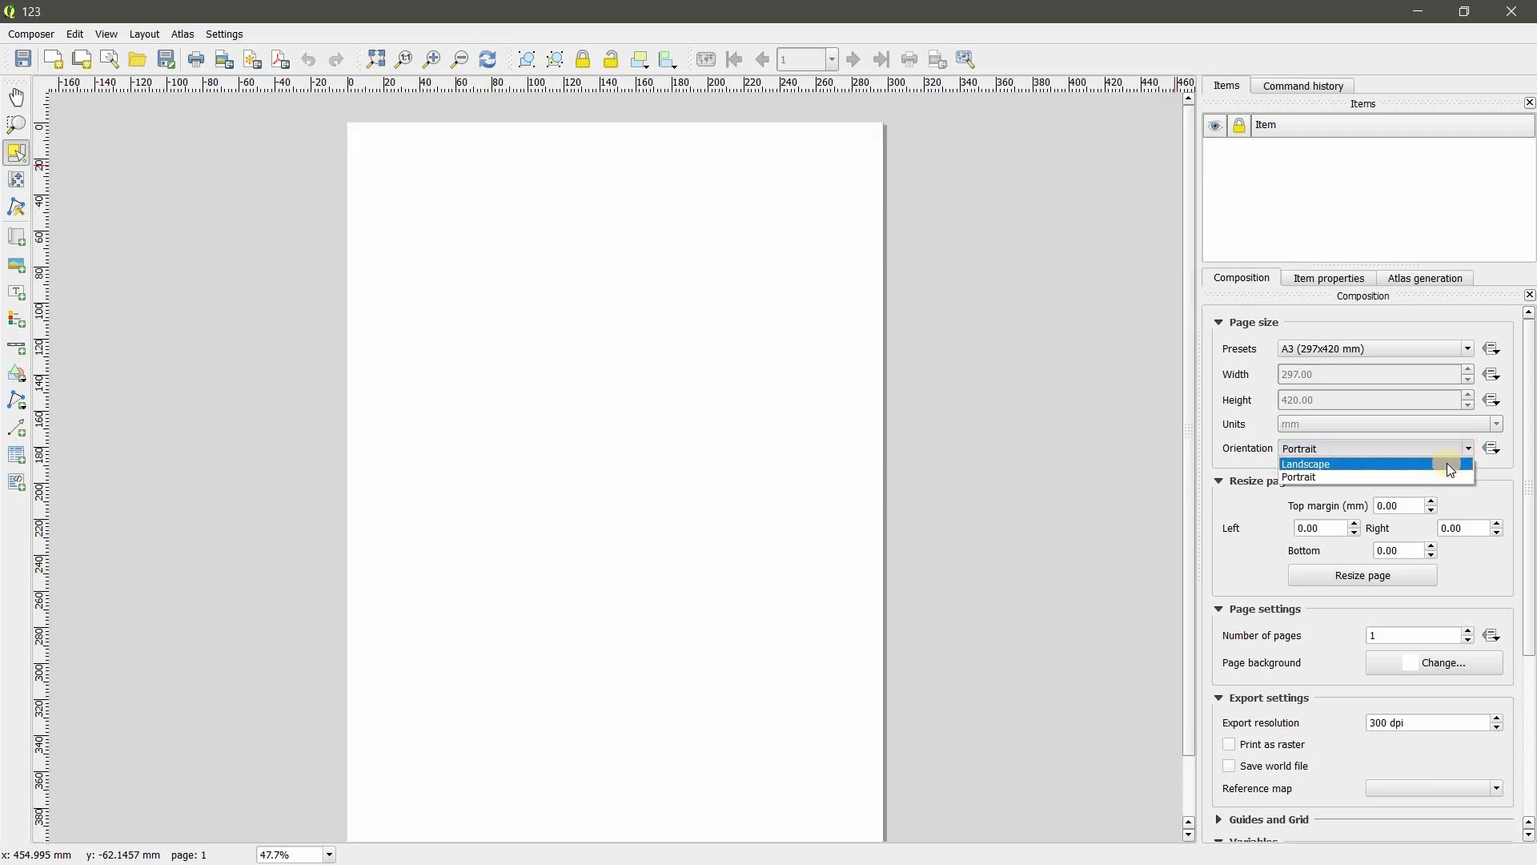
left_click(1447, 462)
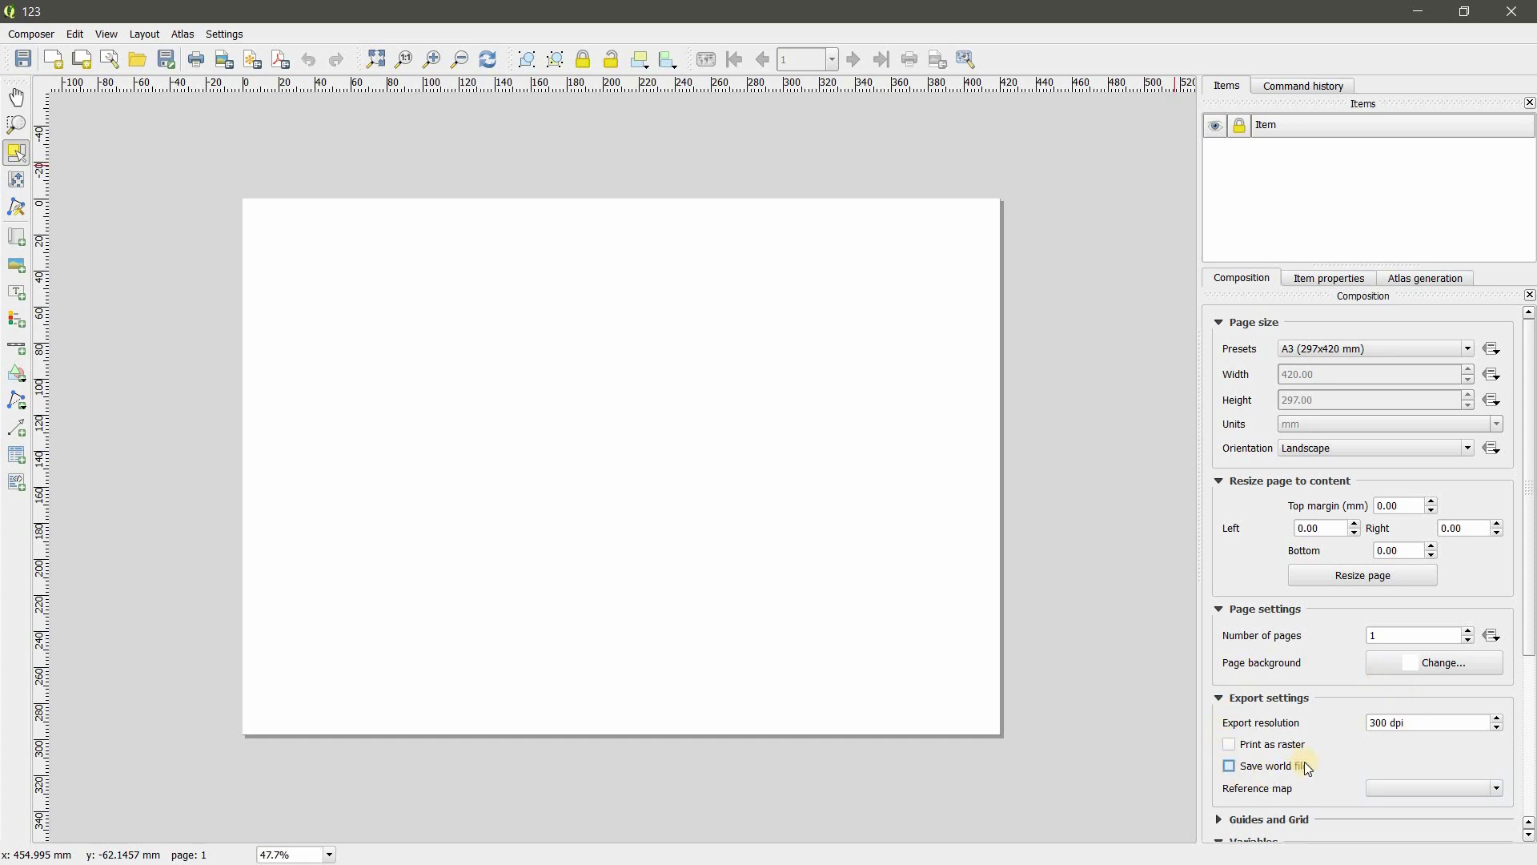
left_click(1470, 631)
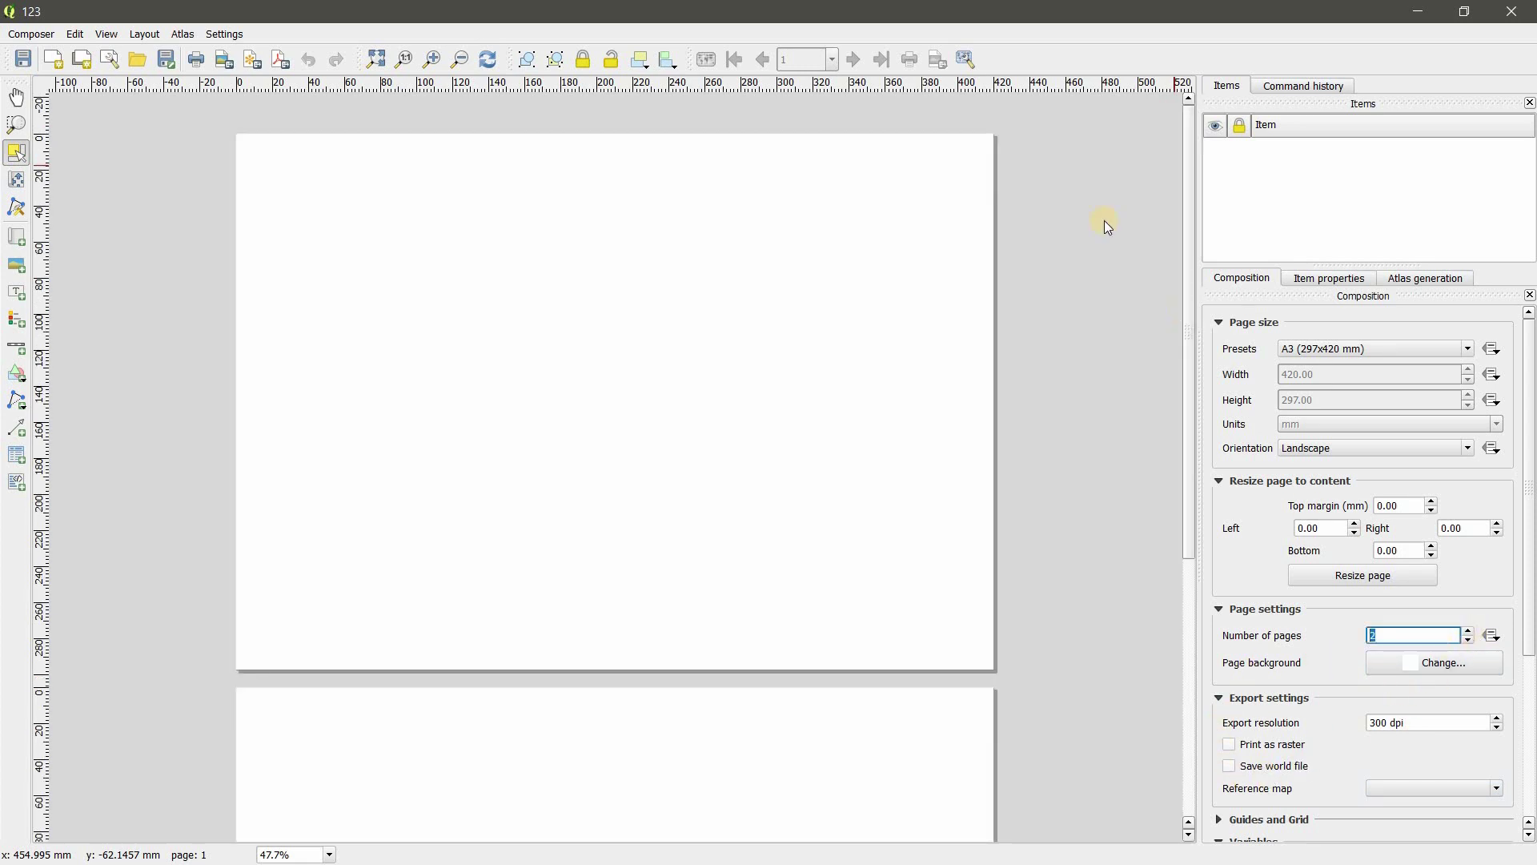
scroll(1175, 368, "down", 4)
scroll(1164, 360, "up", 4)
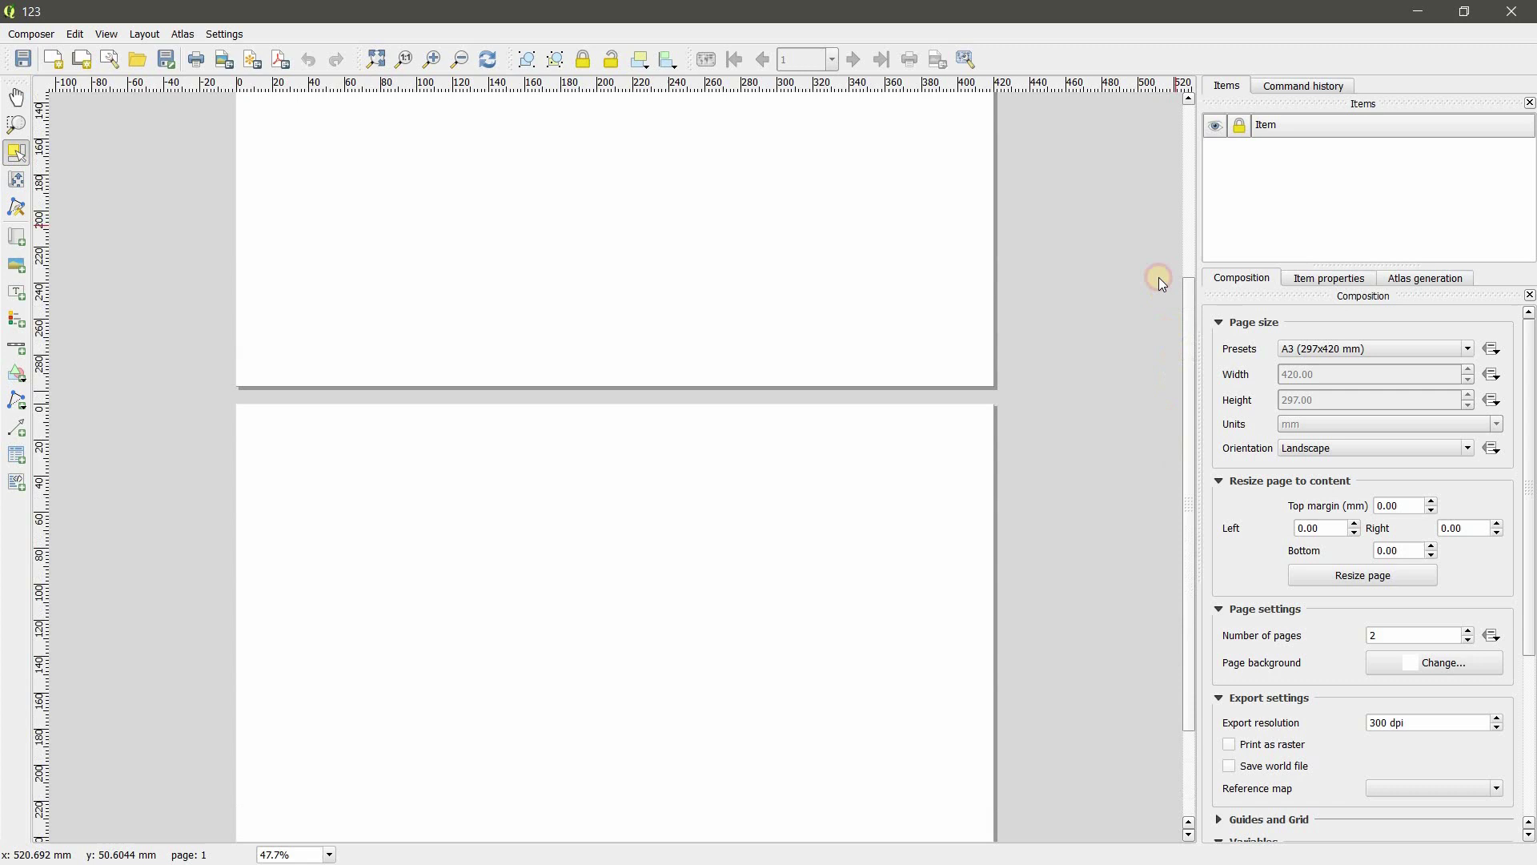
scroll(1153, 213, "down", 2)
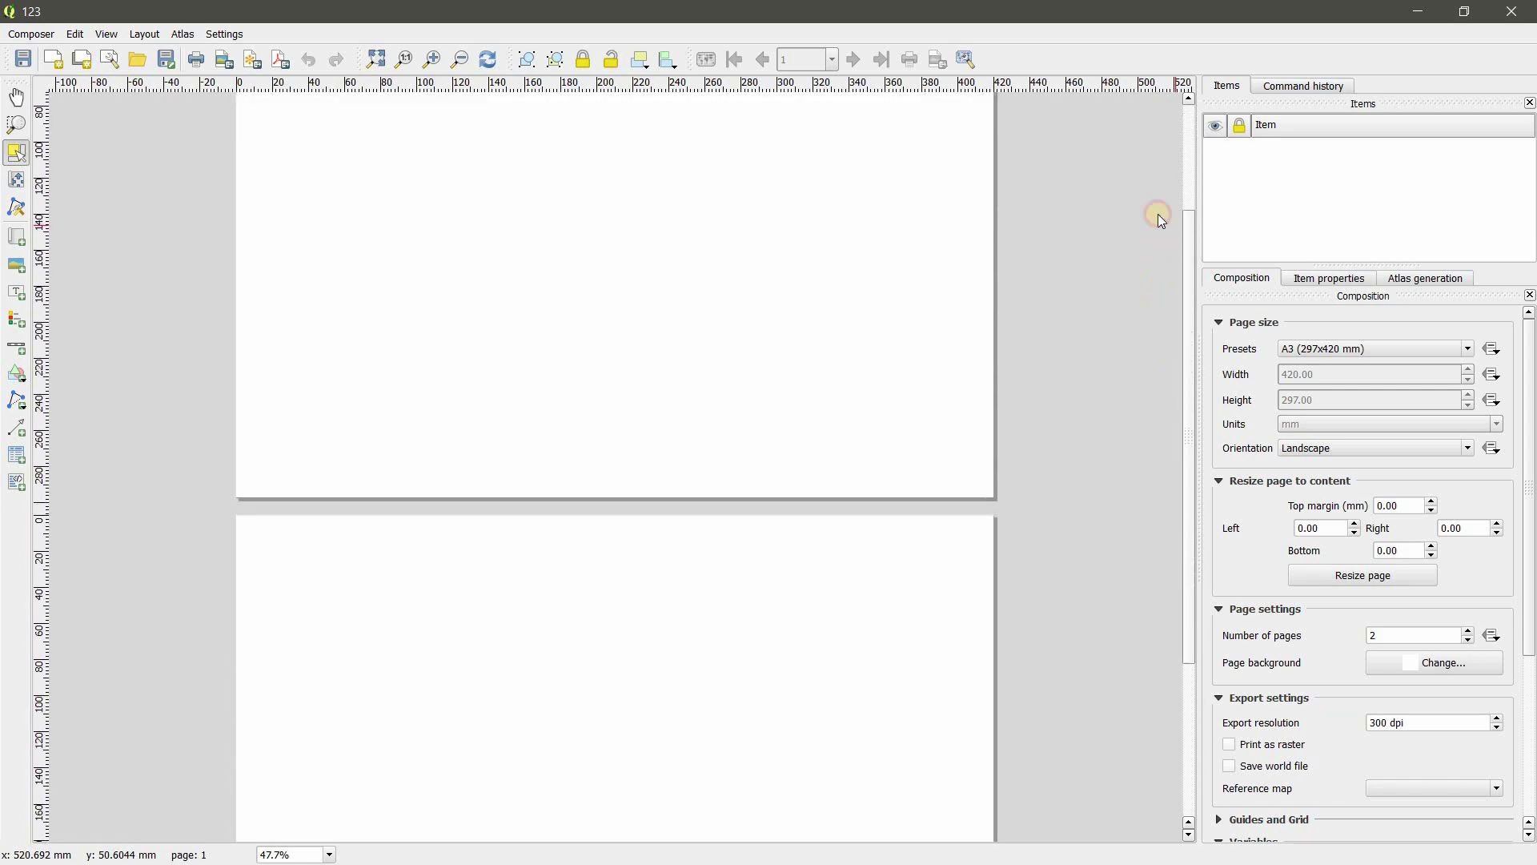
scroll(1160, 219, "up", 2)
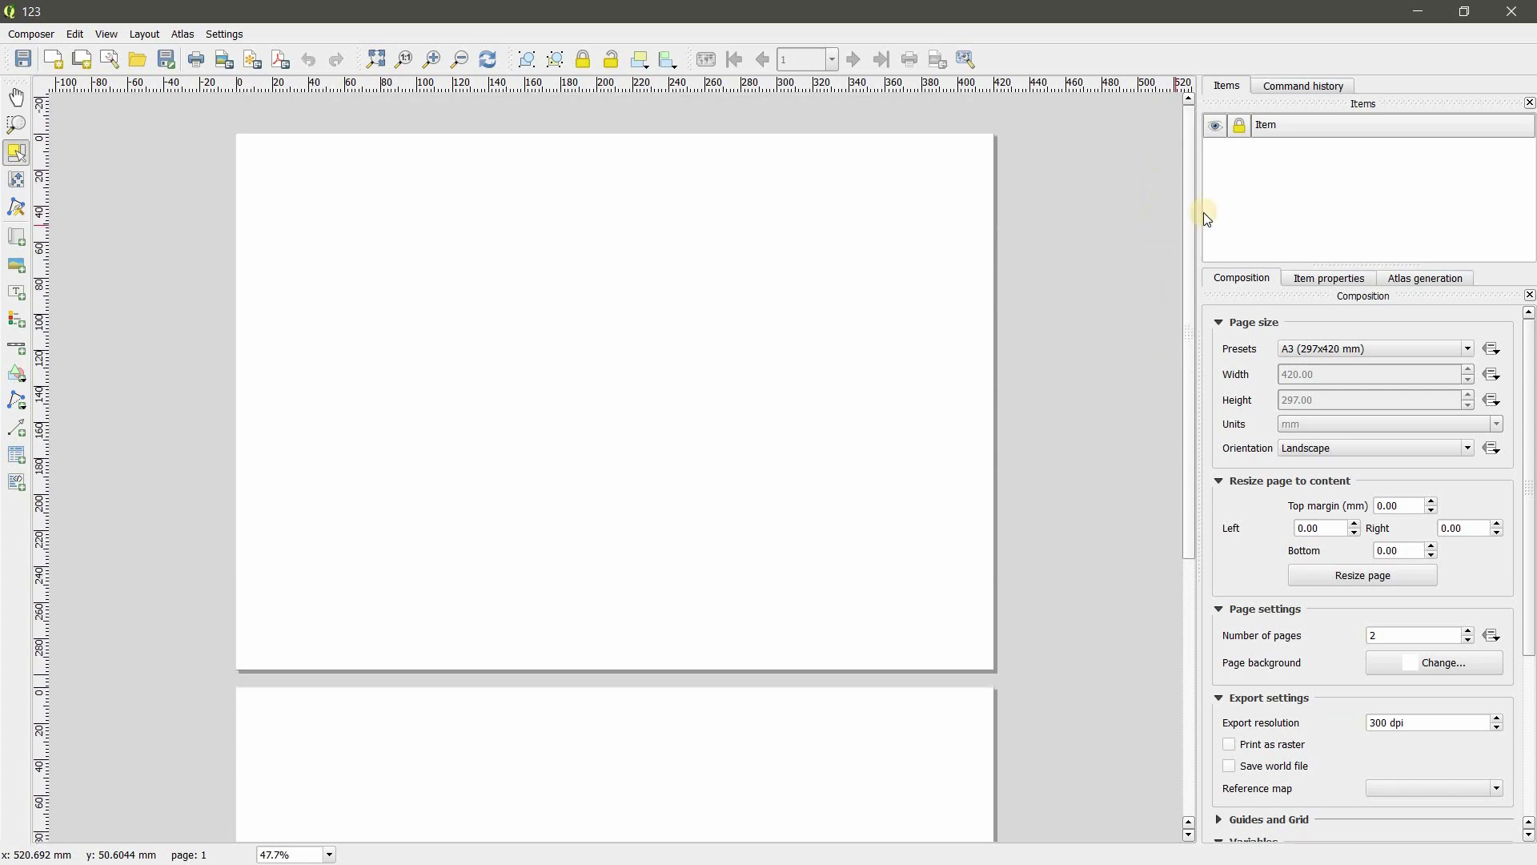
left_click(1470, 640)
Give the page a dark green fill with a near-black outline
left_click(1471, 666)
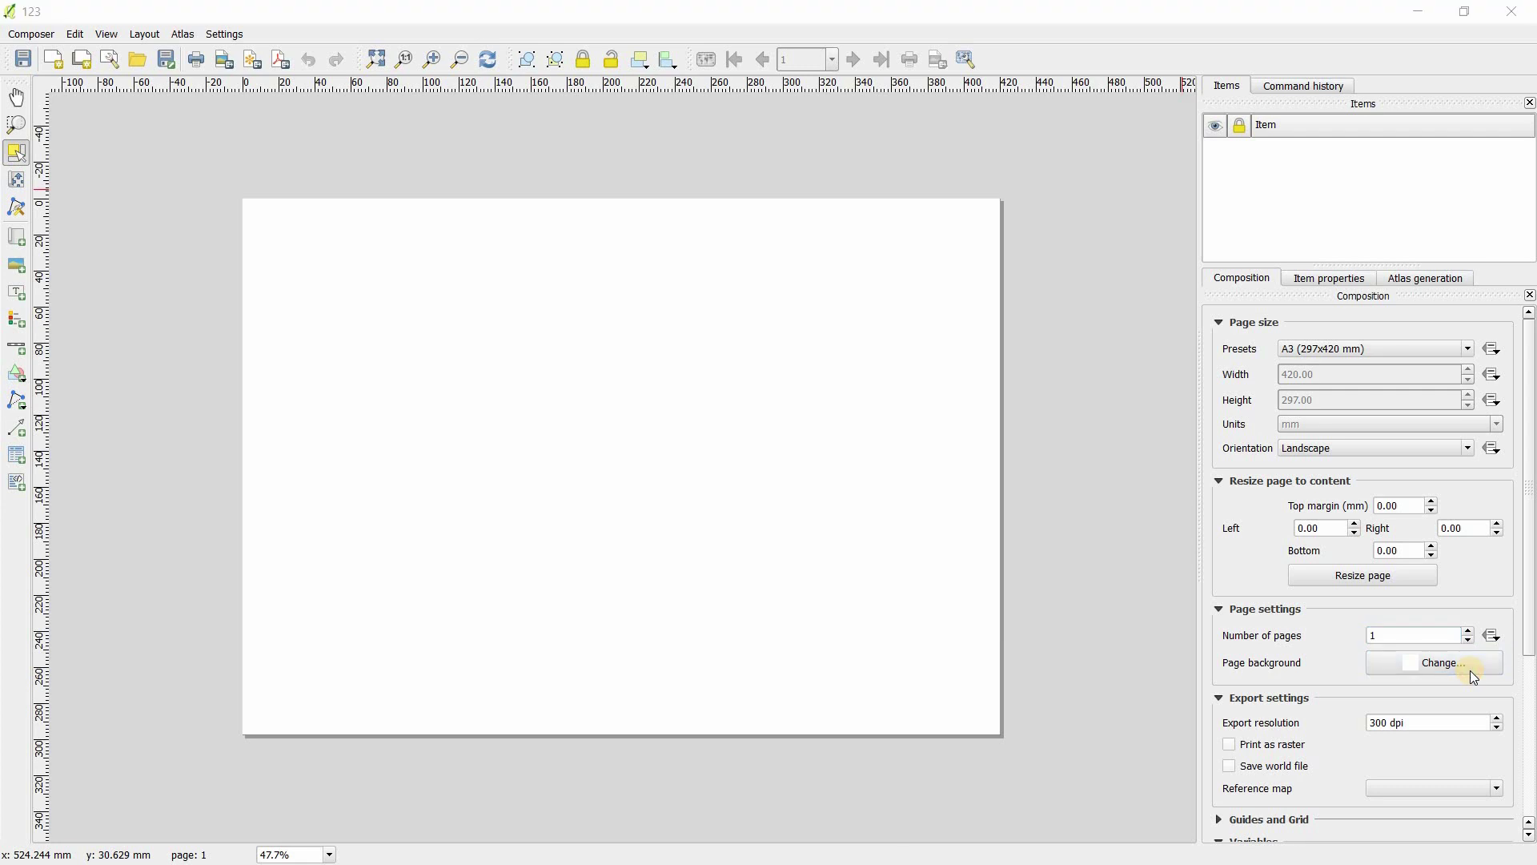
left_click(914, 503)
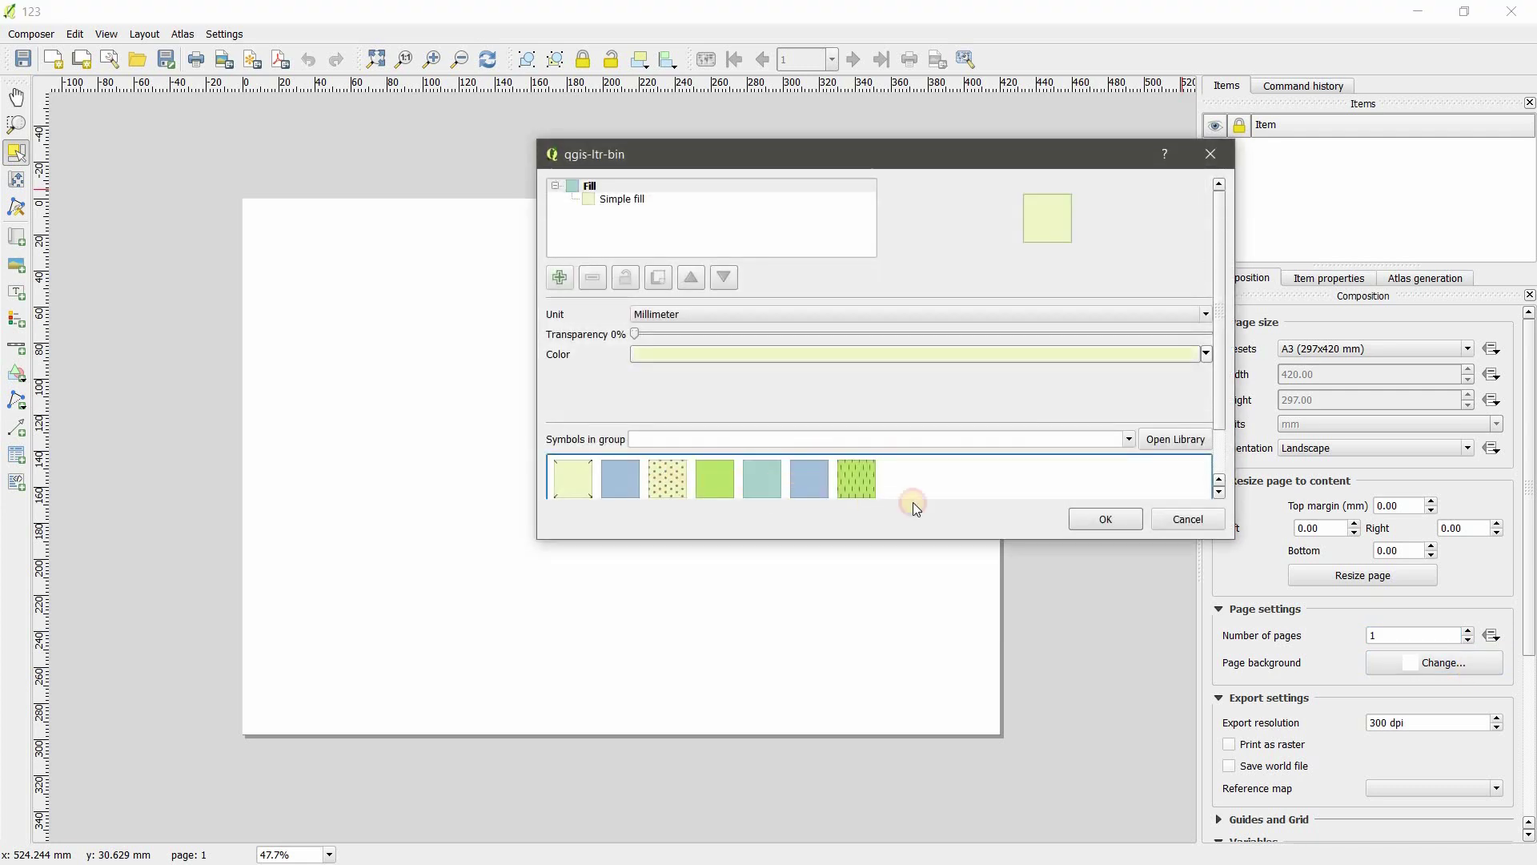
left_click(1107, 526)
left_click(1438, 661)
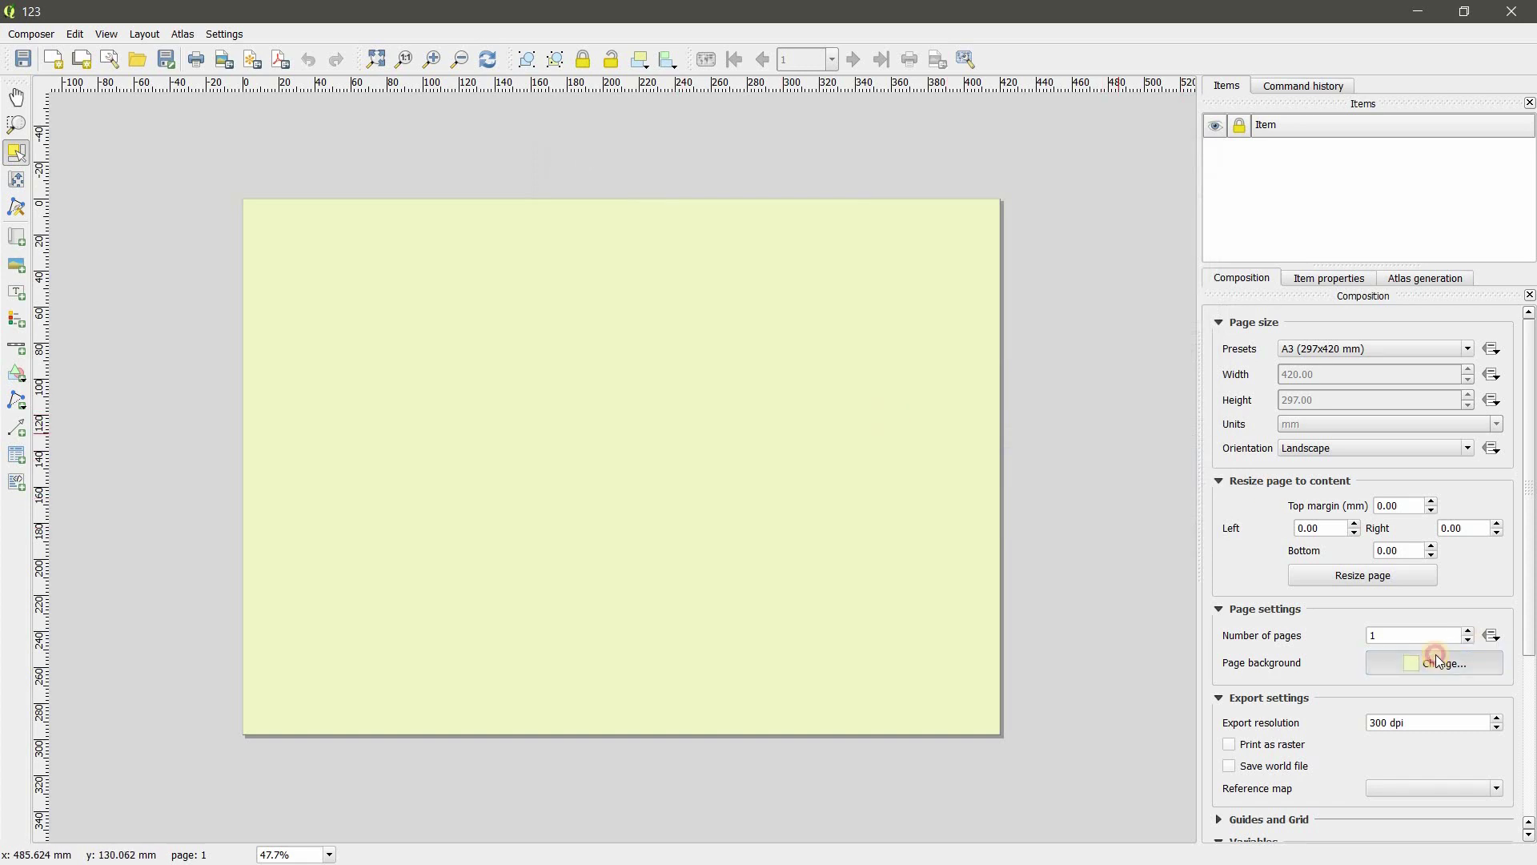
left_click(619, 217)
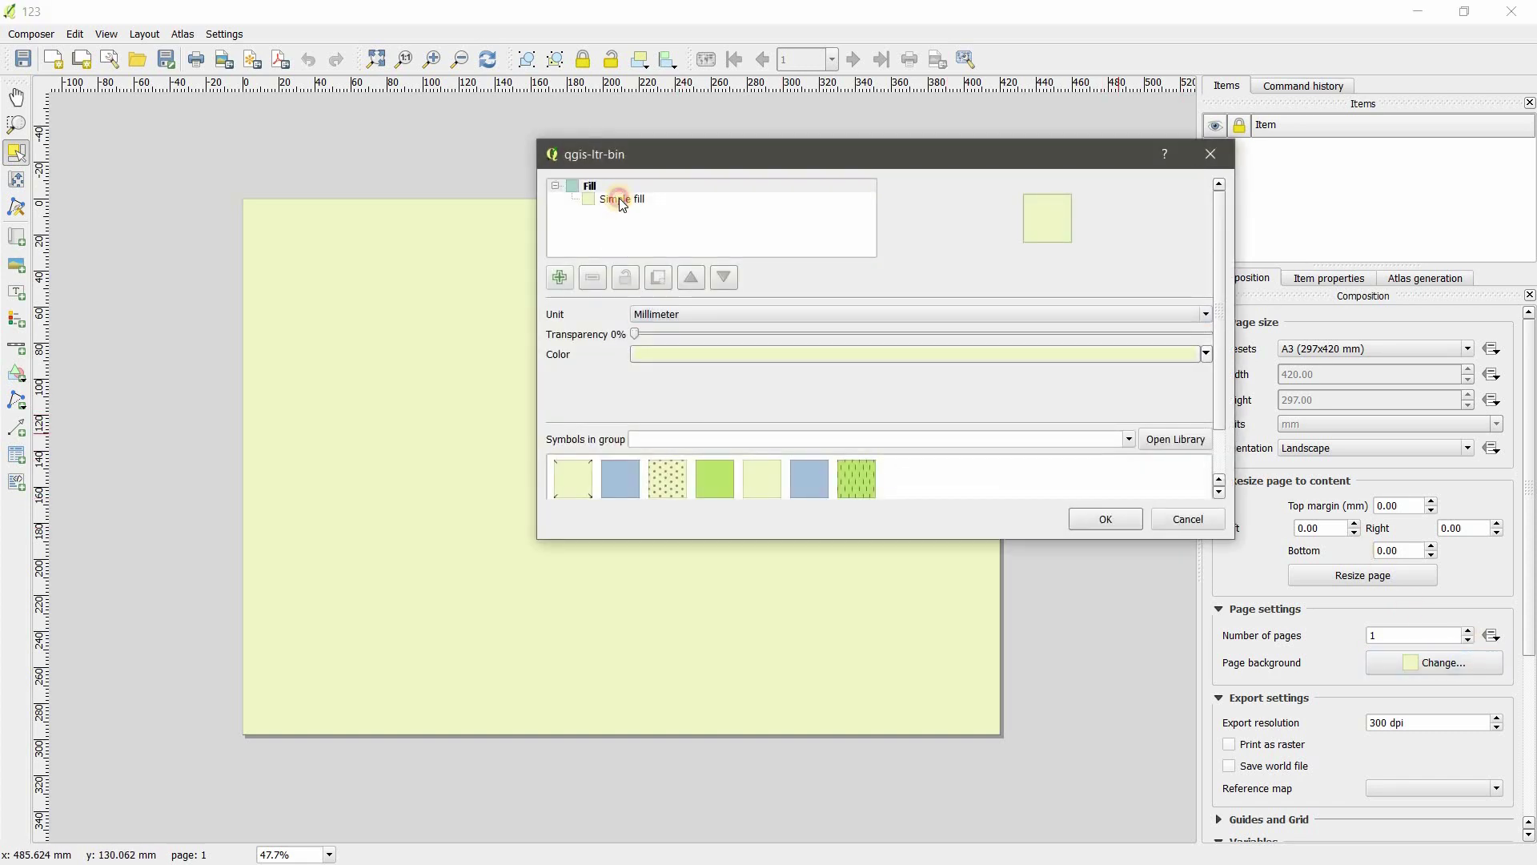
left_click(1170, 346)
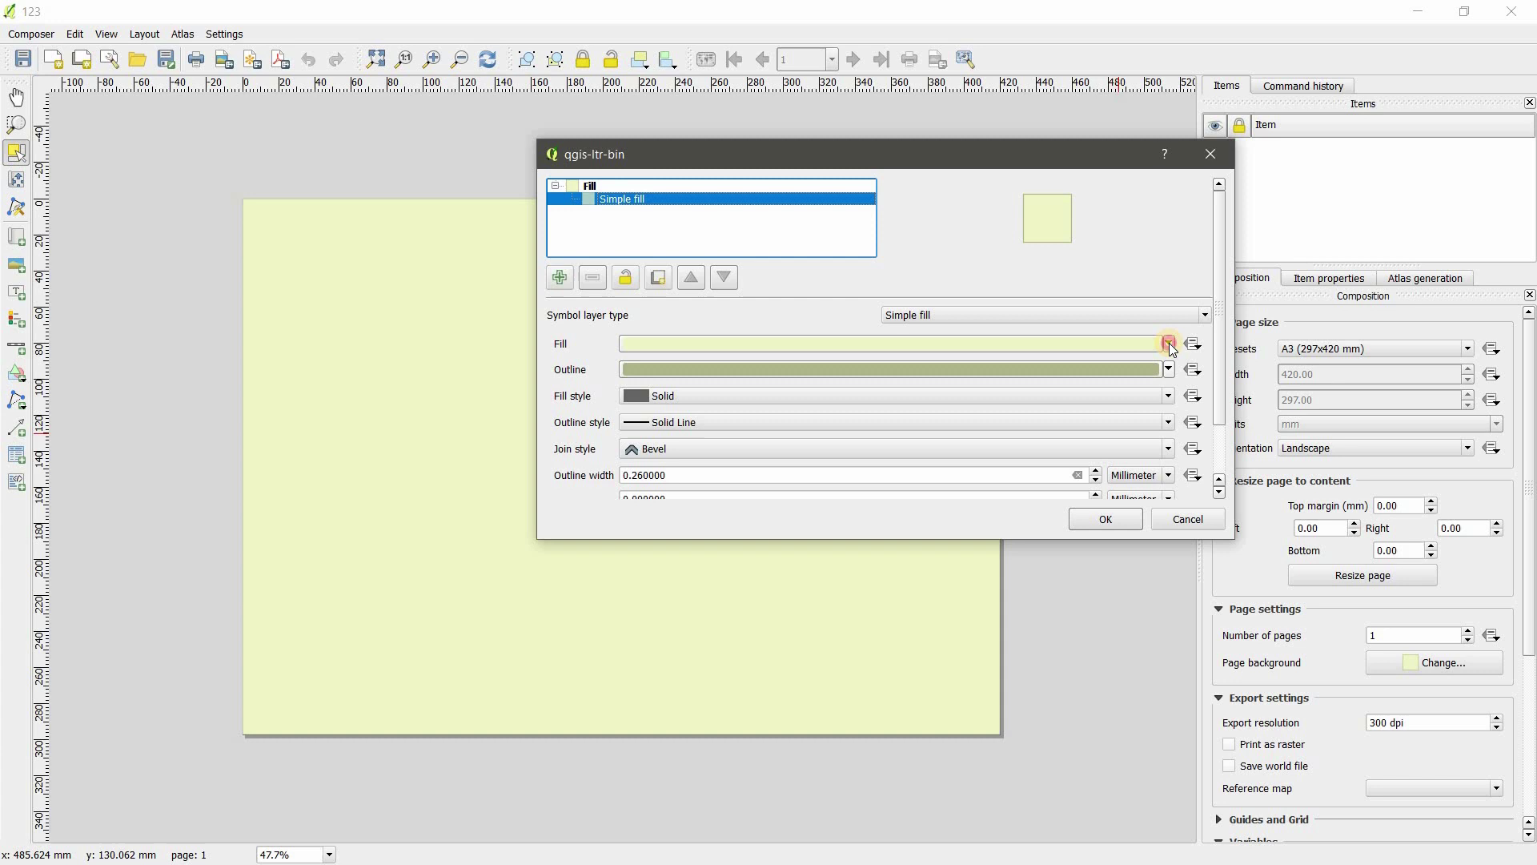
left_click_drag(739, 411, 633, 429)
left_click(633, 429)
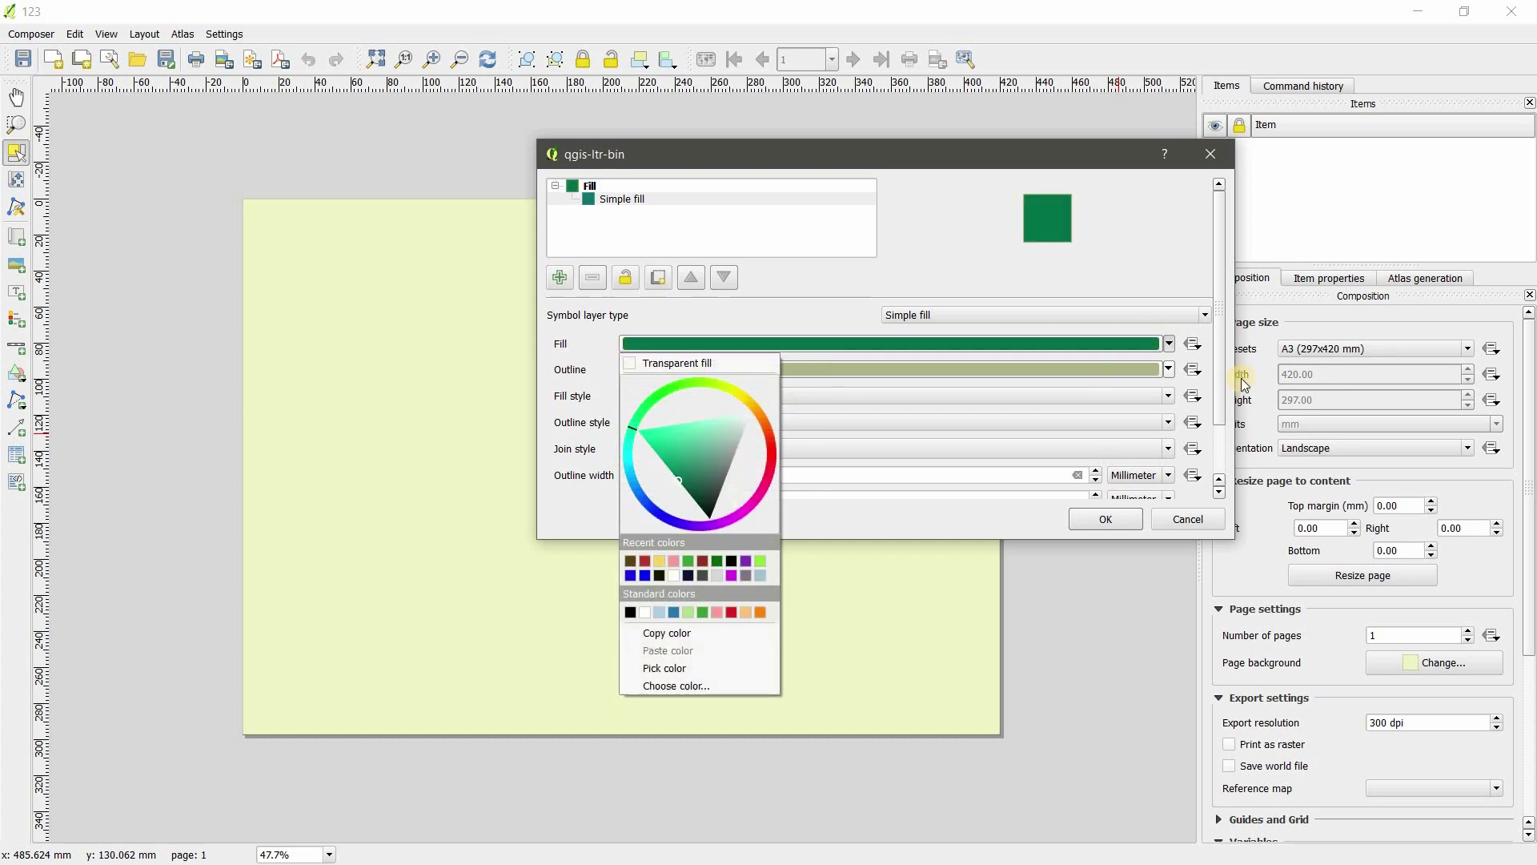
left_click(1169, 371)
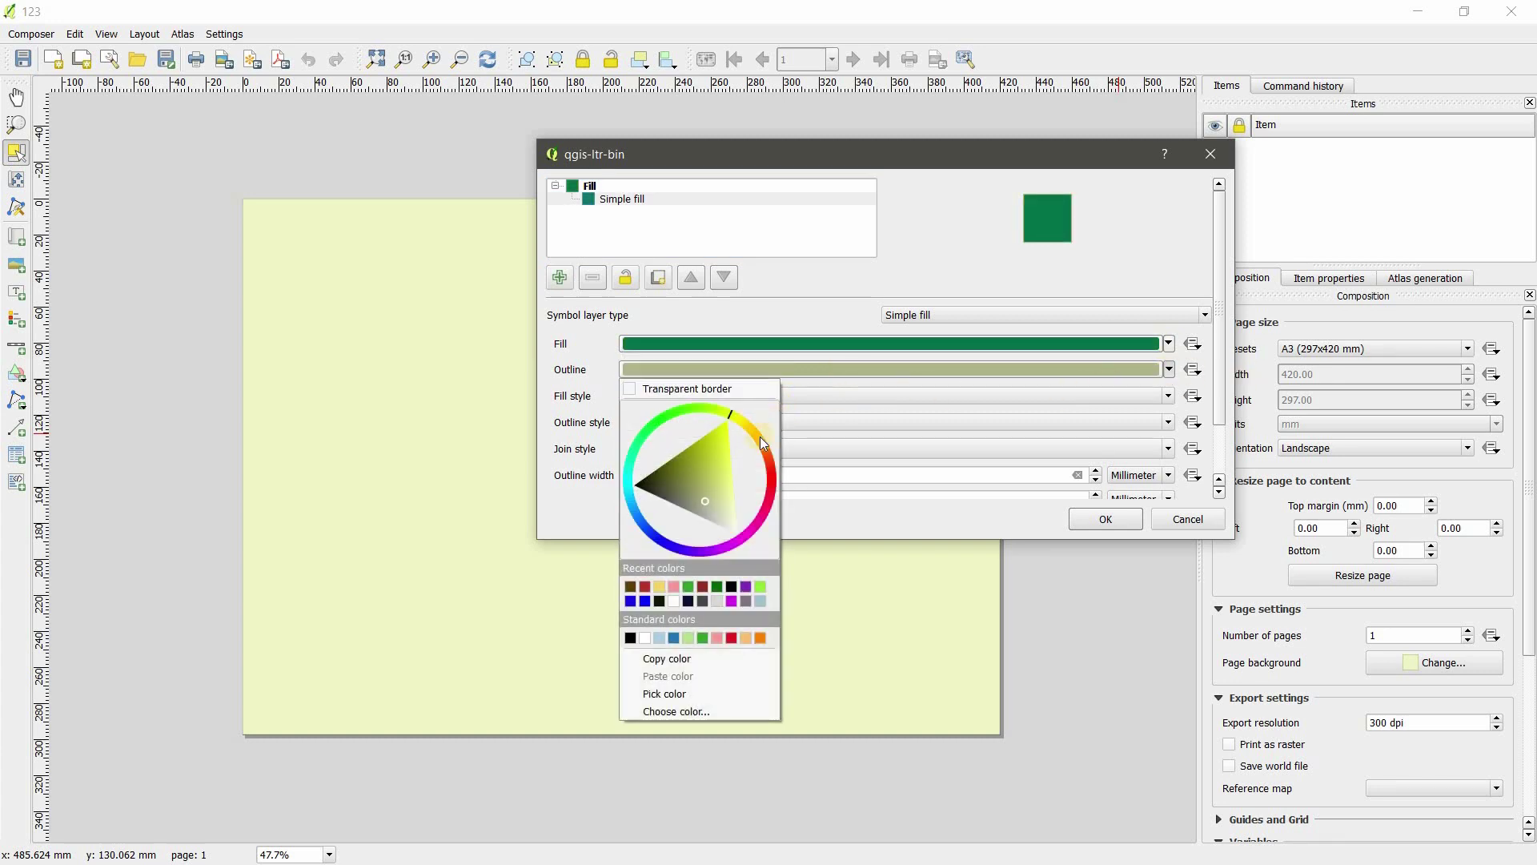
left_click(800, 559)
left_click(1129, 531)
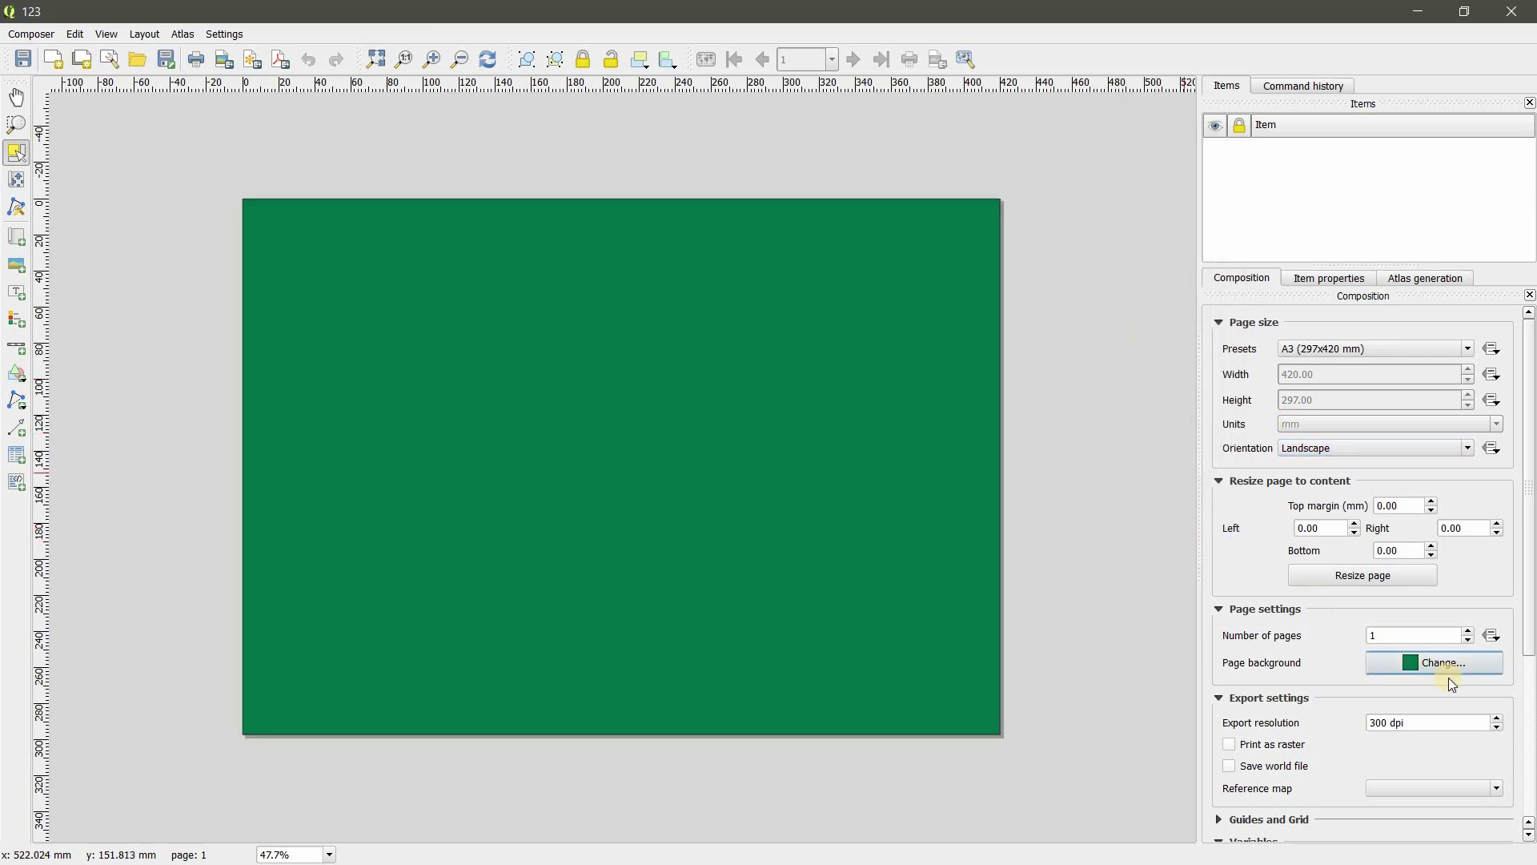
Increase the page border's outline width
left_click(1435, 663)
left_click(625, 199)
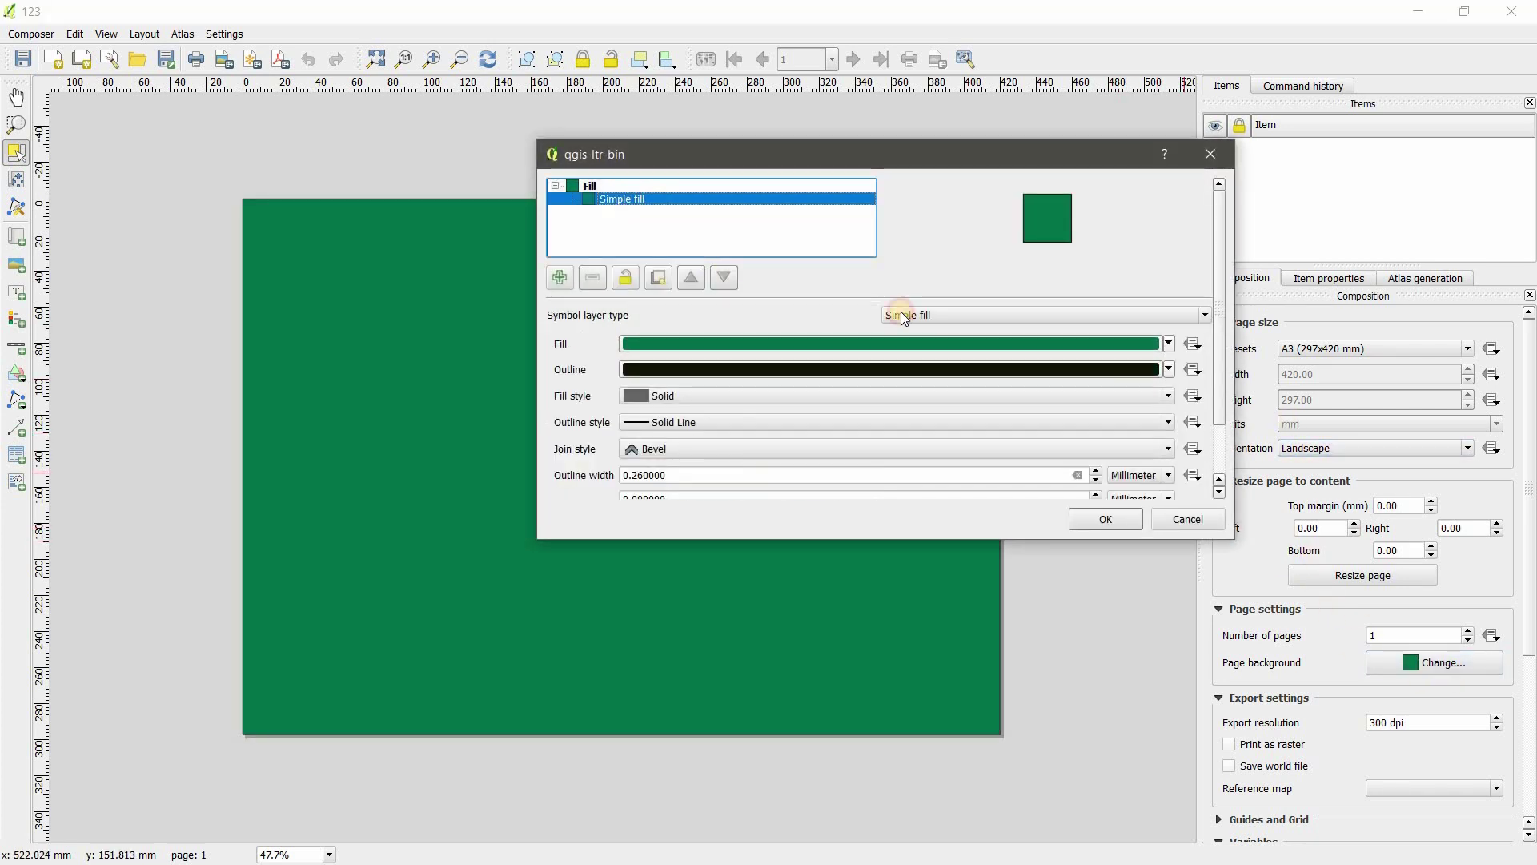
scroll(1197, 437, "down", 2)
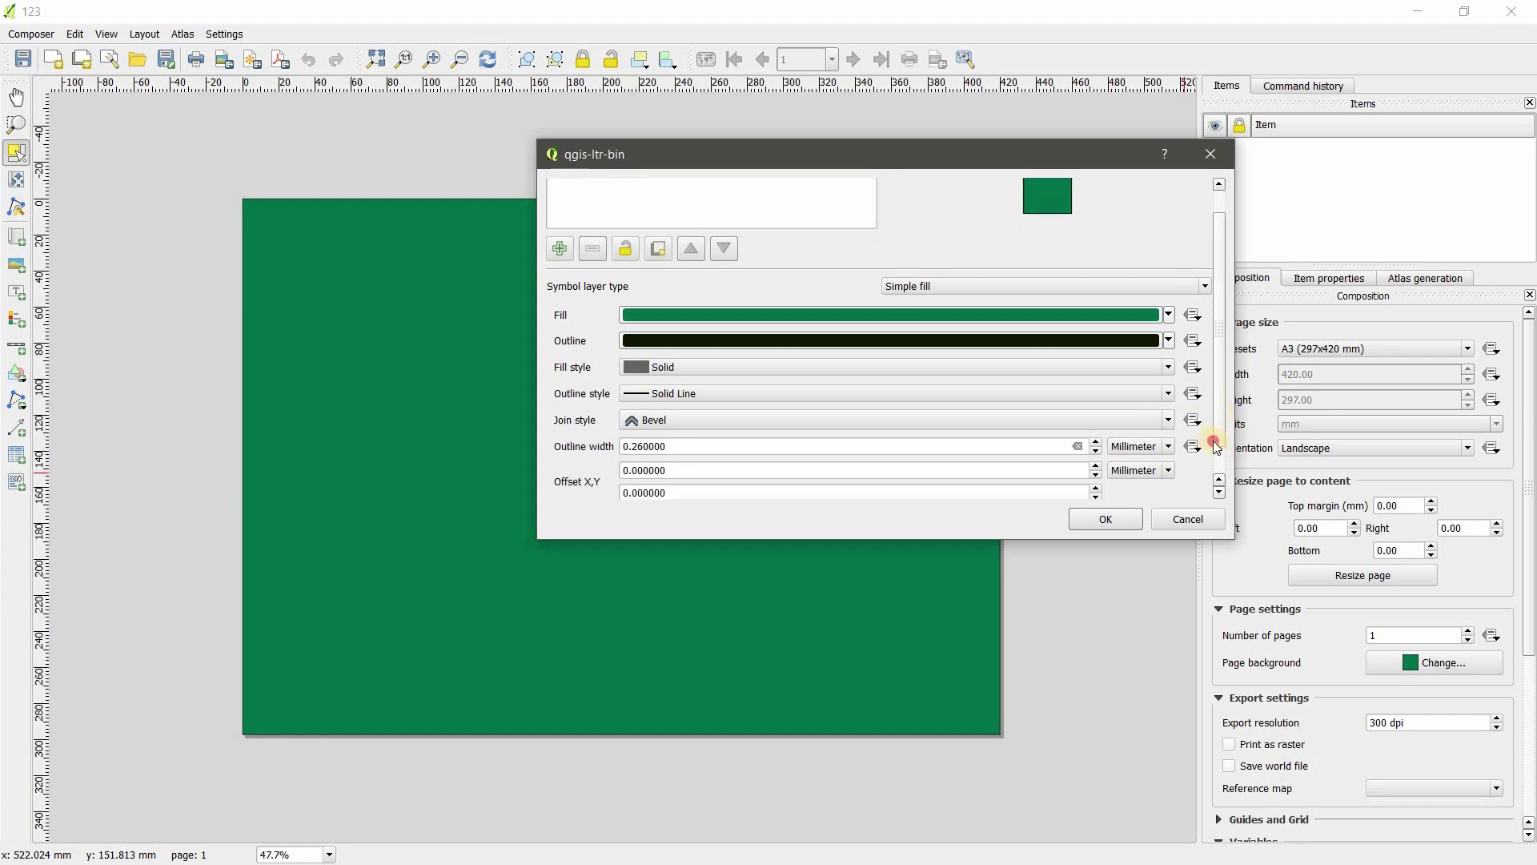
left_click(1096, 413)
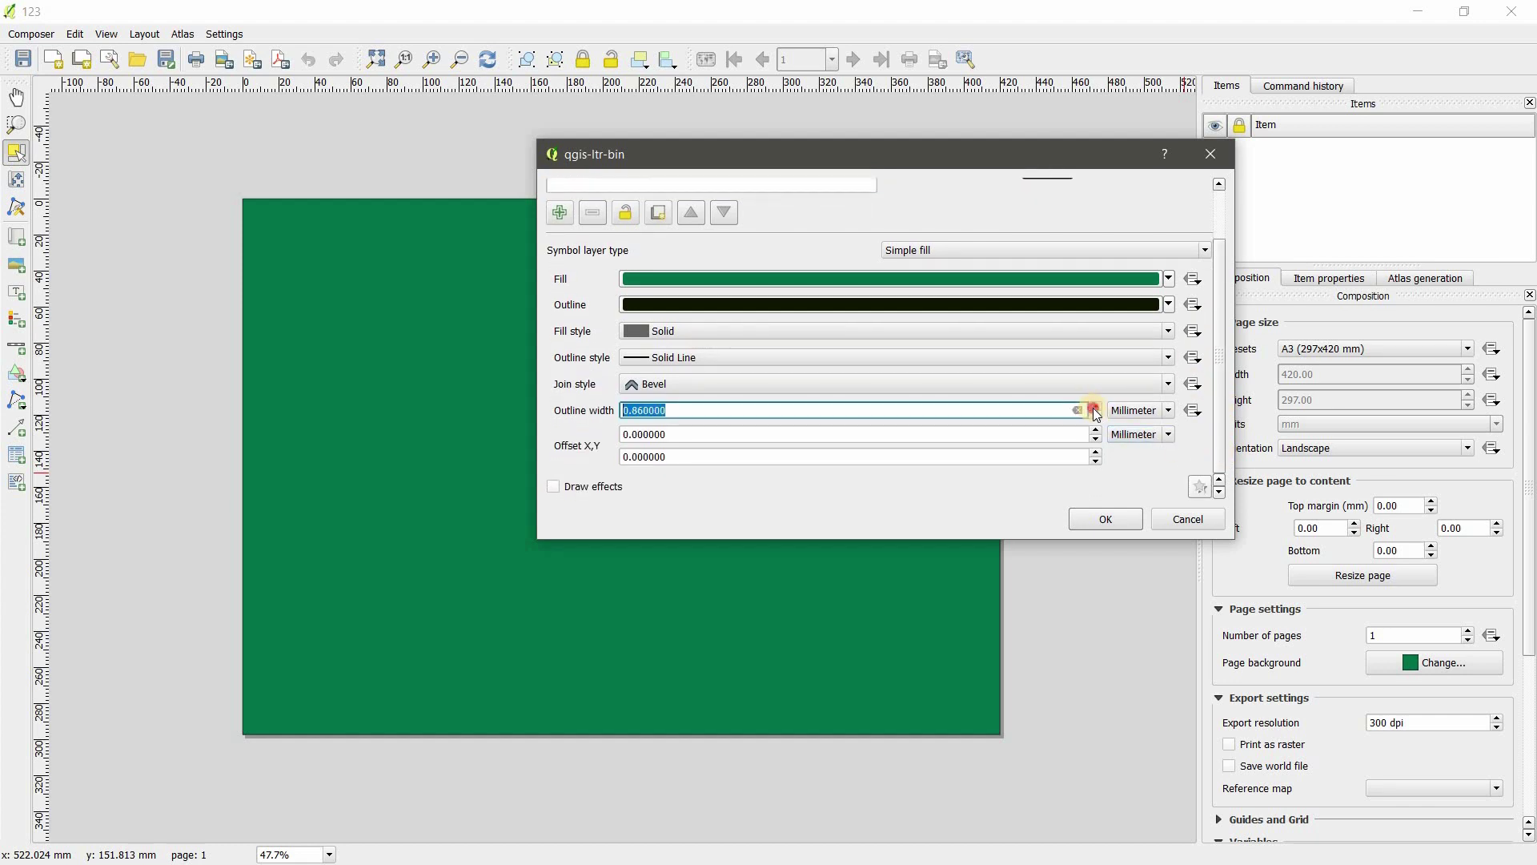
left_click(1106, 520)
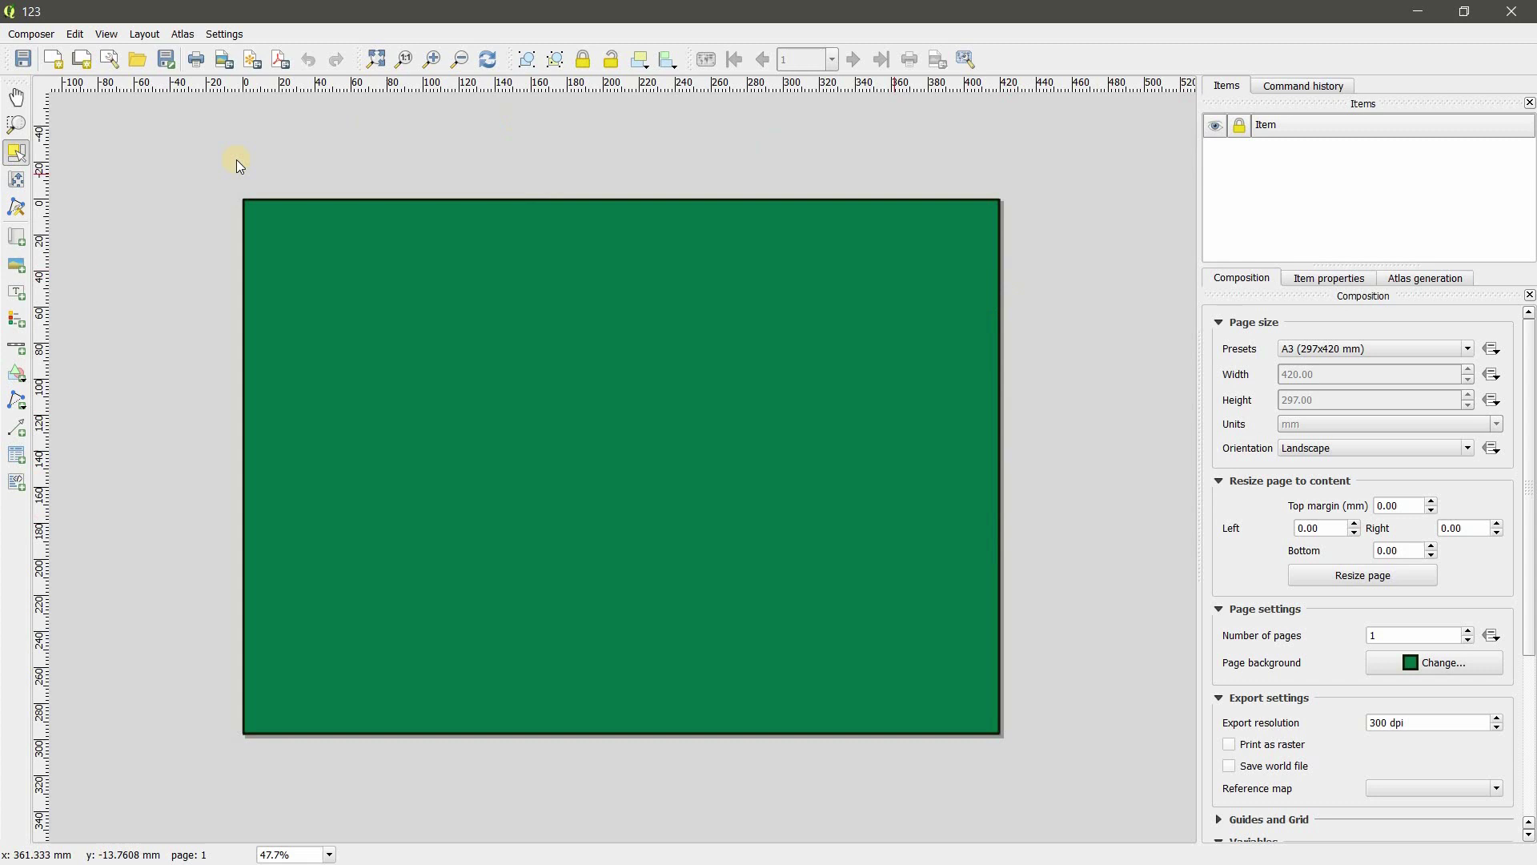
Change the page background fill colour to white
left_click(1473, 666)
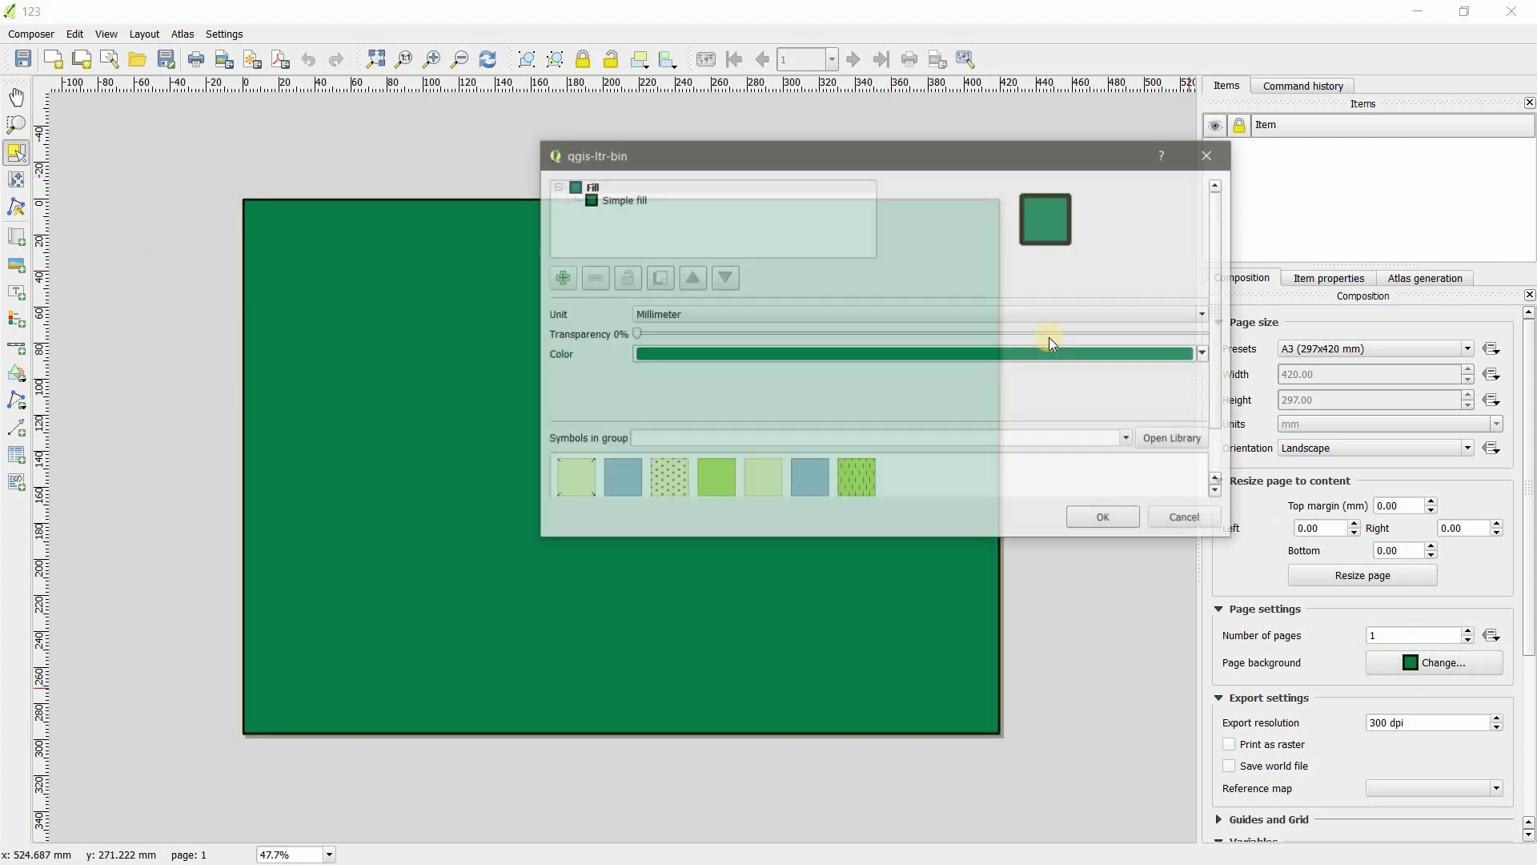
left_click(643, 202)
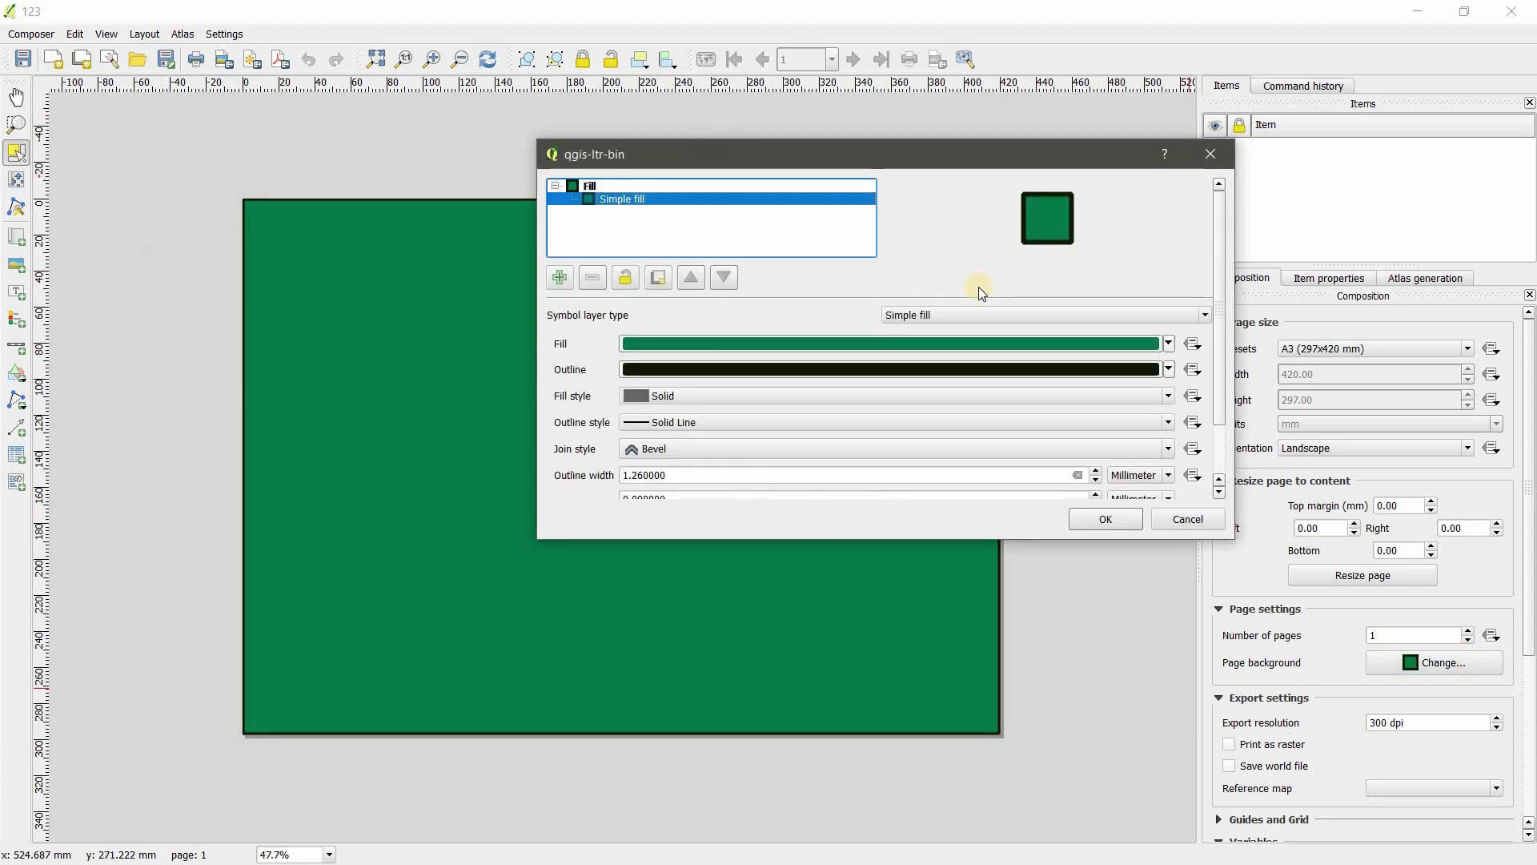
left_click(613, 188)
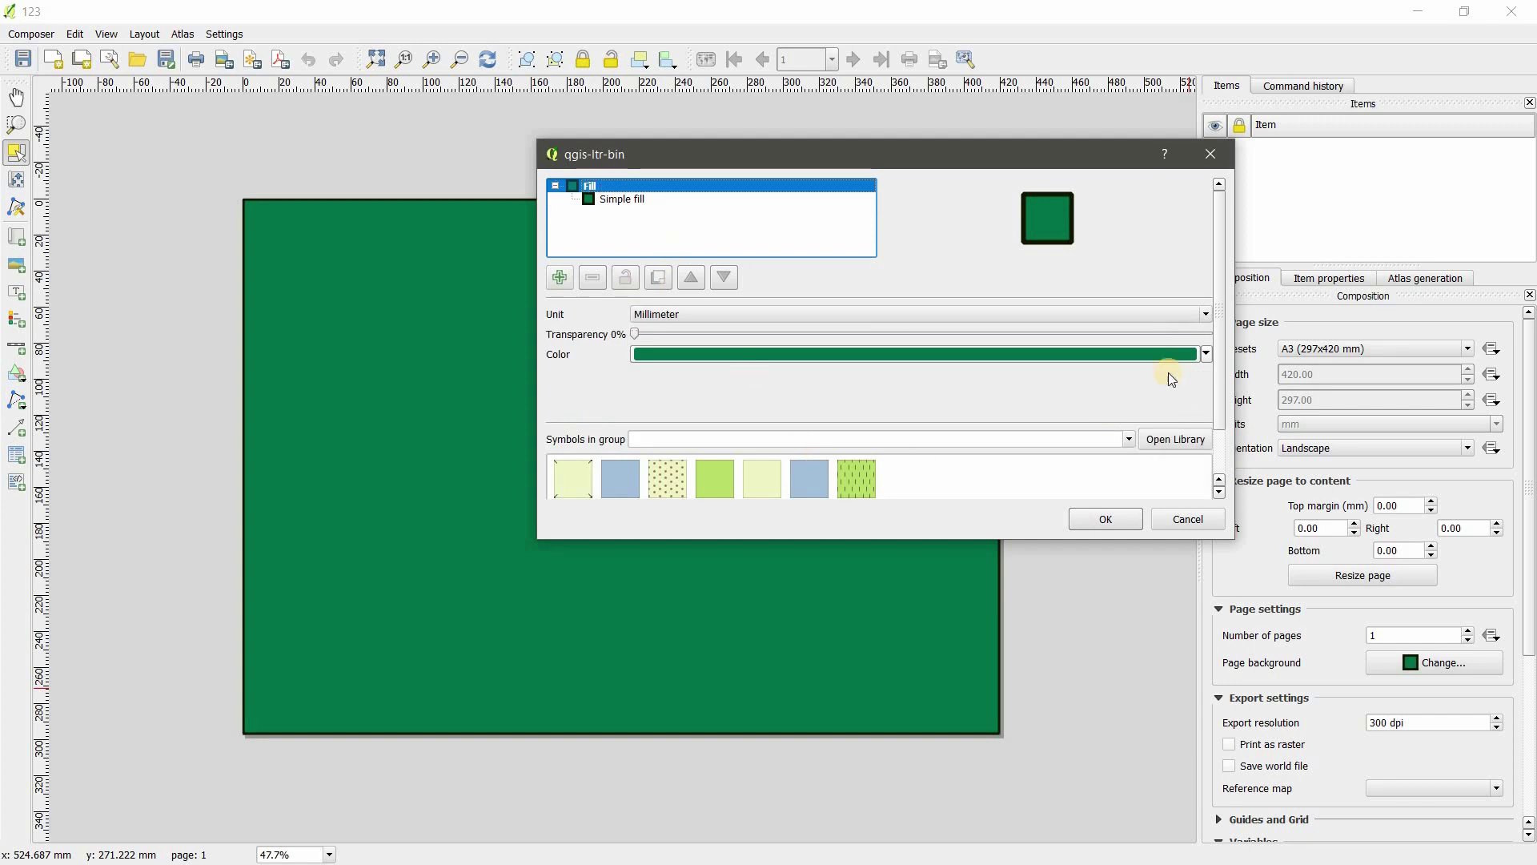
scroll(1225, 400, "down", 3)
scroll(1205, 328, "up", 1)
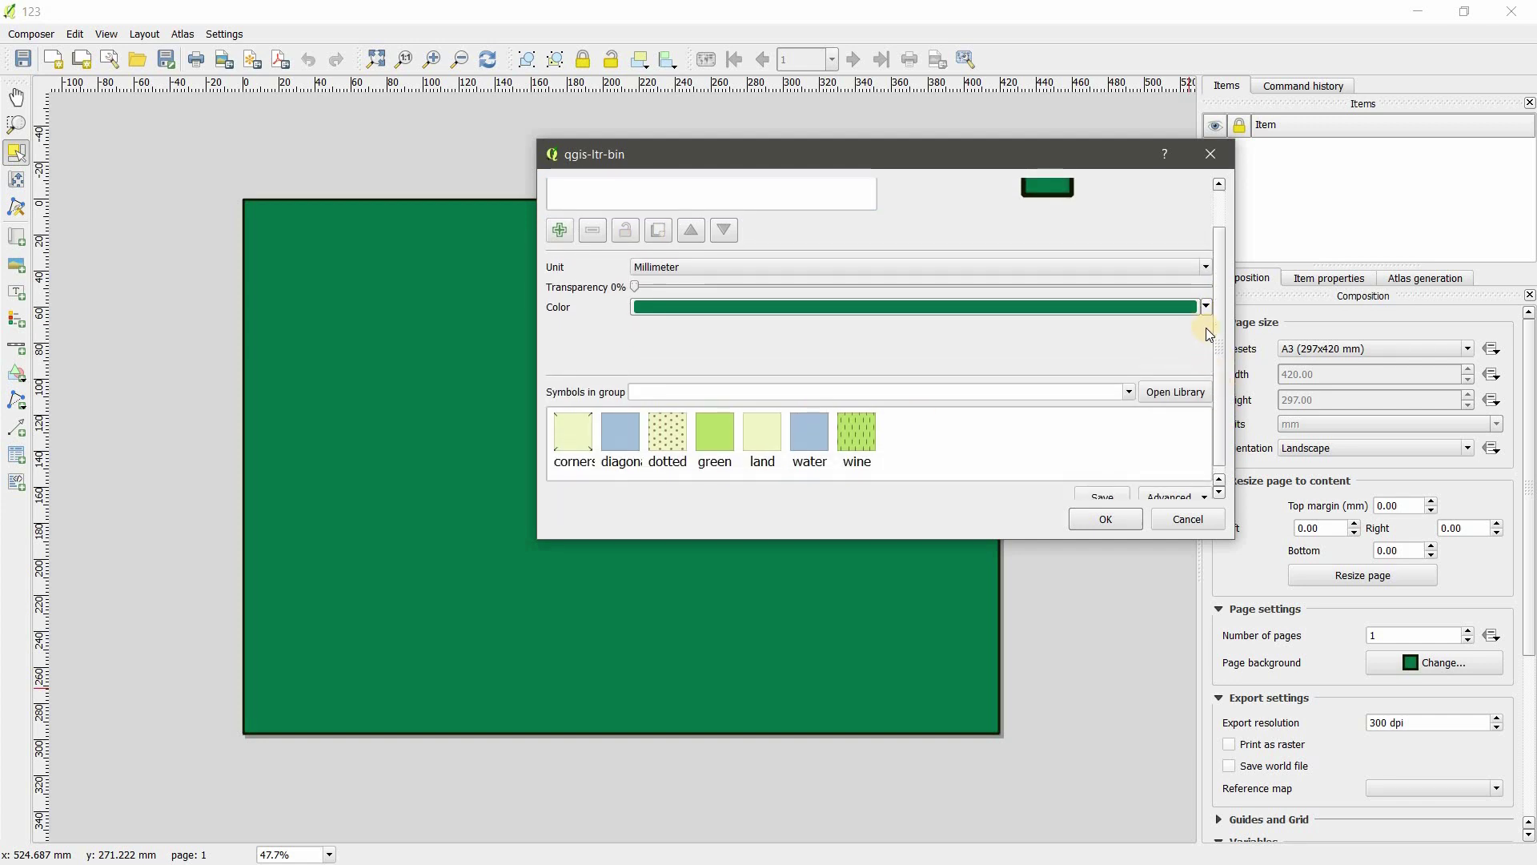
left_click(1210, 315)
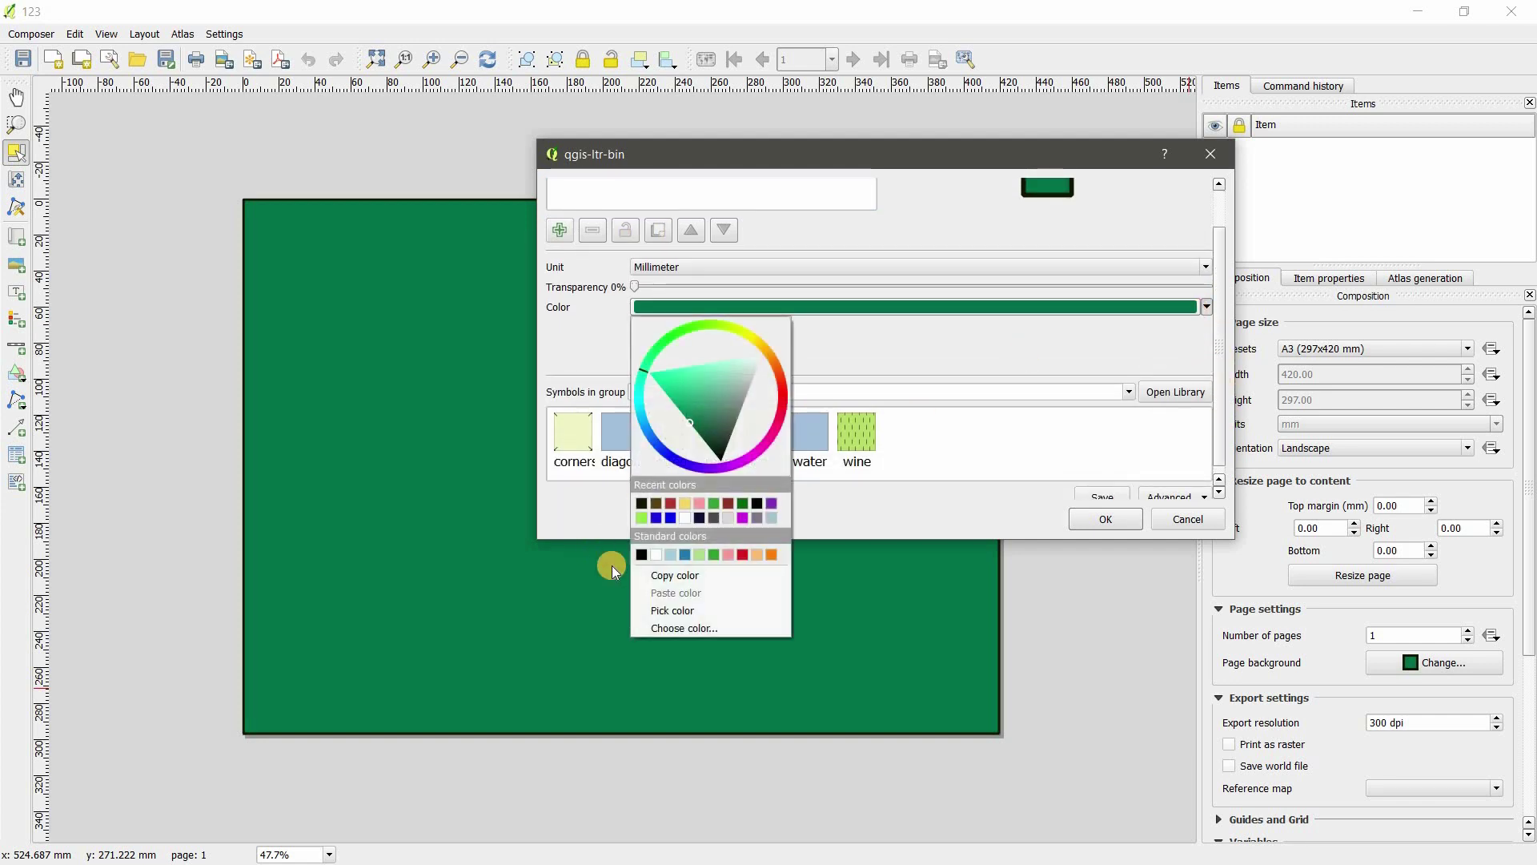
left_click(693, 517)
left_click(1106, 520)
left_click(259, 506)
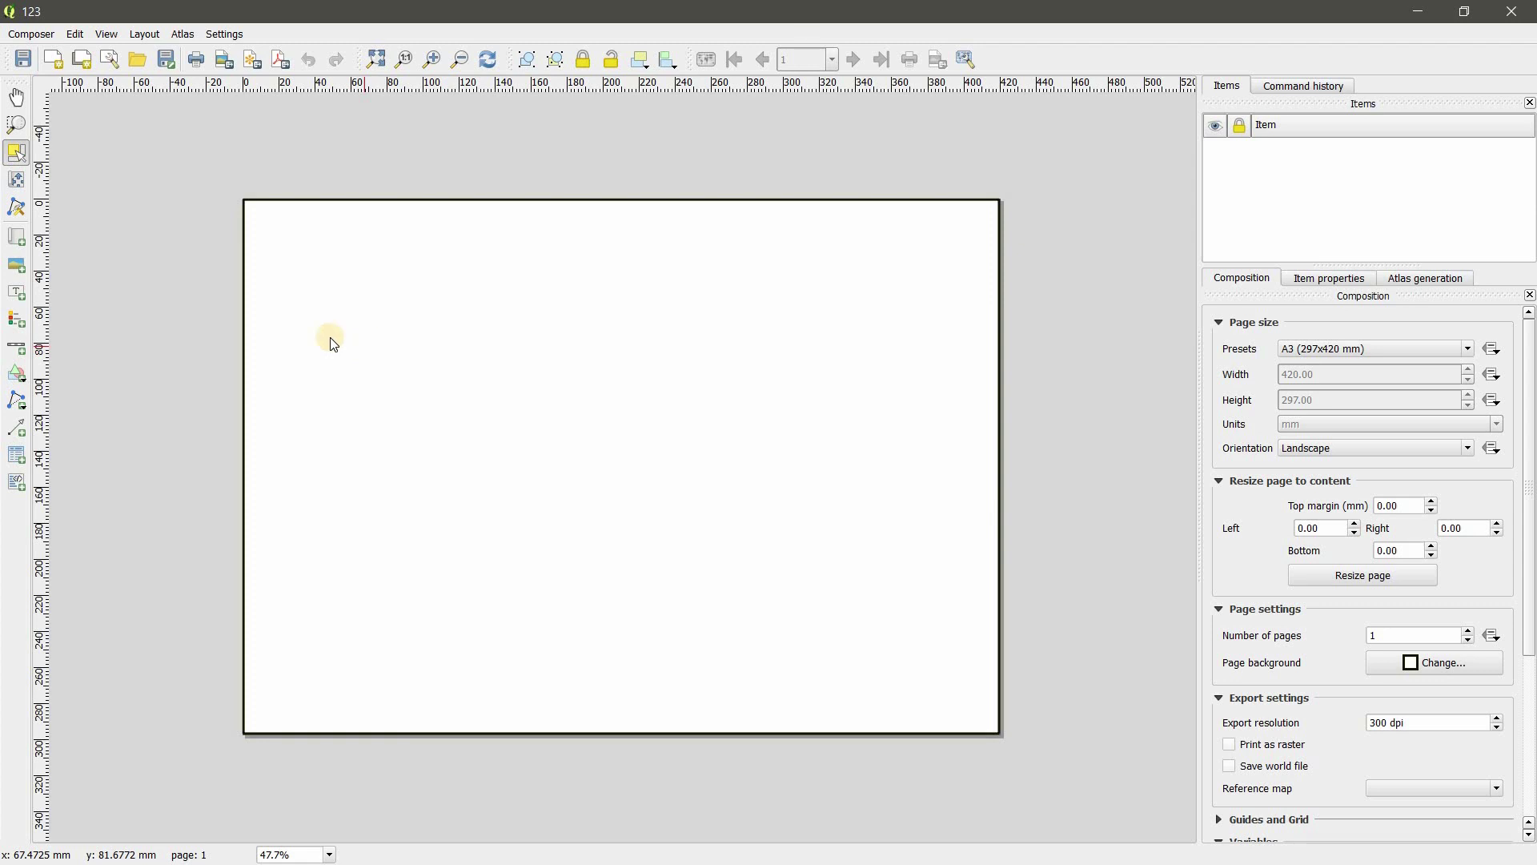
Draw a large map frame across the page and adjust its edges
left_click(17, 237)
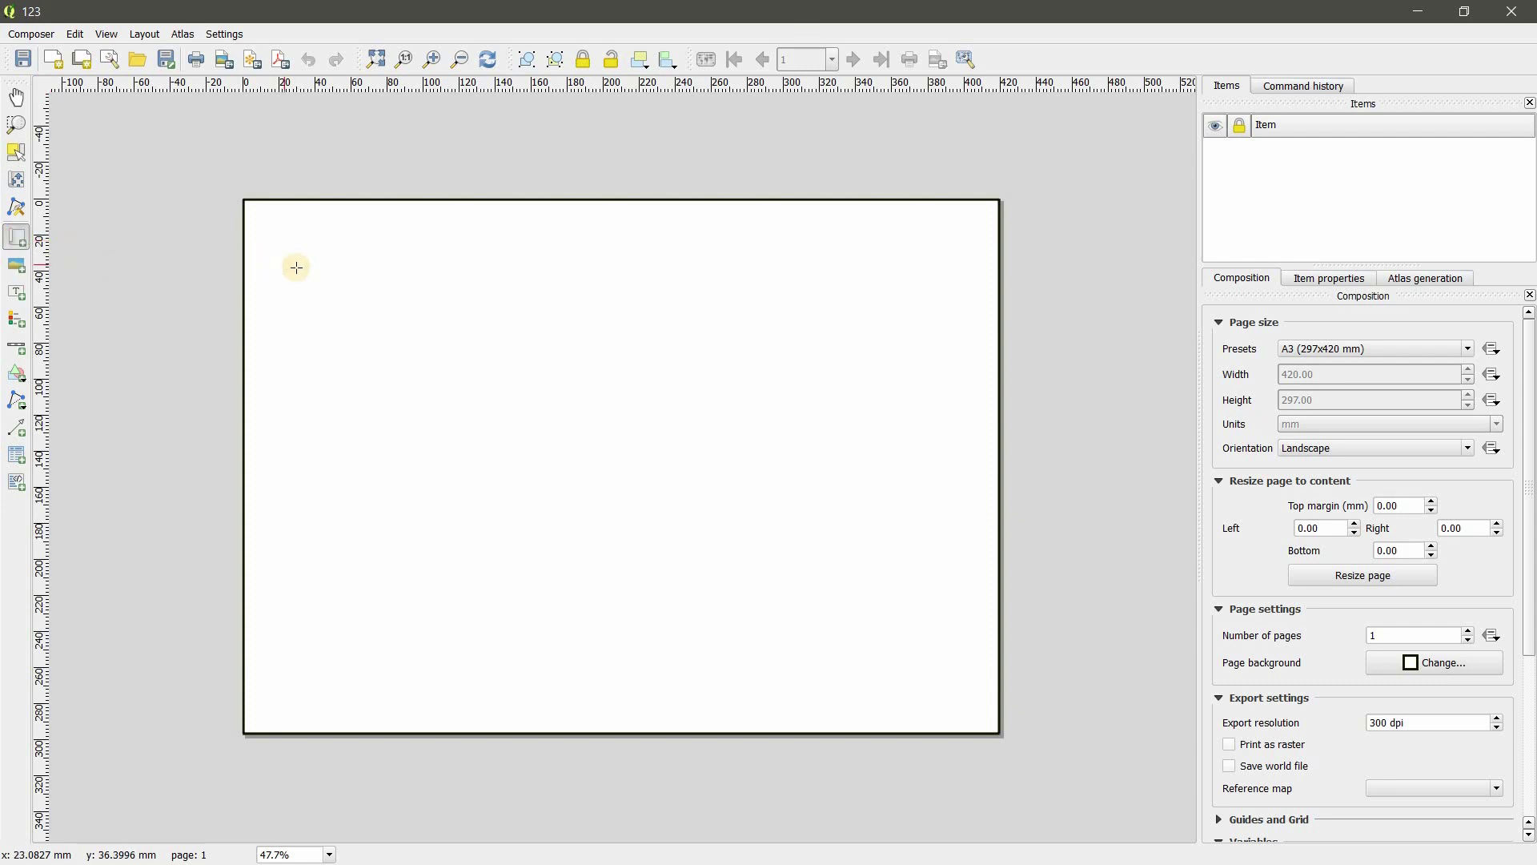
left_click_drag(263, 263, 974, 675)
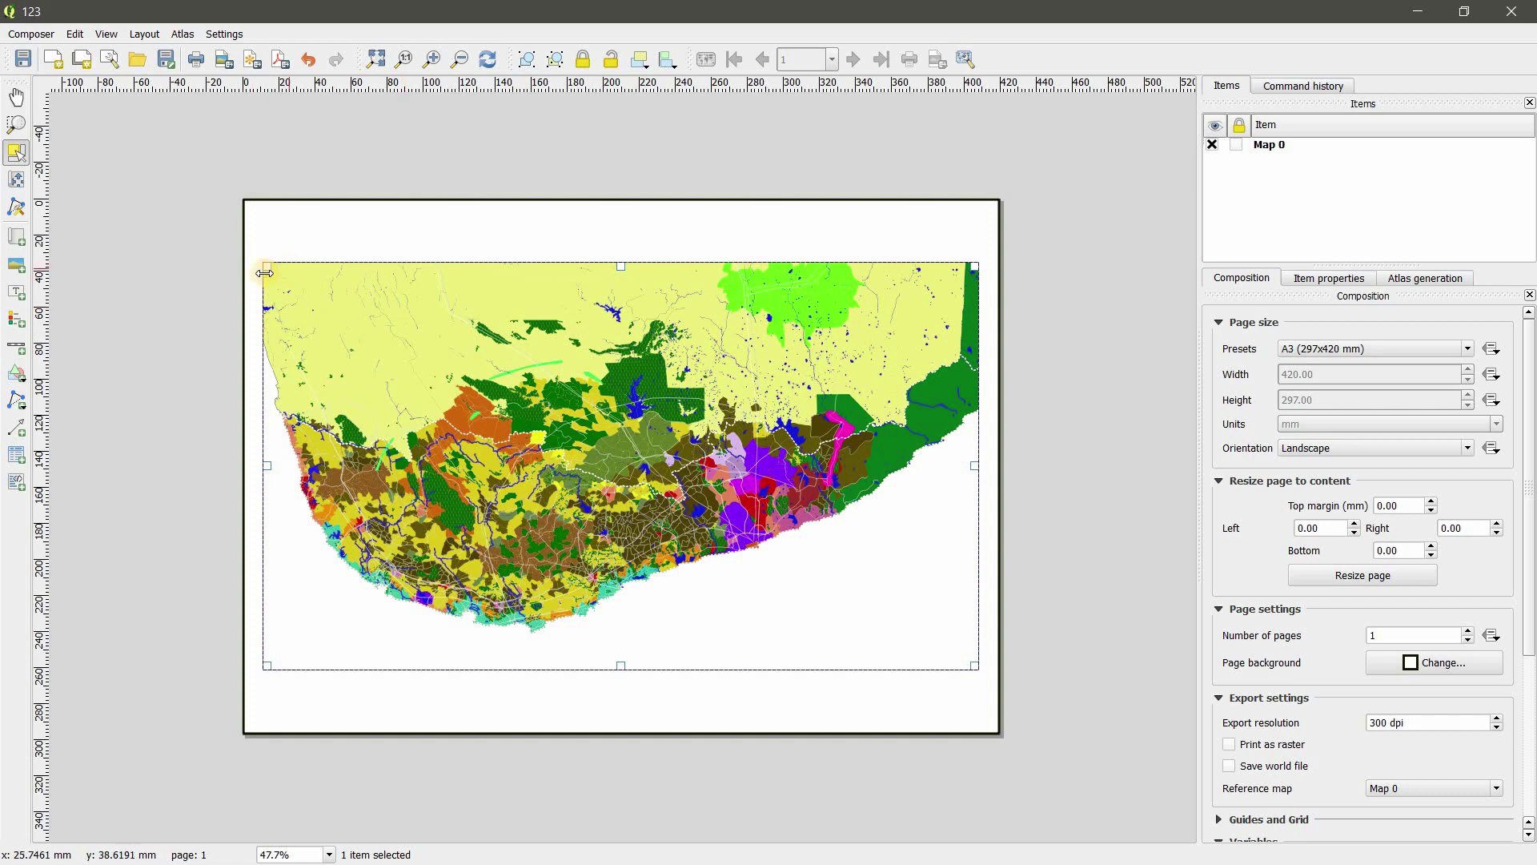
left_click_drag(260, 258, 256, 244)
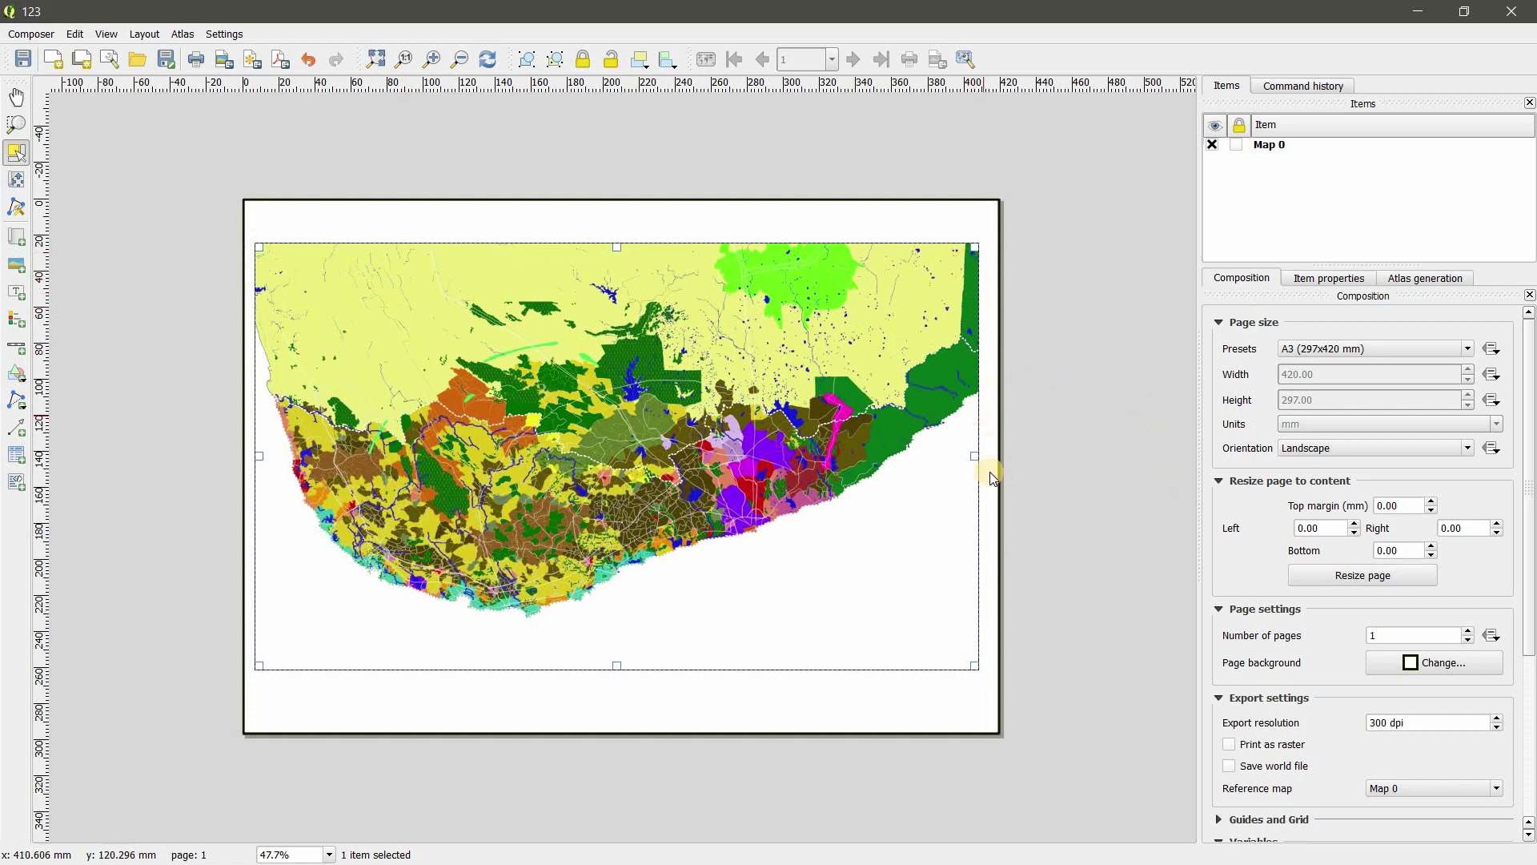
left_click_drag(975, 456, 988, 457)
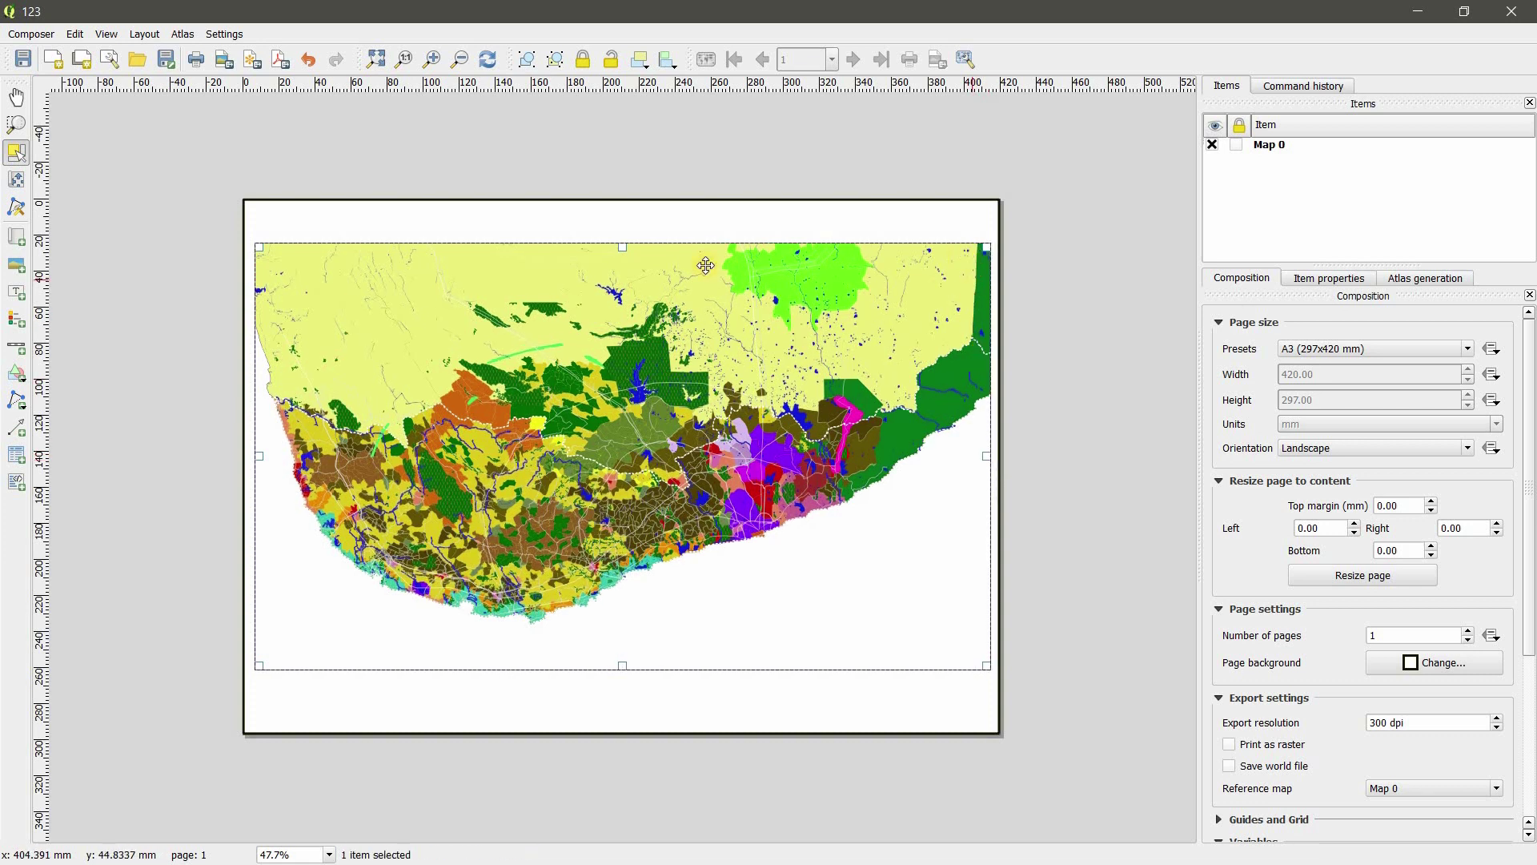
left_click_drag(627, 249, 625, 254)
left_click_drag(623, 655, 626, 646)
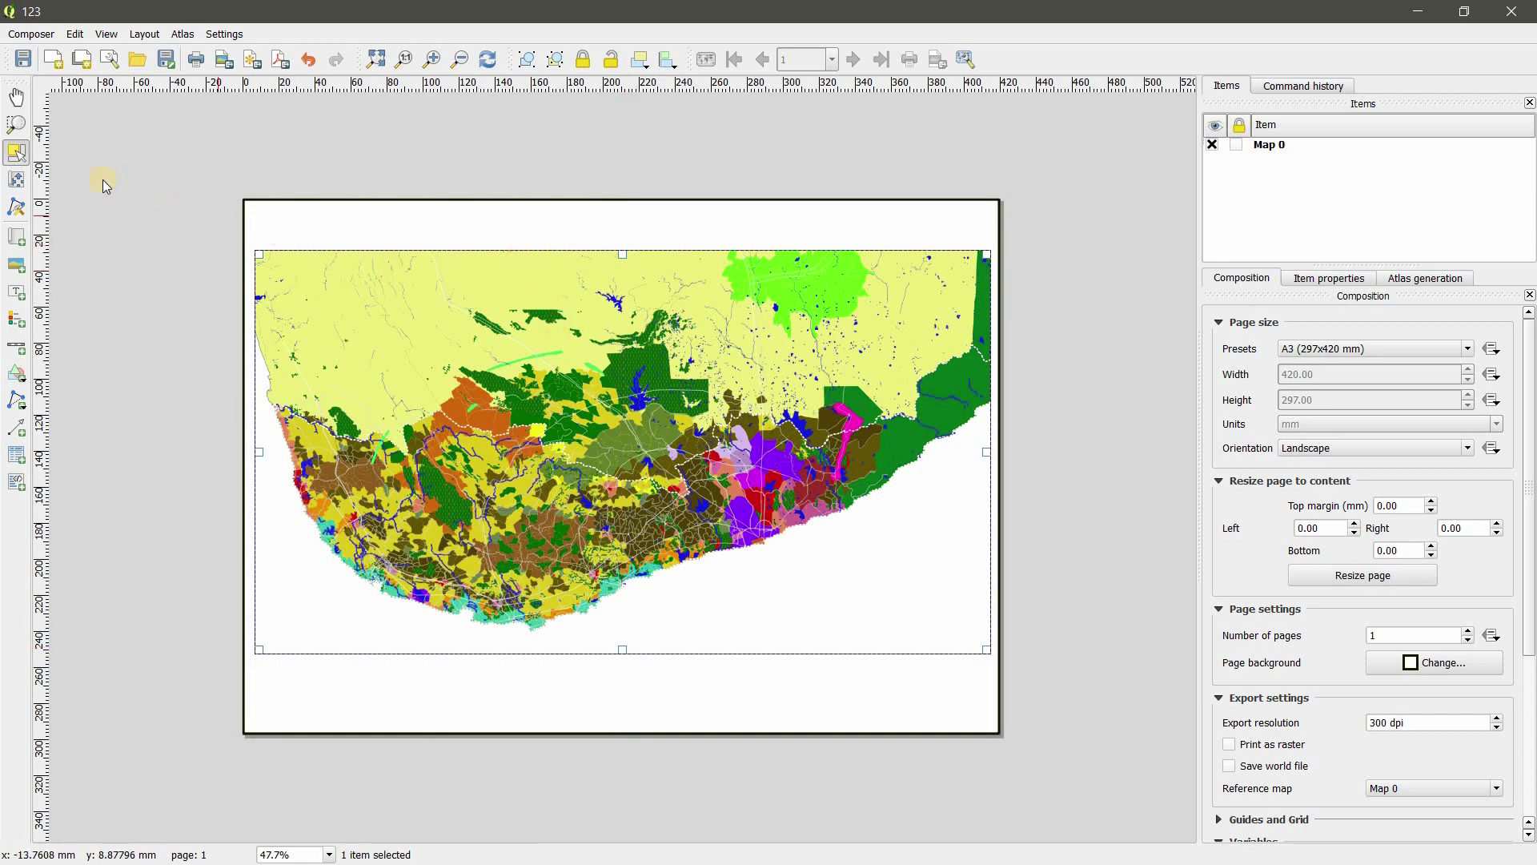
Pan and zoom the land-use map inside its frame to position the coastline
left_click(17, 179)
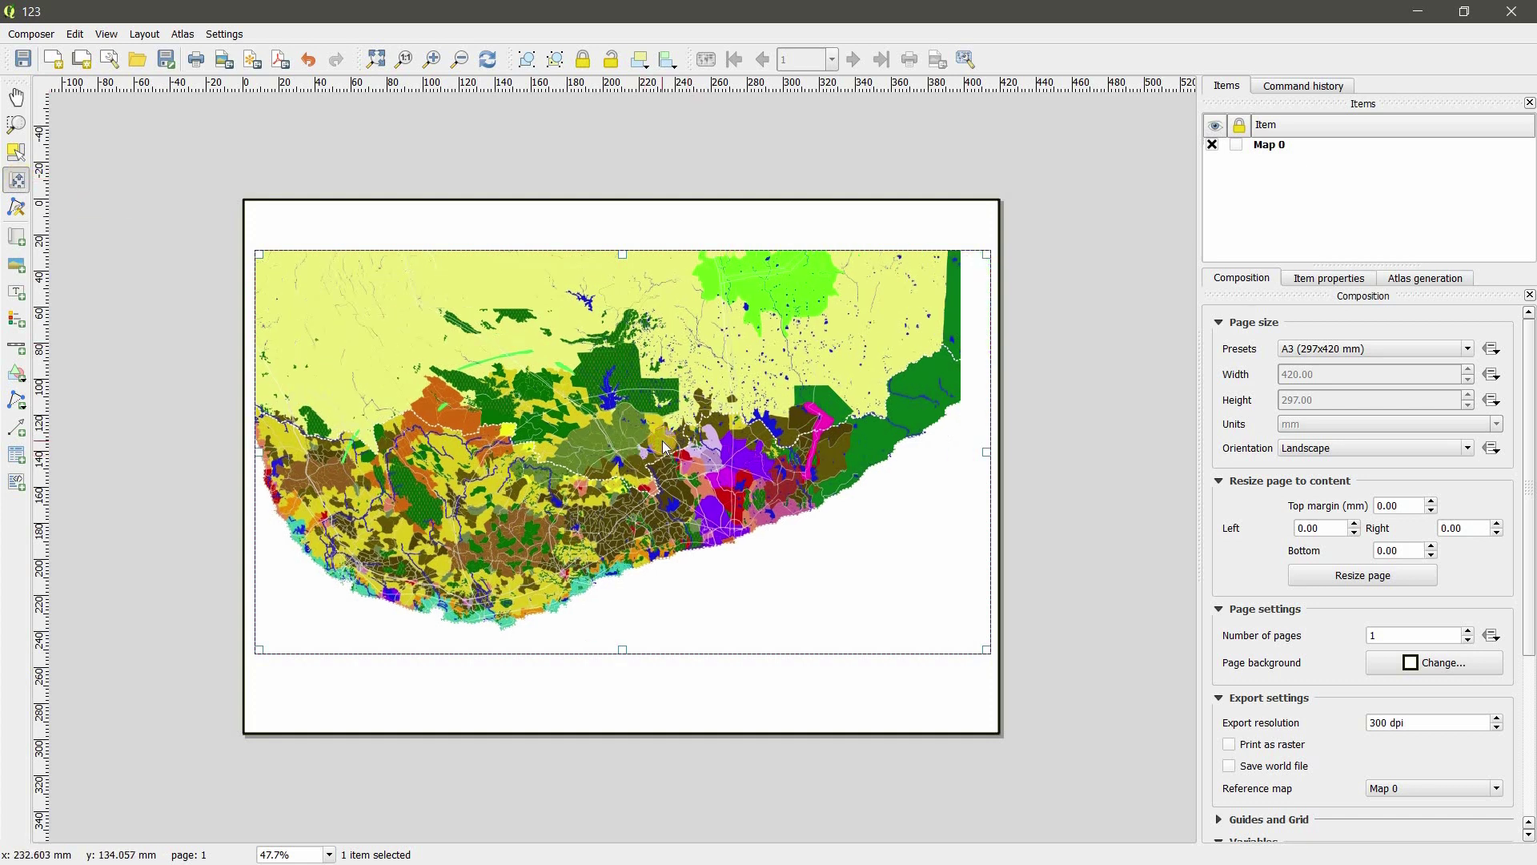
scroll(638, 430, "up", 1)
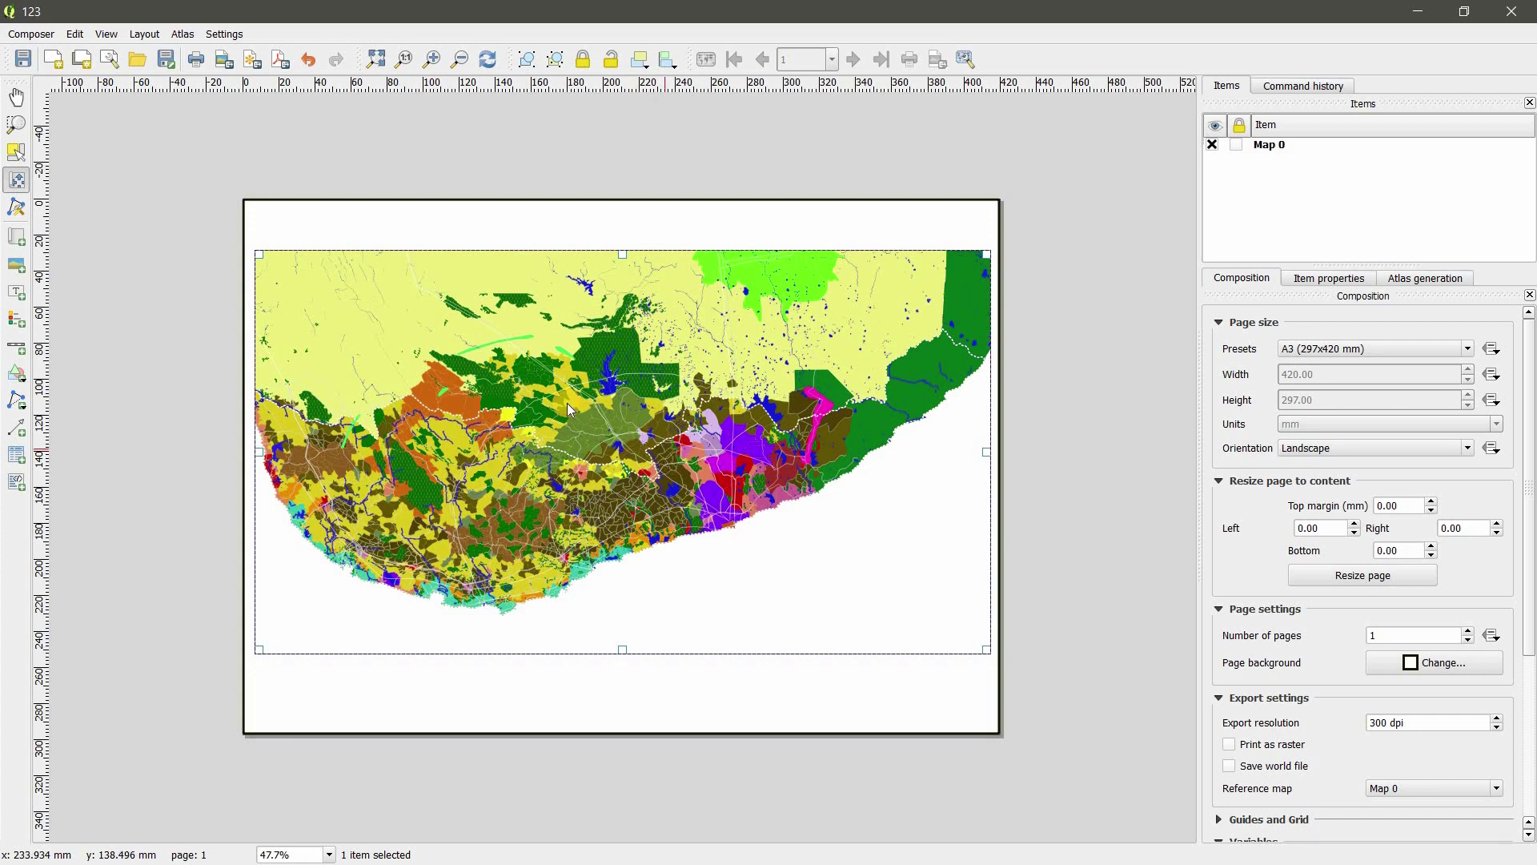
left_click_drag(570, 411, 685, 429)
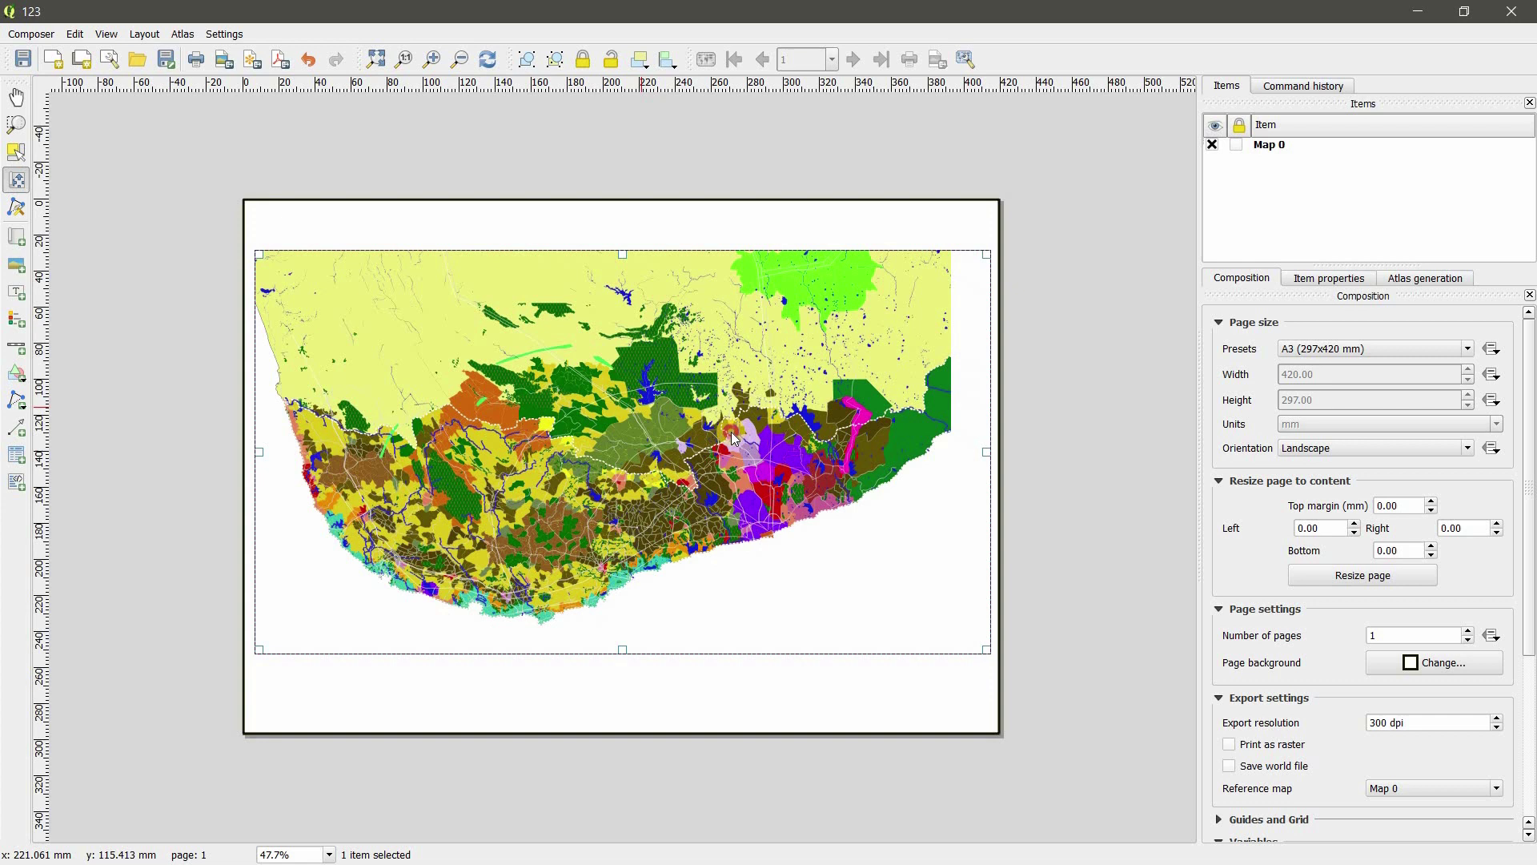
left_click_drag(737, 444, 747, 462)
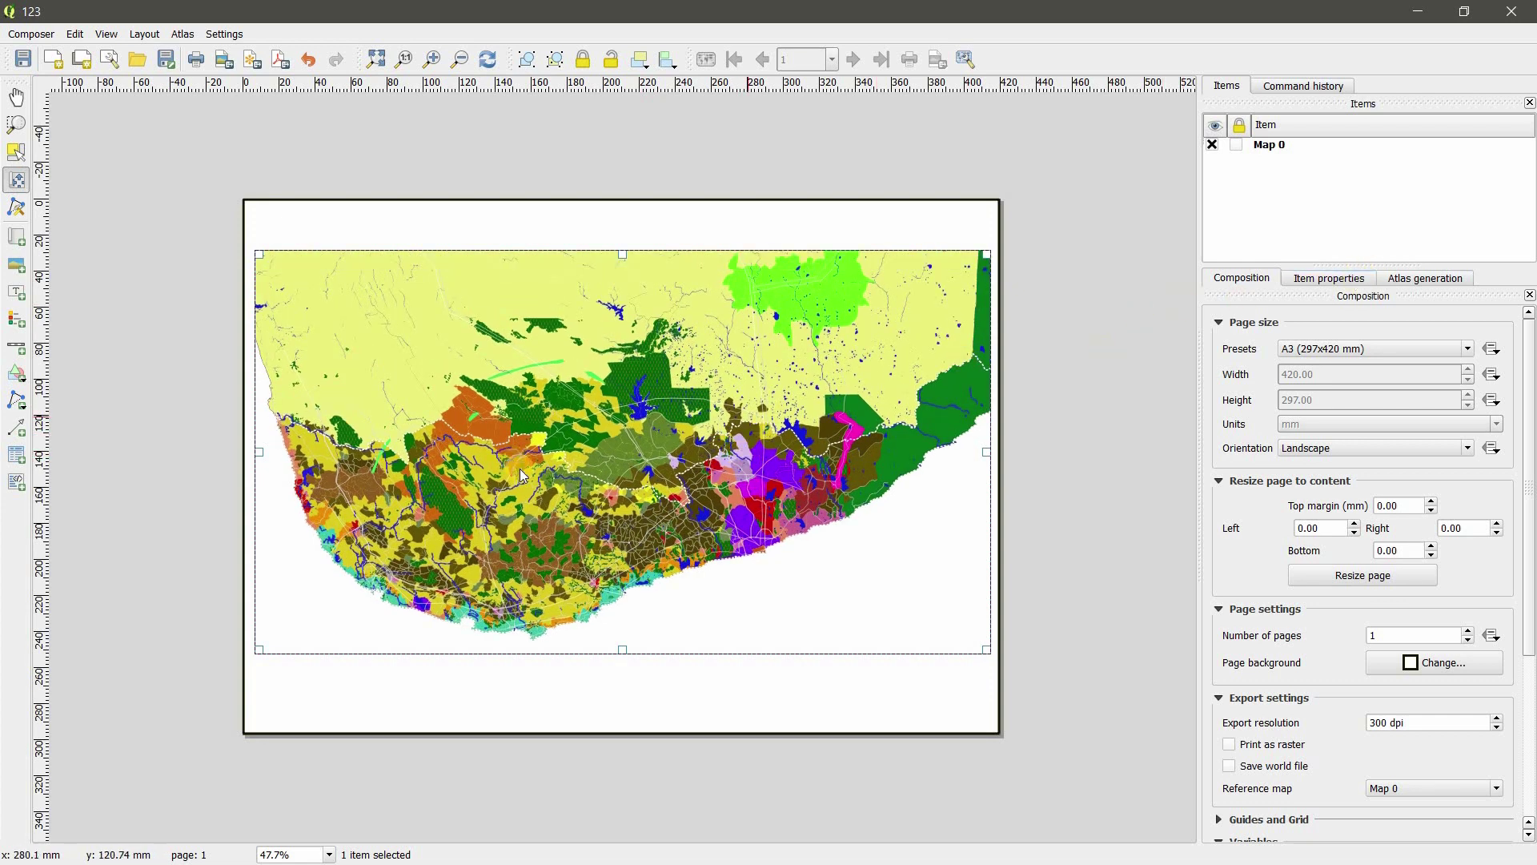
scroll(561, 414, "up", 2)
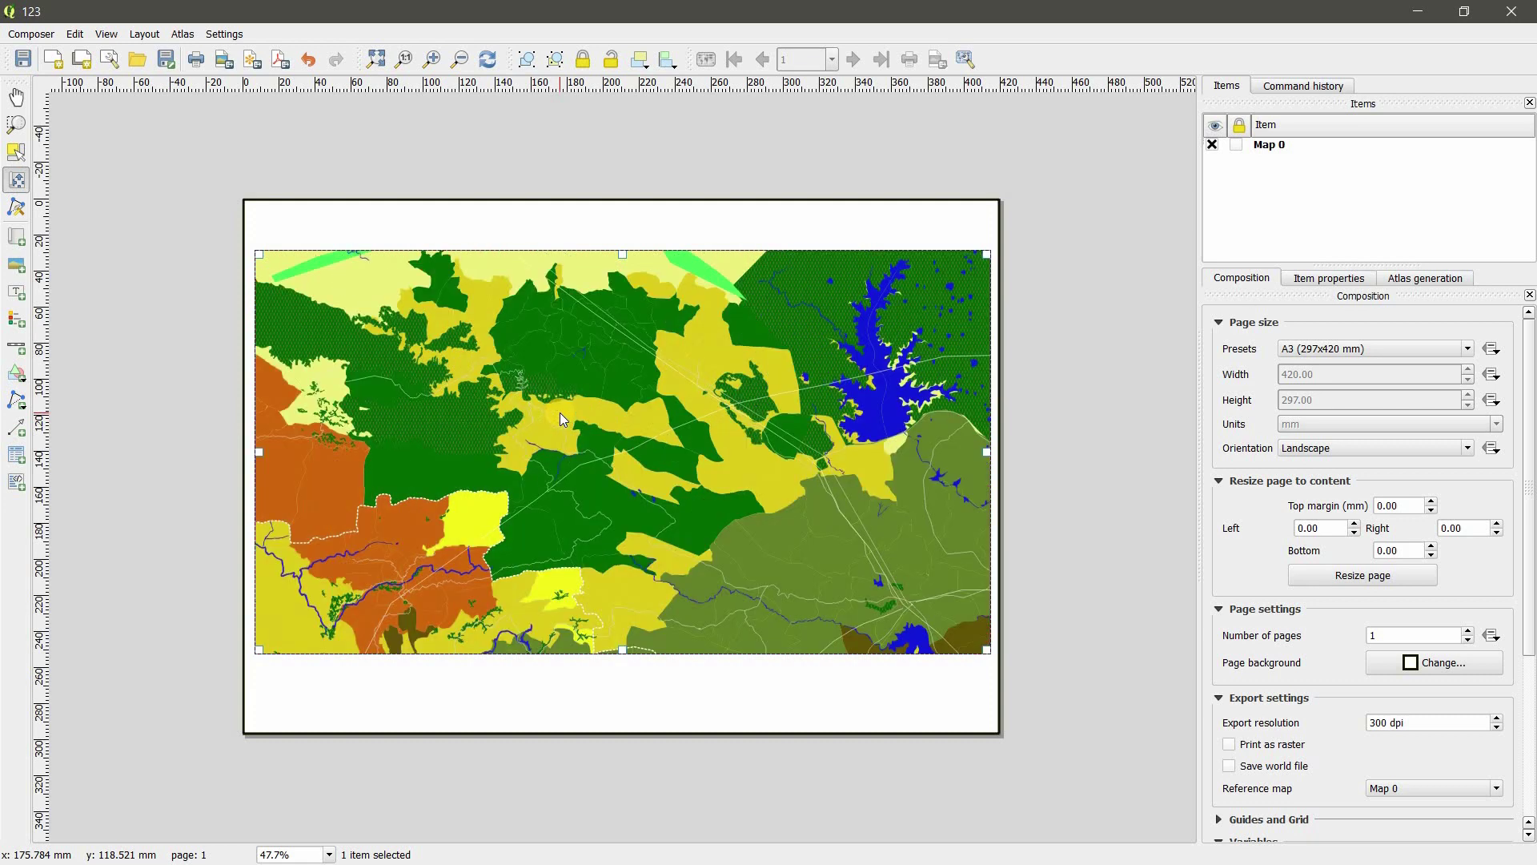
Enable Map 0's background and set it to light blue
left_click(1330, 279)
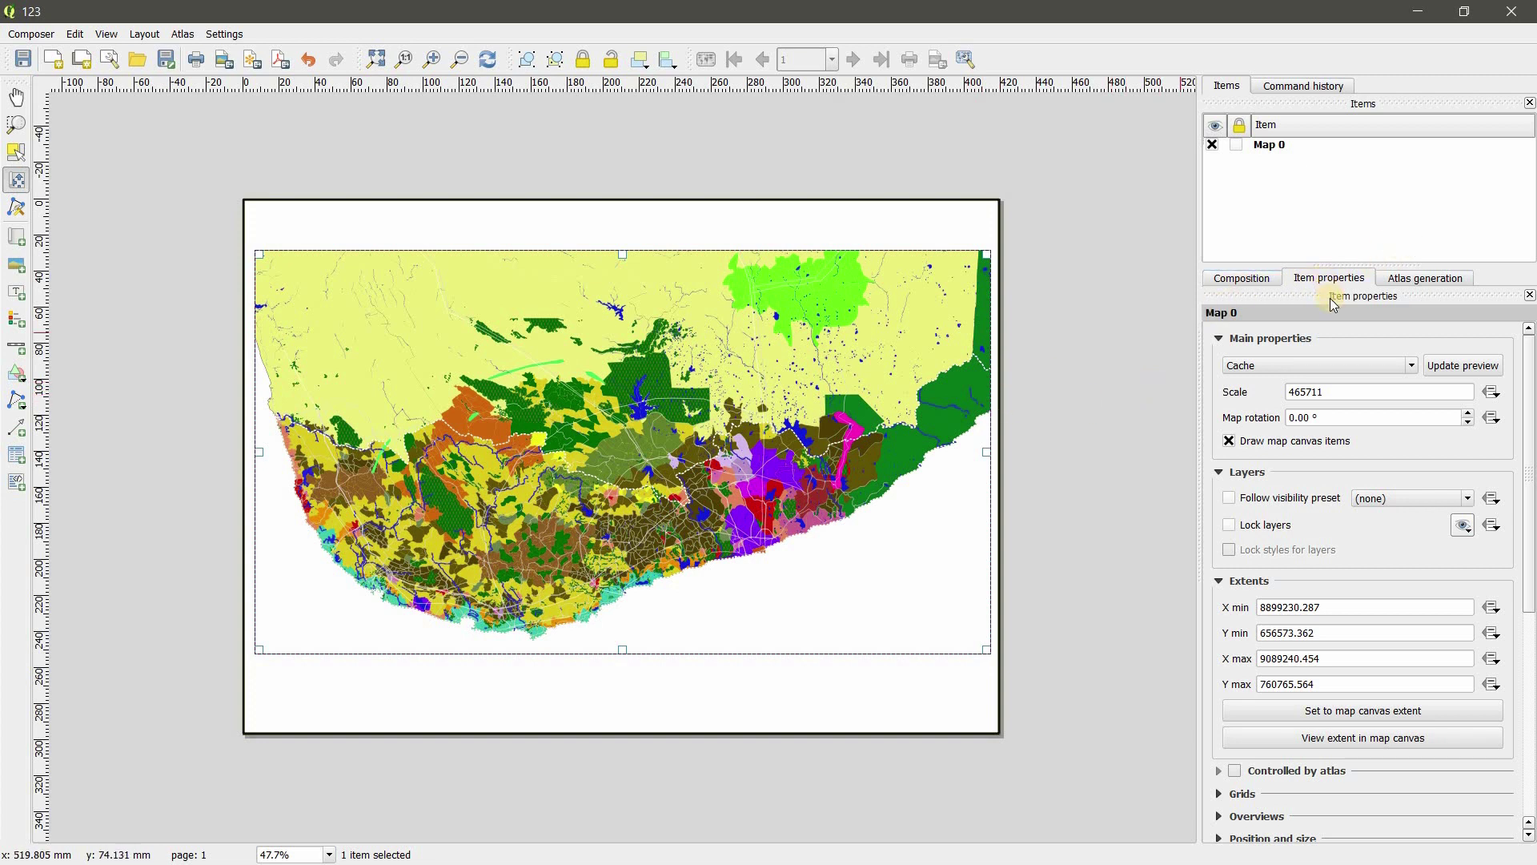
left_click(1358, 395)
left_click(1530, 488)
scroll(1251, 658, "down", 5)
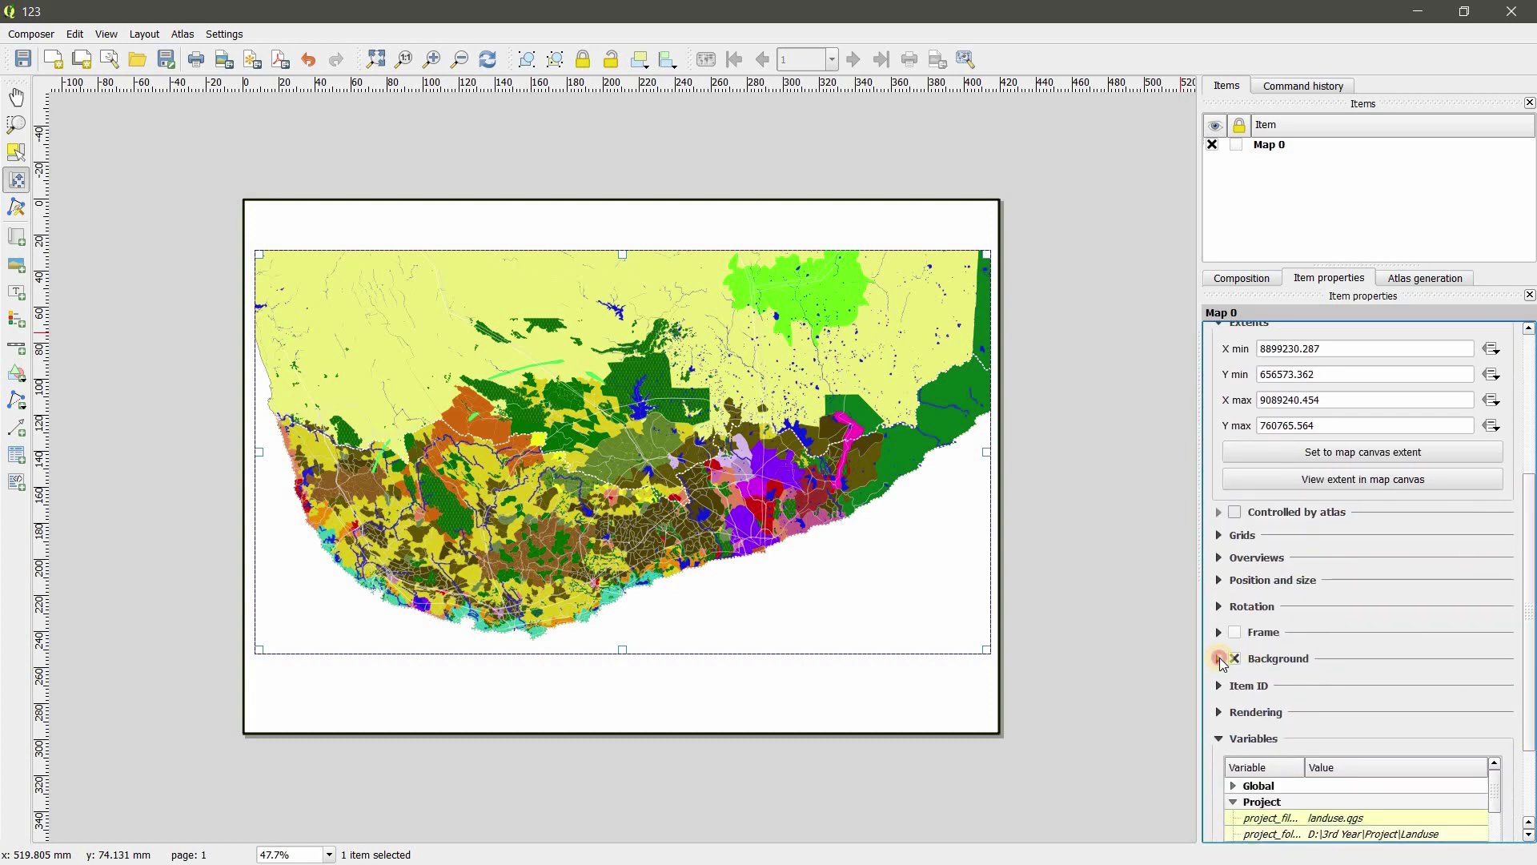
left_click(1219, 658)
left_click(1379, 684)
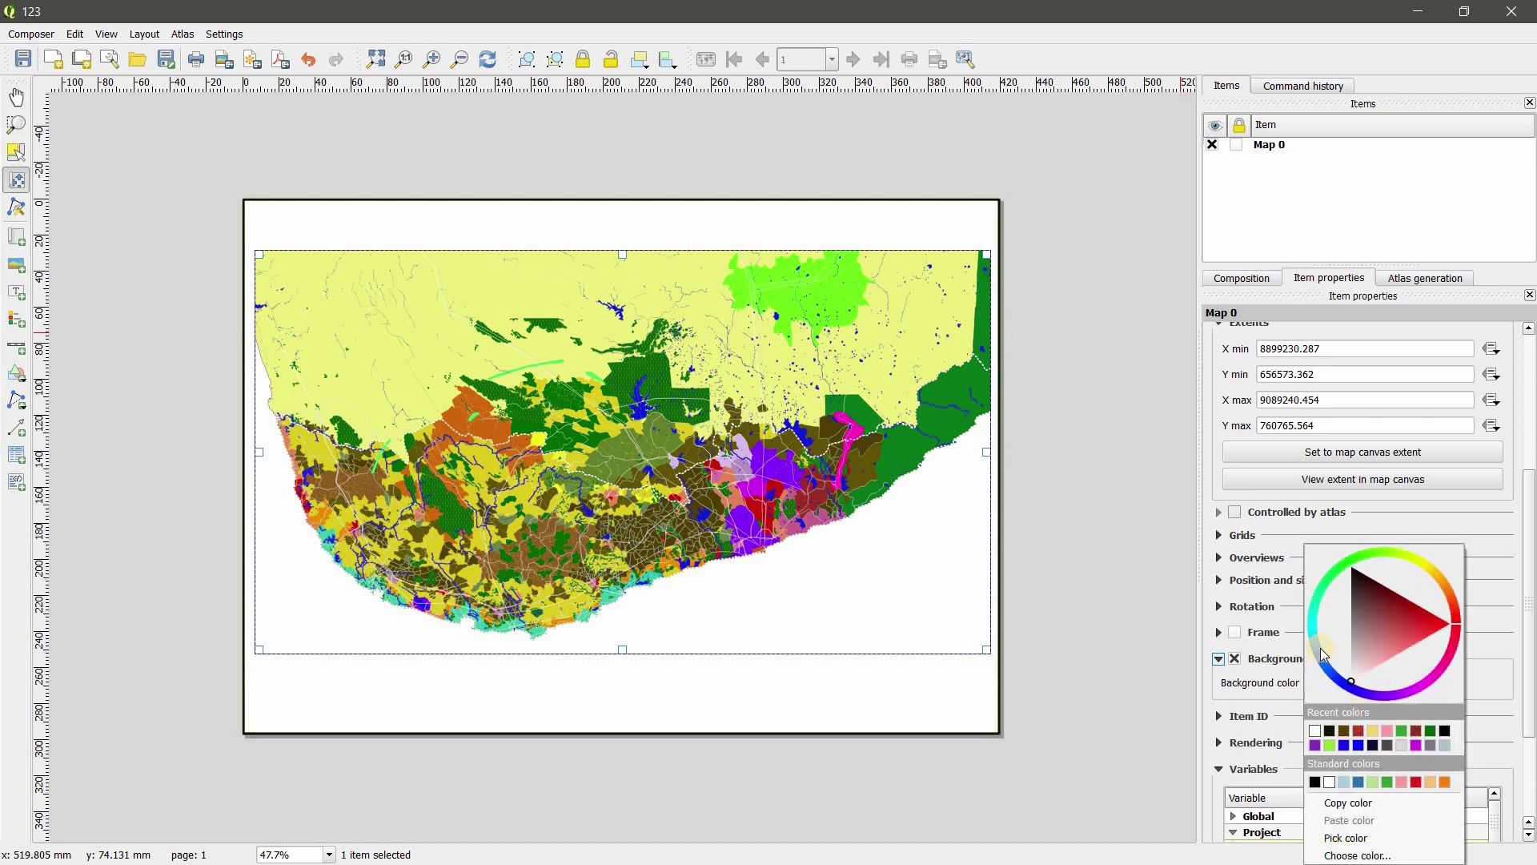
left_click(1319, 645)
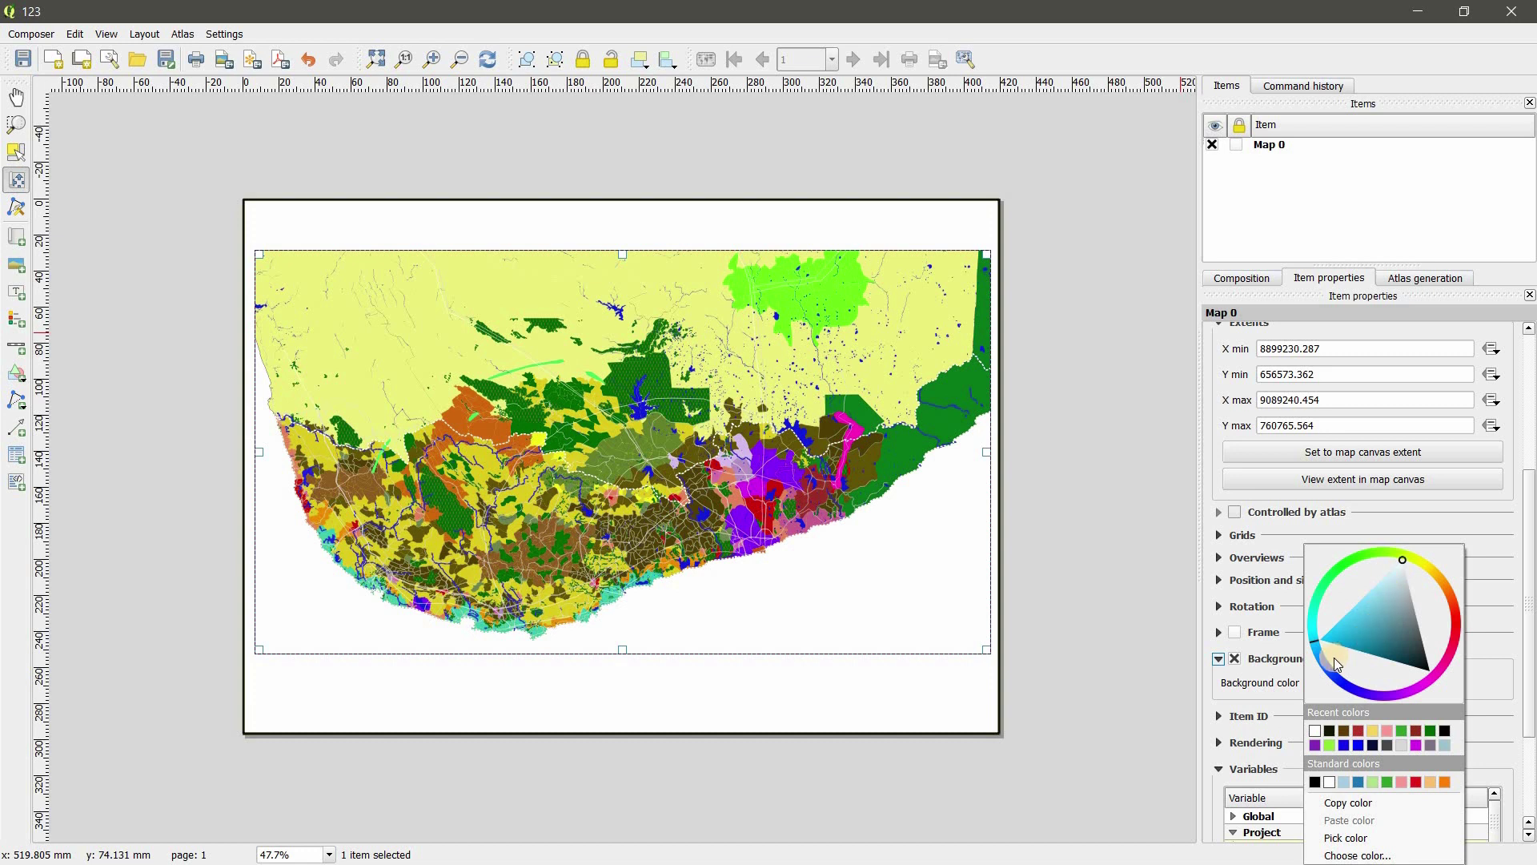
left_click(1385, 597)
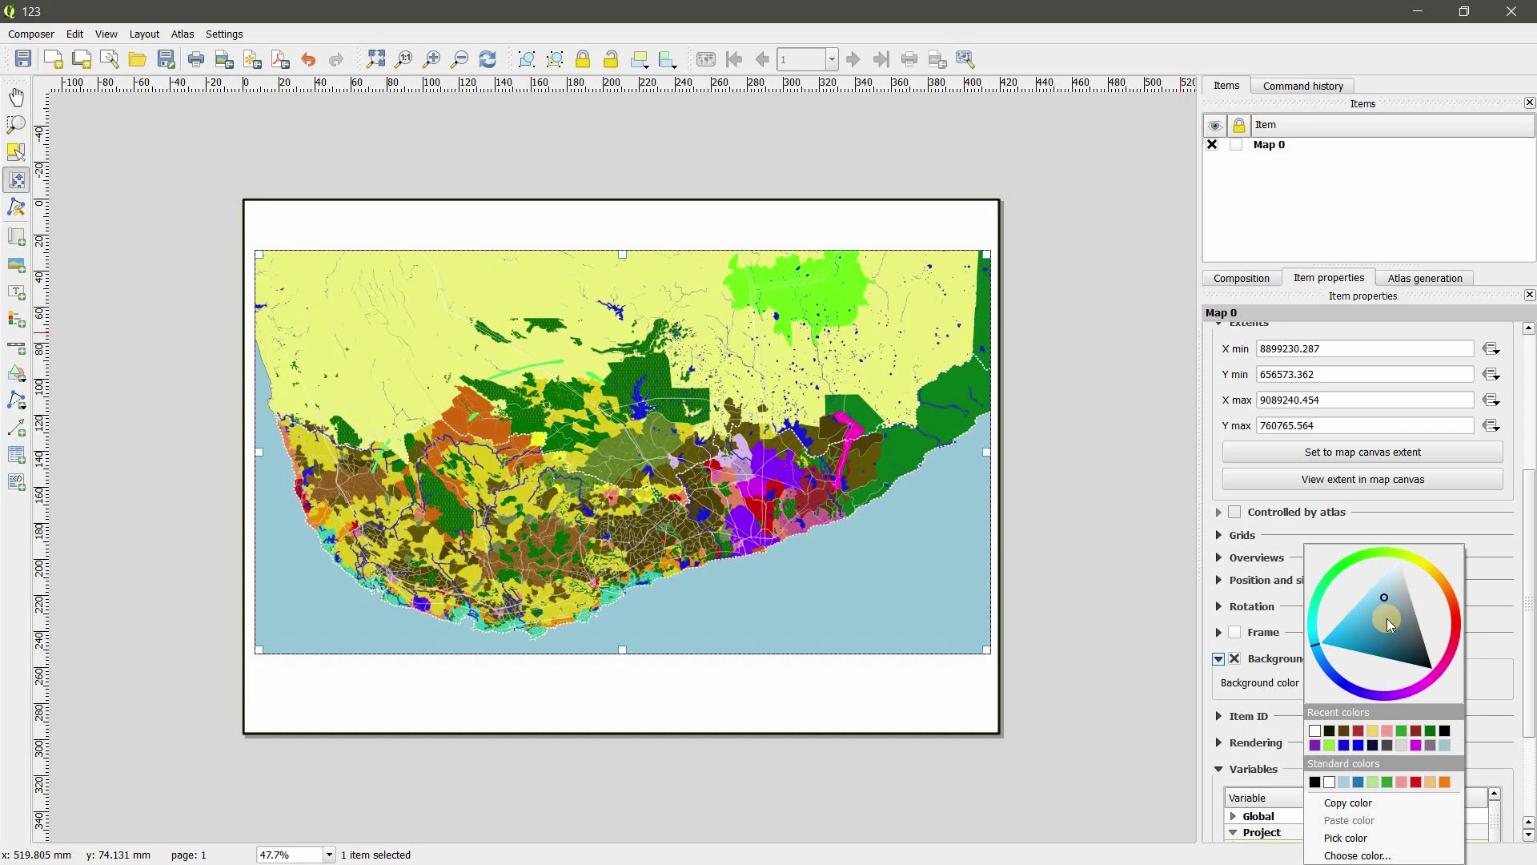
left_click(1378, 605)
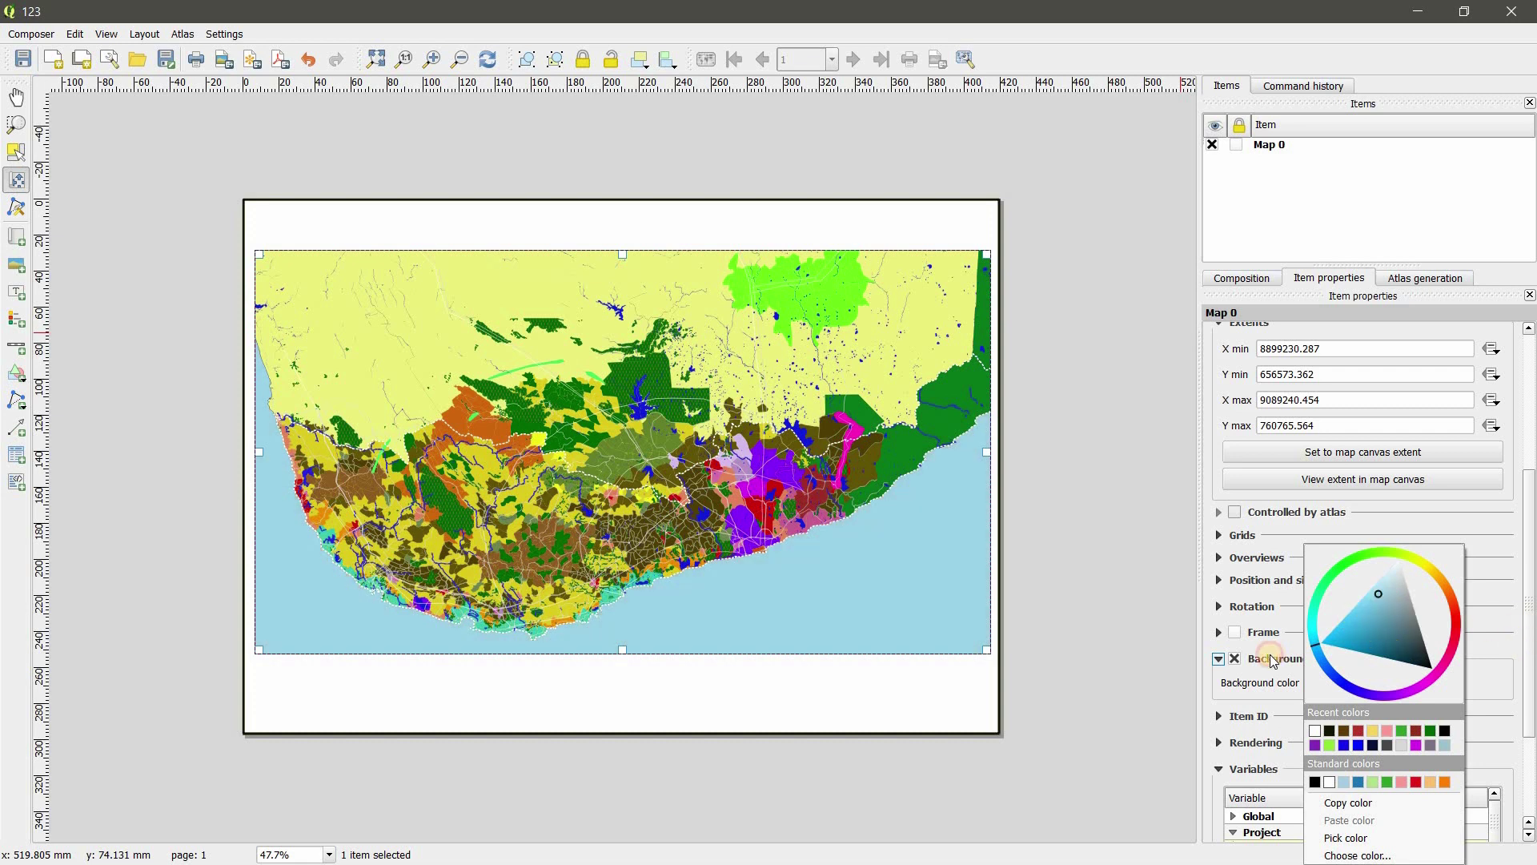
left_click(1241, 633)
left_click(1237, 632)
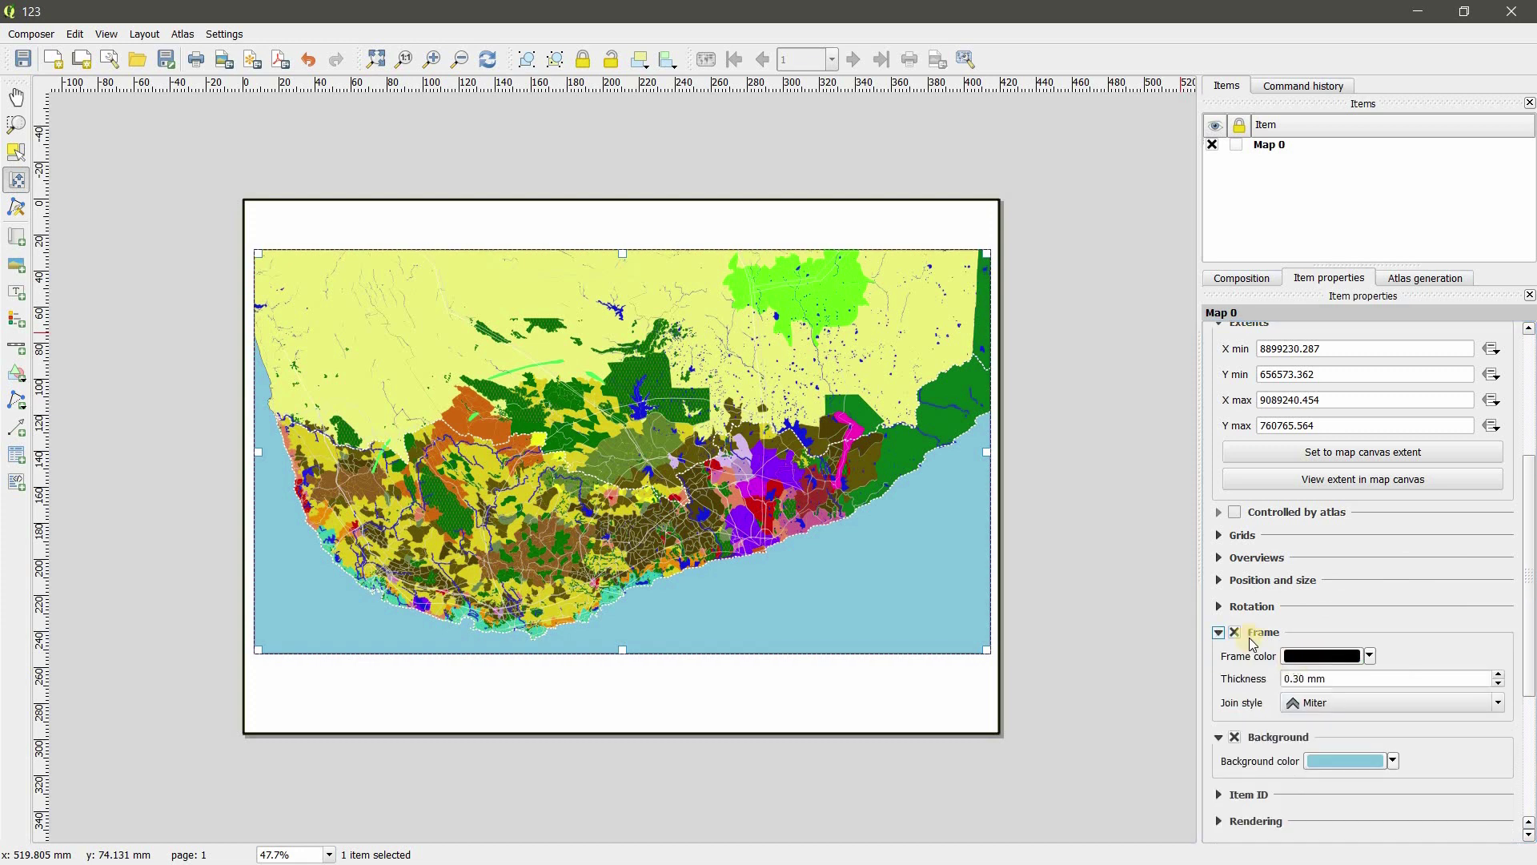
left_click(1498, 675)
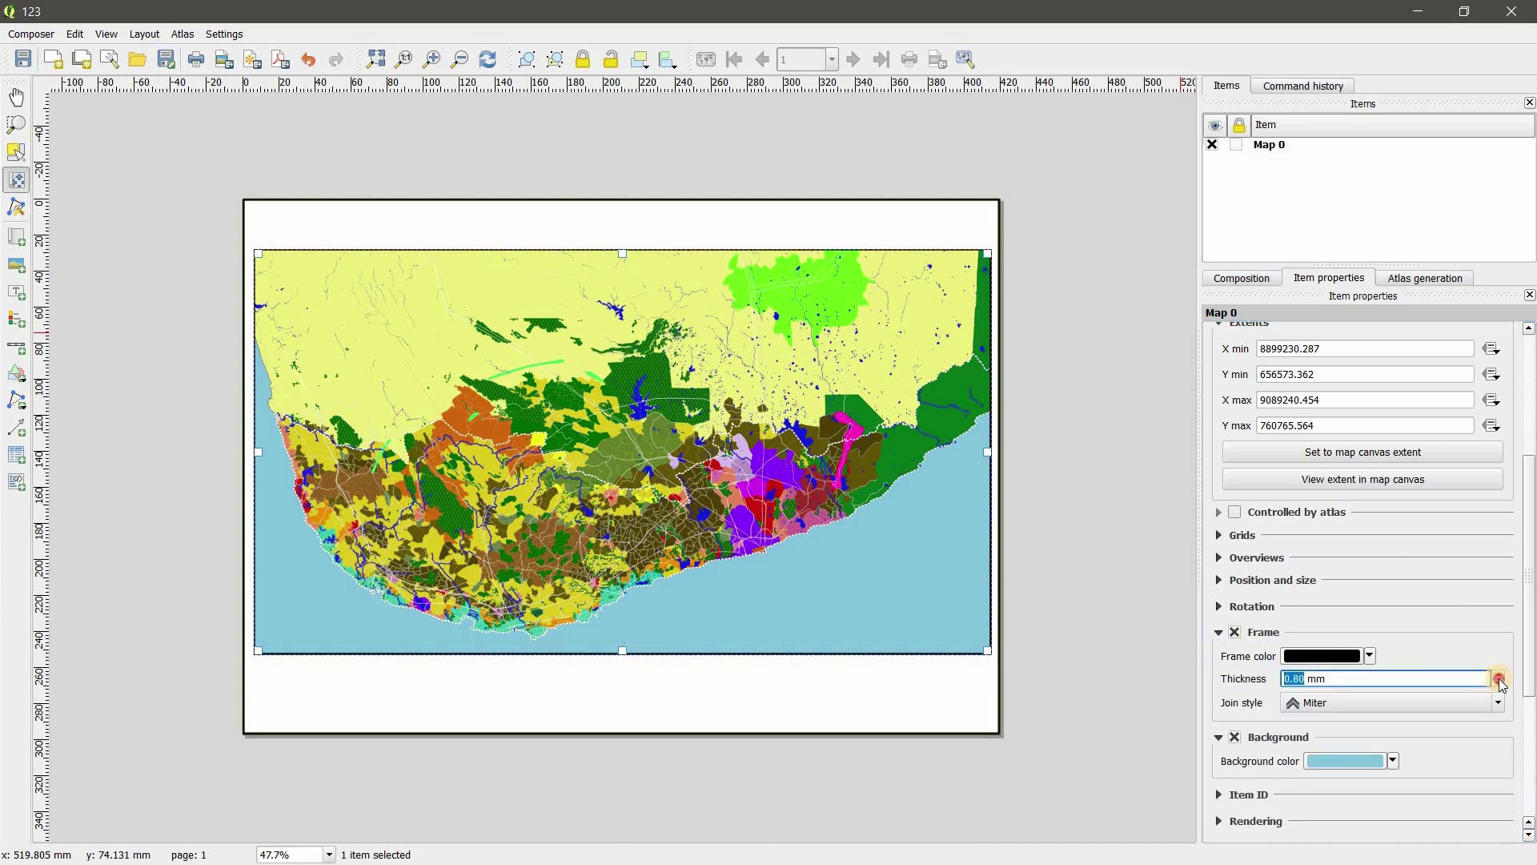
left_click(1498, 675)
left_click(1498, 684)
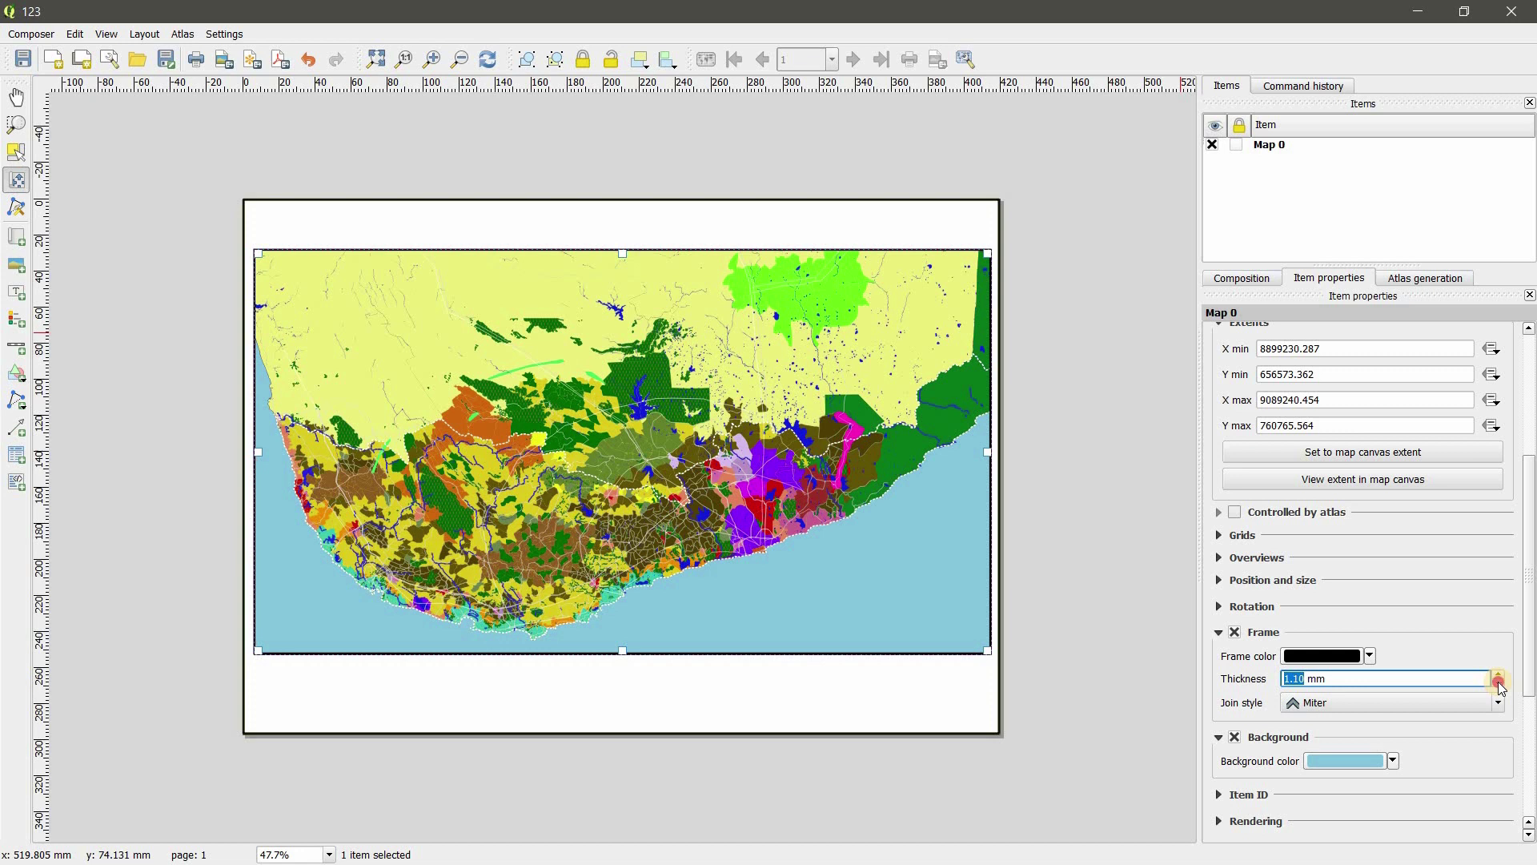
left_click(1498, 685)
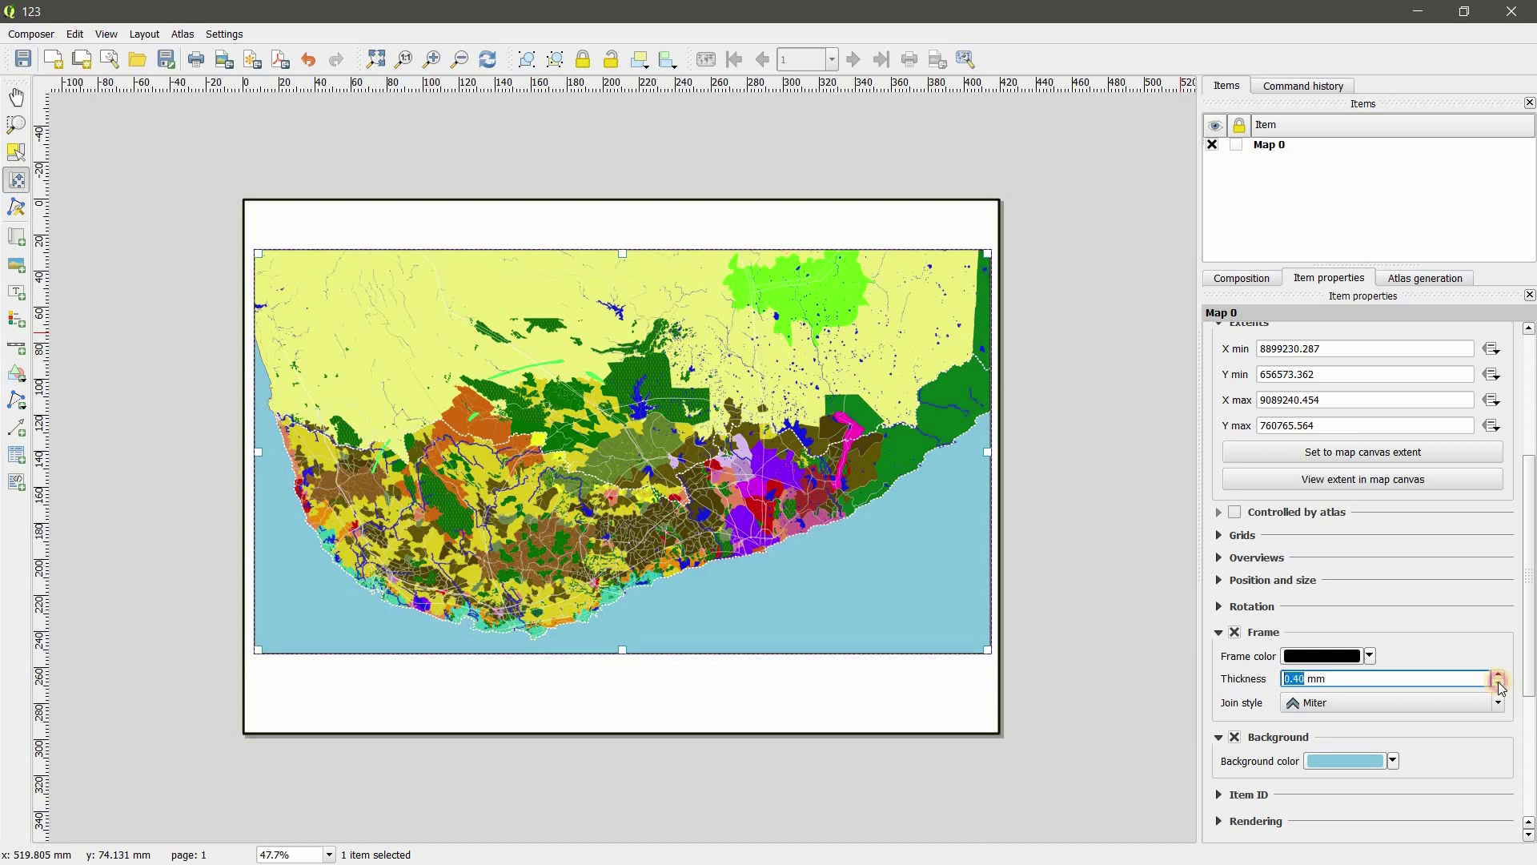
left_click(1498, 685)
scroll(1531, 643, "down", 5)
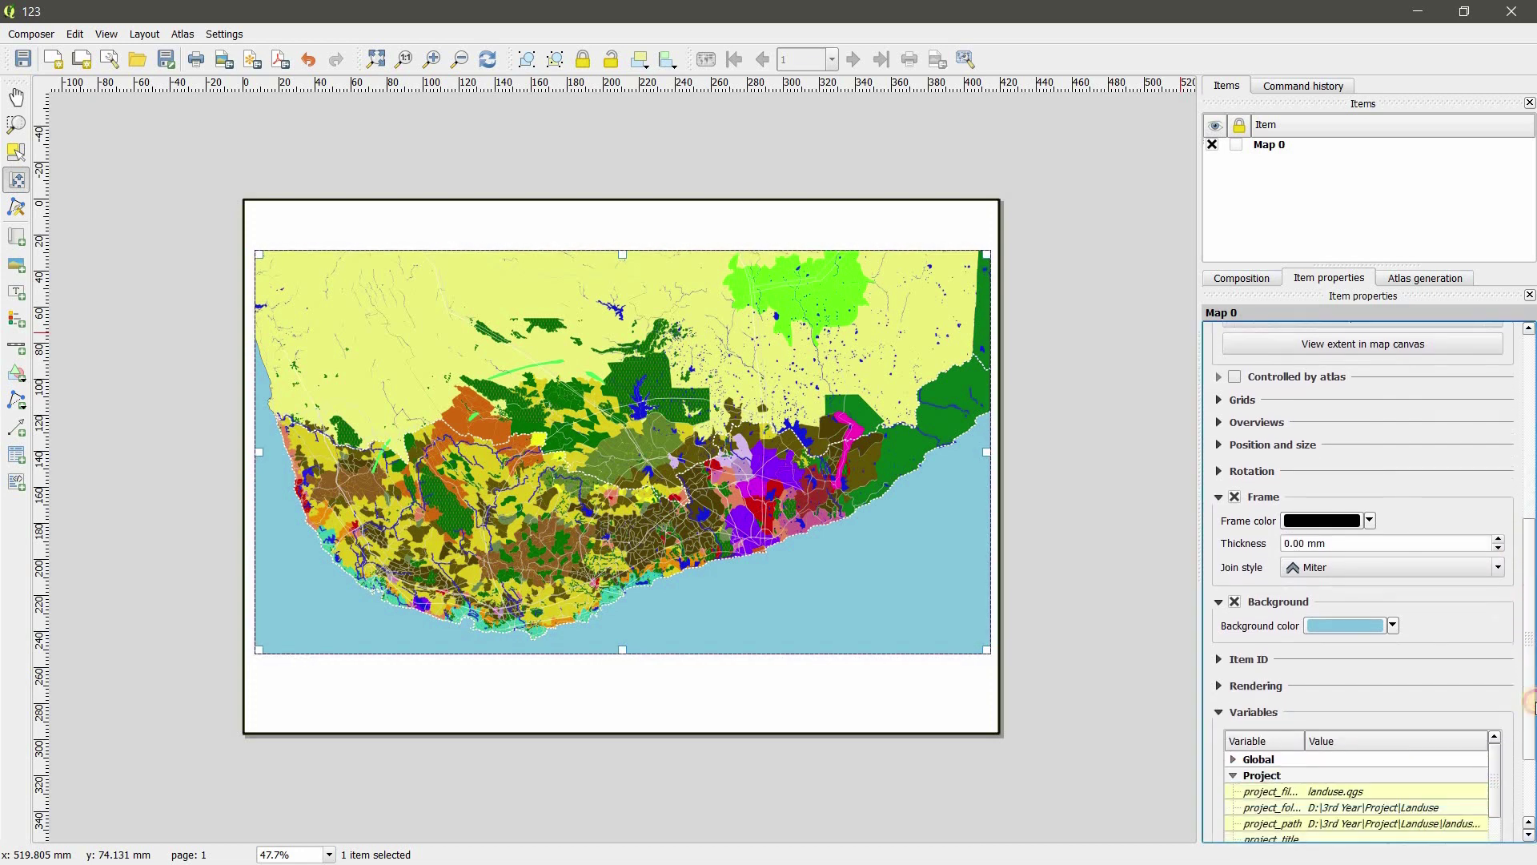
scroll(1531, 612, "up", 5)
scroll(1530, 612, "up", 2)
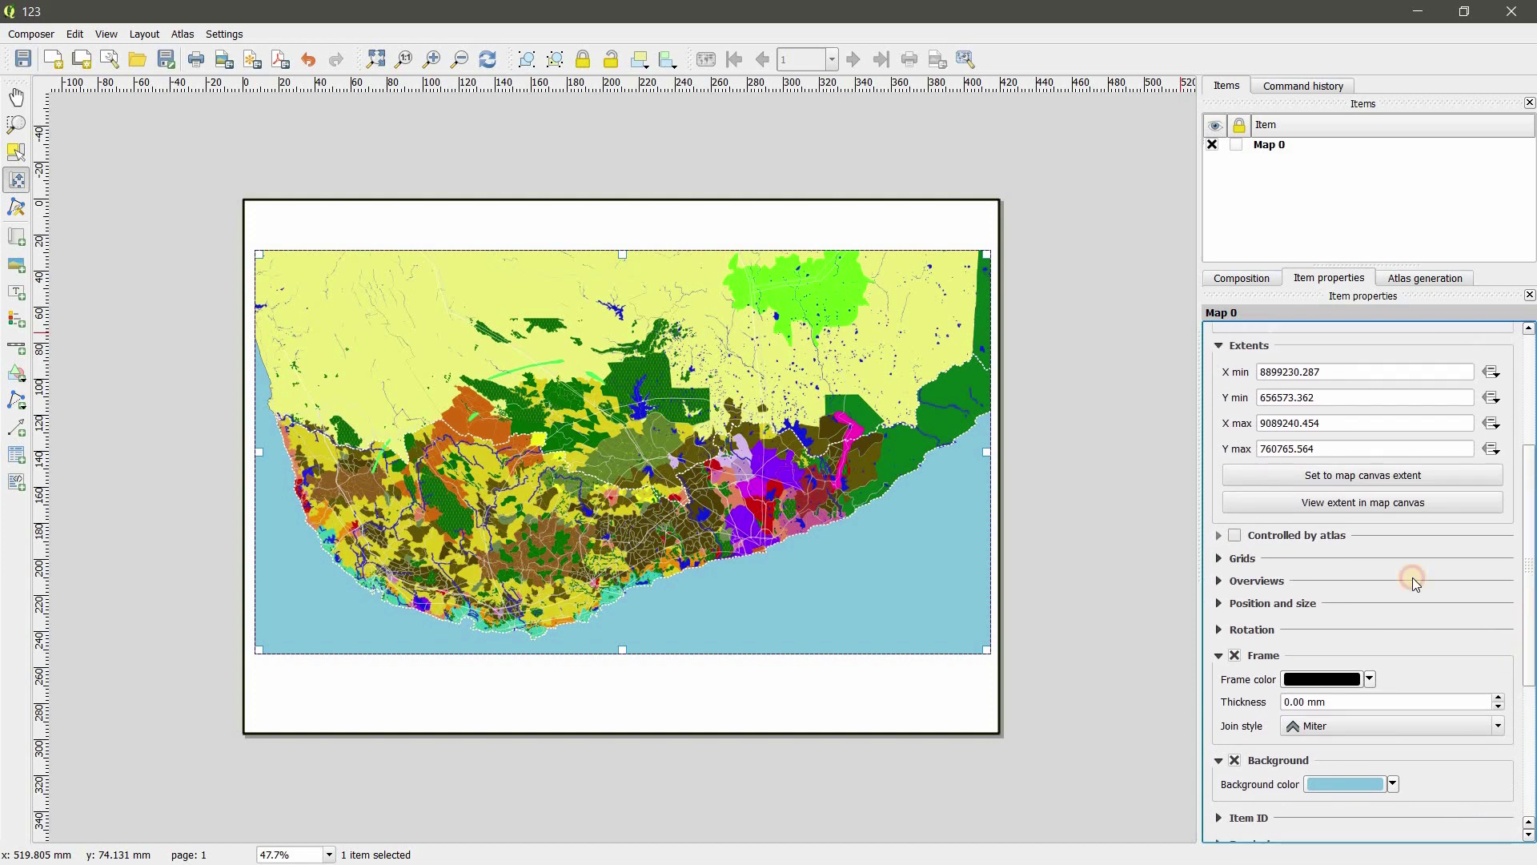
Add Grid 1 to Map 0 as a Cross grid with intervals in map units
left_click(1220, 555)
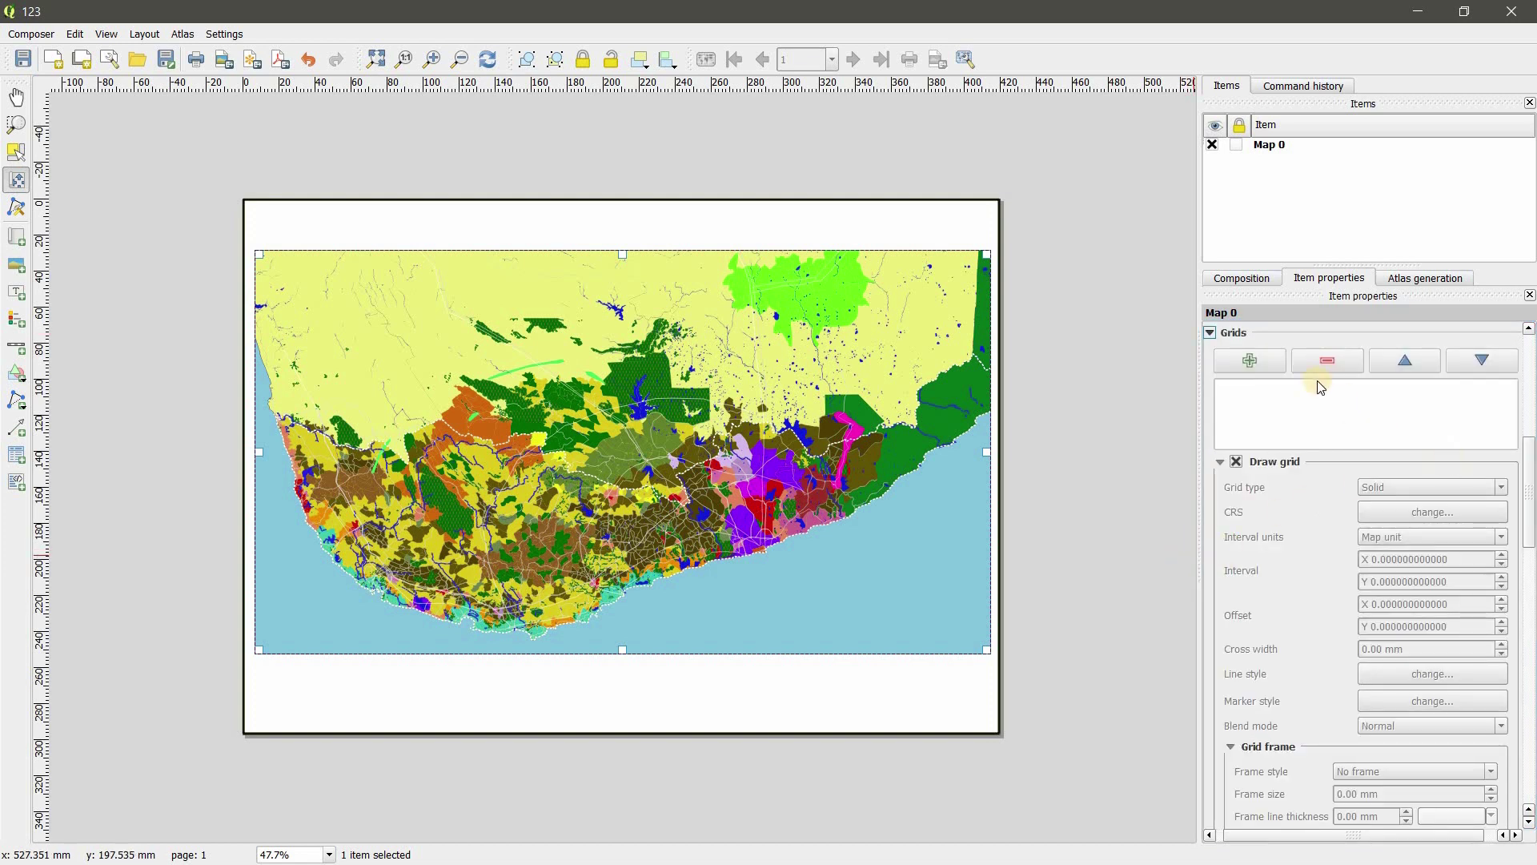
left_click(1247, 362)
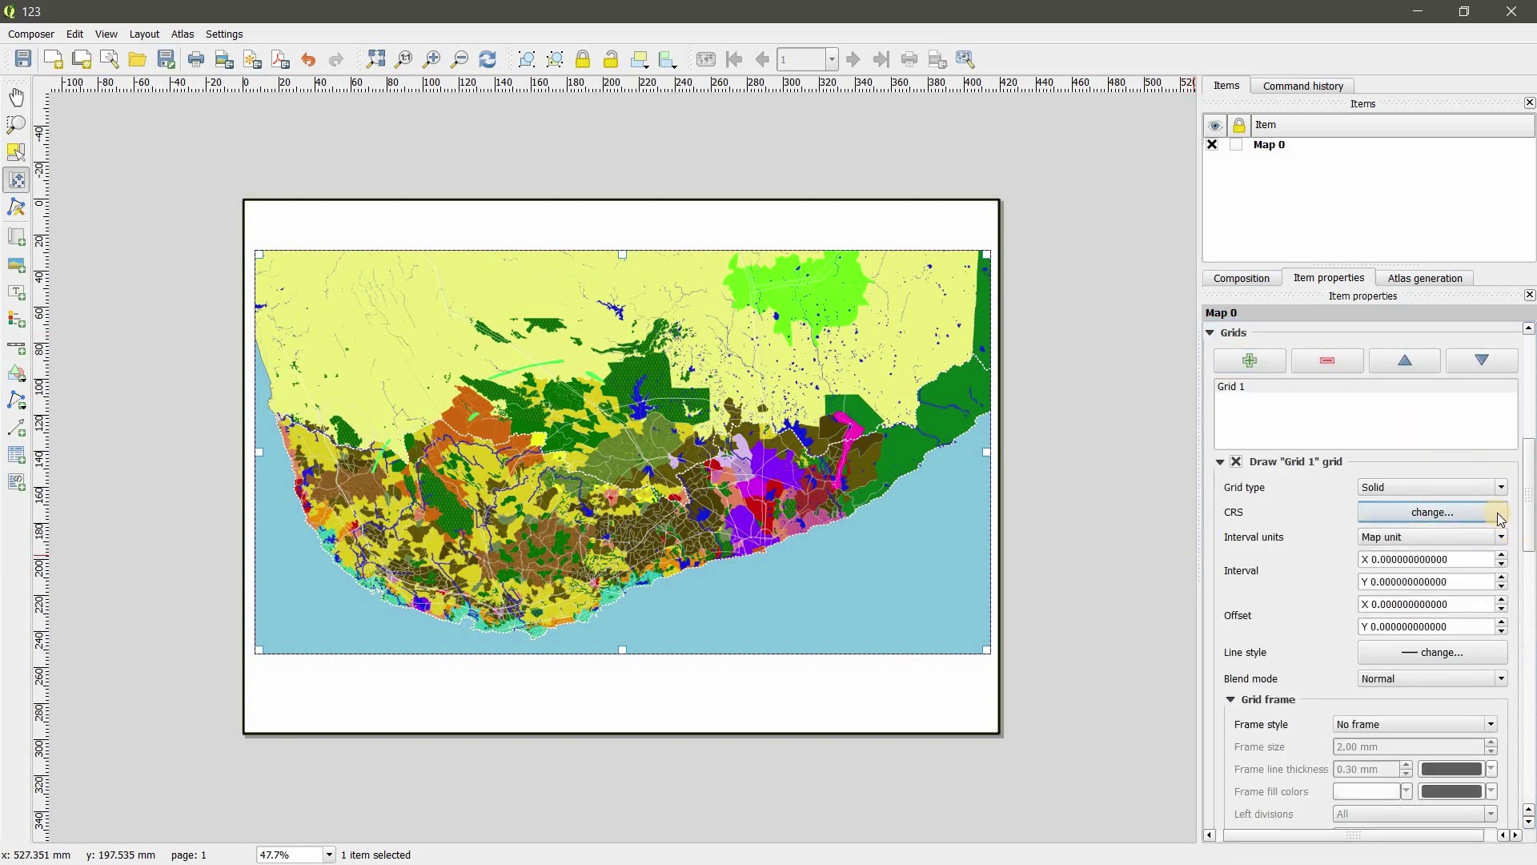
left_click(1503, 488)
left_click(1468, 509)
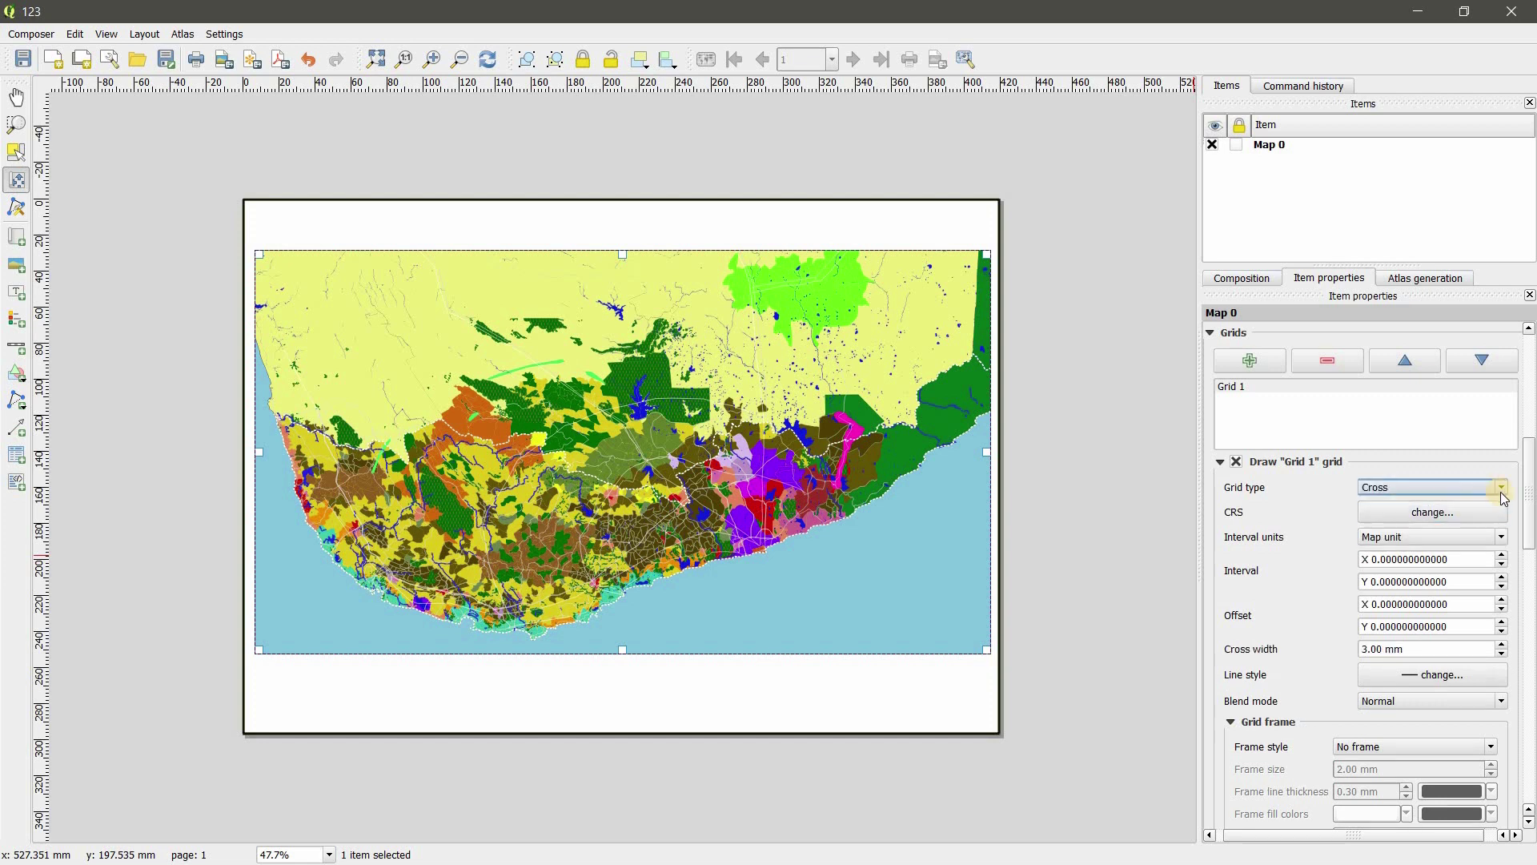
scroll(1517, 486, "down", 3)
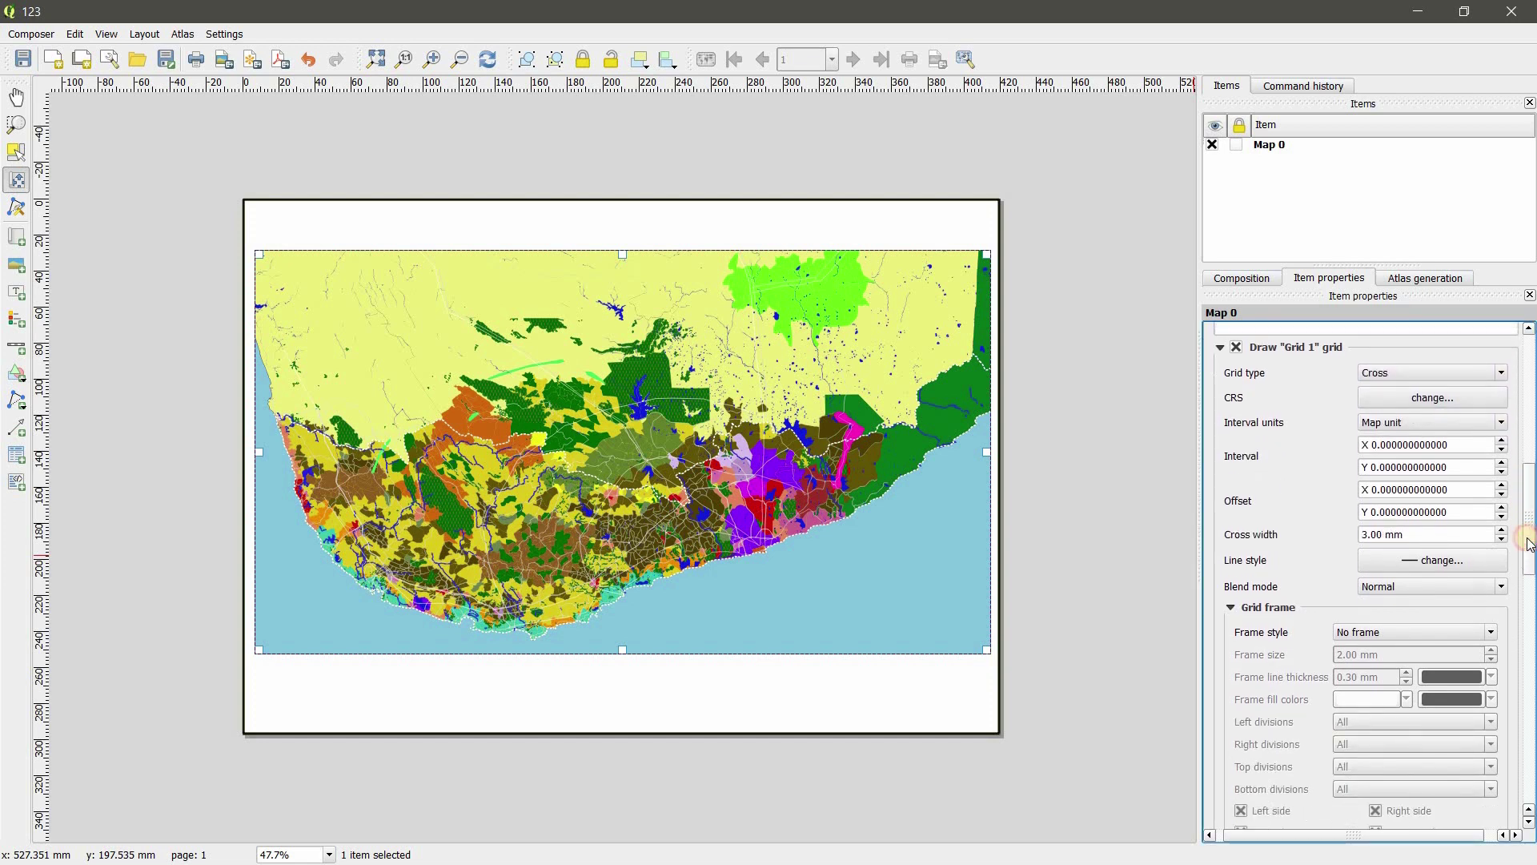
mouse_move(1531, 584)
left_mouse_down()
mouse_move(1532, 681)
mouse_move(1531, 530)
left_mouse_up()
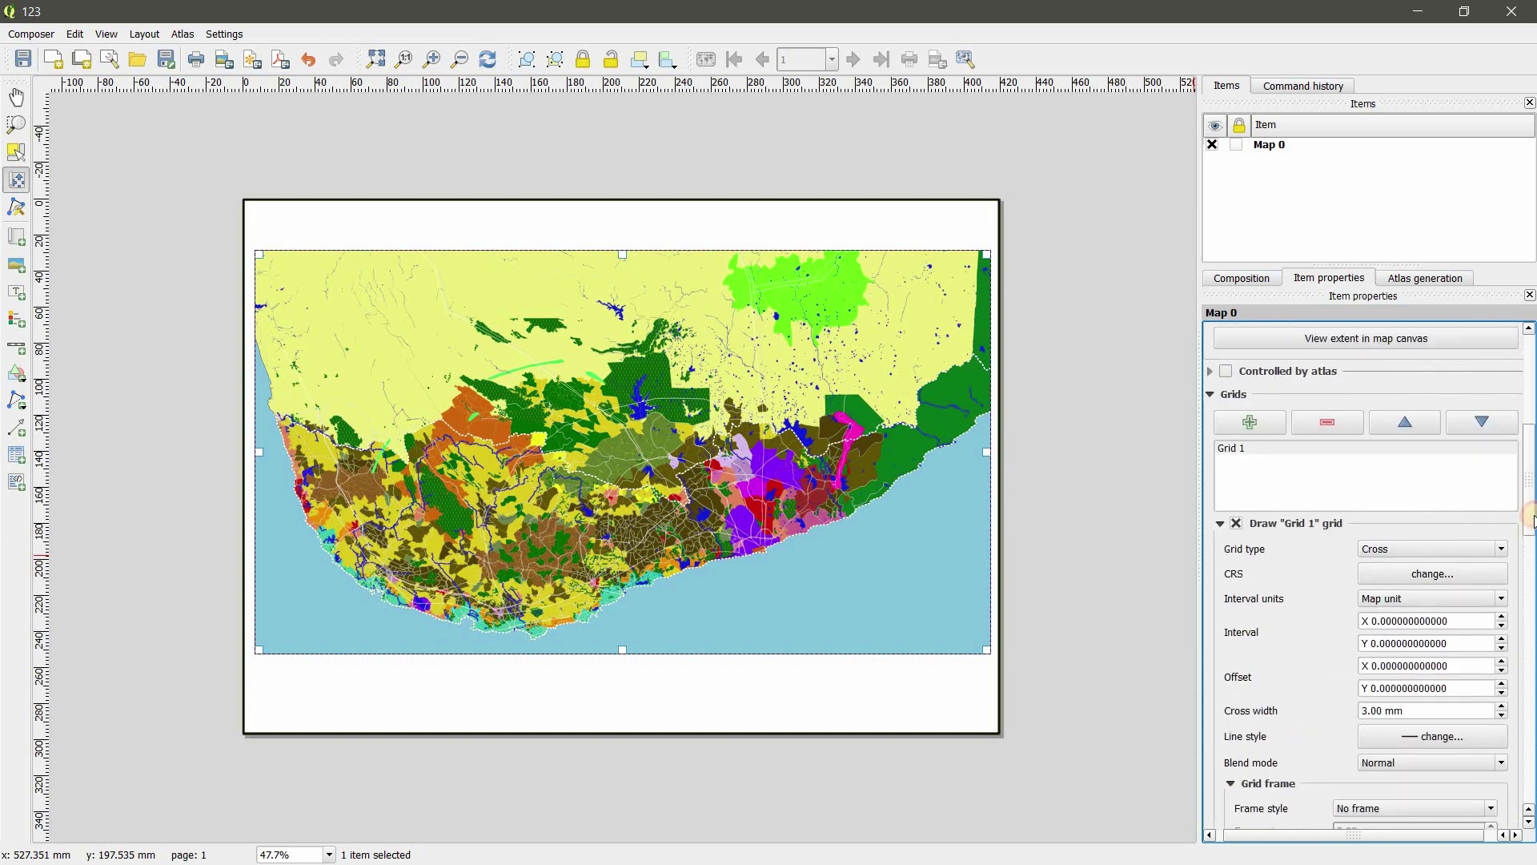
left_click(1499, 606)
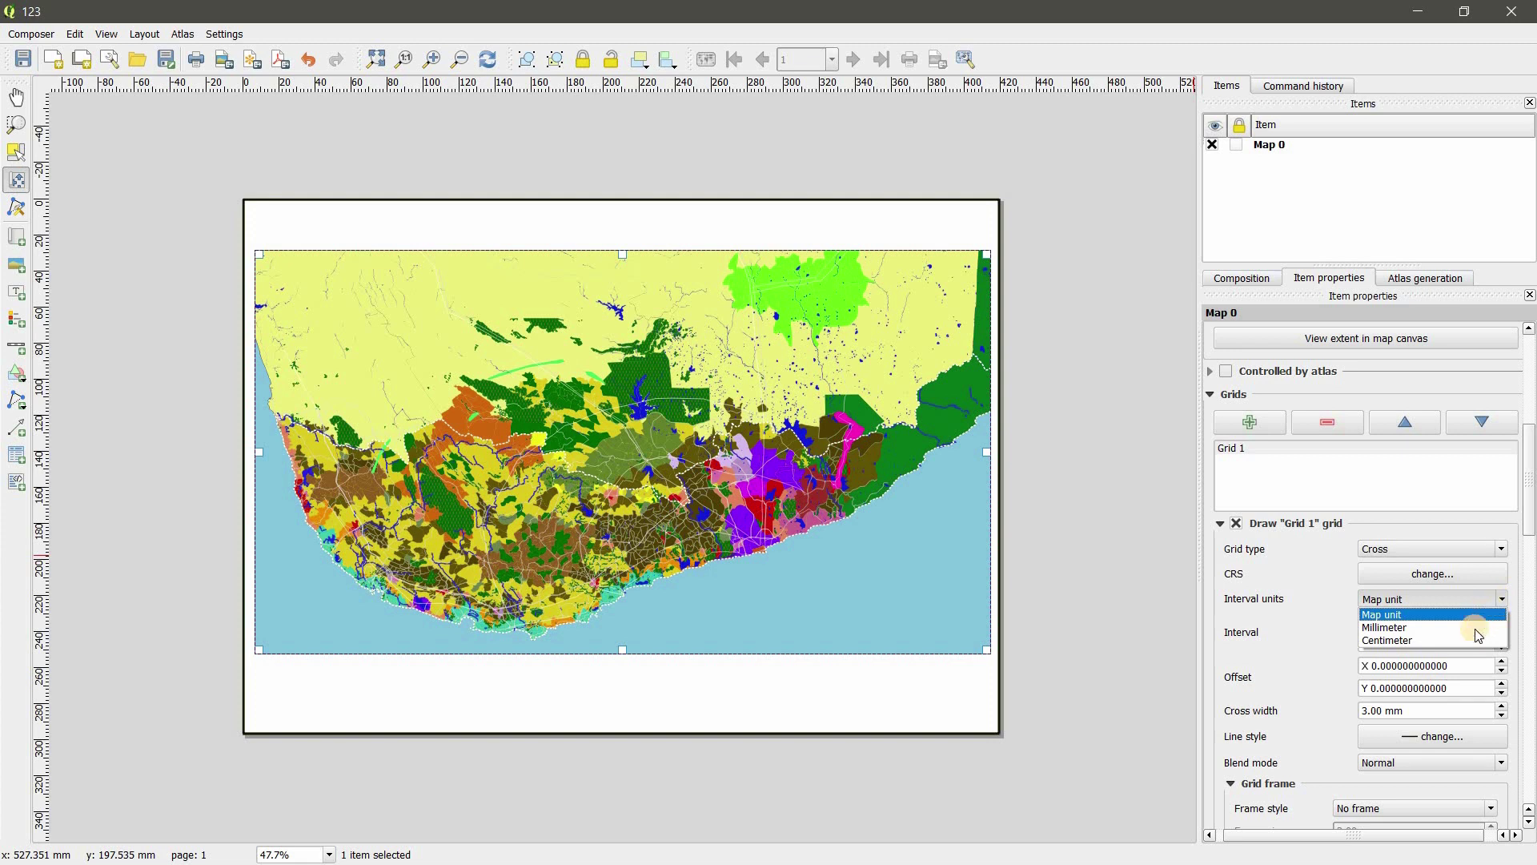
left_click(1480, 605)
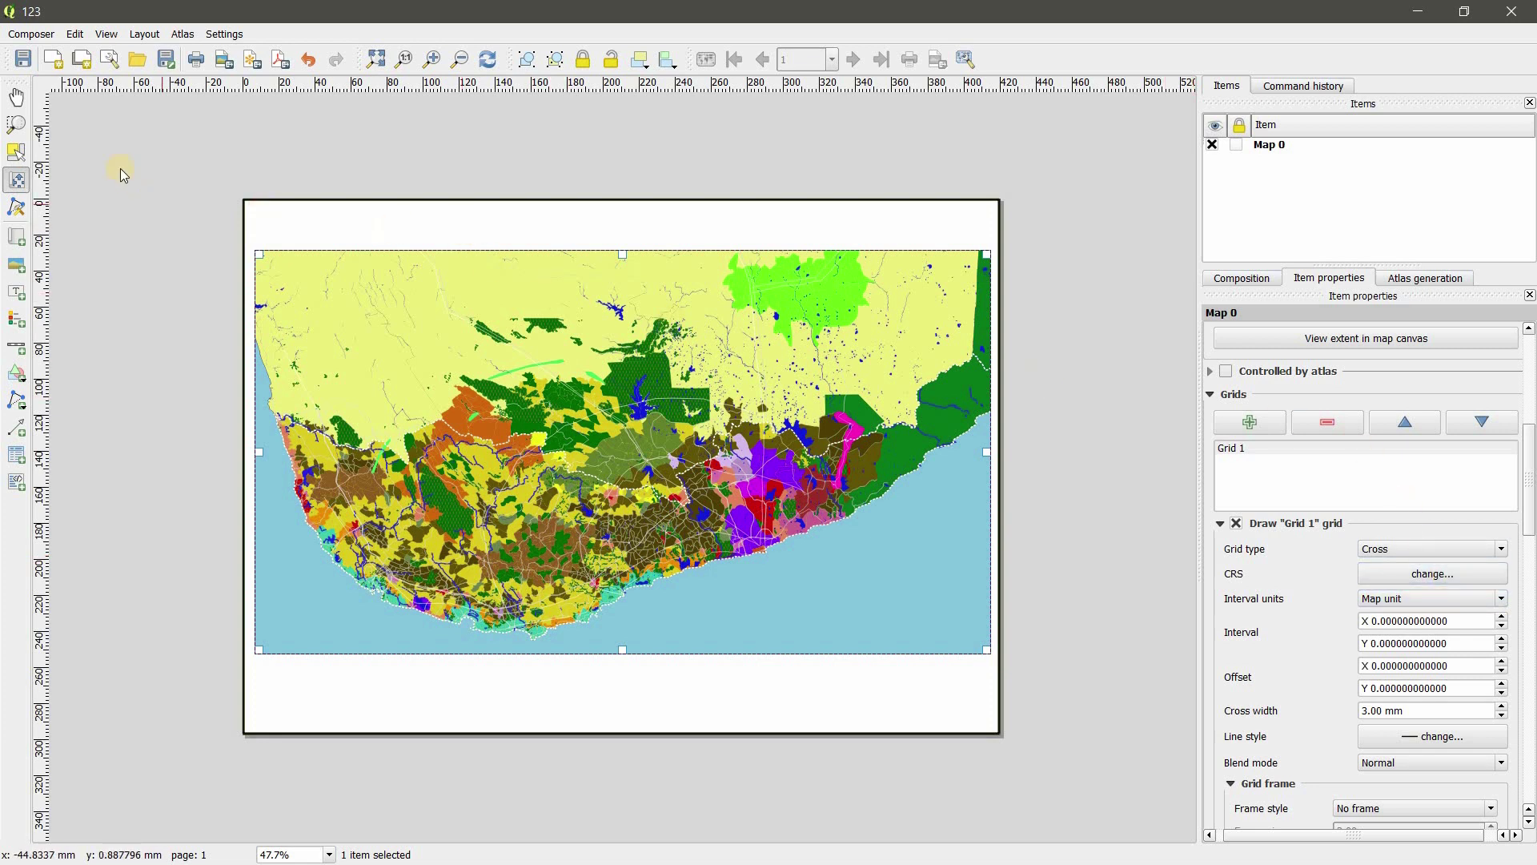
Draw a label box across the top of the page and replace its default text
left_click(17, 298)
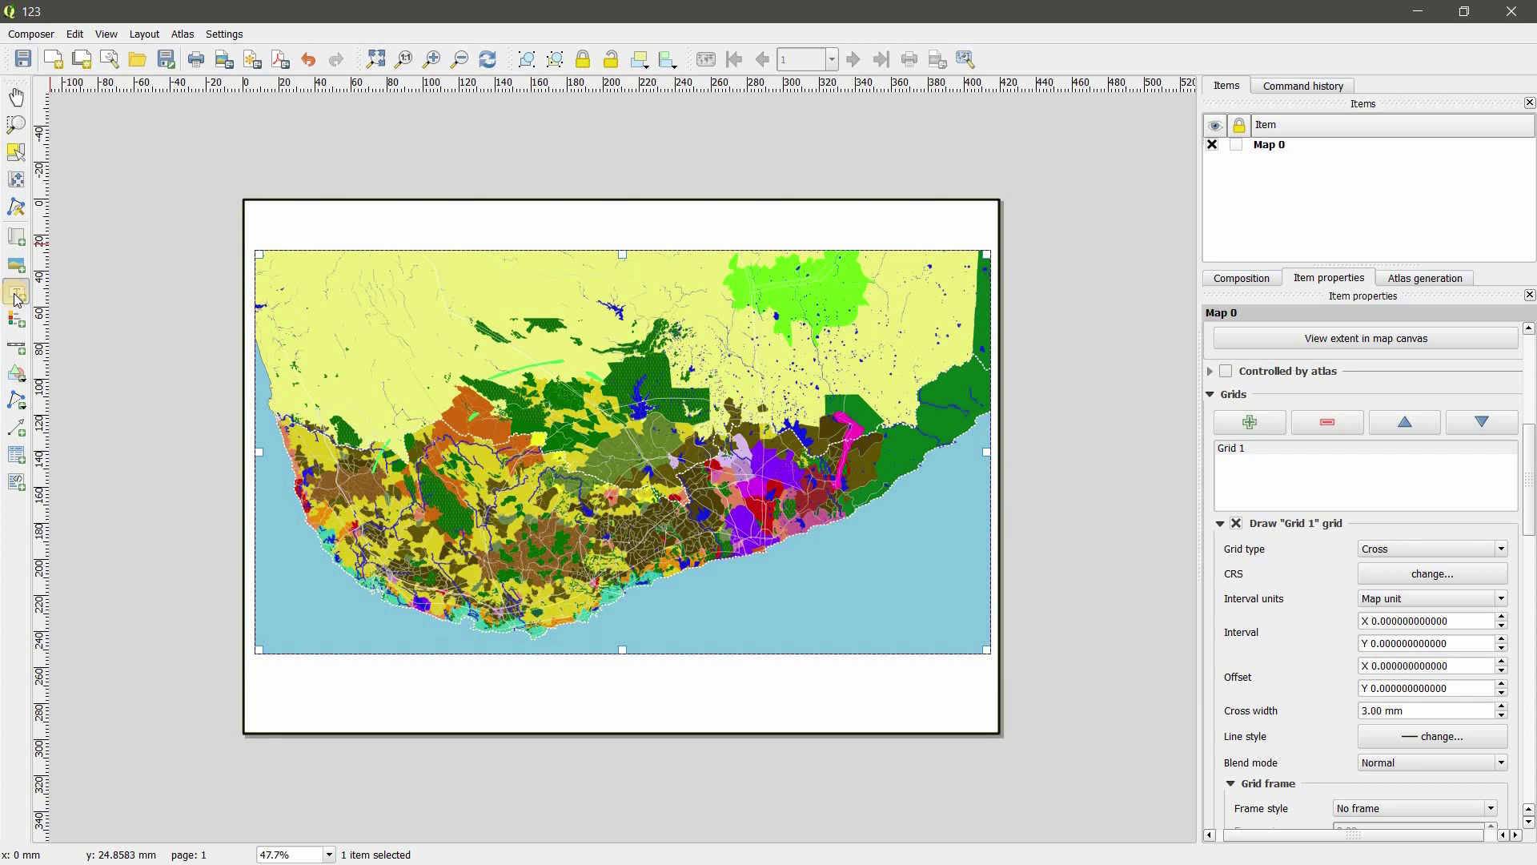
left_click_drag(279, 211, 938, 237)
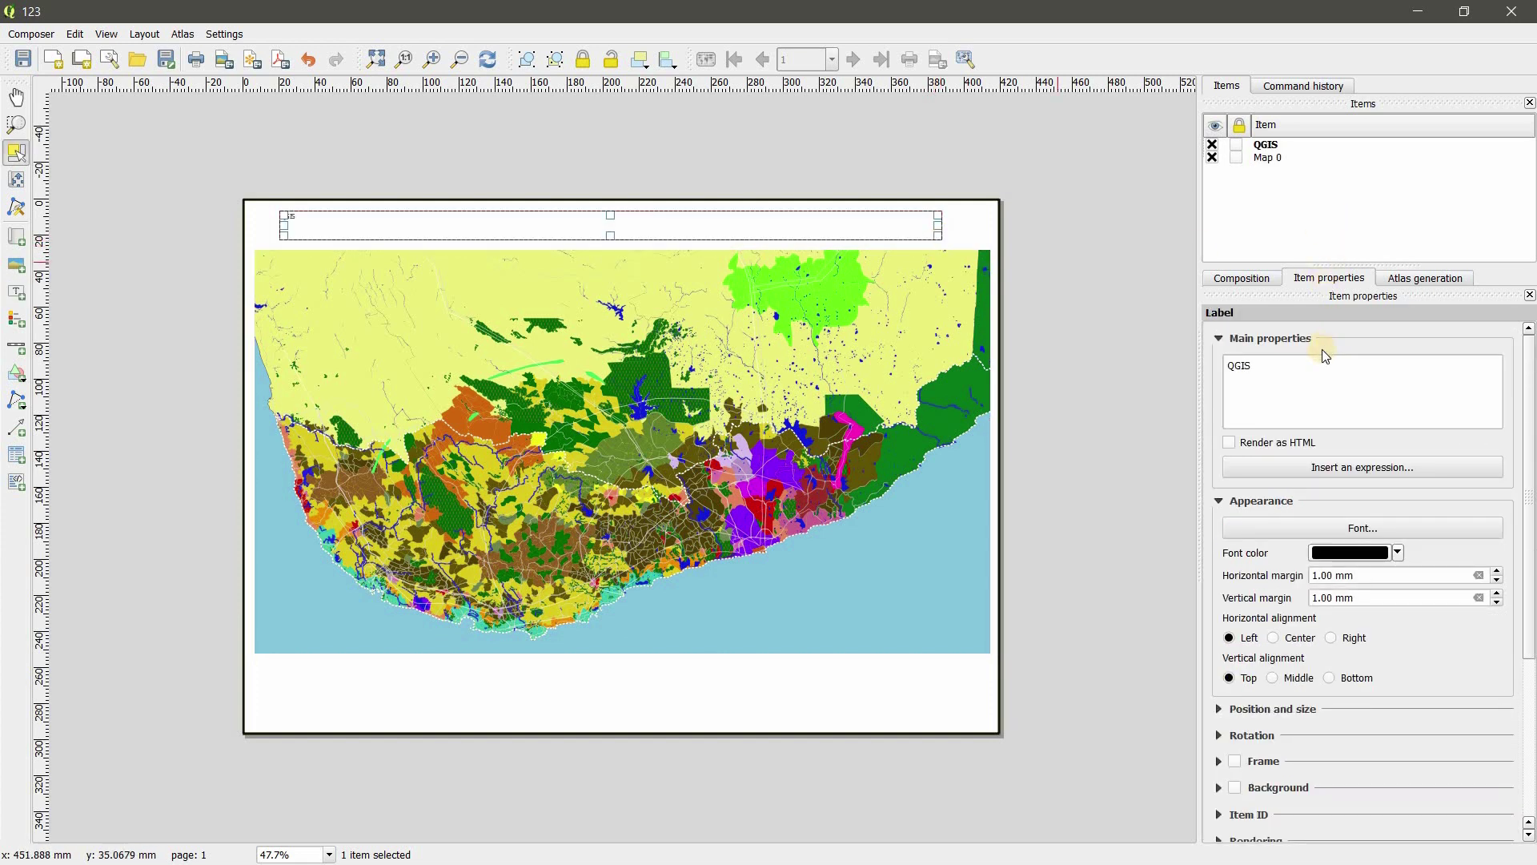
left_click(1299, 372)
key("BackSpace")
key("BackSpace")
key("BackSpace")
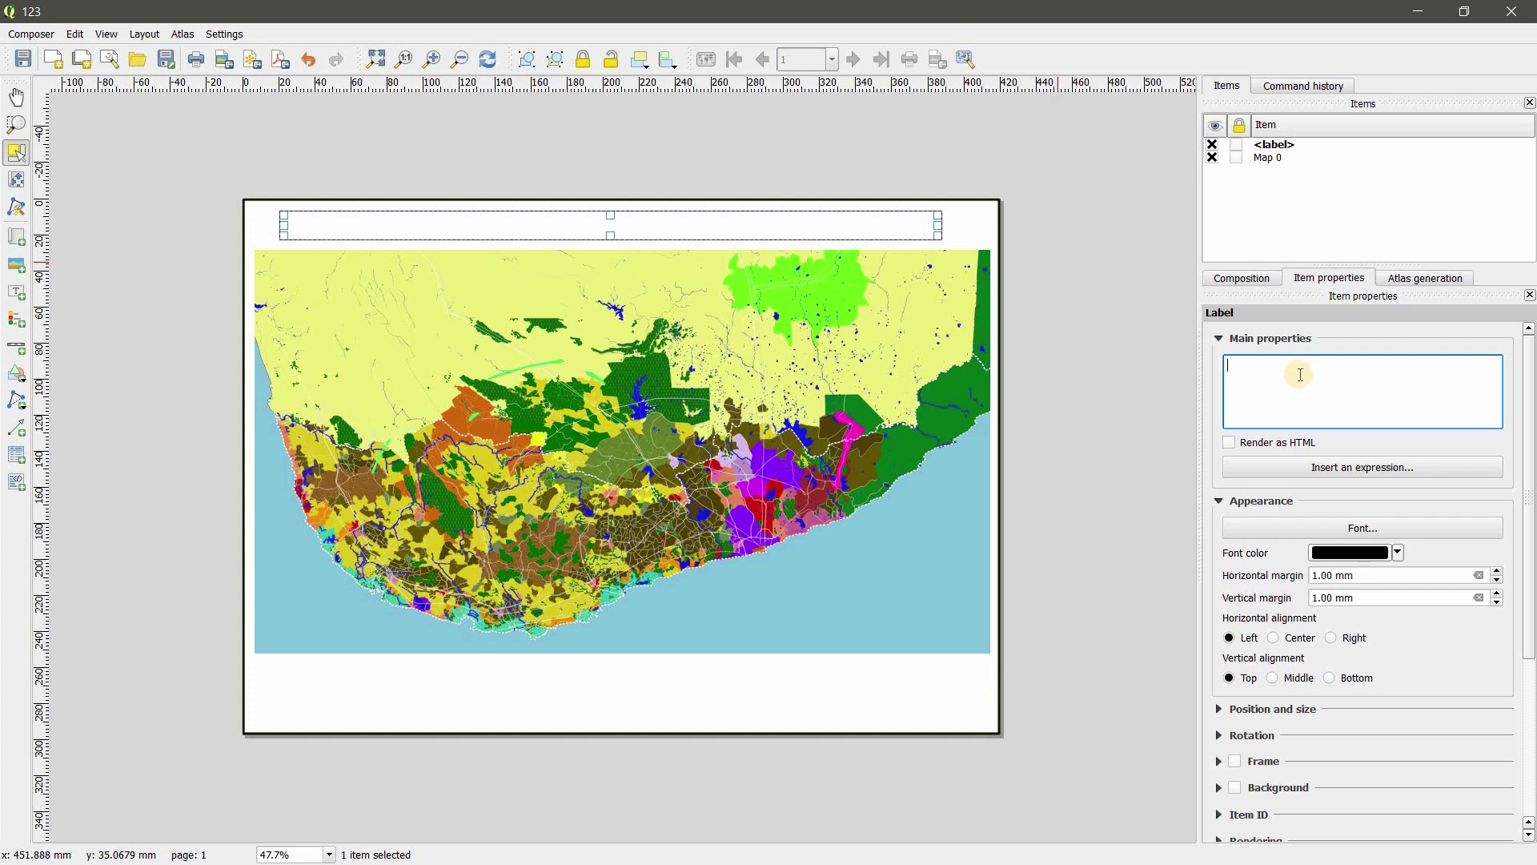
type("Ma")
key("BackSpace")
type("La")
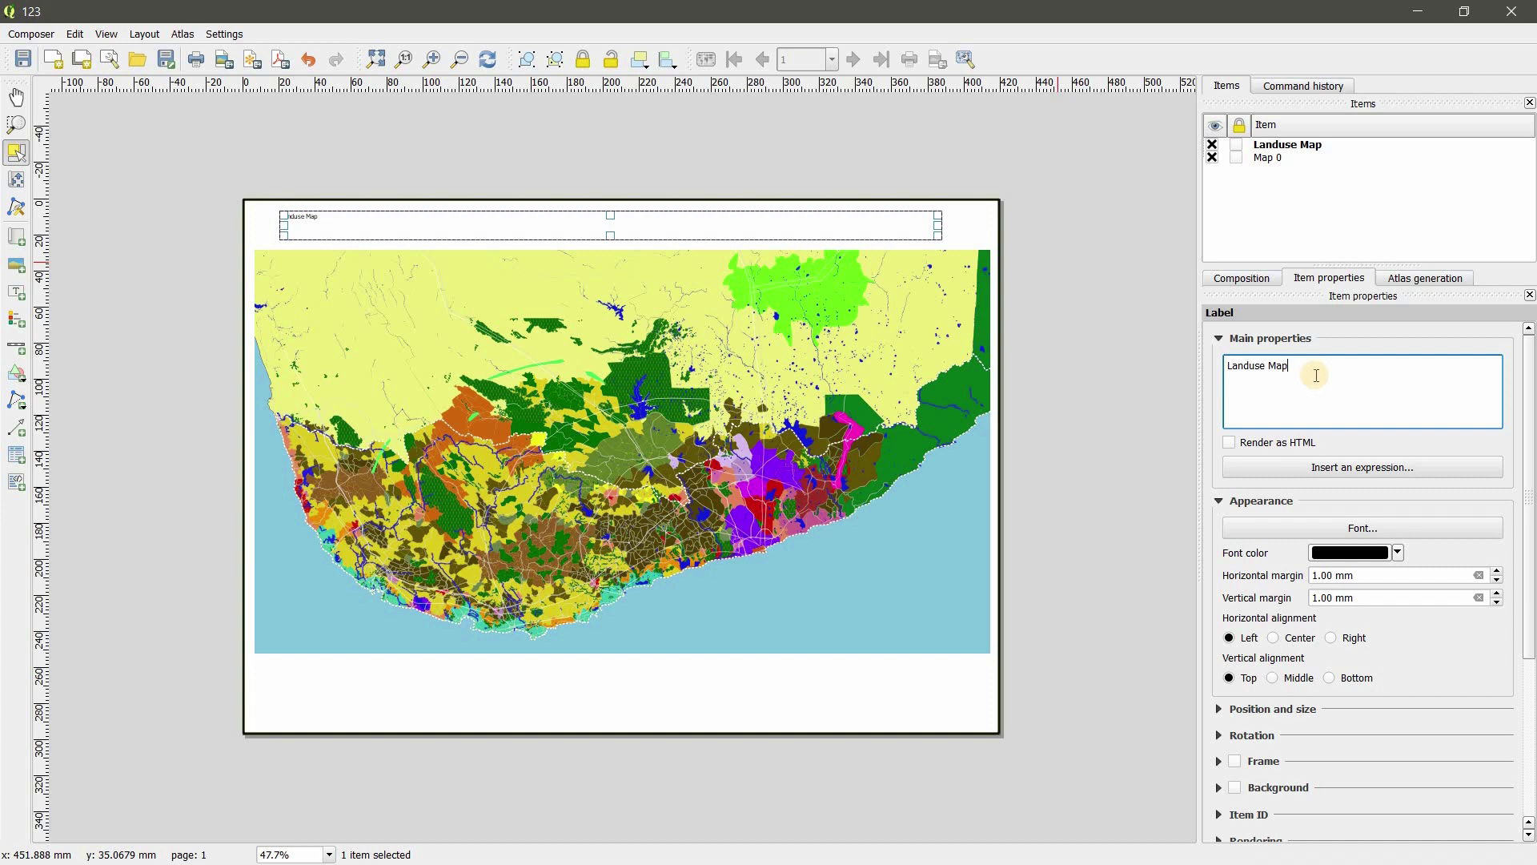
key("ctrl+a")
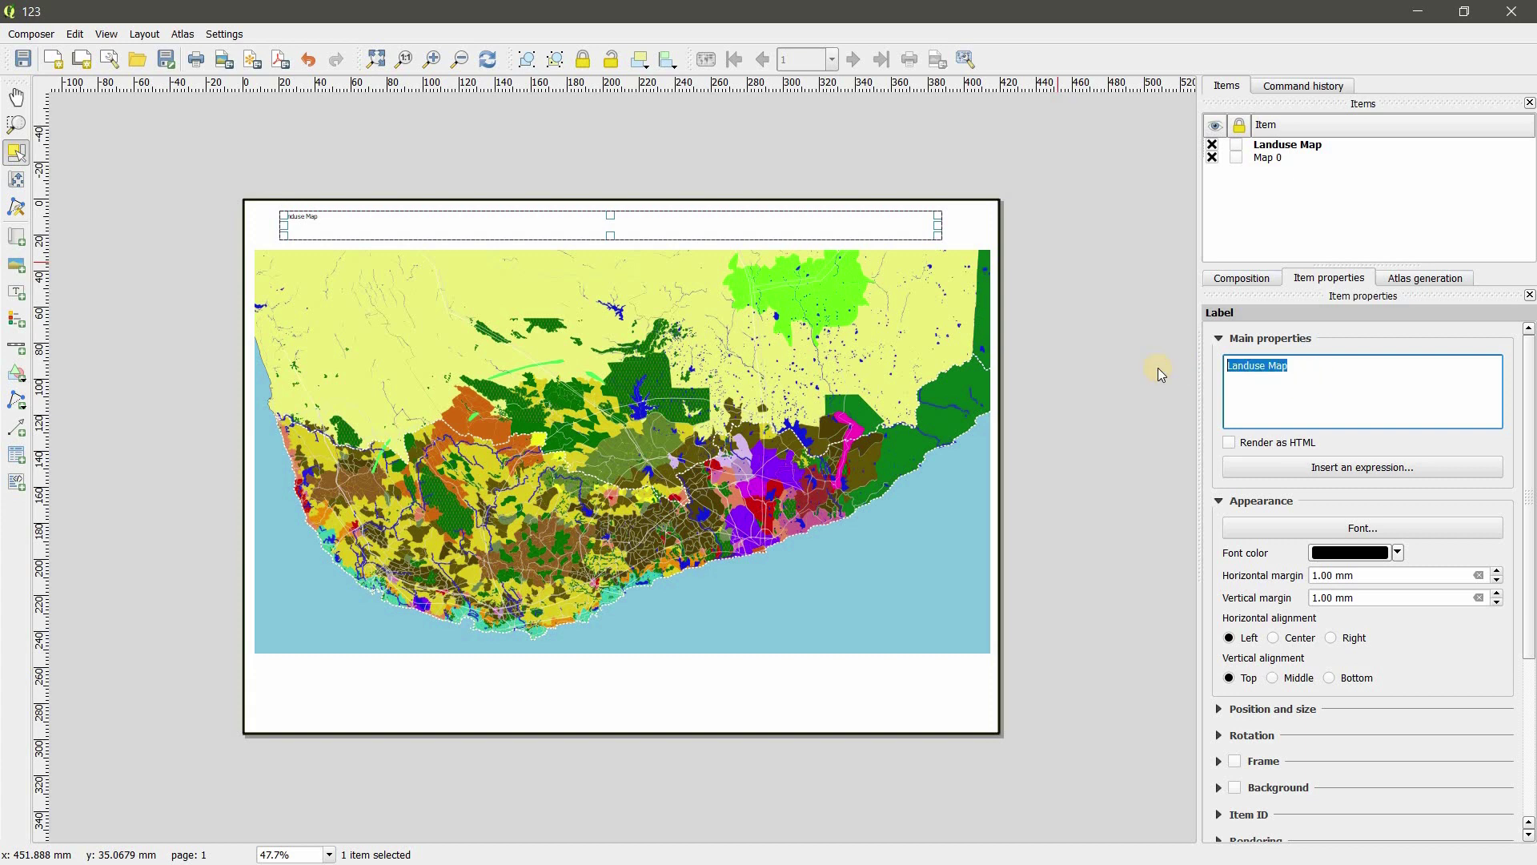
key("BackSpace")
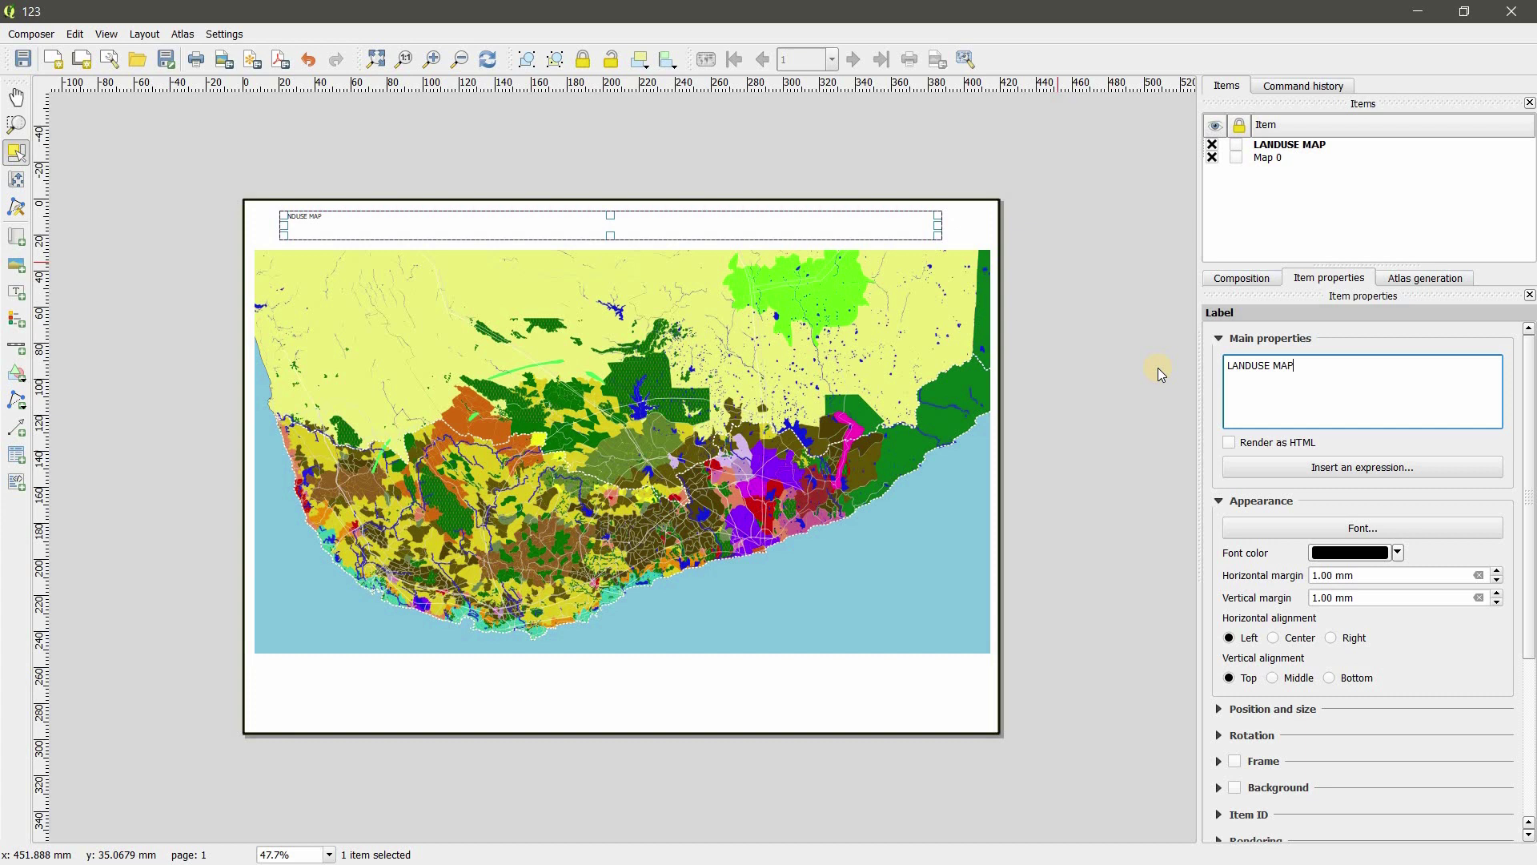
Centre the title text horizontally and vertically in its label box
left_click(1451, 522)
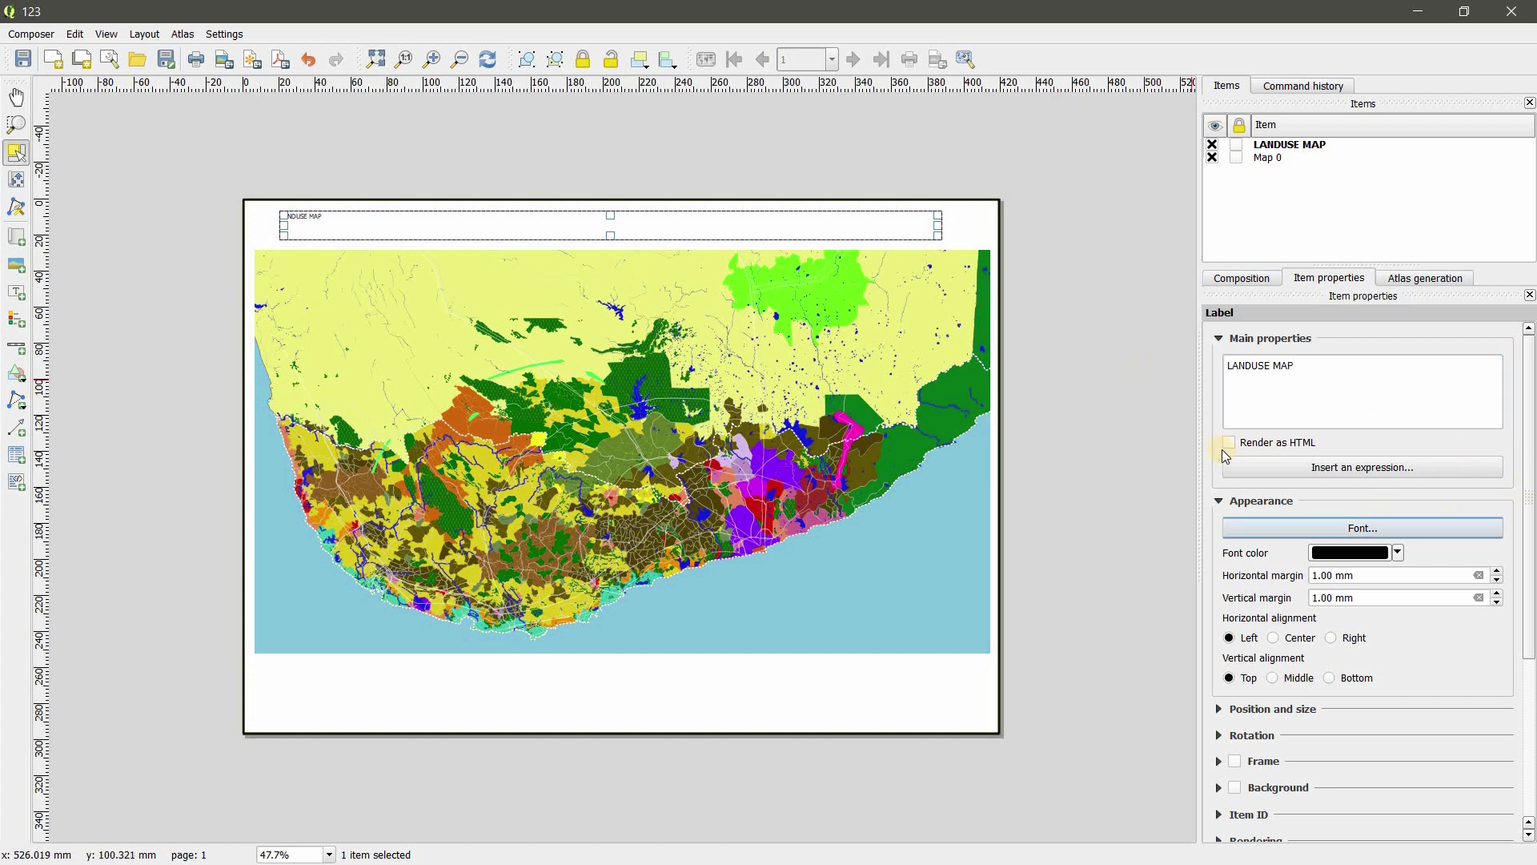
left_click(738, 379)
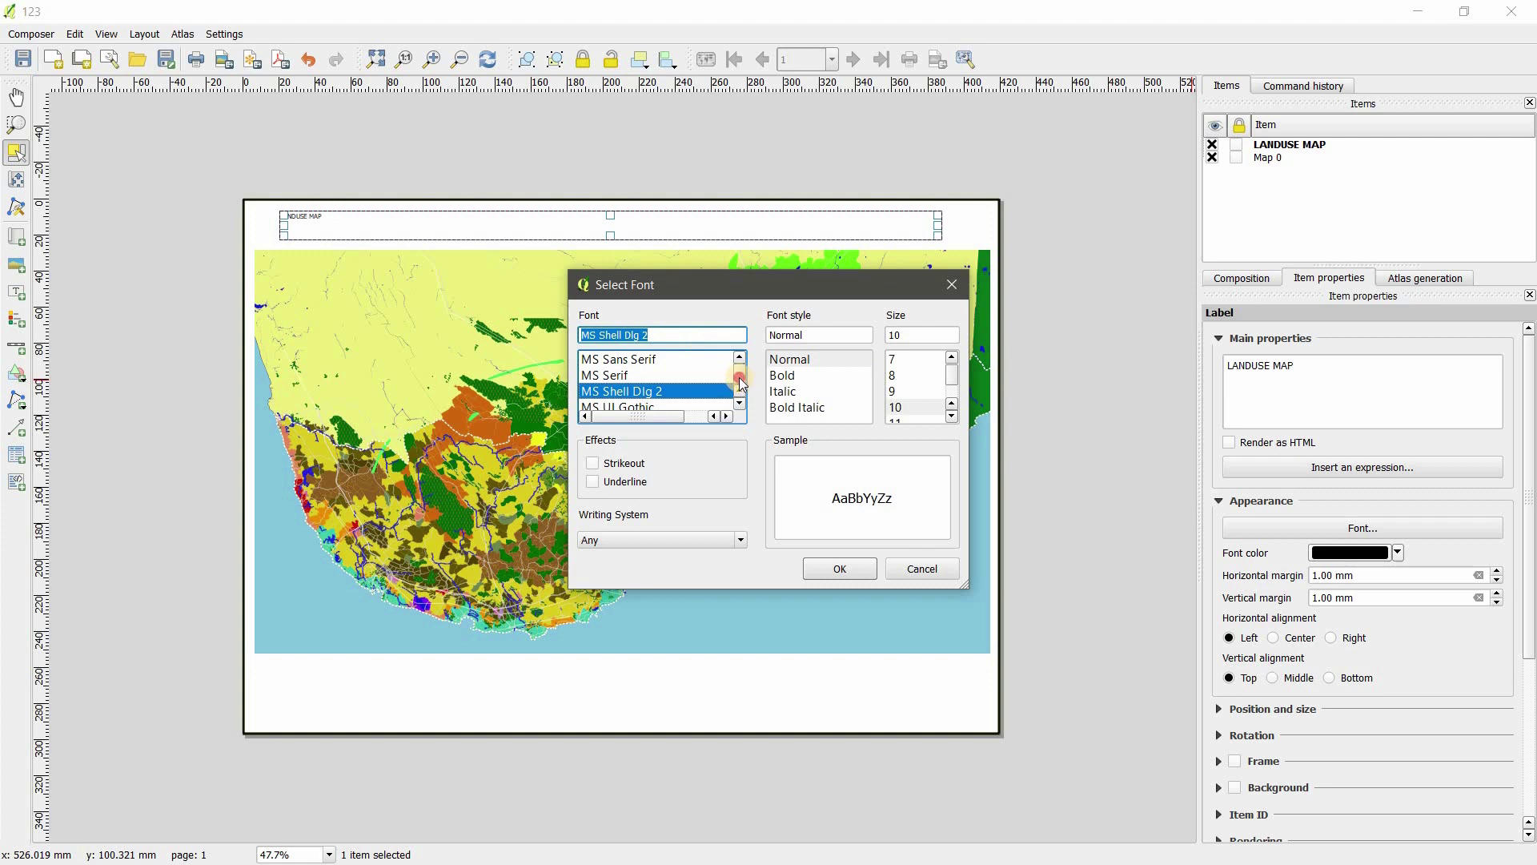
left_click_drag(741, 382, 740, 370)
left_click(807, 359)
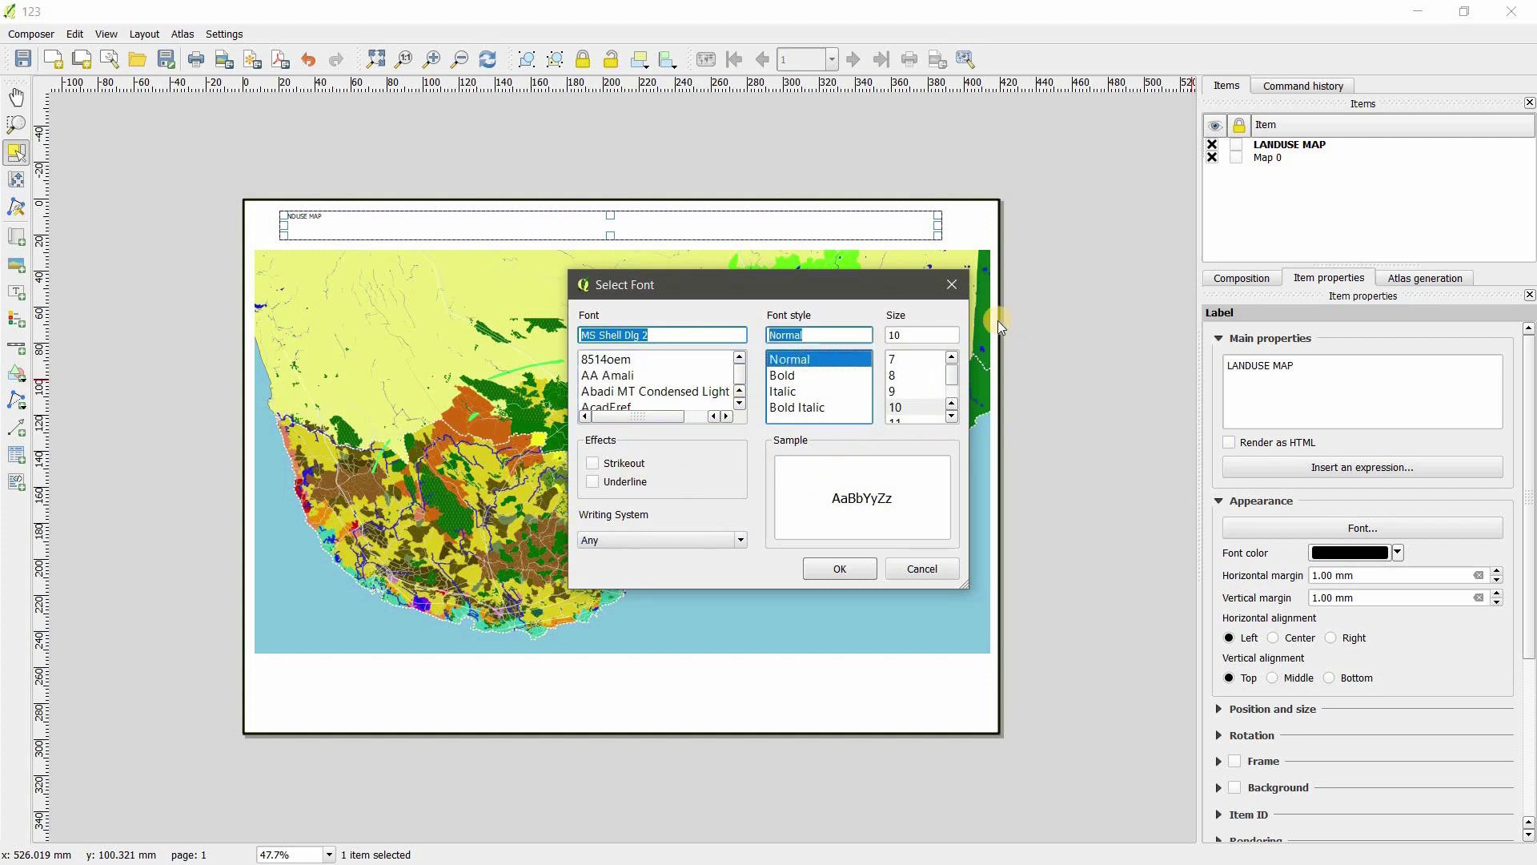
left_click(958, 290)
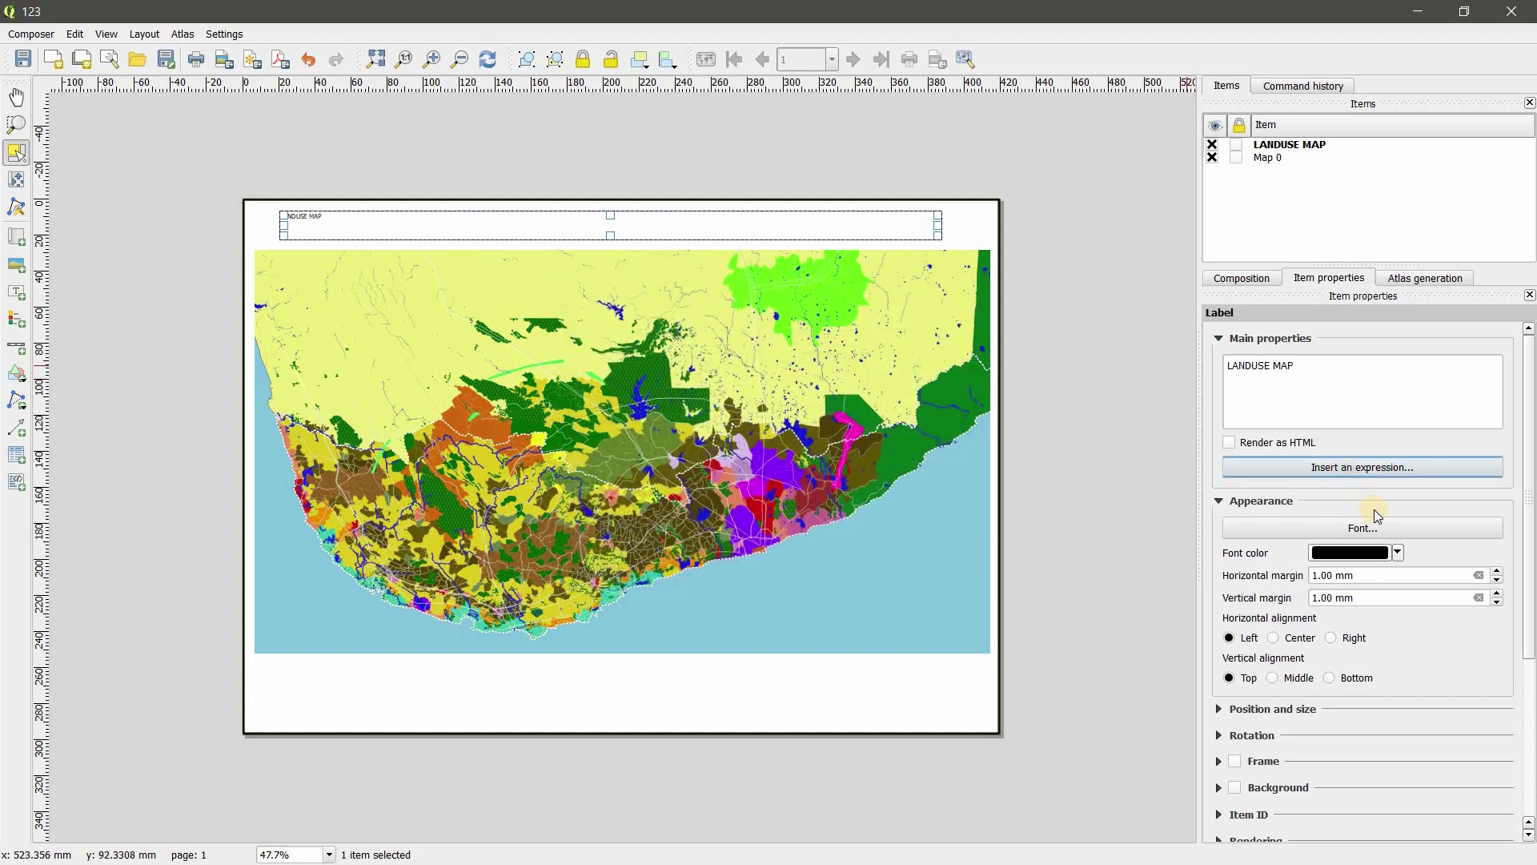
left_click(1383, 531)
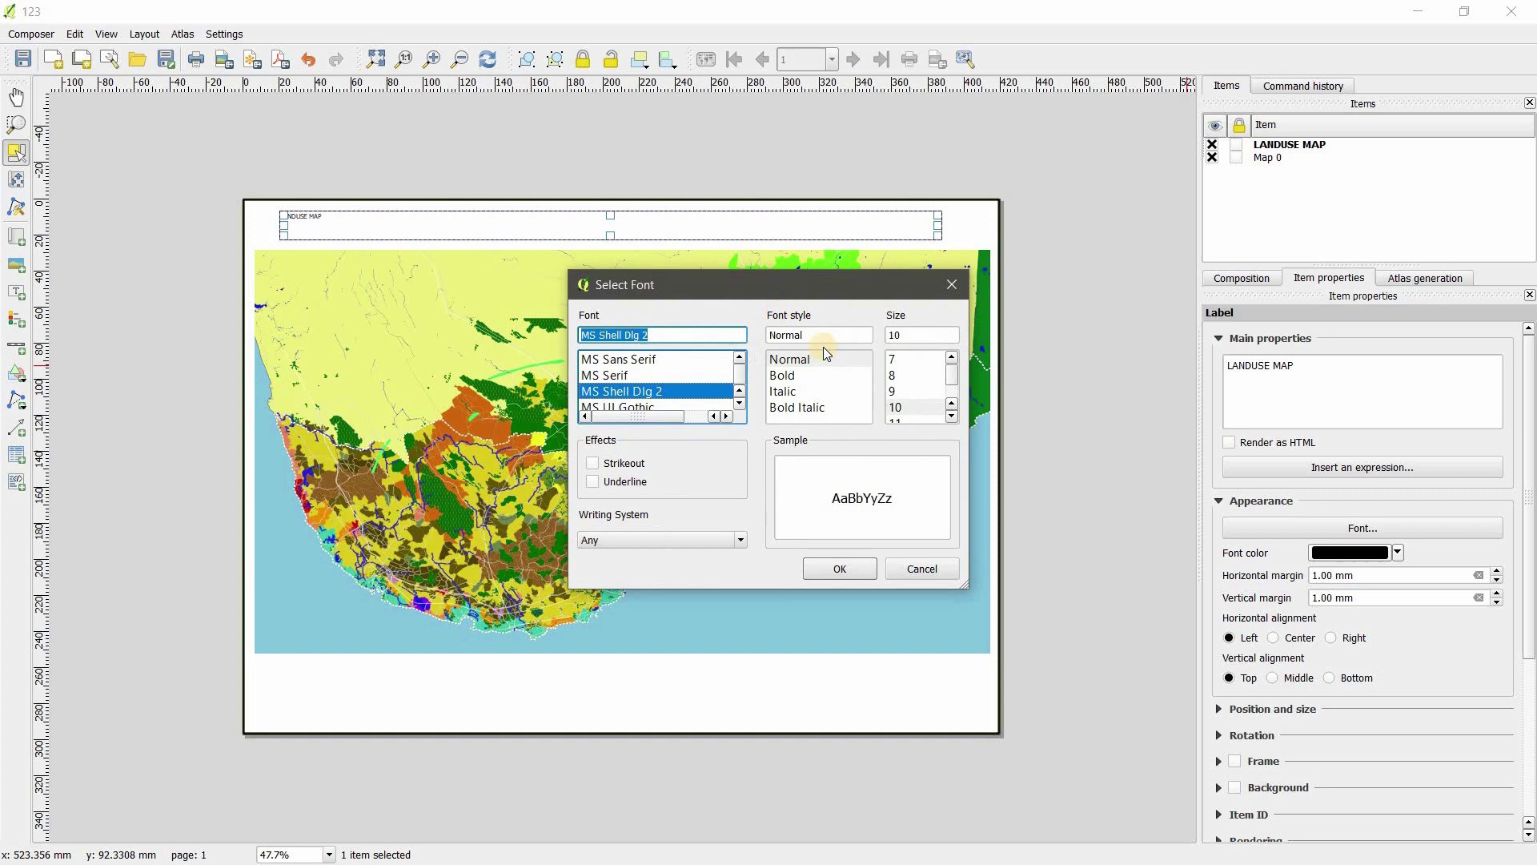
left_click(951, 285)
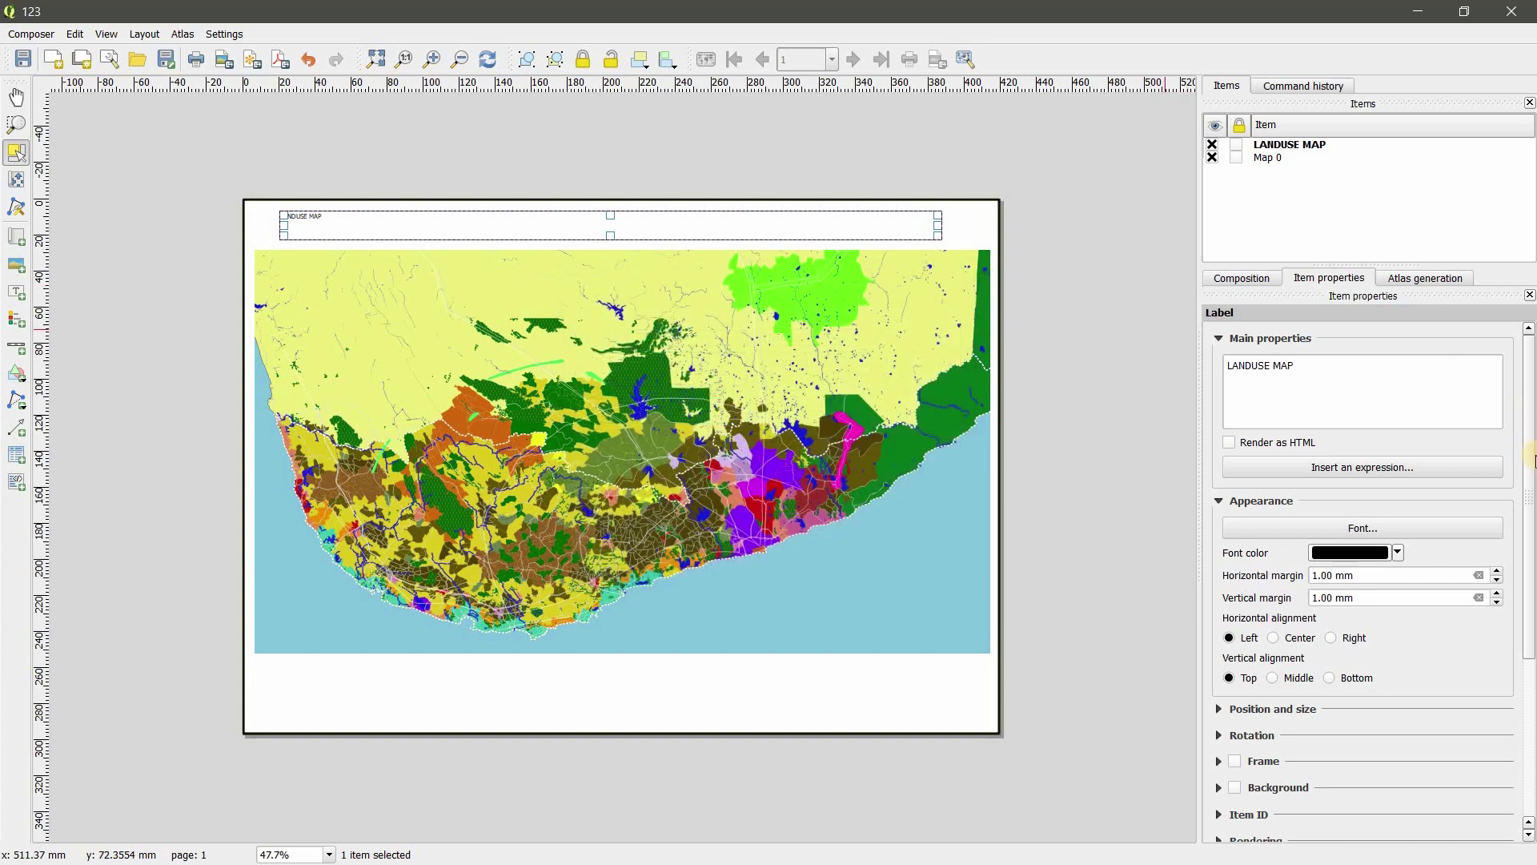
left_click(1277, 639)
left_click(1278, 679)
Enlarge the title font (28, then 36 pt) and widen the title box across the map
left_click_drag(1532, 558, 1531, 579)
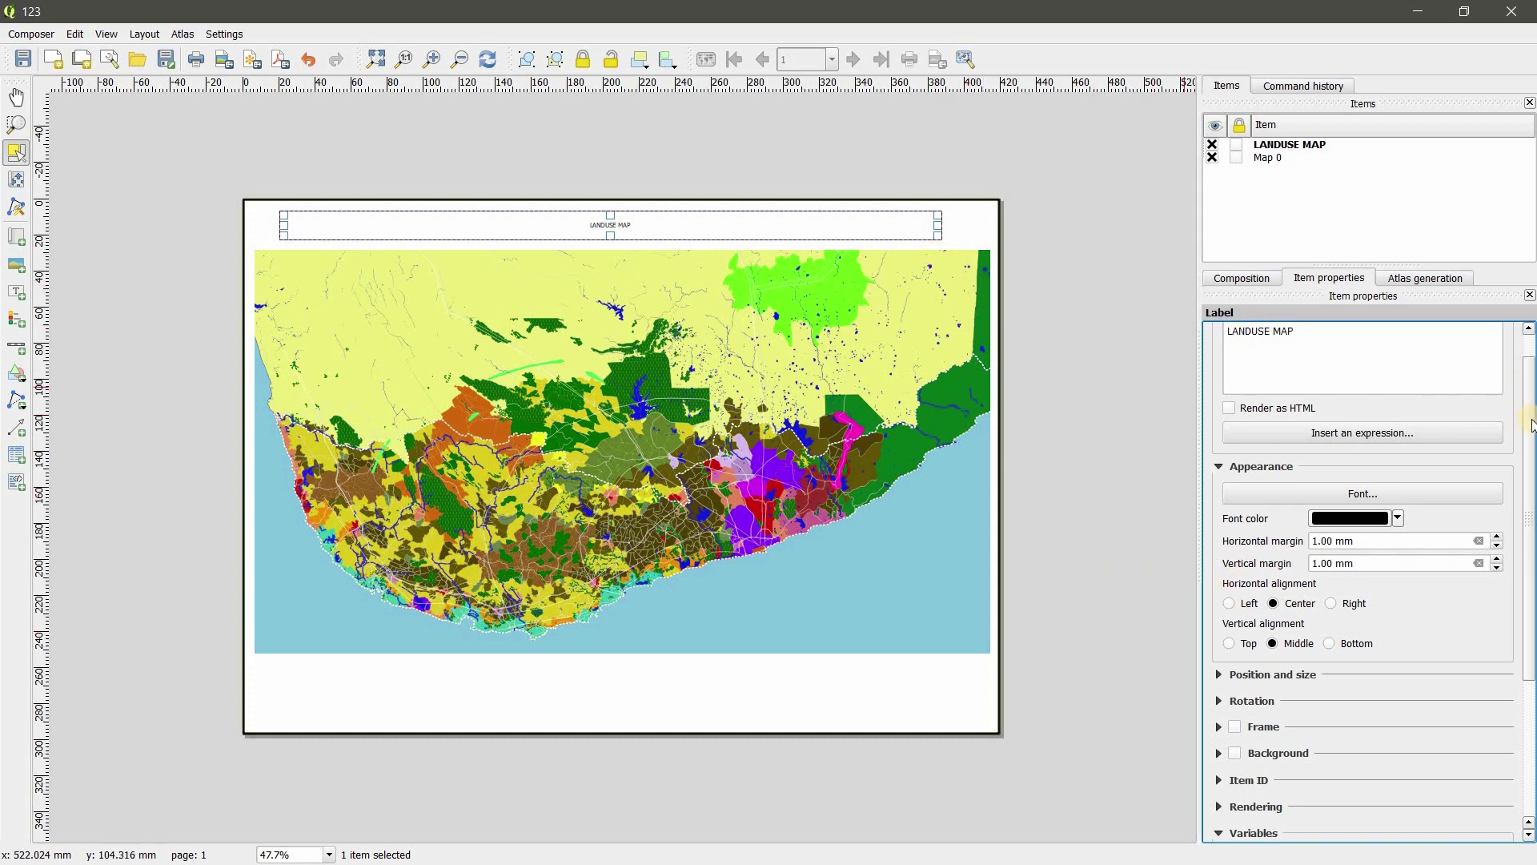
left_click_drag(1531, 432, 1531, 508)
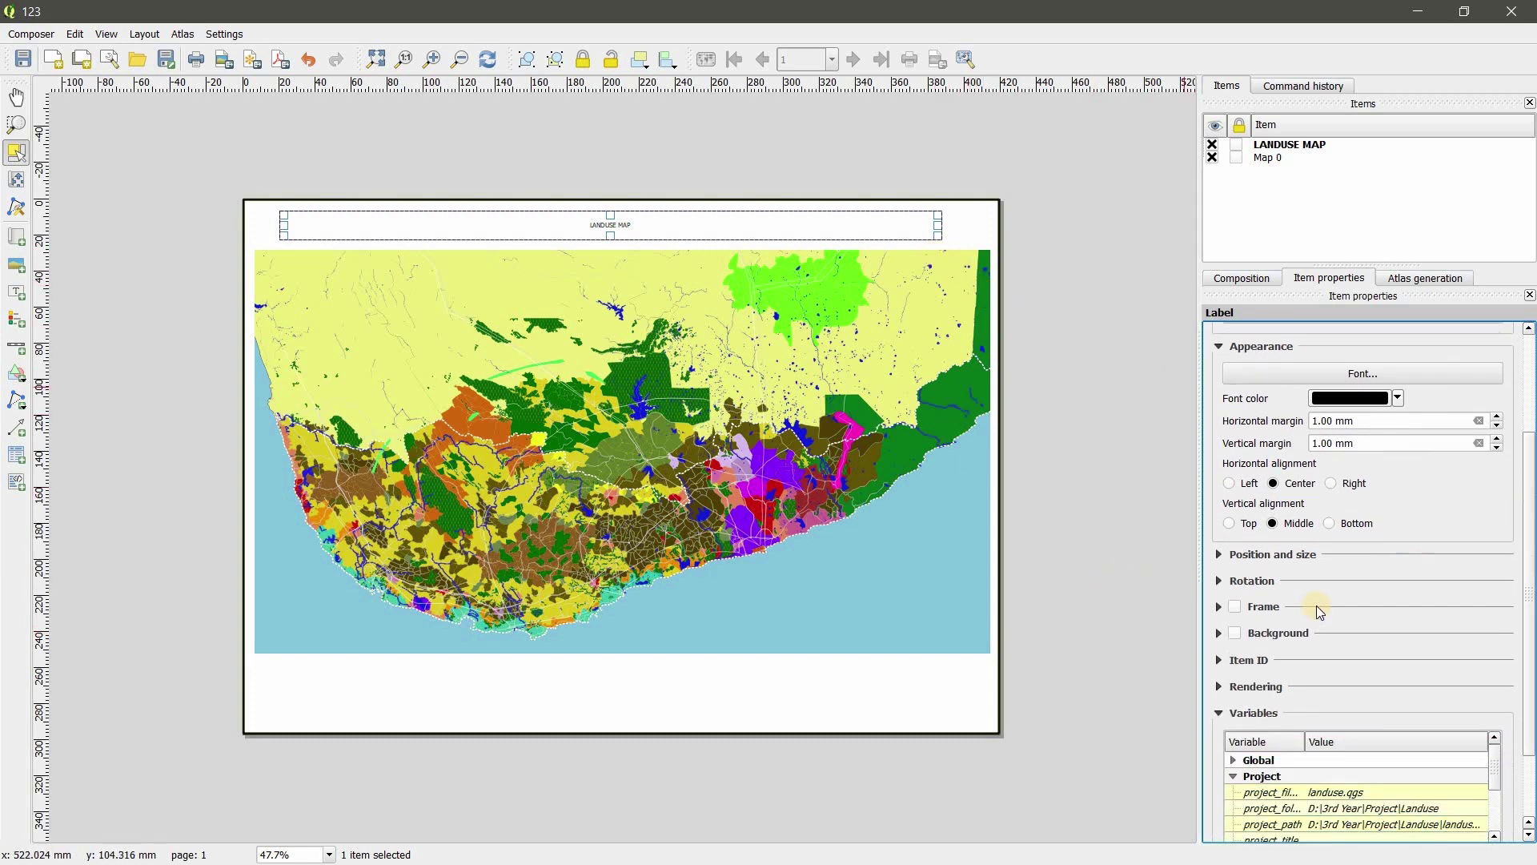
left_click(1216, 555)
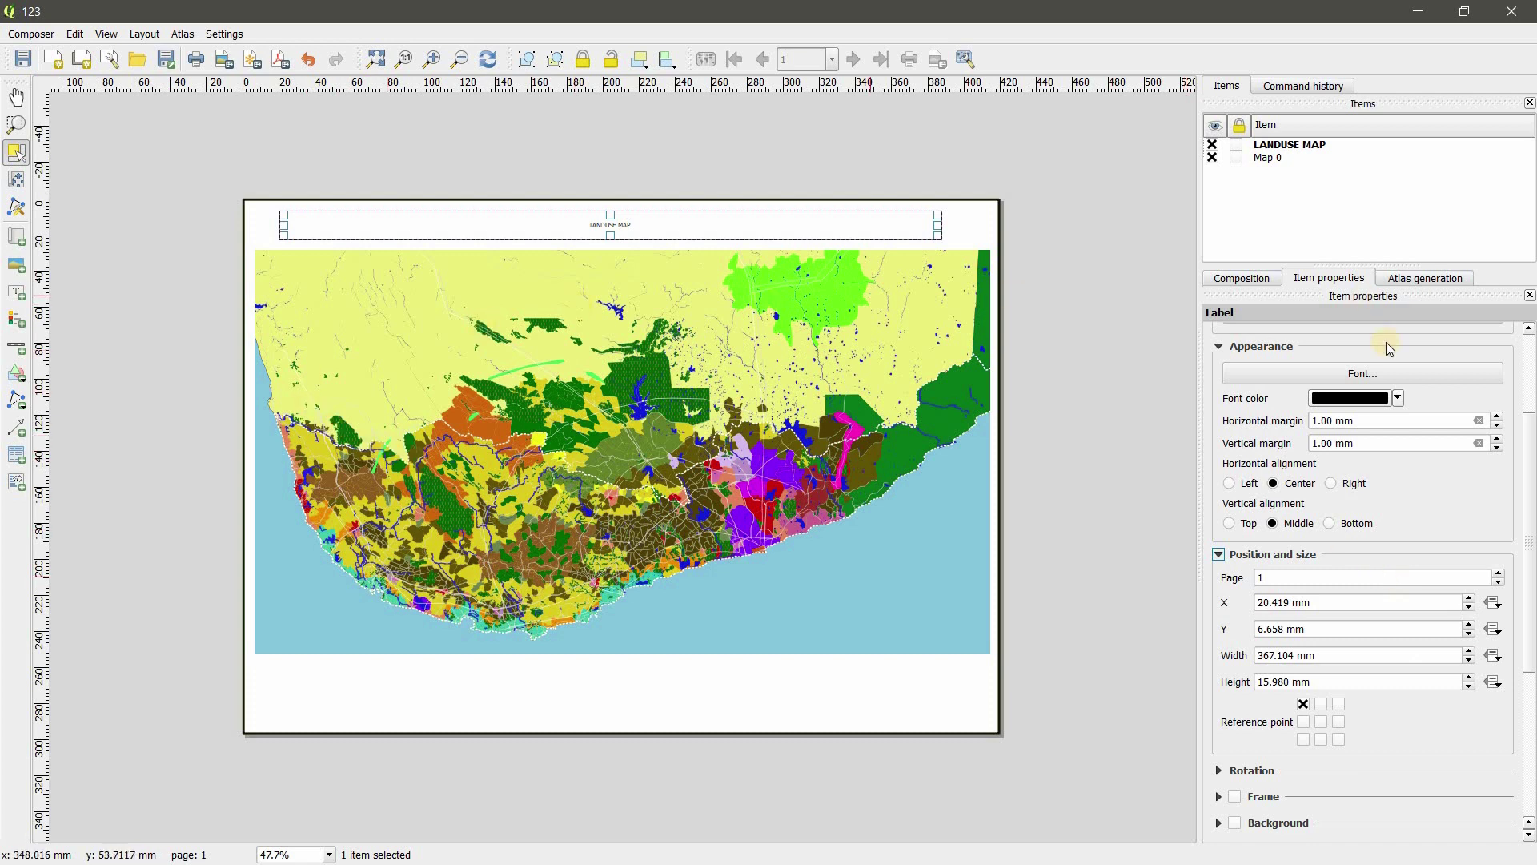
left_click(1352, 377)
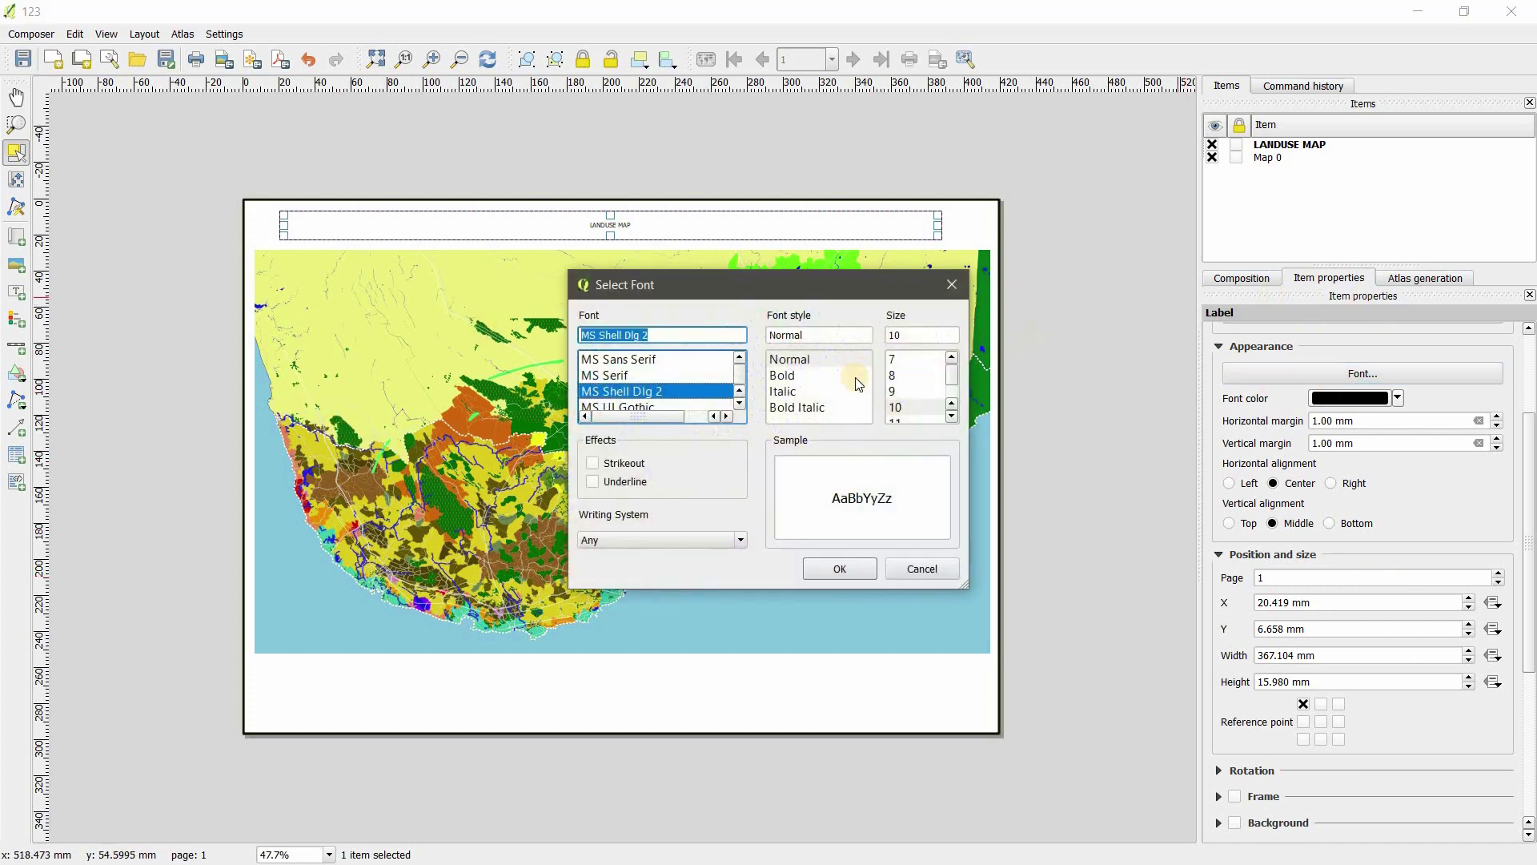
left_click(949, 407)
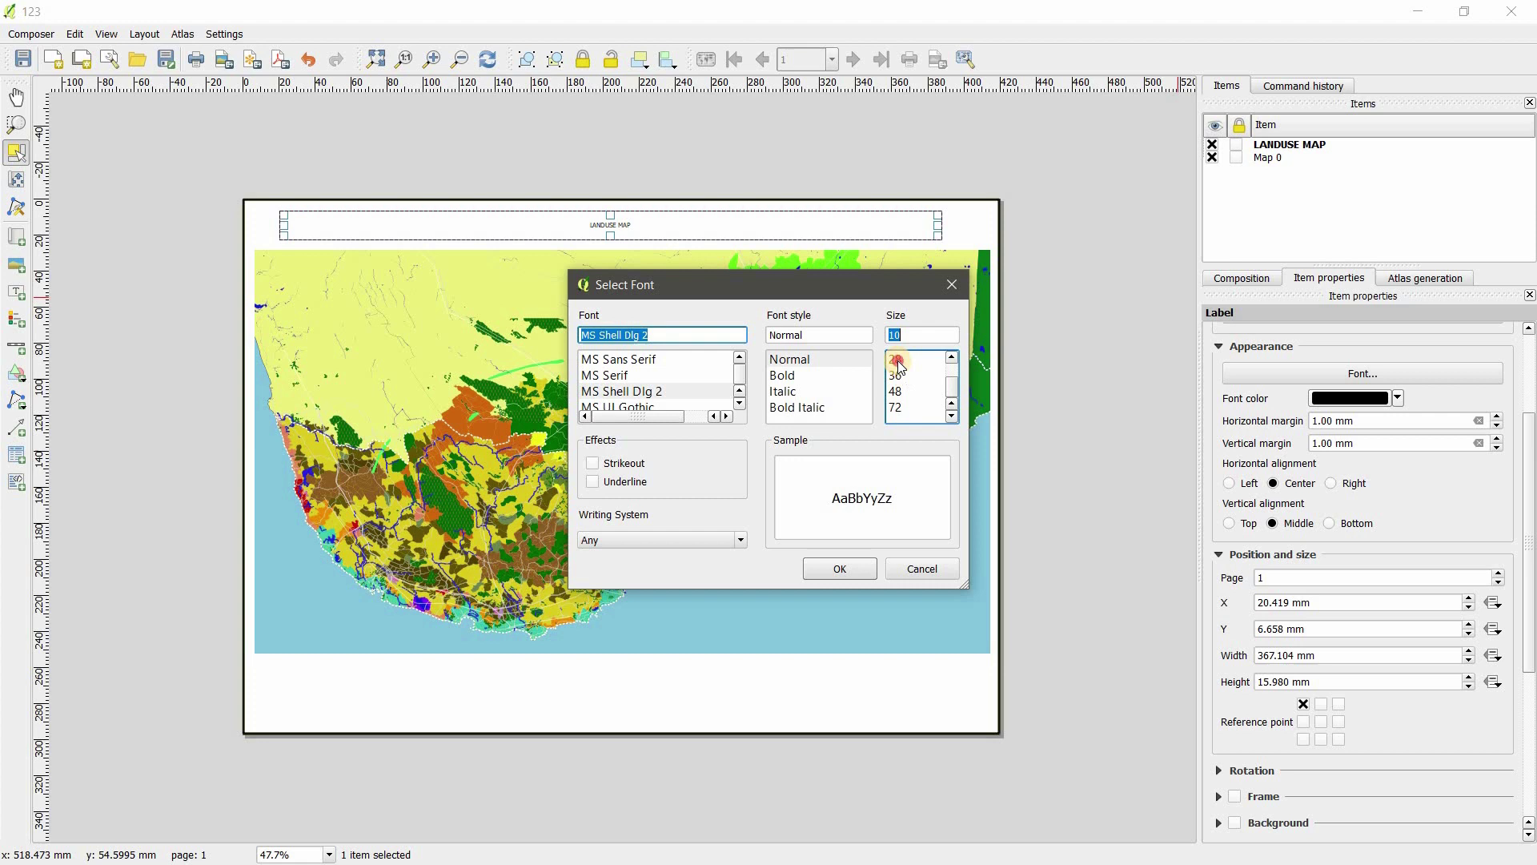
left_click(900, 359)
left_click(868, 569)
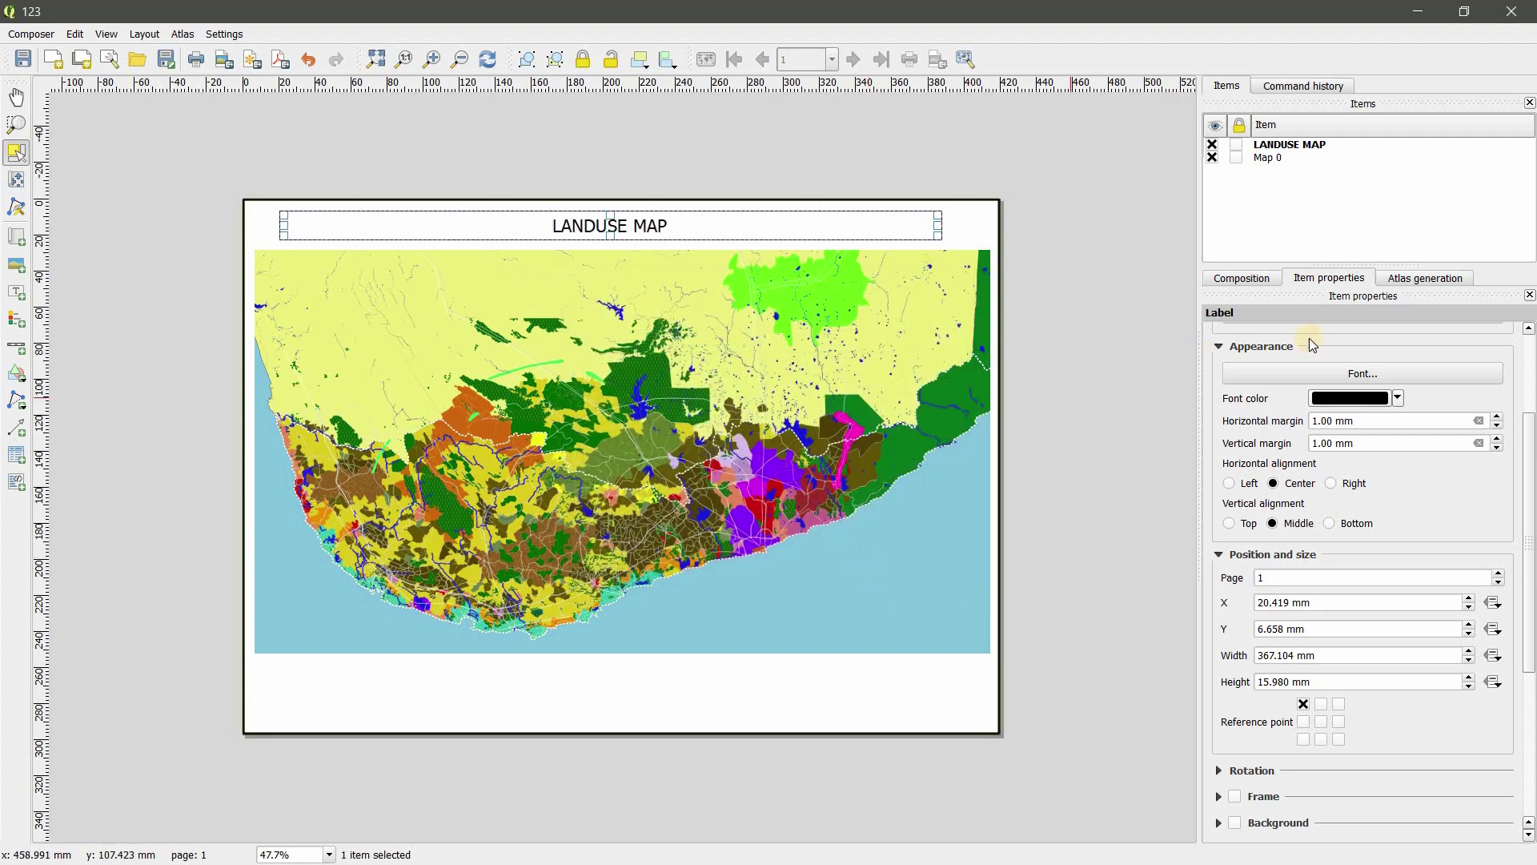
key("space")
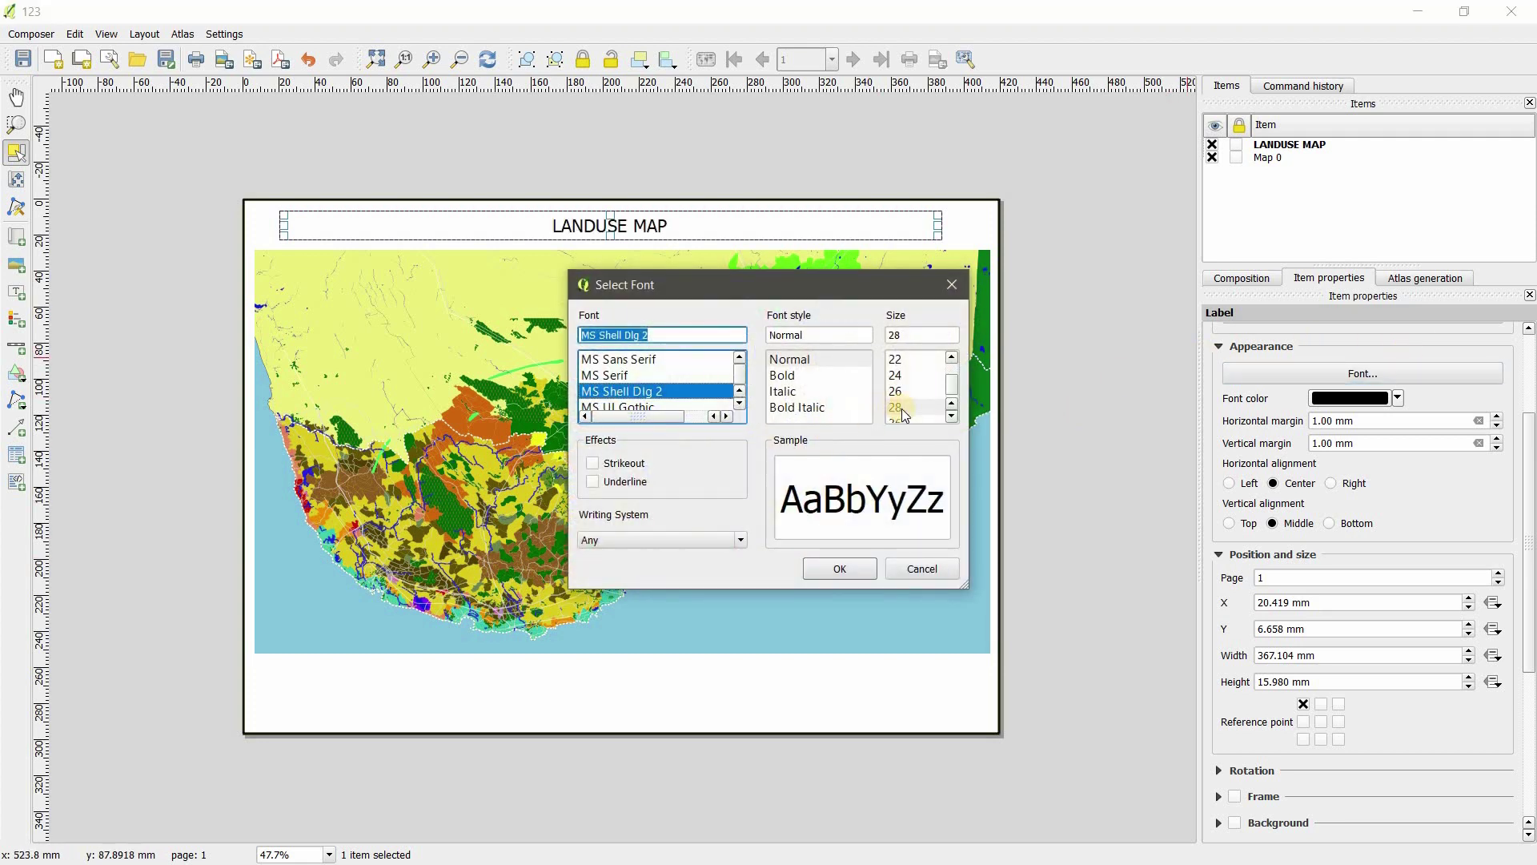
left_click(900, 406)
left_click(849, 569)
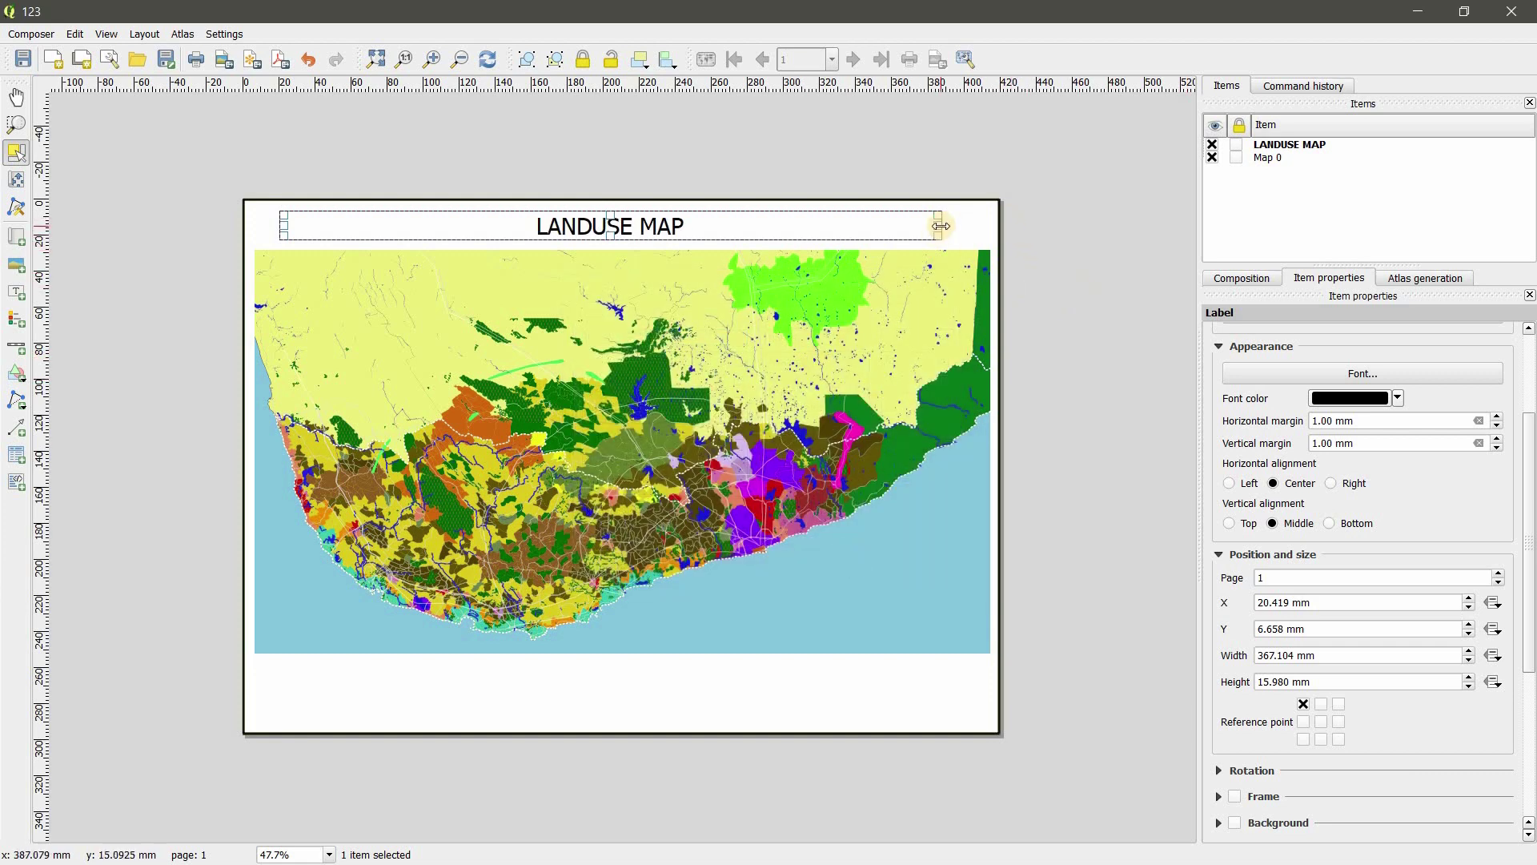
left_click_drag(940, 226, 952, 226)
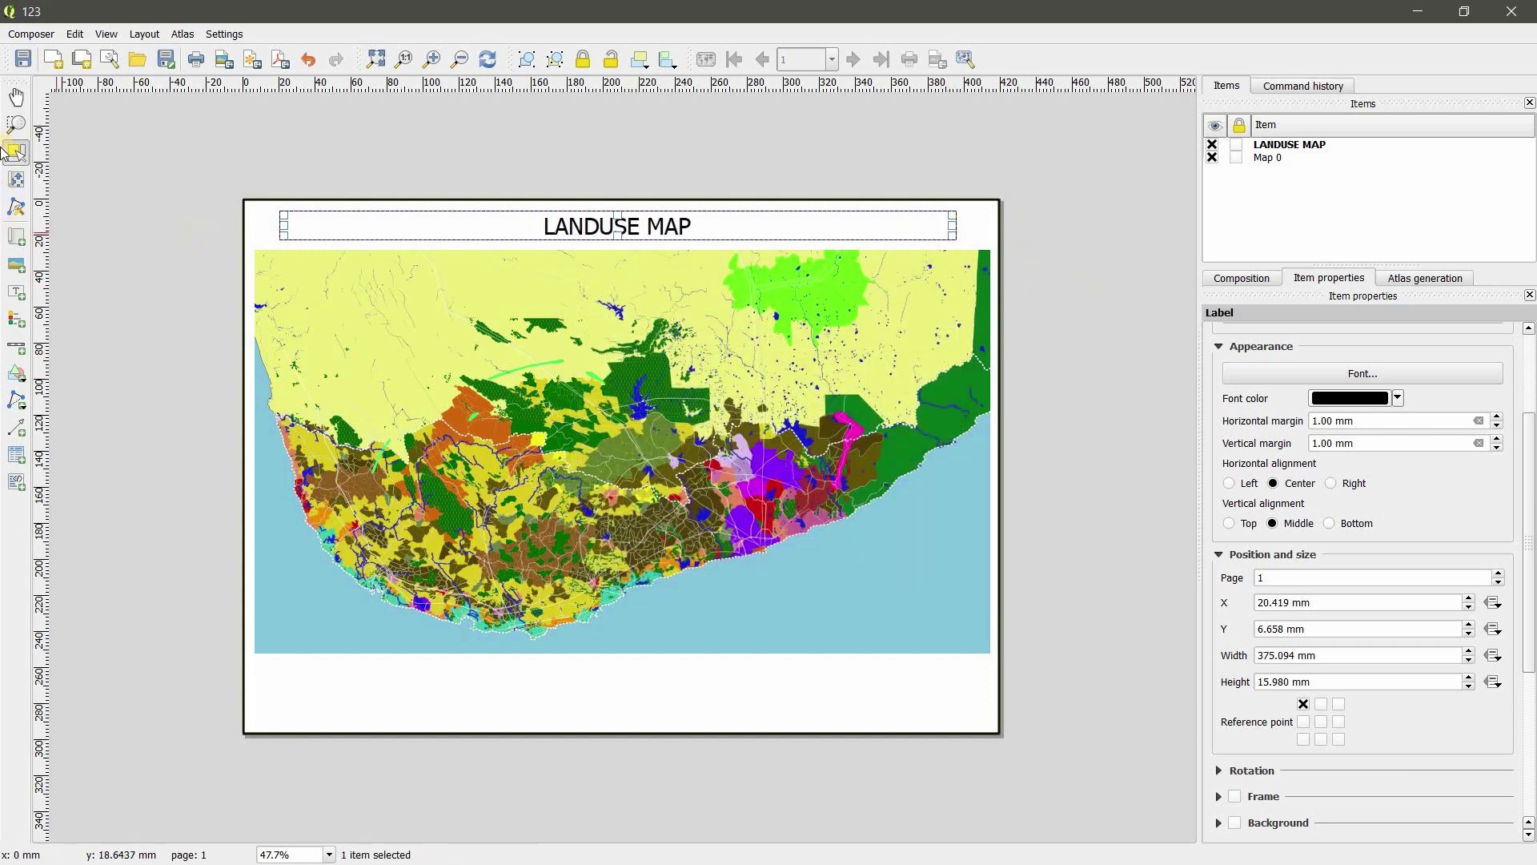
left_click(593, 293)
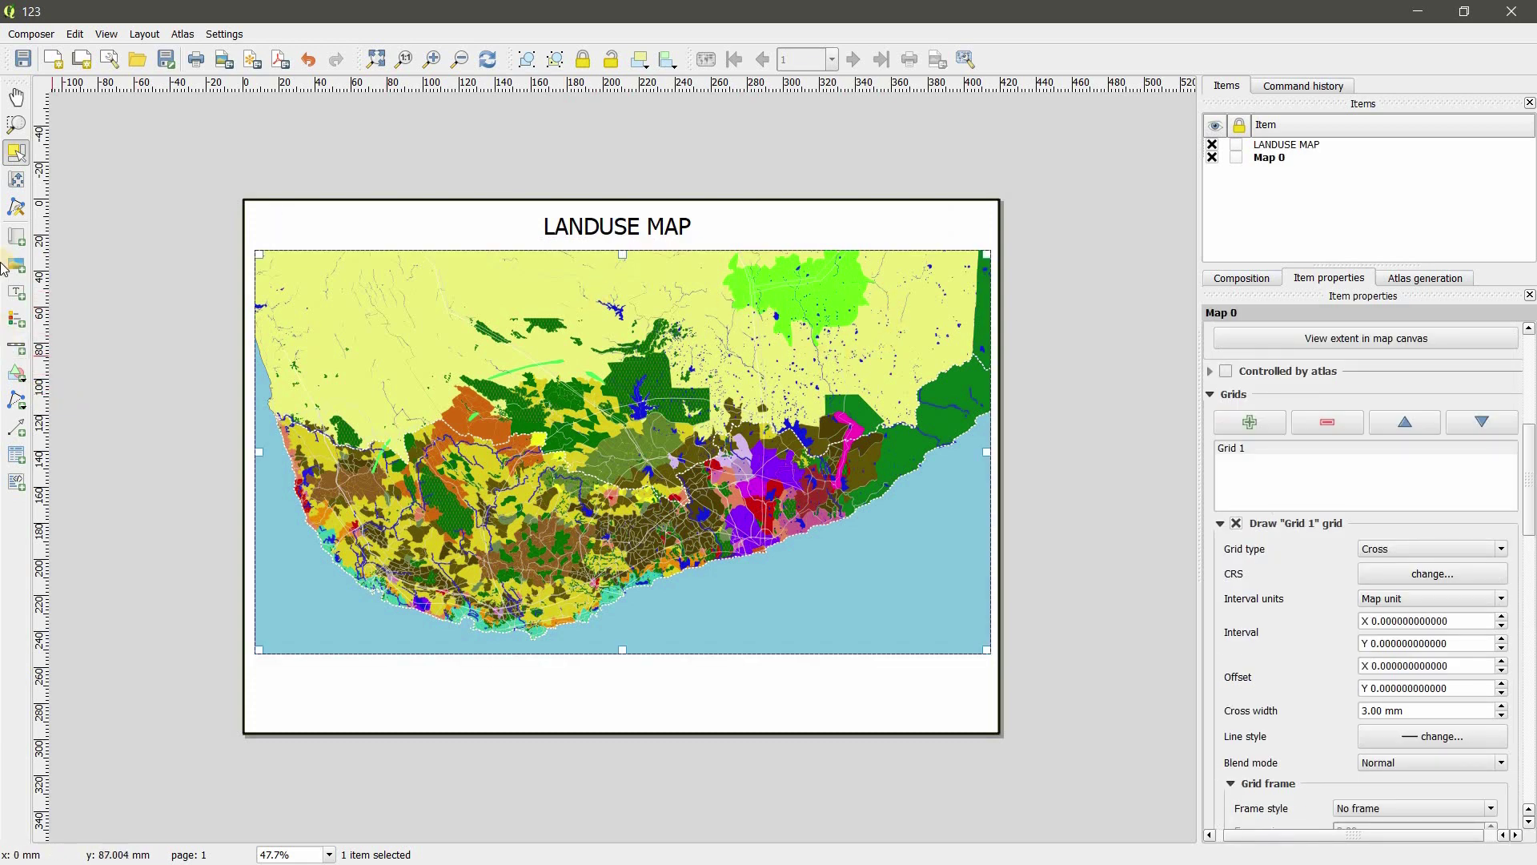
Place a scale bar below the map and move it to the lower right
left_click(18, 349)
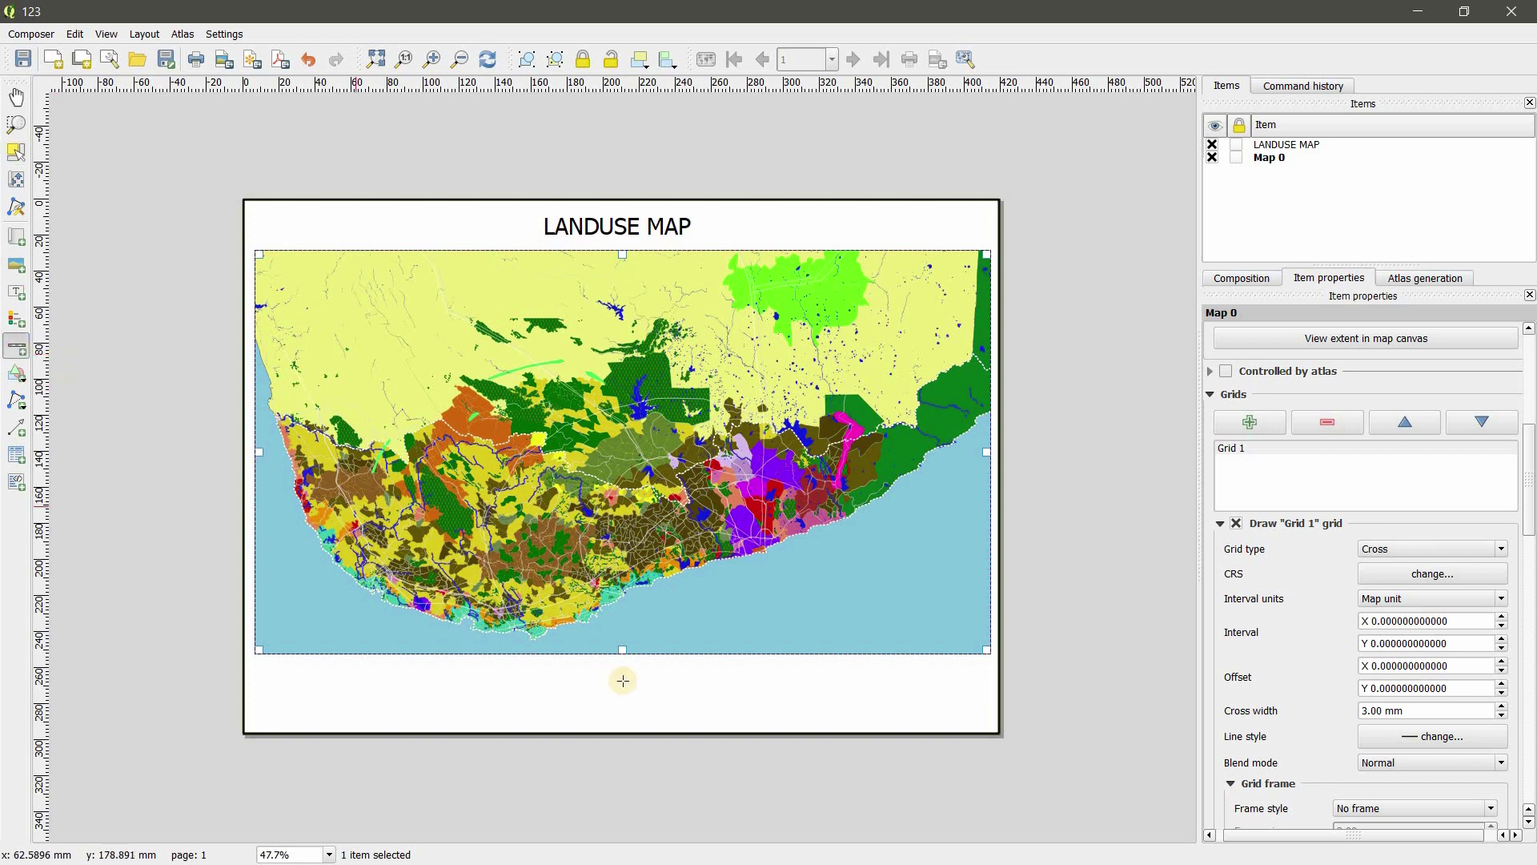
left_click(740, 681)
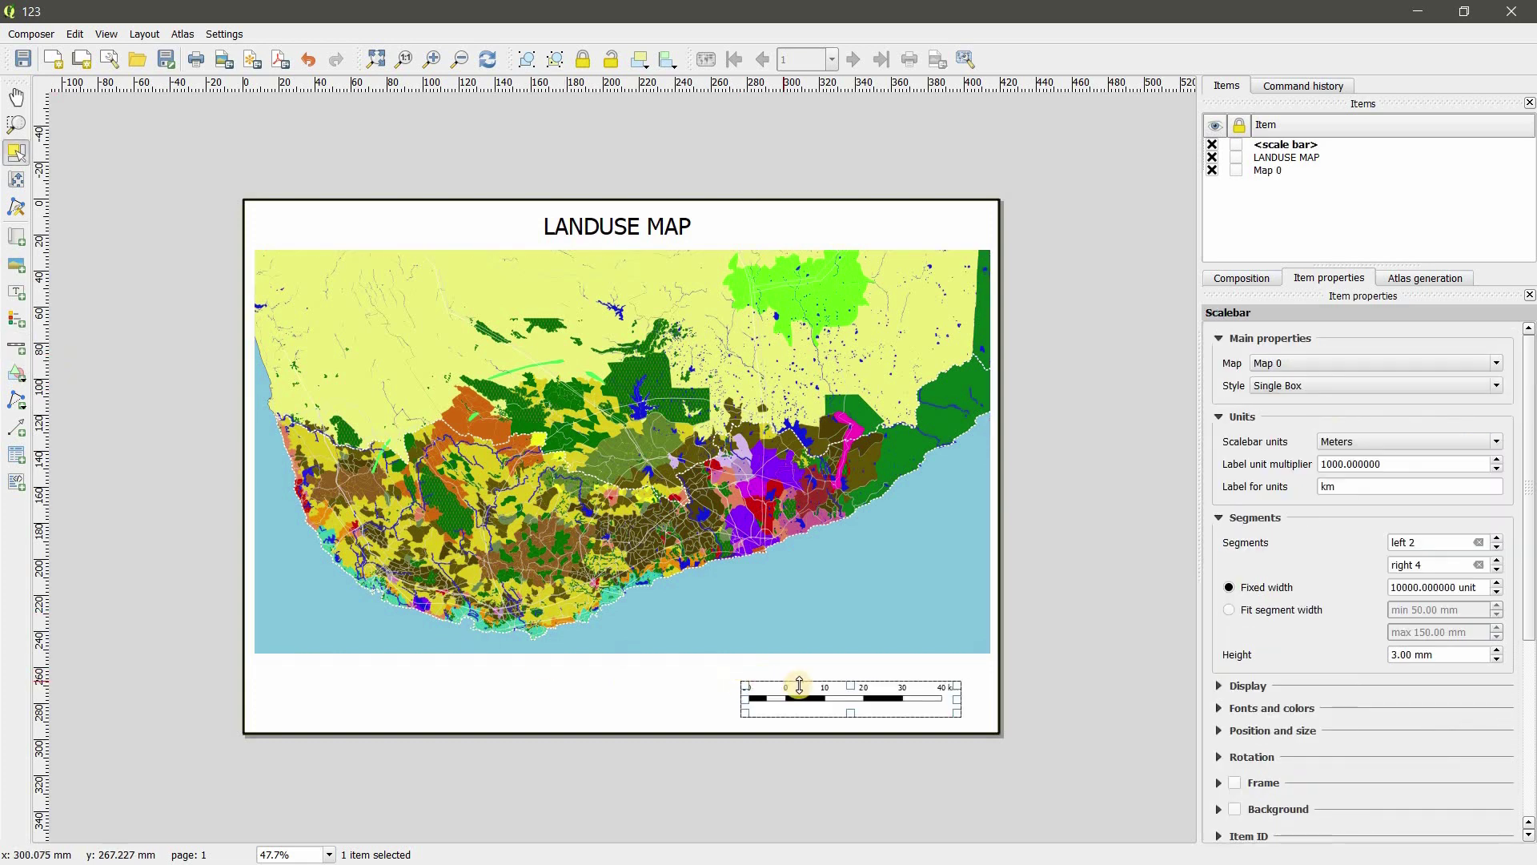
left_click_drag(873, 698, 903, 694)
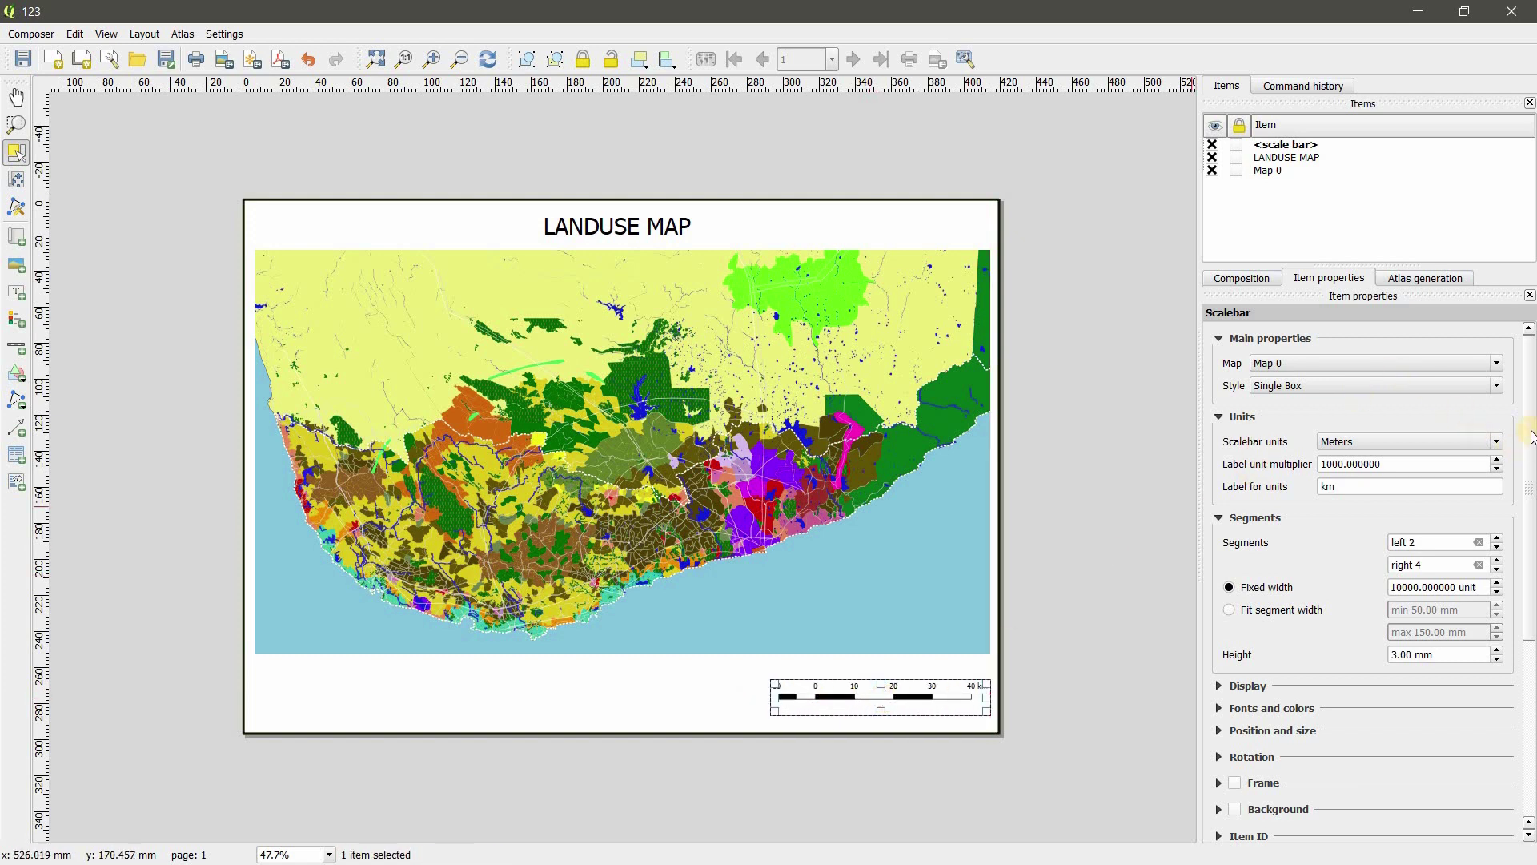
scroll(1526, 446, "down", 1)
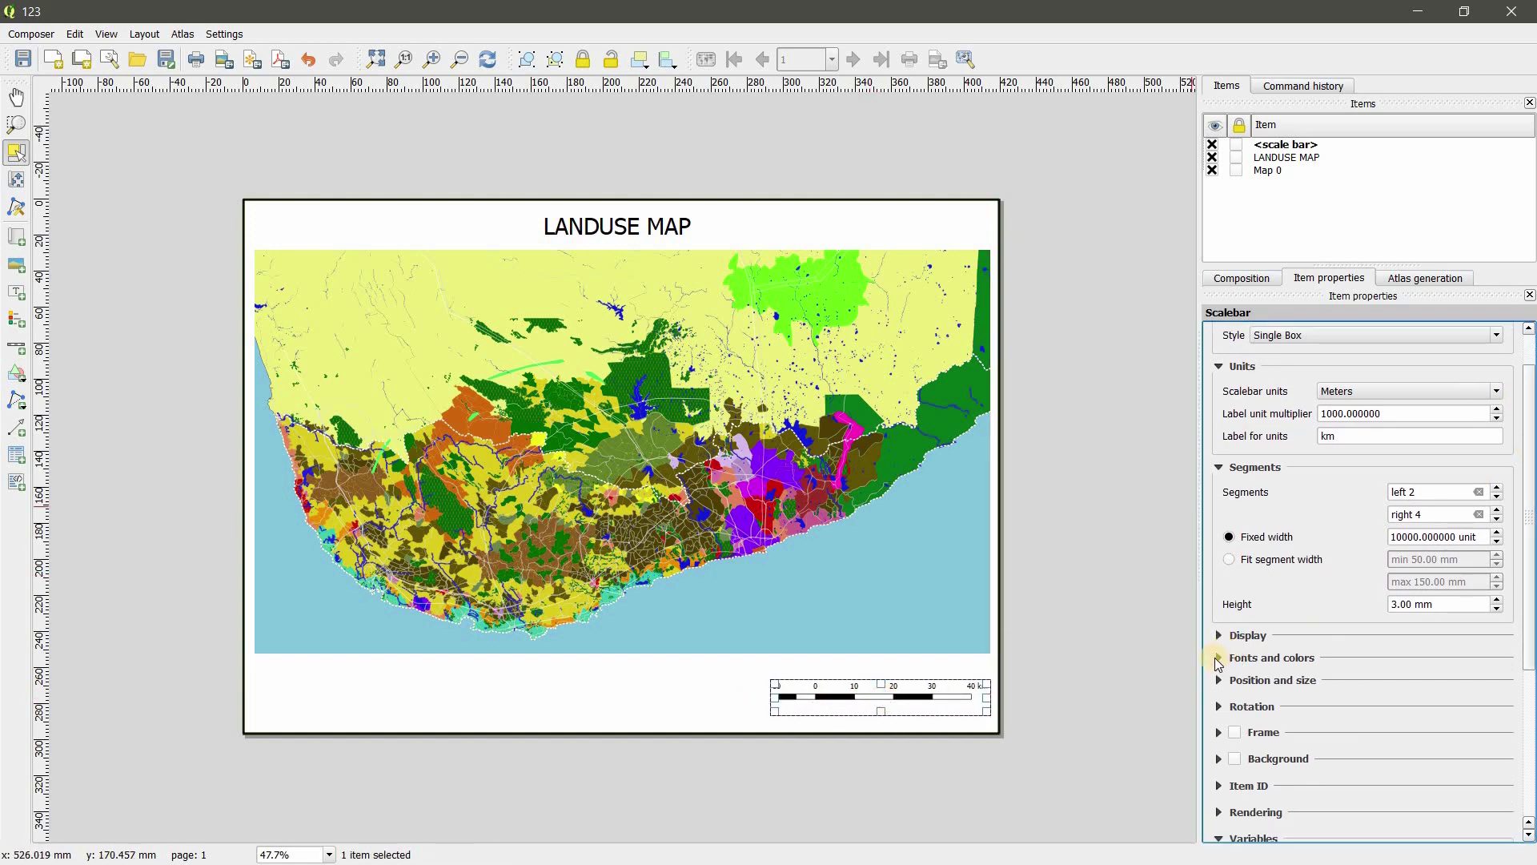
left_click(1218, 658)
scroll(1380, 689, "down", 2)
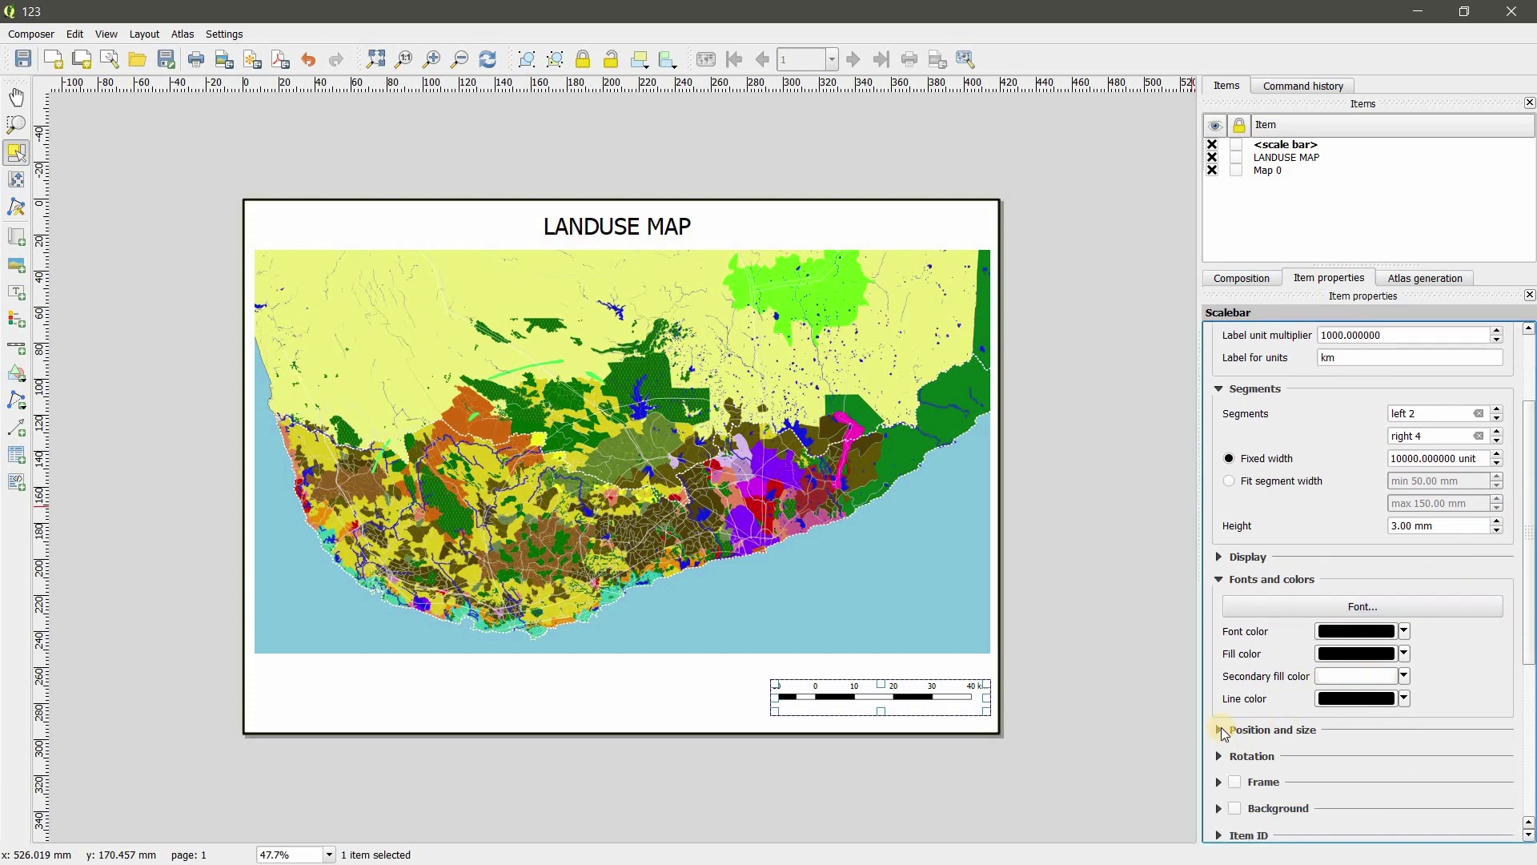
left_click(1220, 730)
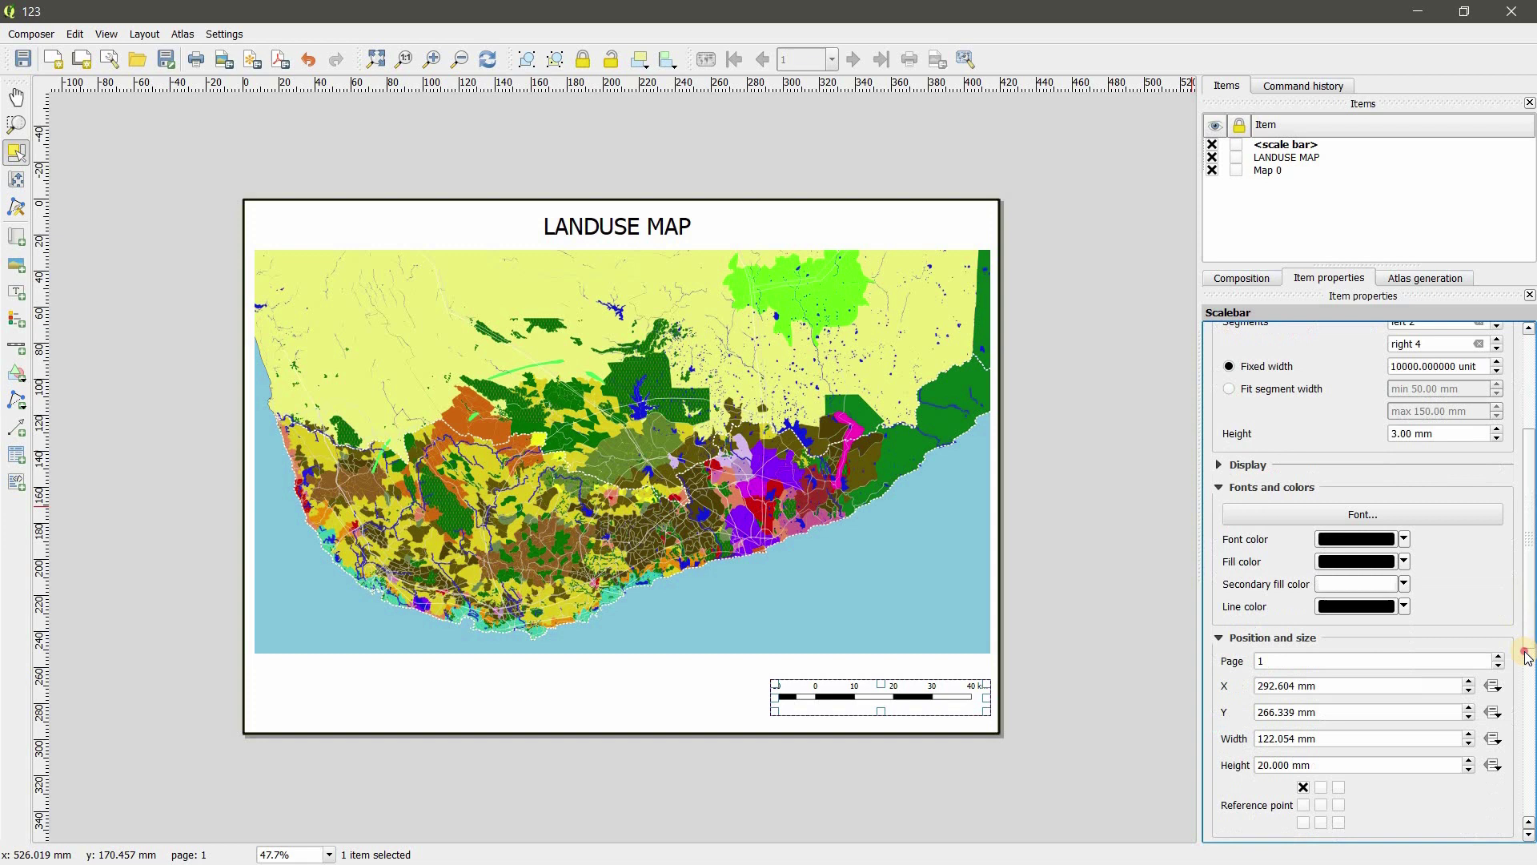
scroll(1433, 741, "down", 3)
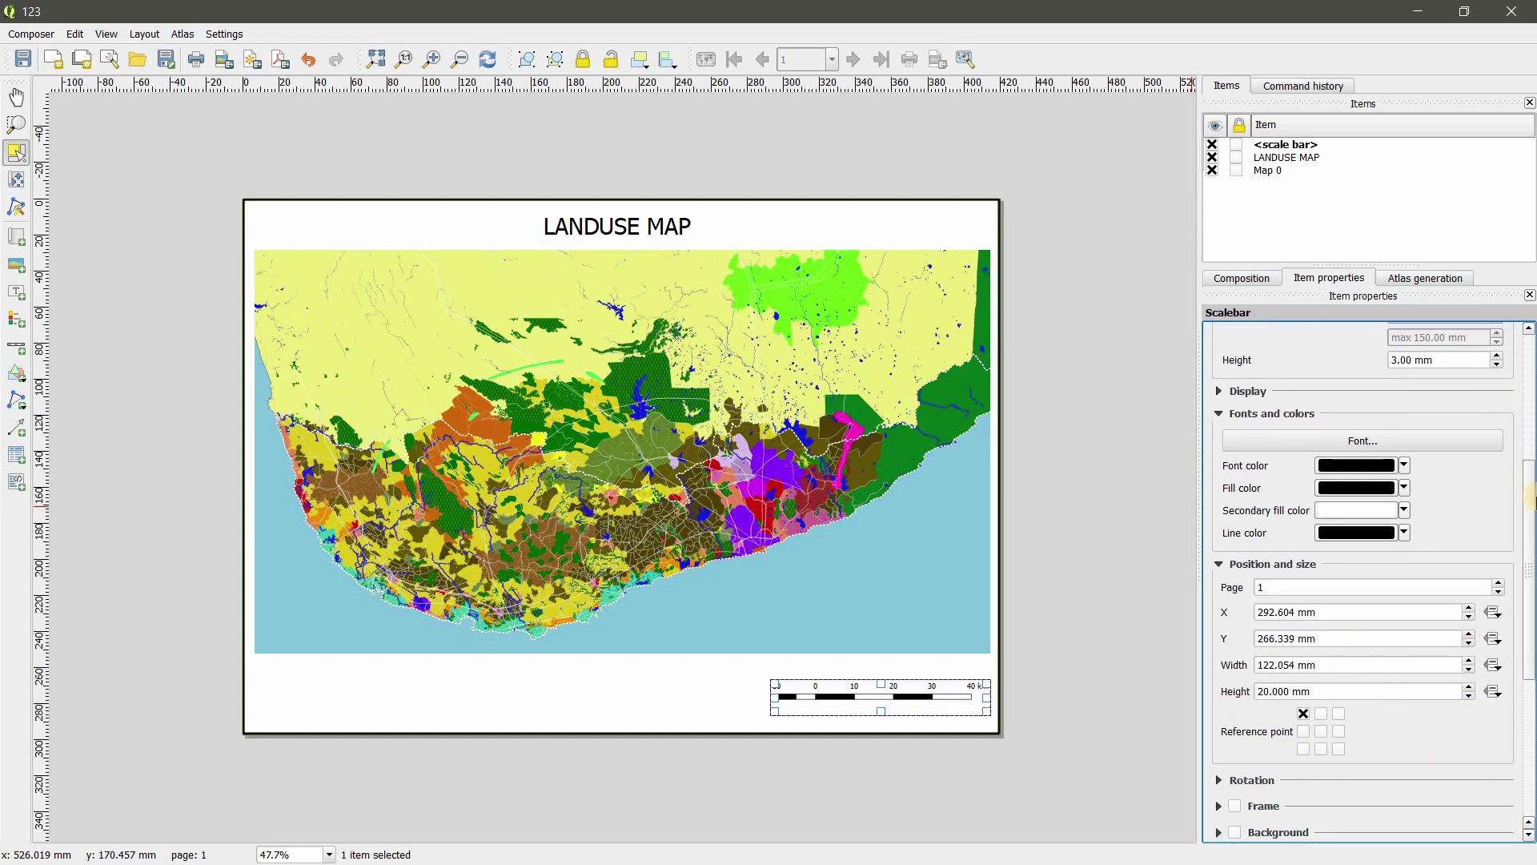
left_click_drag(1531, 575, 1531, 643)
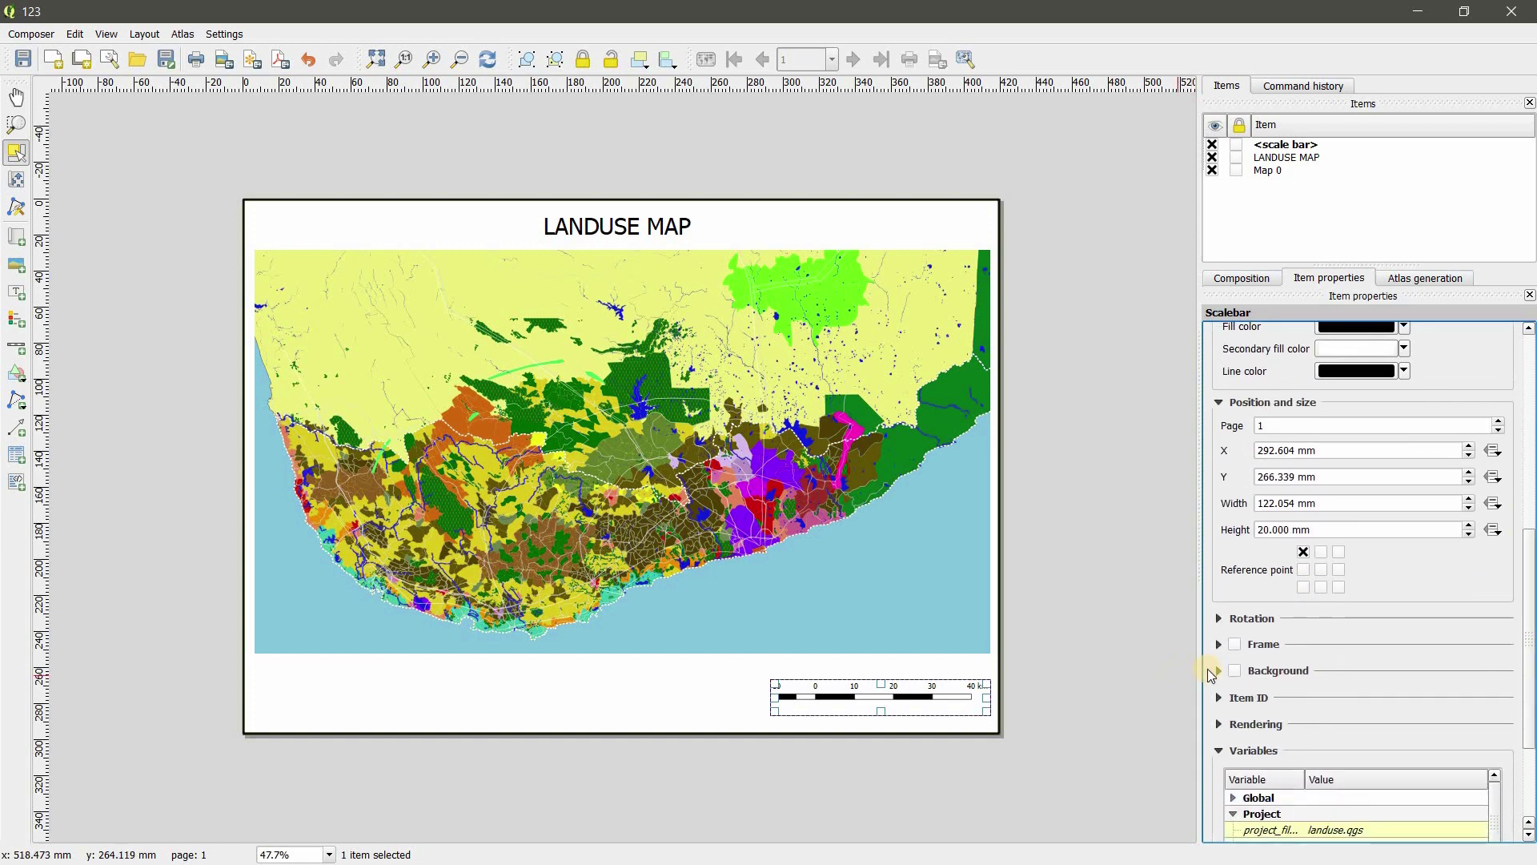
Turn on the scale bar's background and set it to white
left_click(1237, 672)
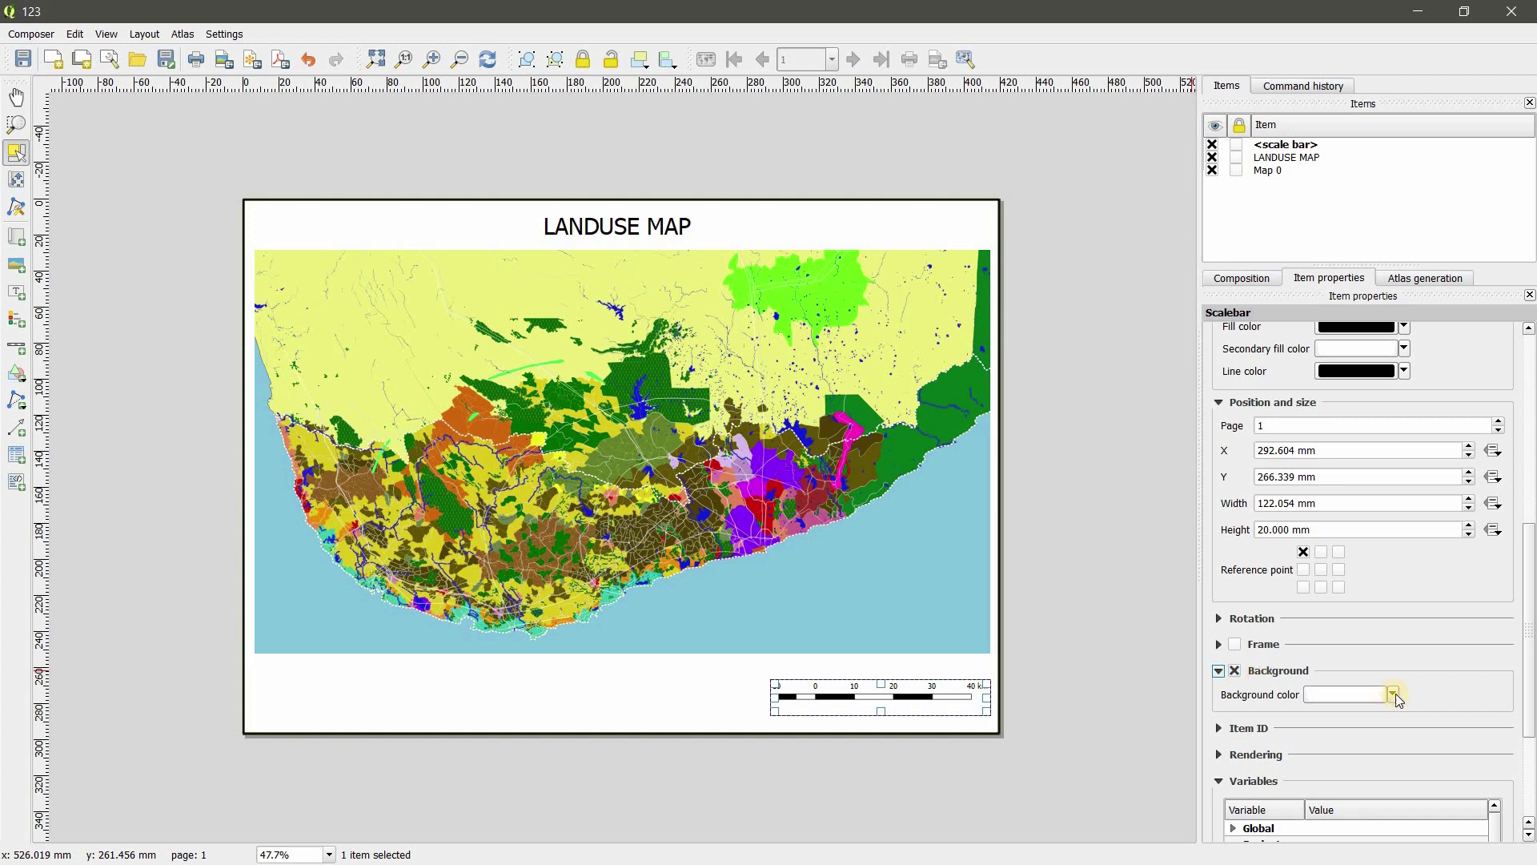
left_click(1401, 695)
left_click(1328, 641)
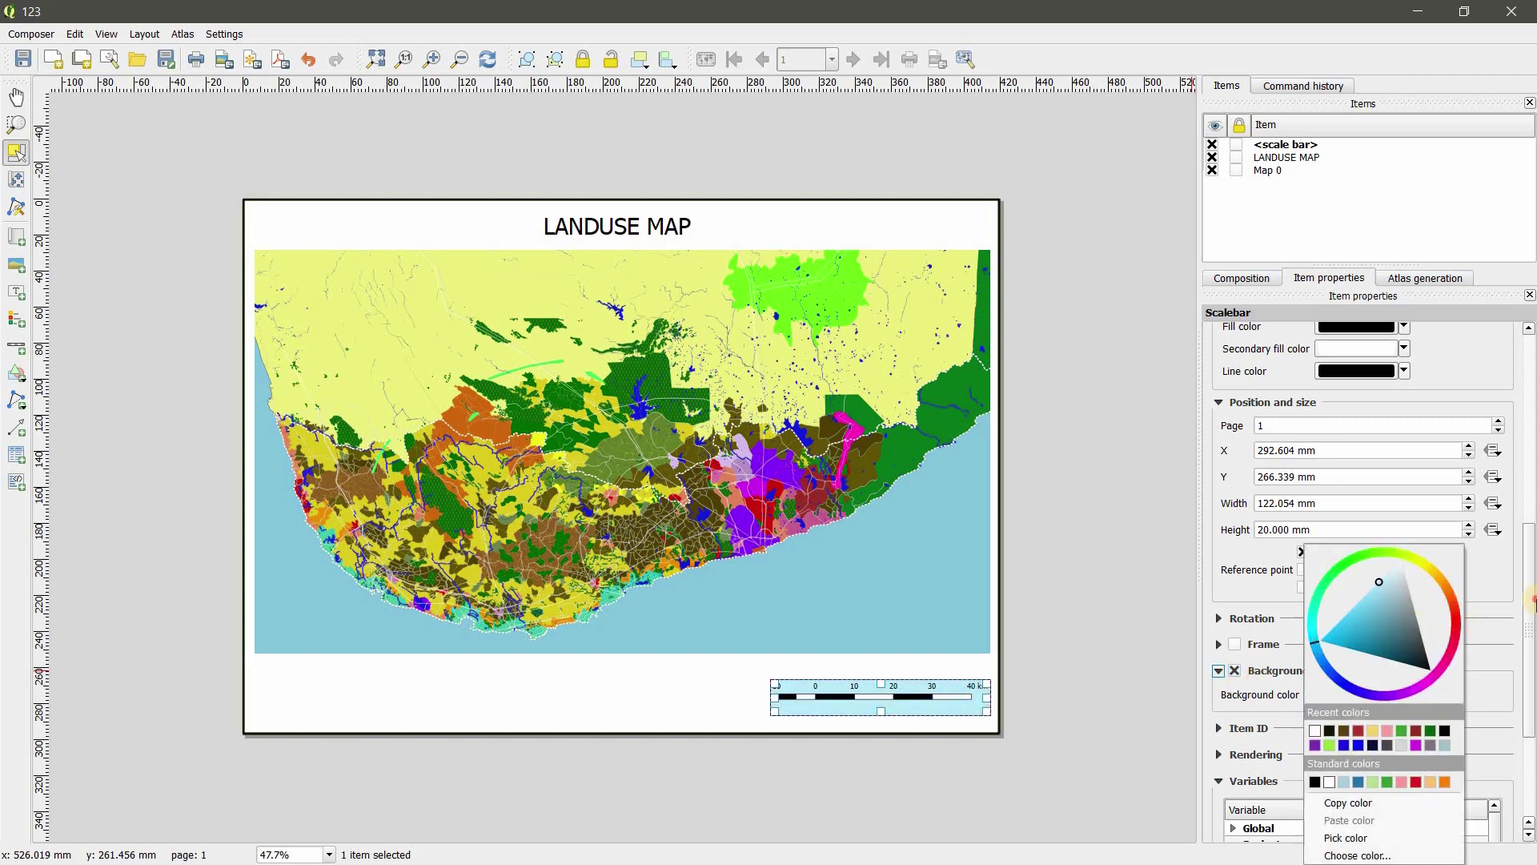
left_click(1532, 600)
left_click(1396, 697)
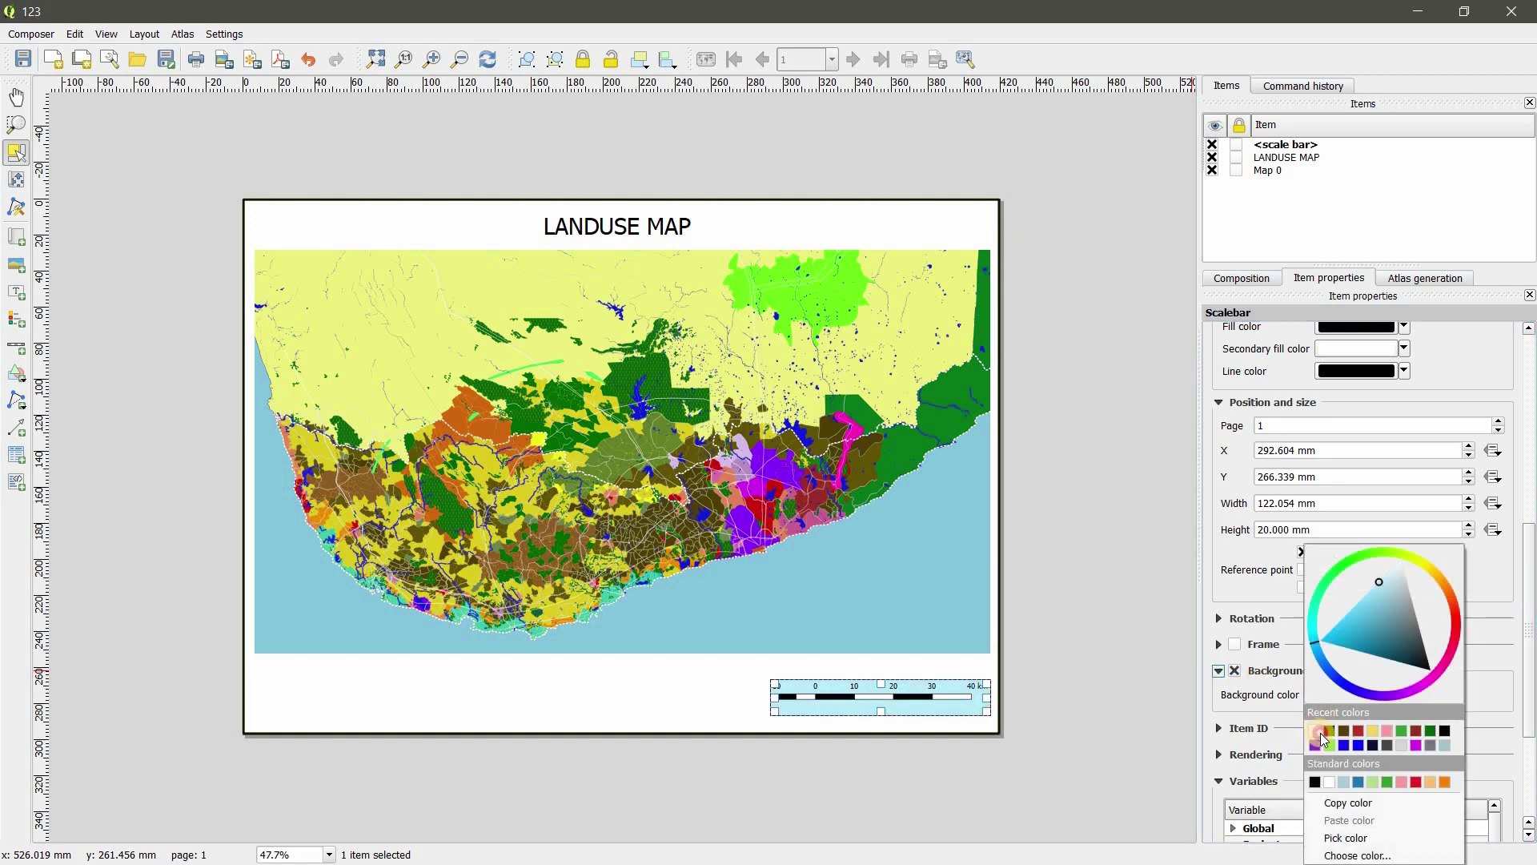
left_click(1319, 731)
mouse_move(1530, 653)
left_mouse_down()
mouse_move(1531, 669)
mouse_move(1523, 549)
mouse_move(1531, 672)
left_mouse_up()
left_click(17, 321)
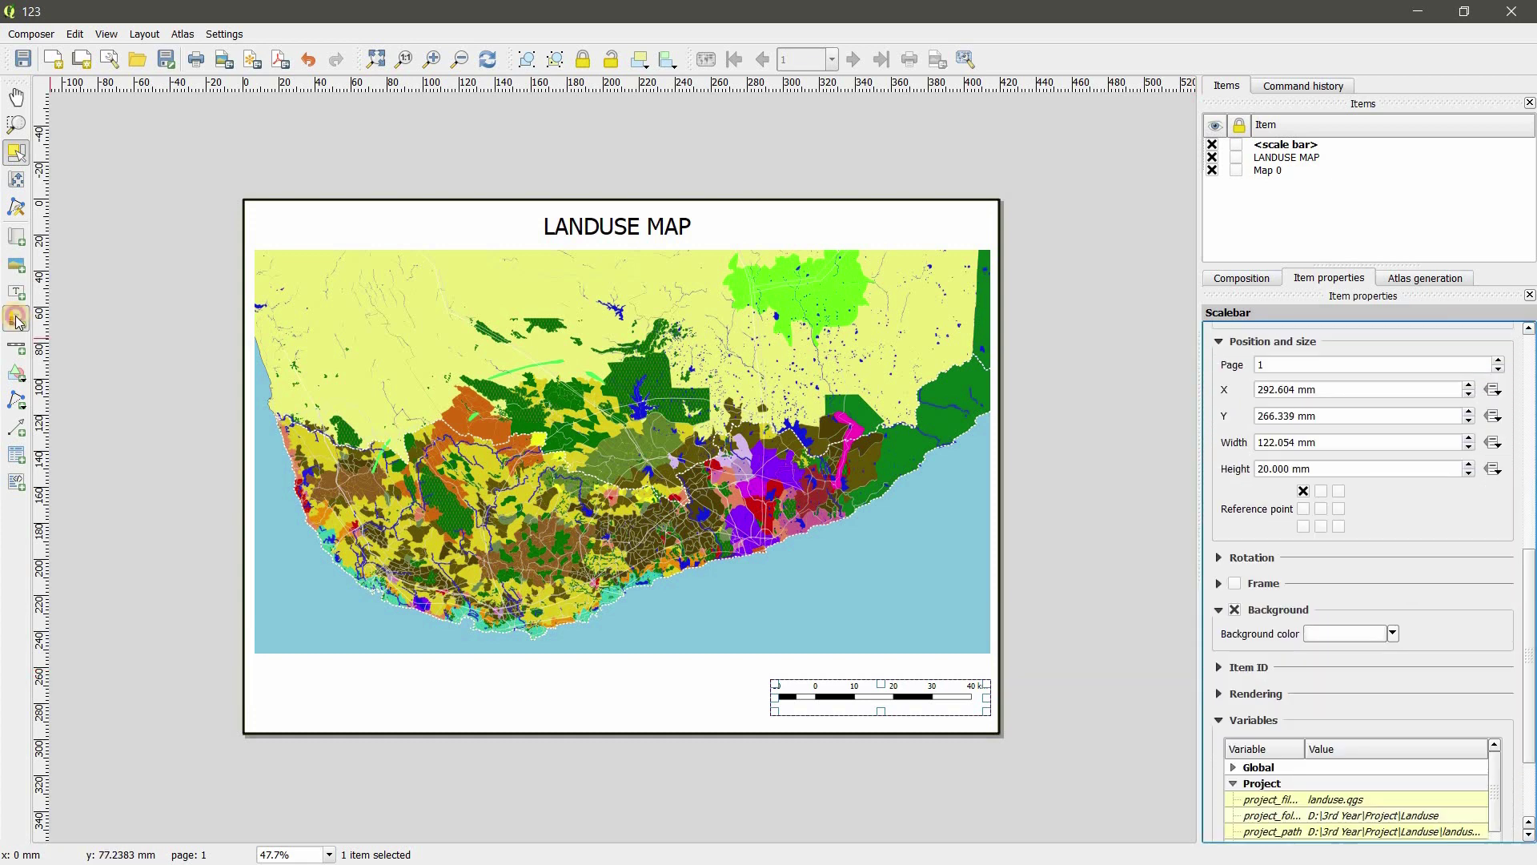
Draw a new legend of the project's layers left of the page and drag it up into place
left_click(195, 538)
left_click_drag(207, 462, 154, 209)
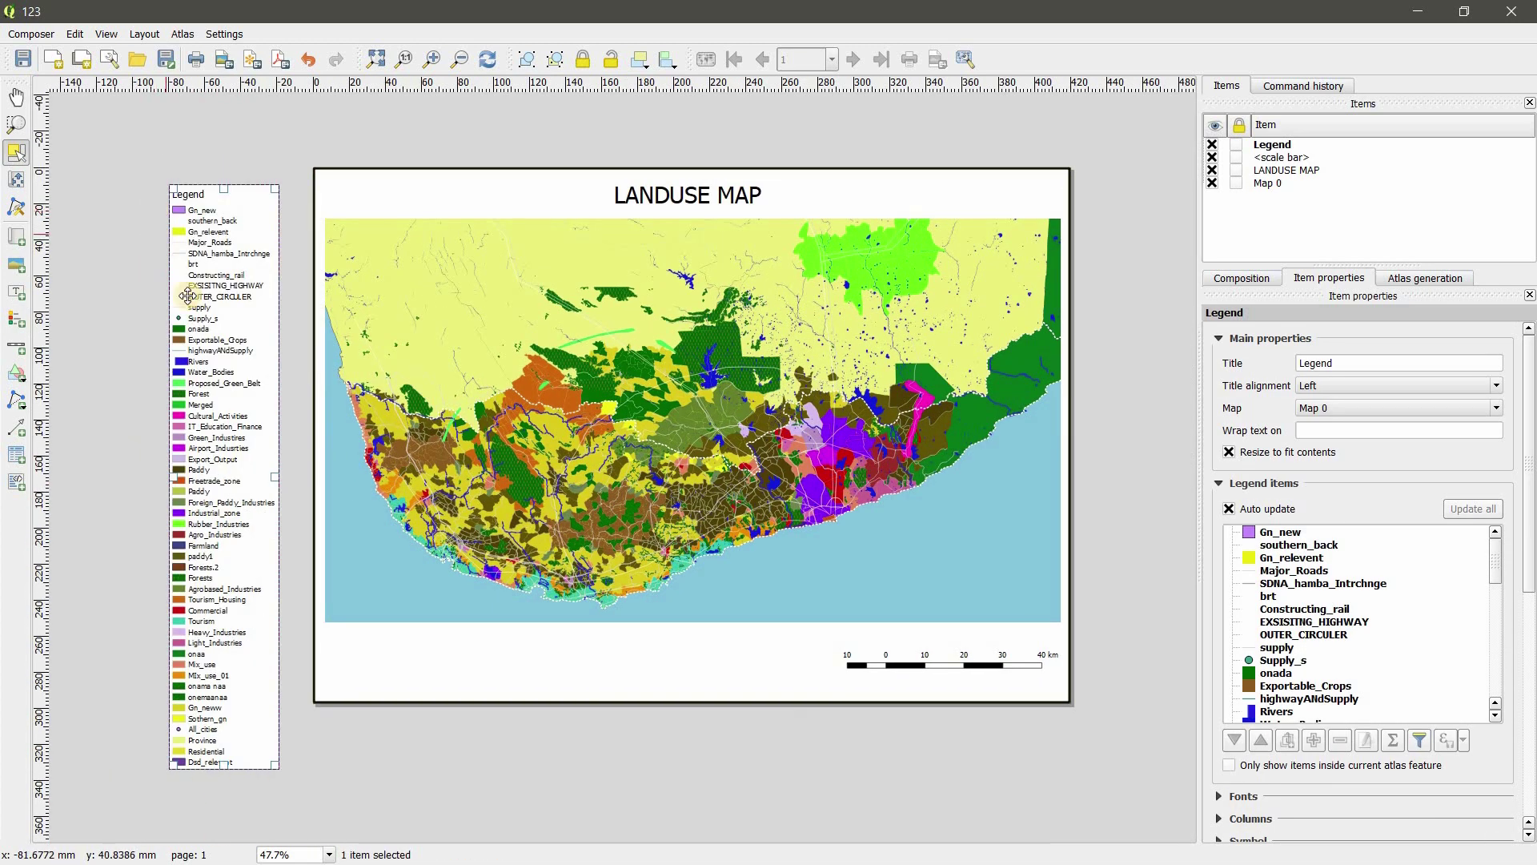
left_click_drag(187, 296, 179, 284)
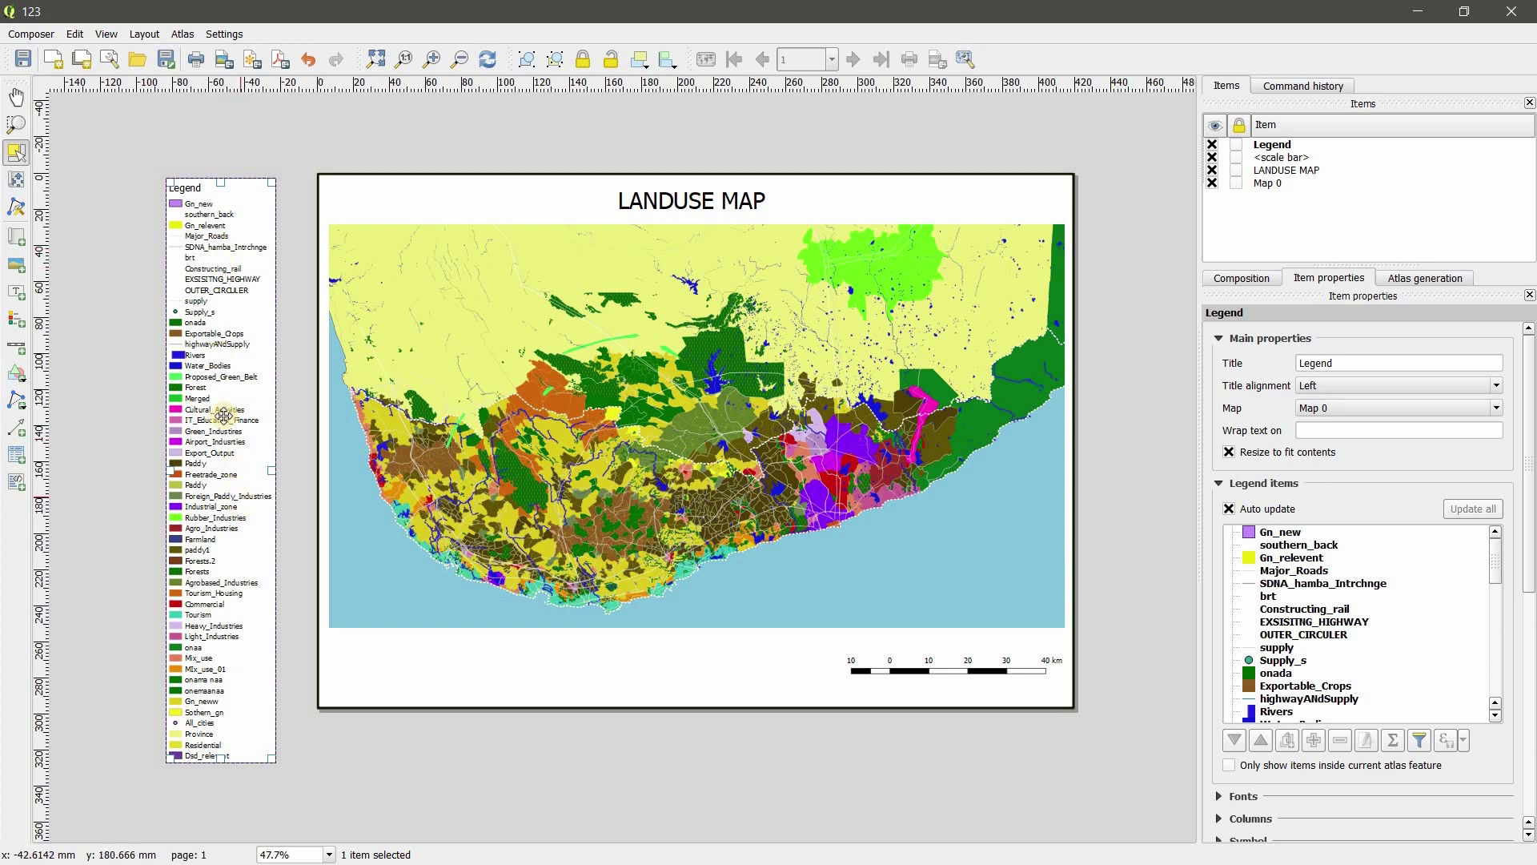
left_click_drag(232, 480, 223, 461)
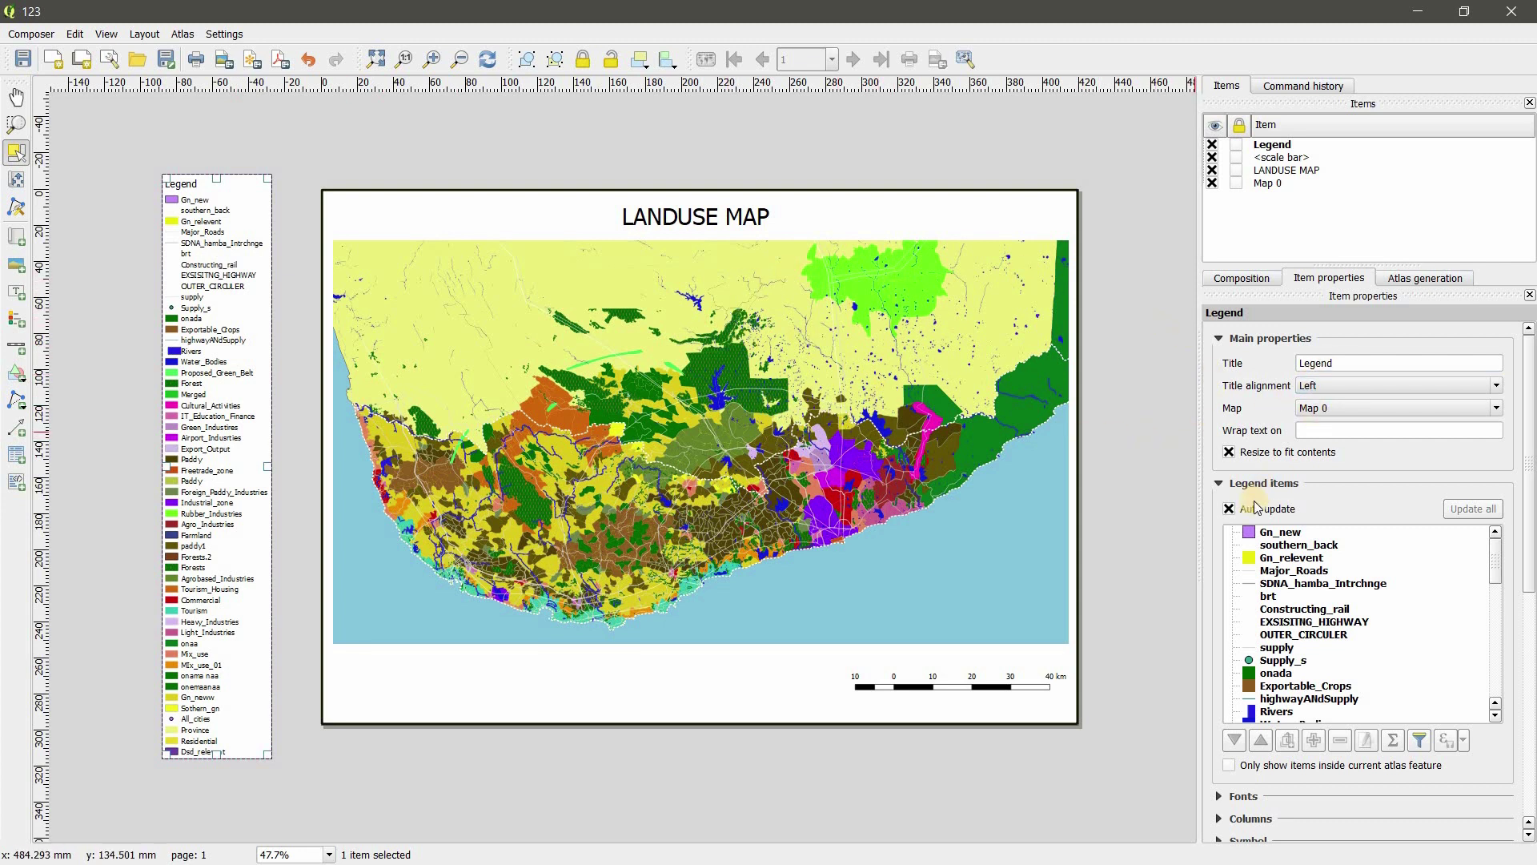
Turn off Auto update, then delete southern_back, Gn_relevent, Major_Roads and Gn_new from the legend items
left_click(1232, 512)
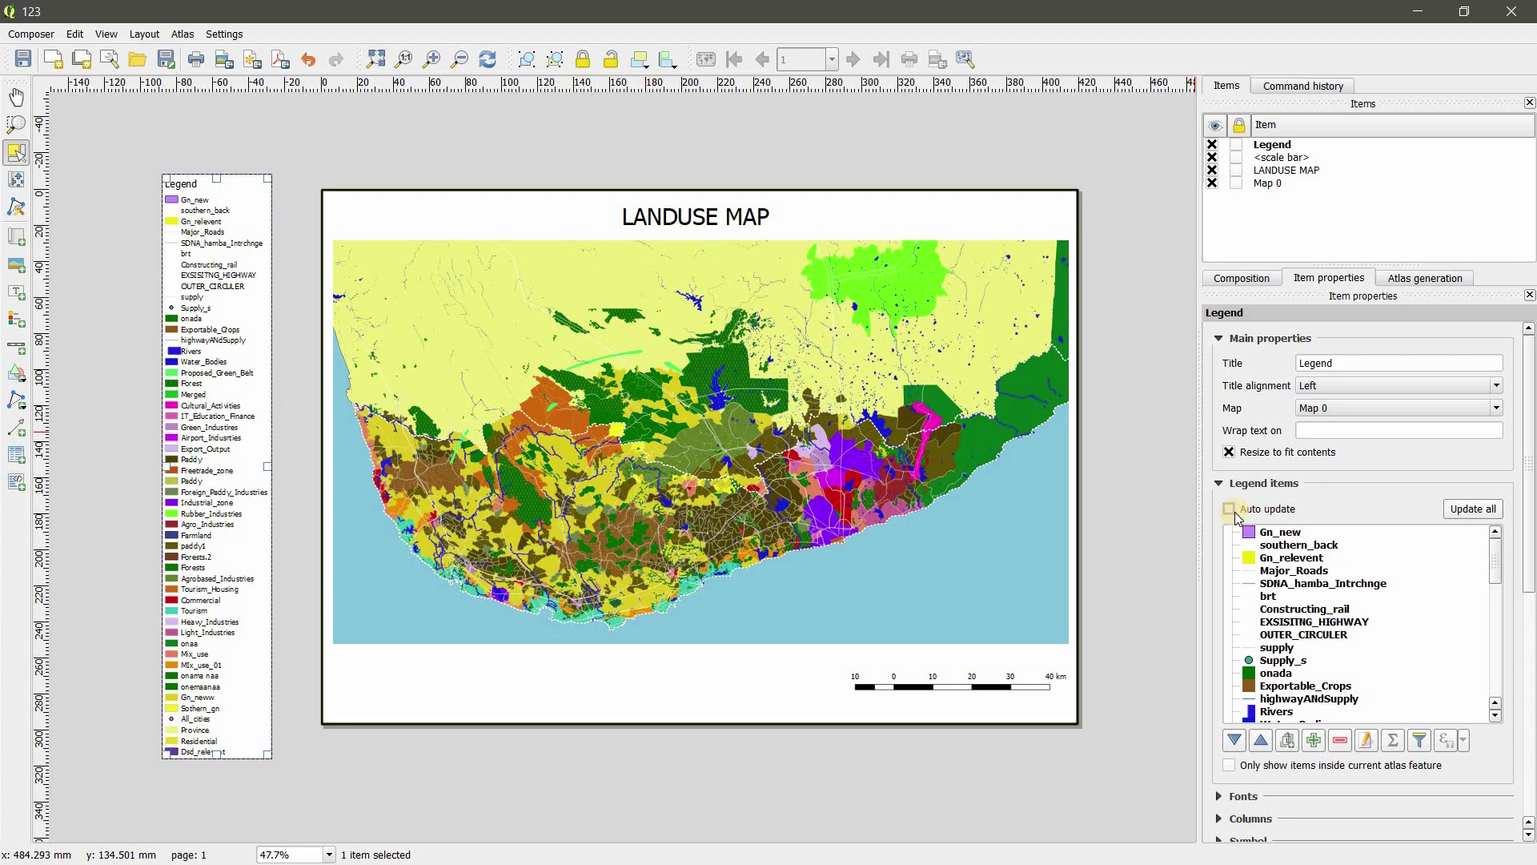
left_click(1232, 512)
left_click(1301, 545)
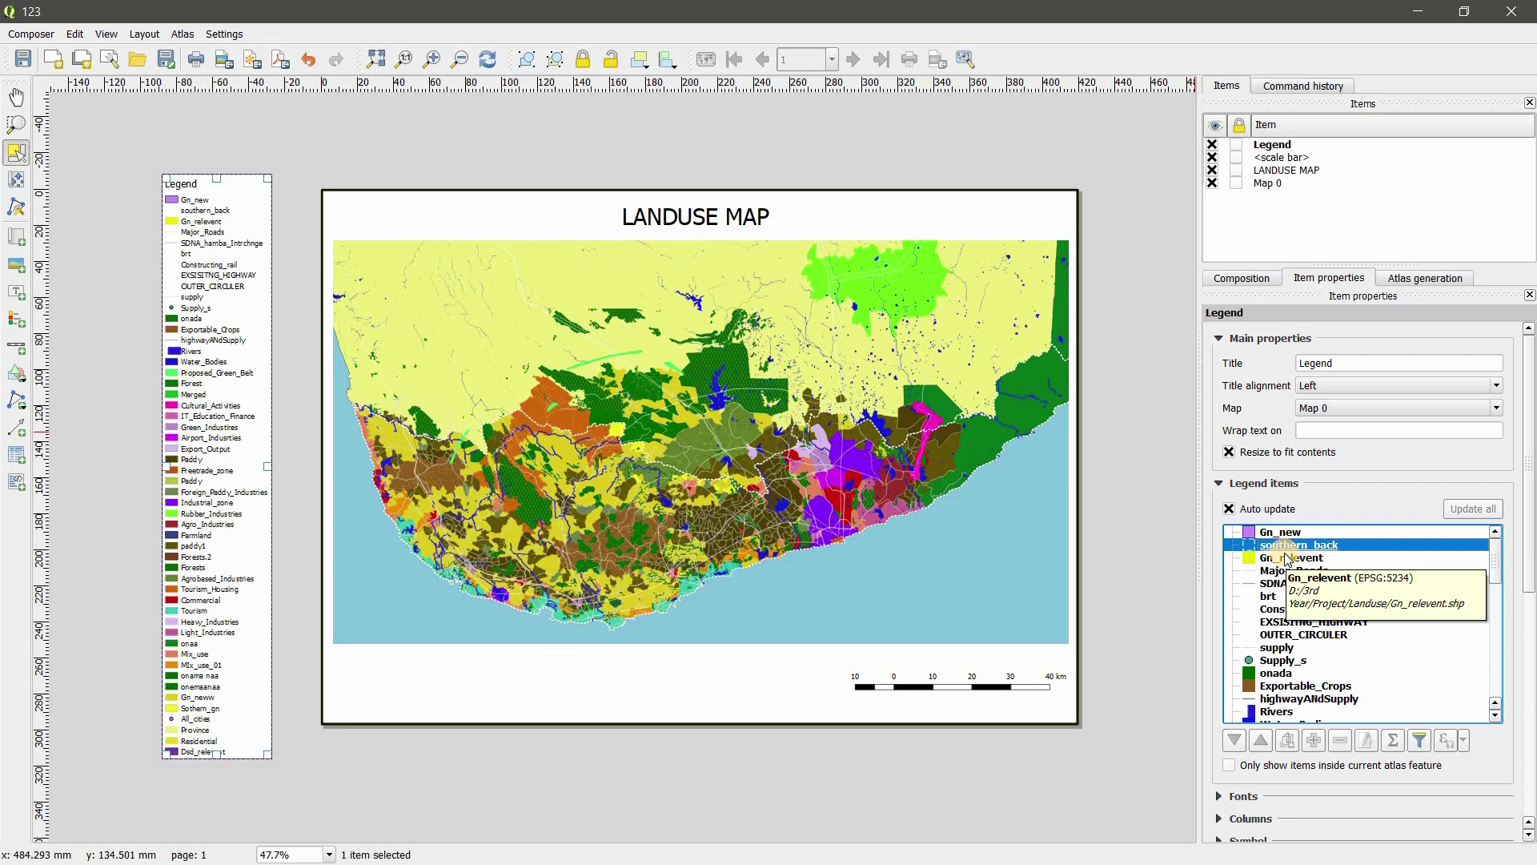
left_click(1230, 509)
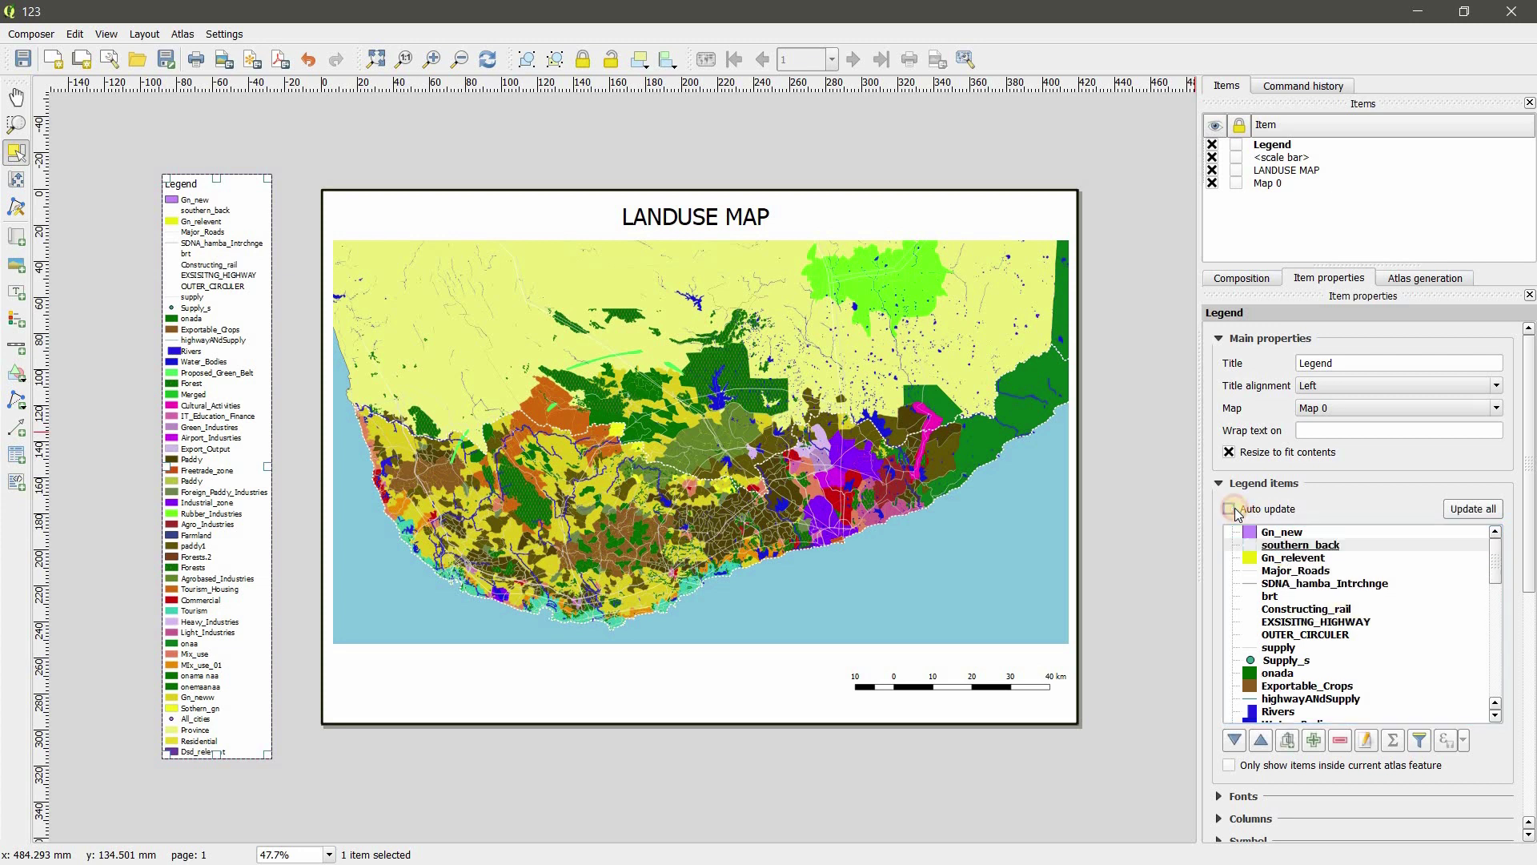
left_click(1299, 544)
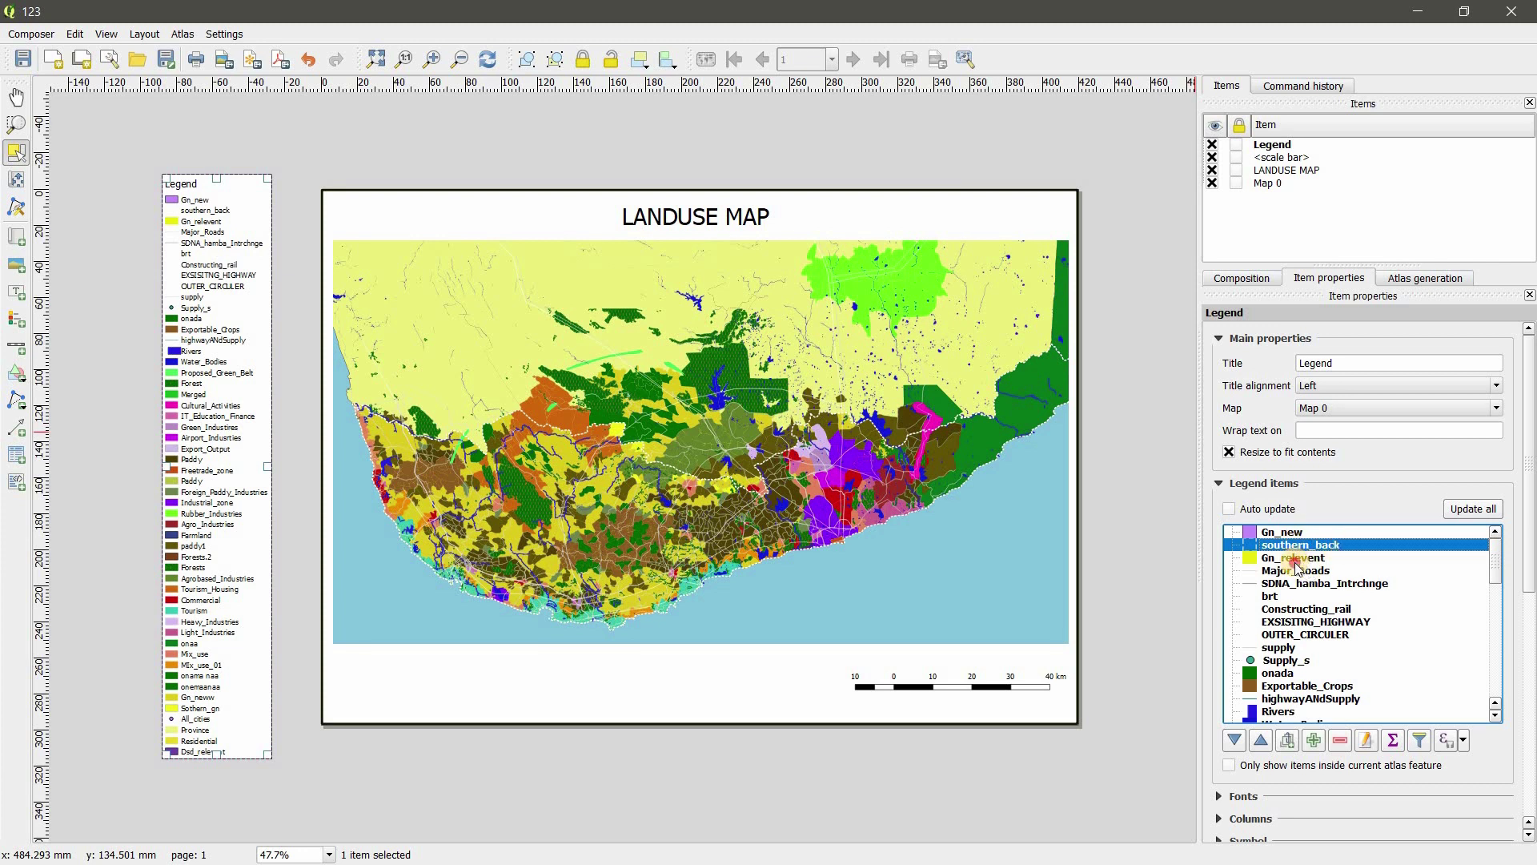
left_click(1297, 559, "ctrl")
left_click(1298, 572, "ctrl")
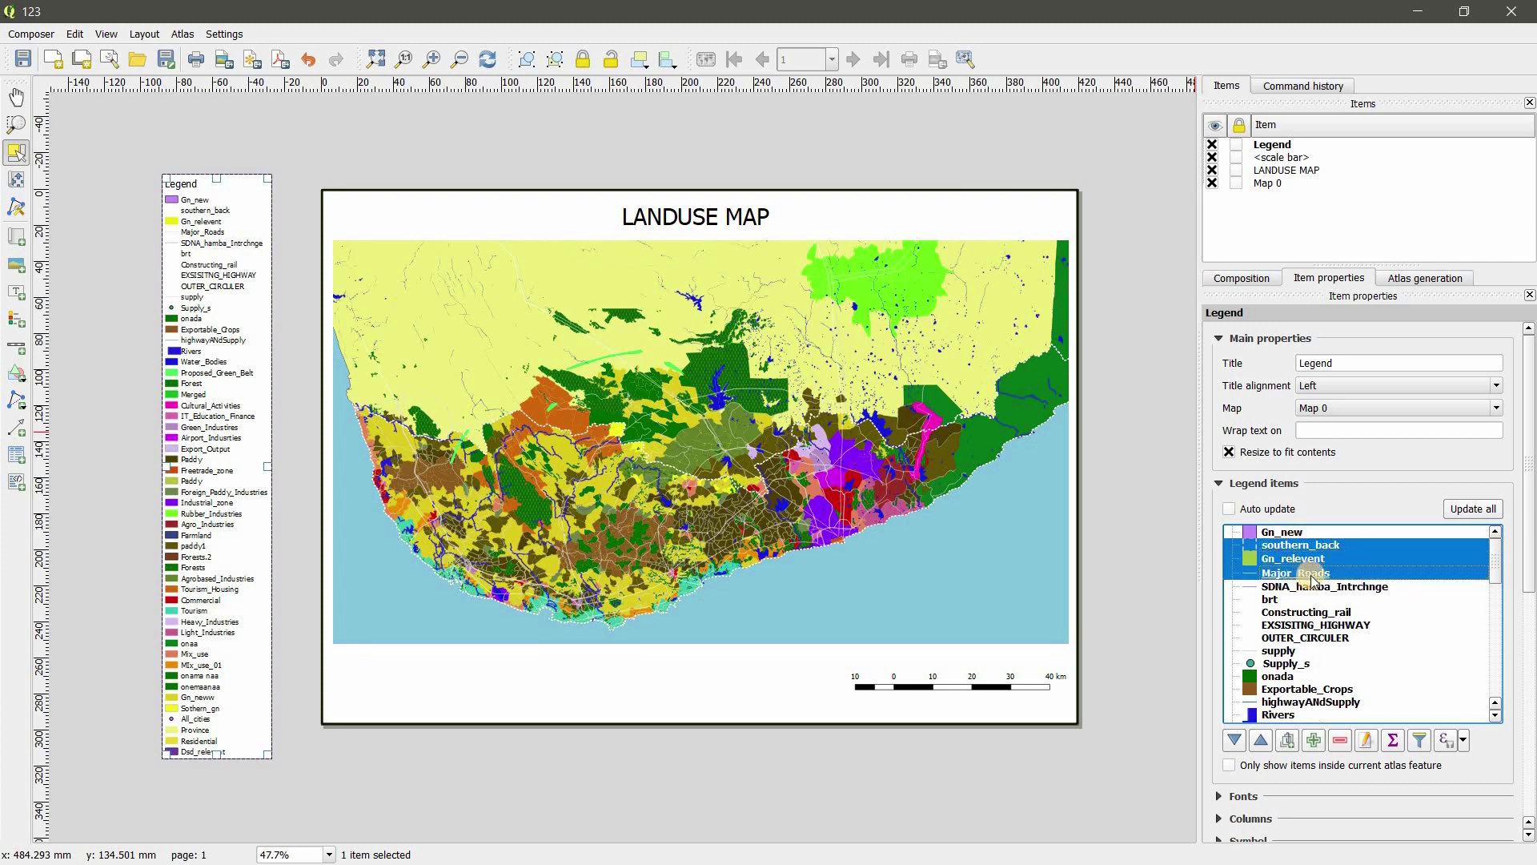
left_click(1340, 740)
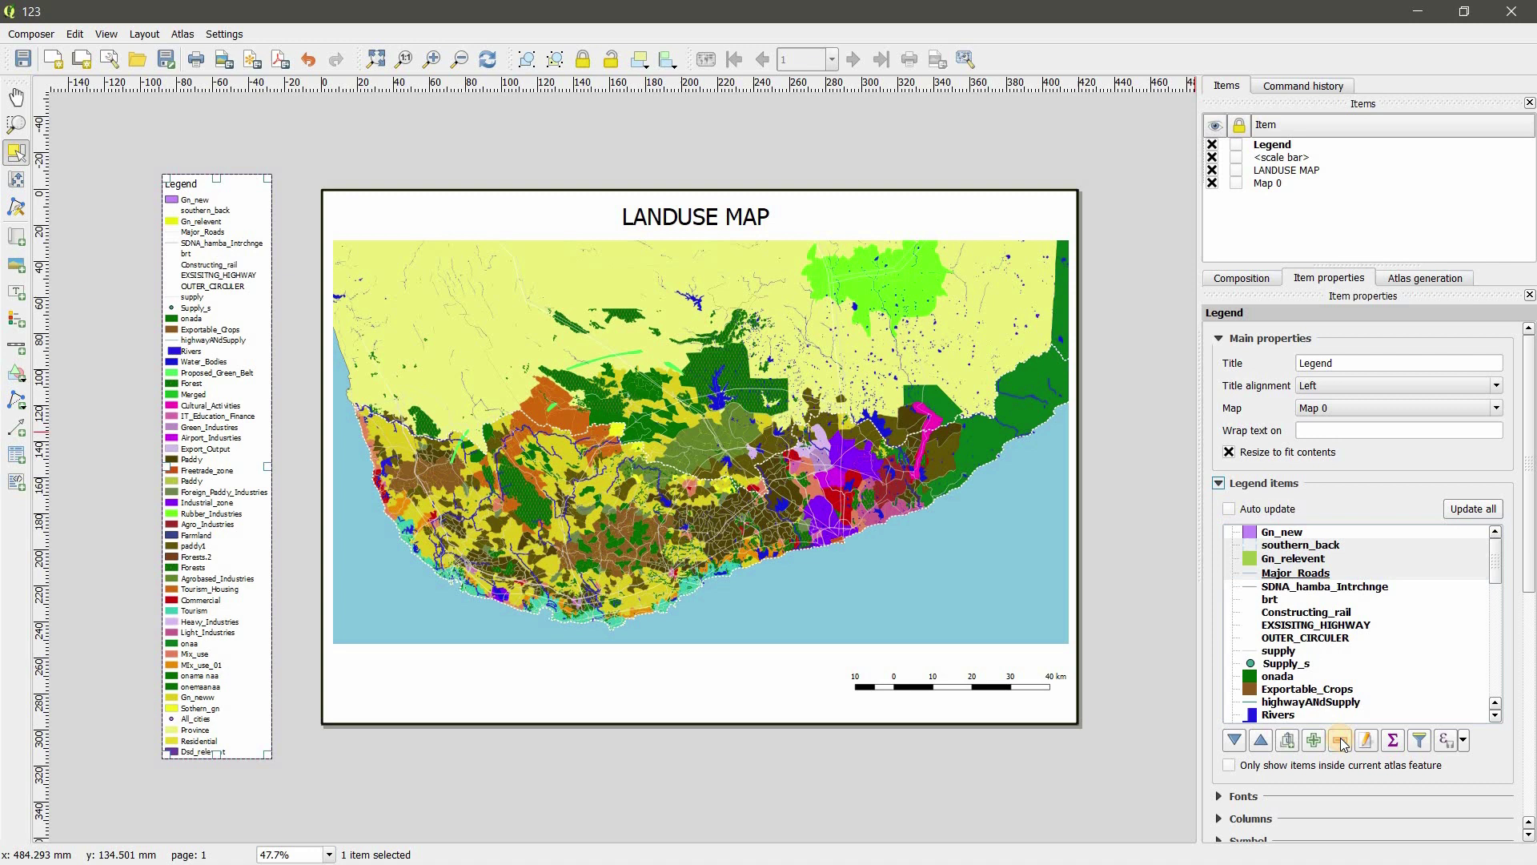
left_click(1281, 534)
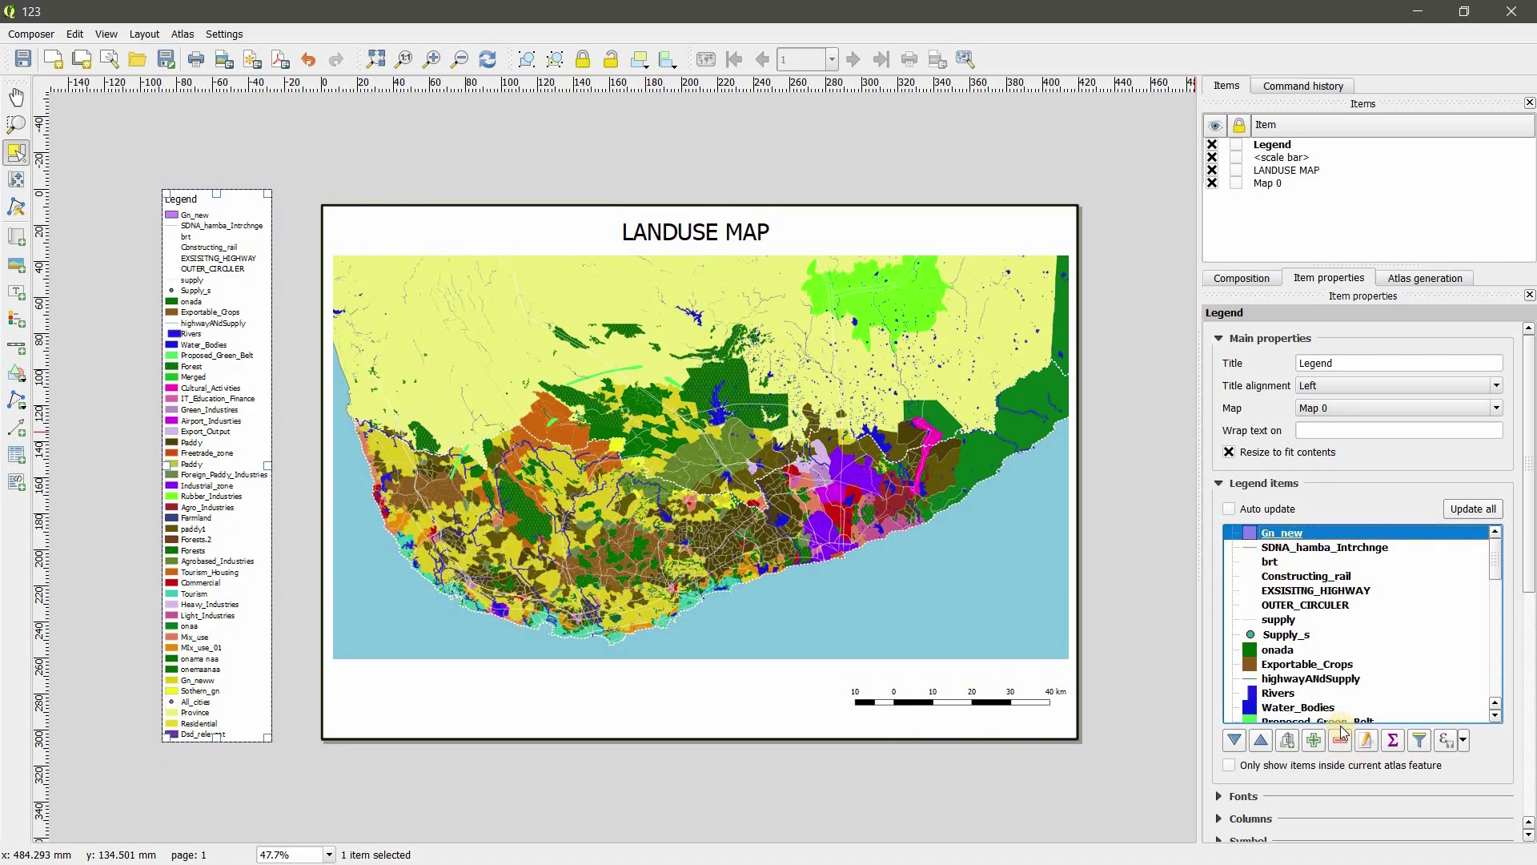
left_click(1341, 741)
Add the Major_Roads layer back into the legend
left_click(1313, 741)
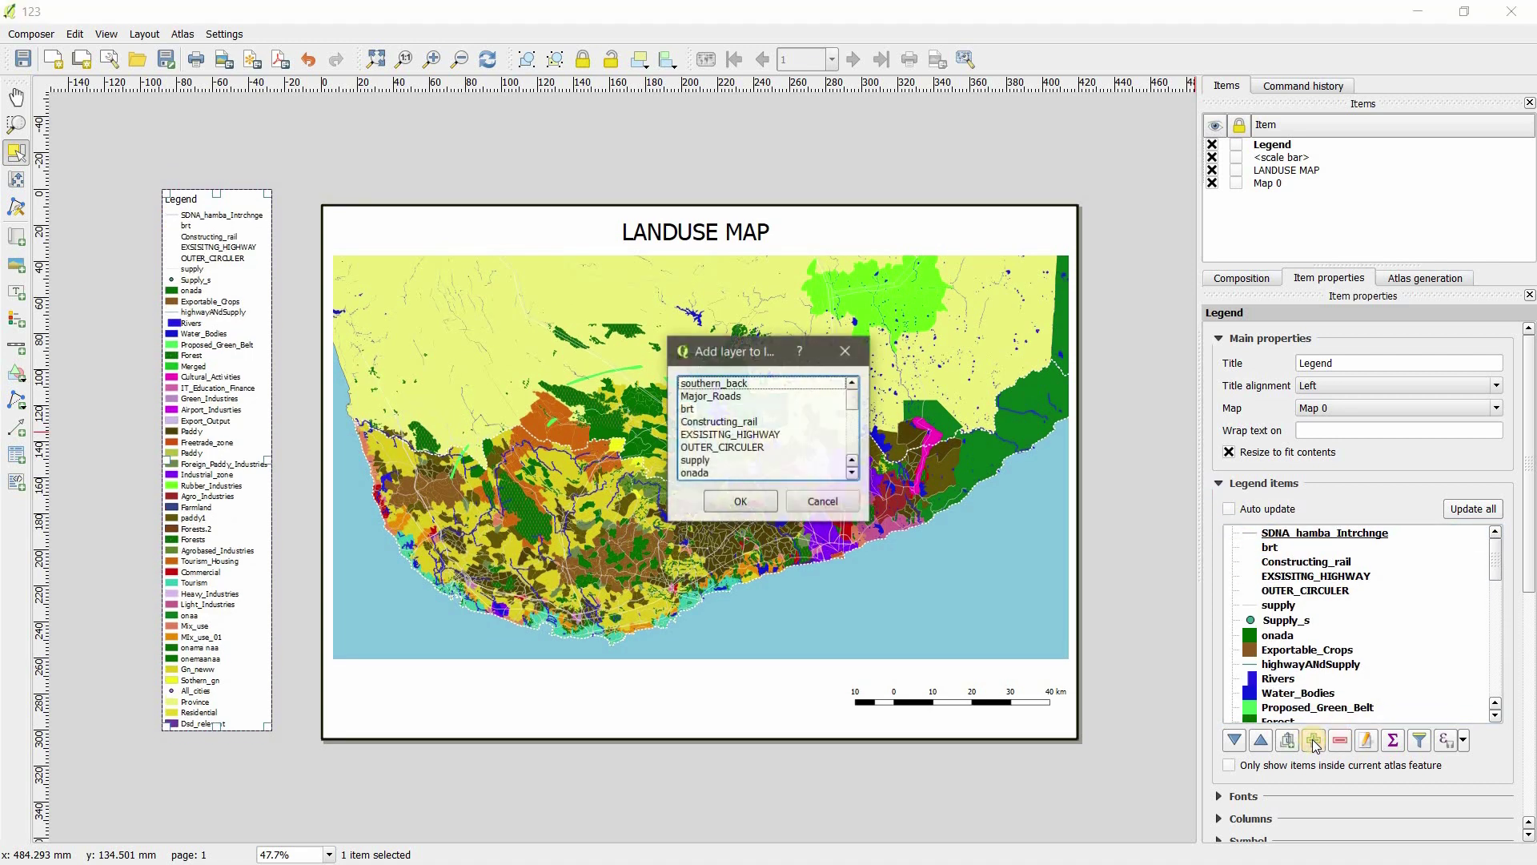
left_click(713, 397)
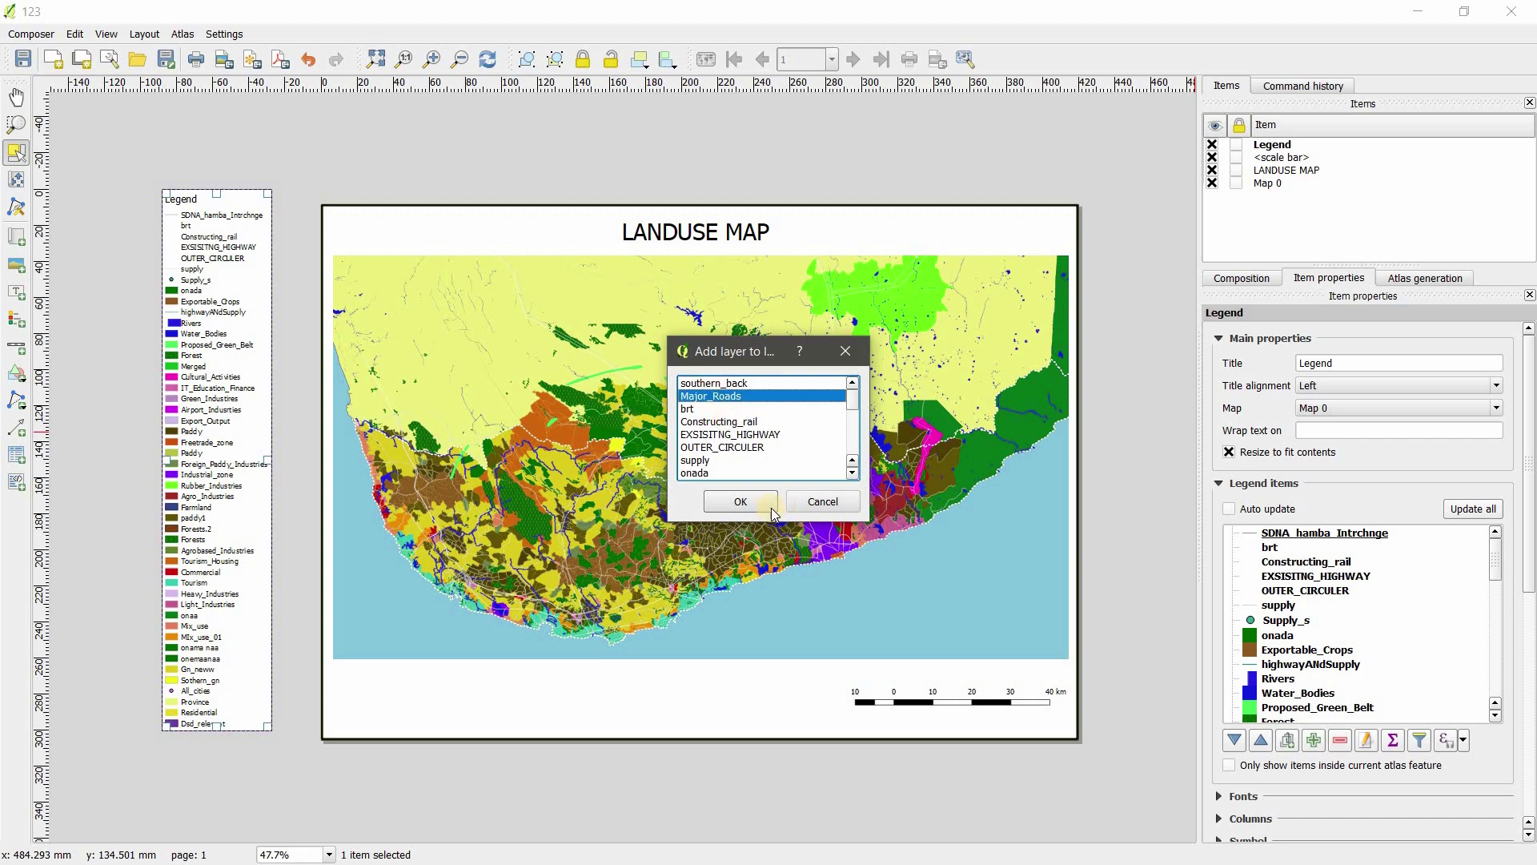
left_click(756, 502)
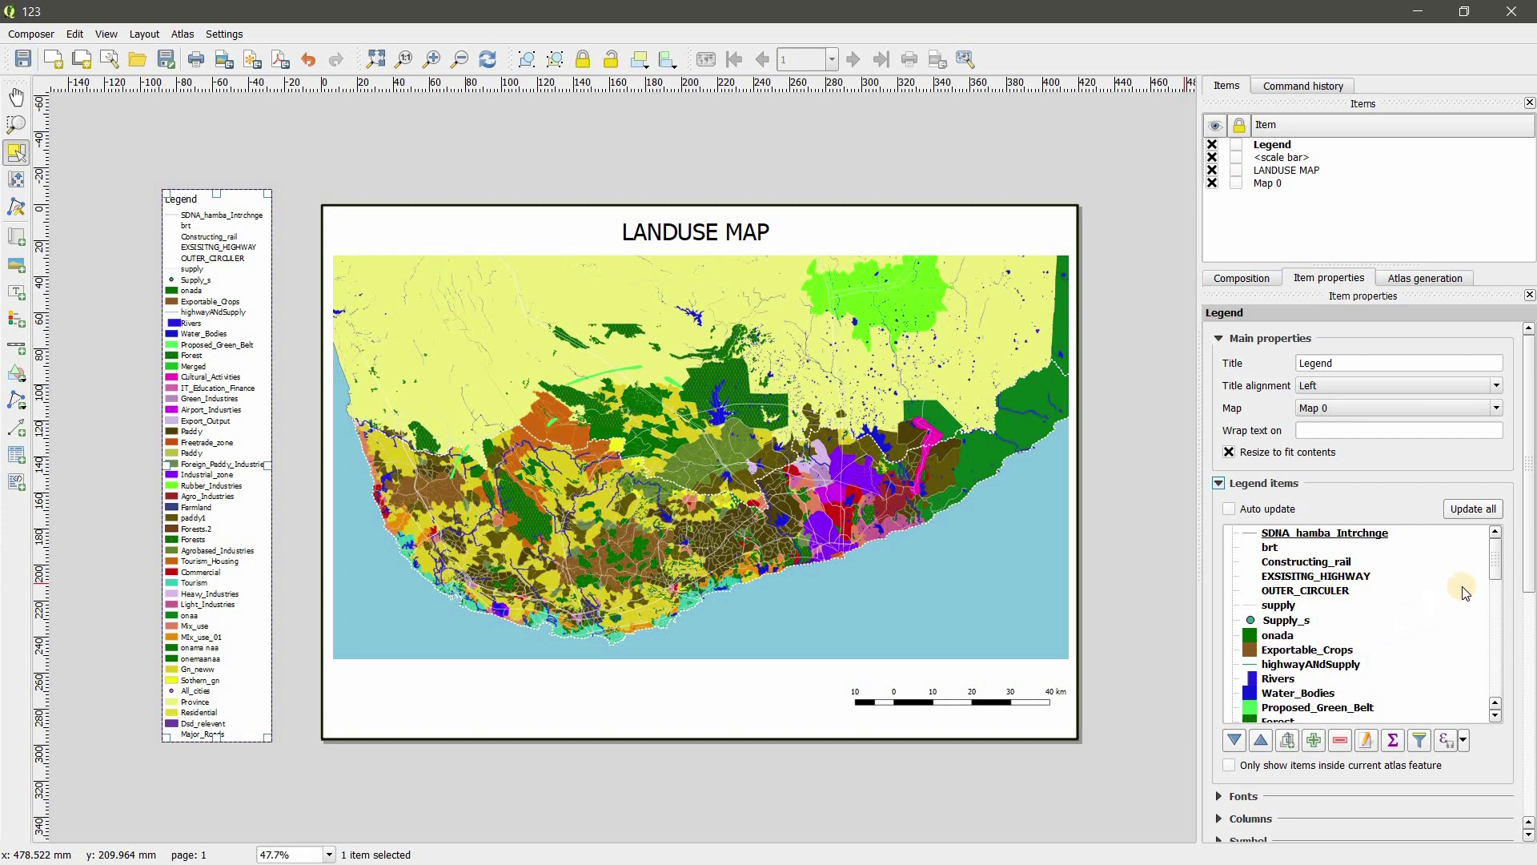
Rename Constructing_rail to Rail and remove the Supply_s and supply entries
double_click(1305, 562)
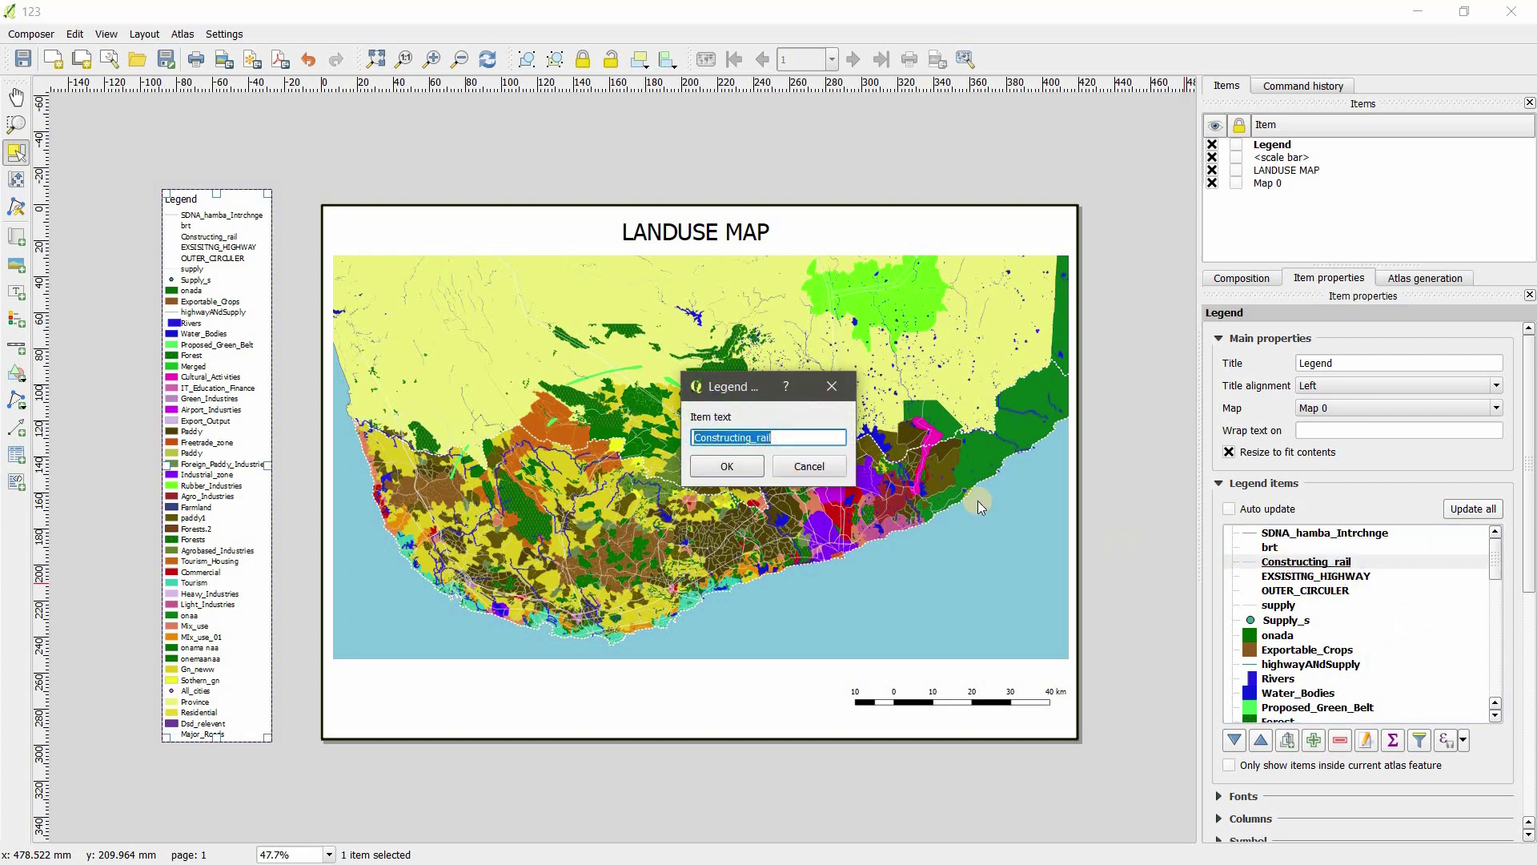
key("BackSpace")
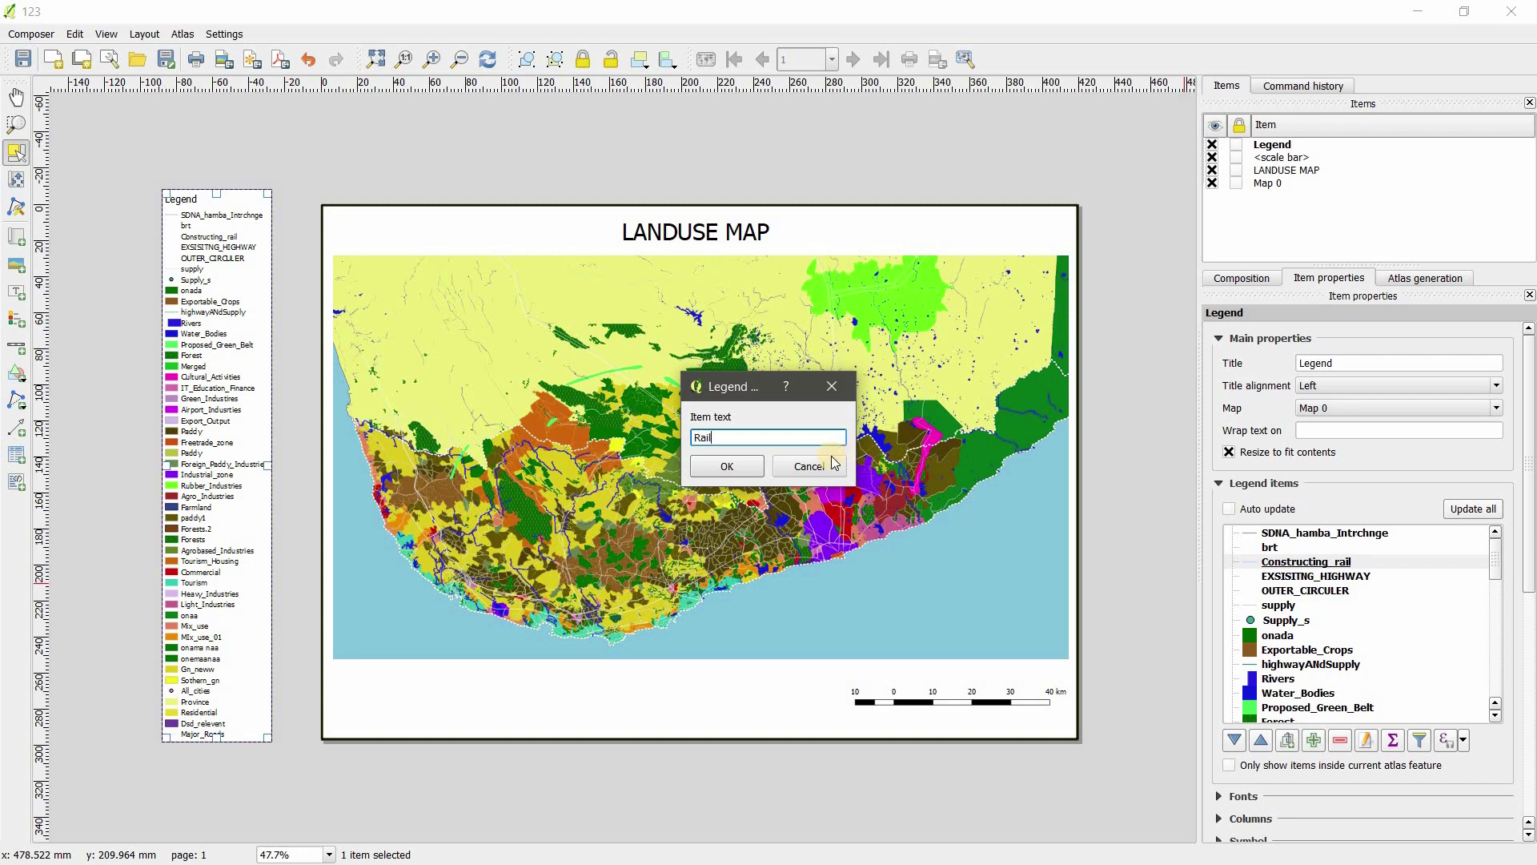
left_click(769, 466)
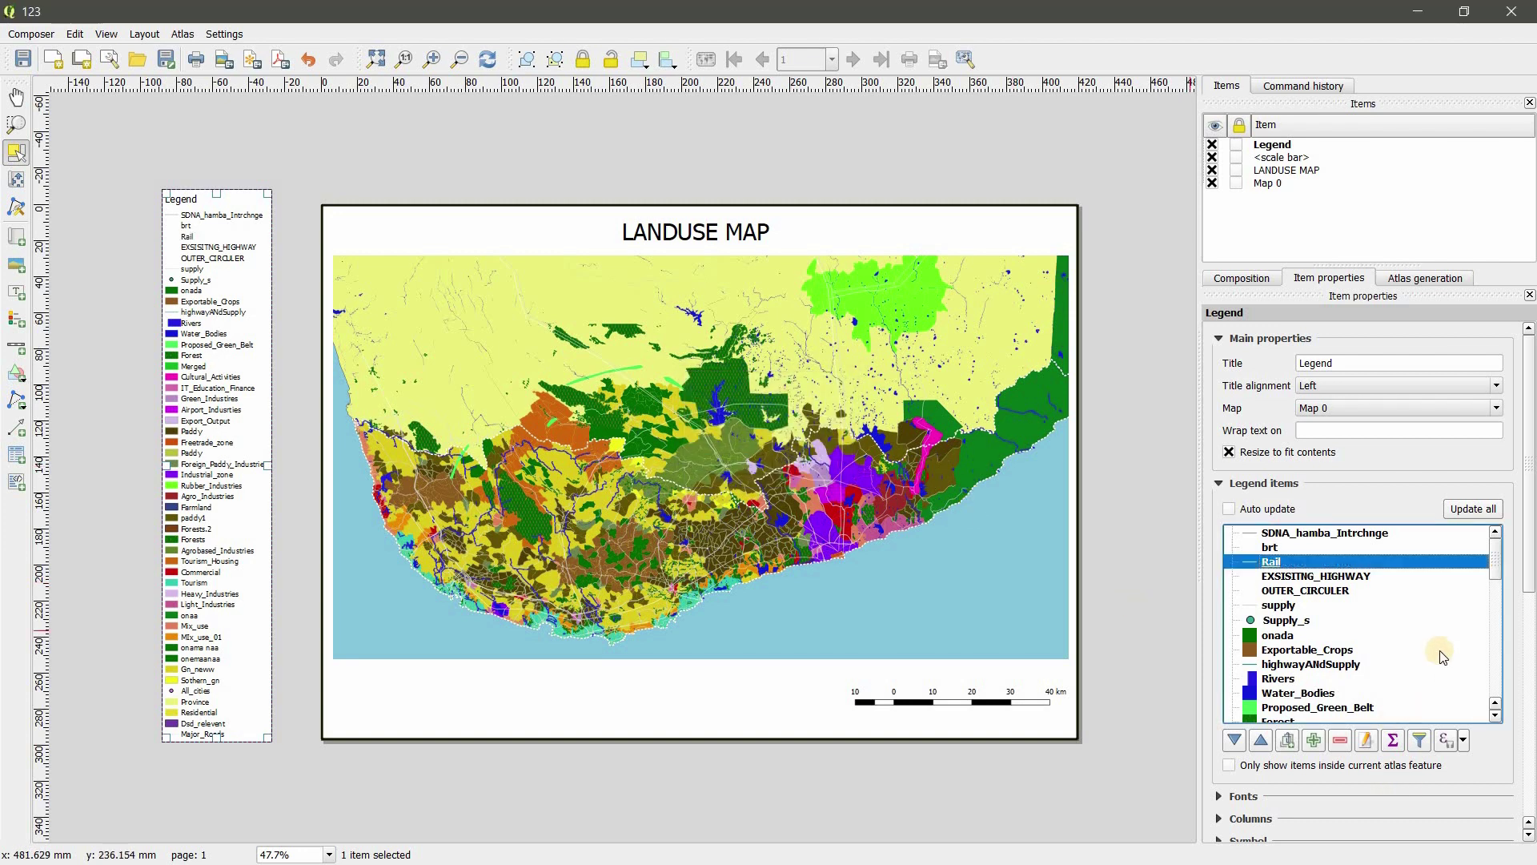
left_click(1291, 622)
left_click(1339, 741)
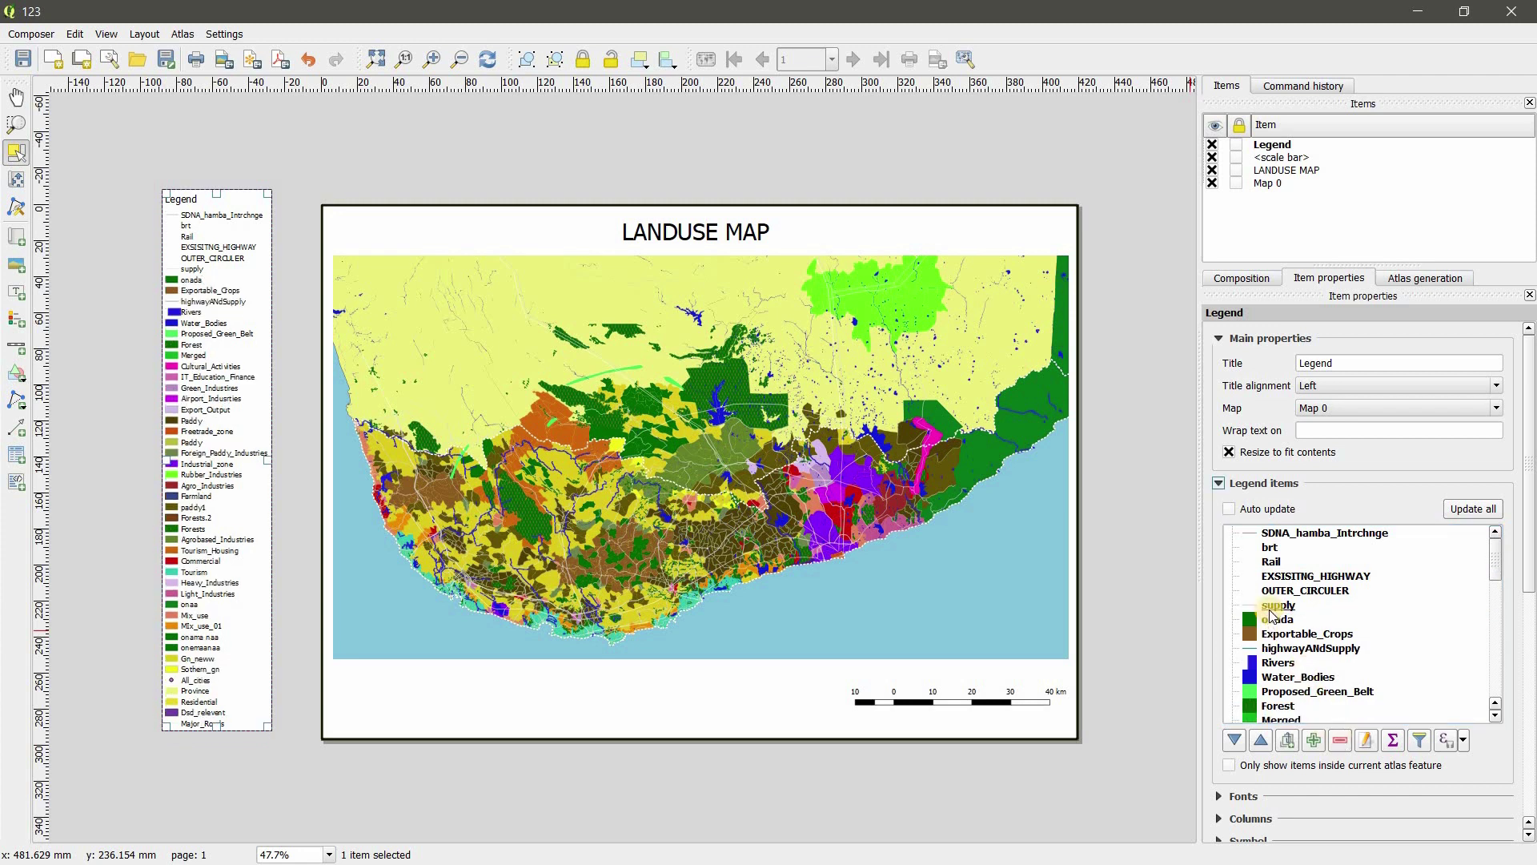
left_click(1340, 741)
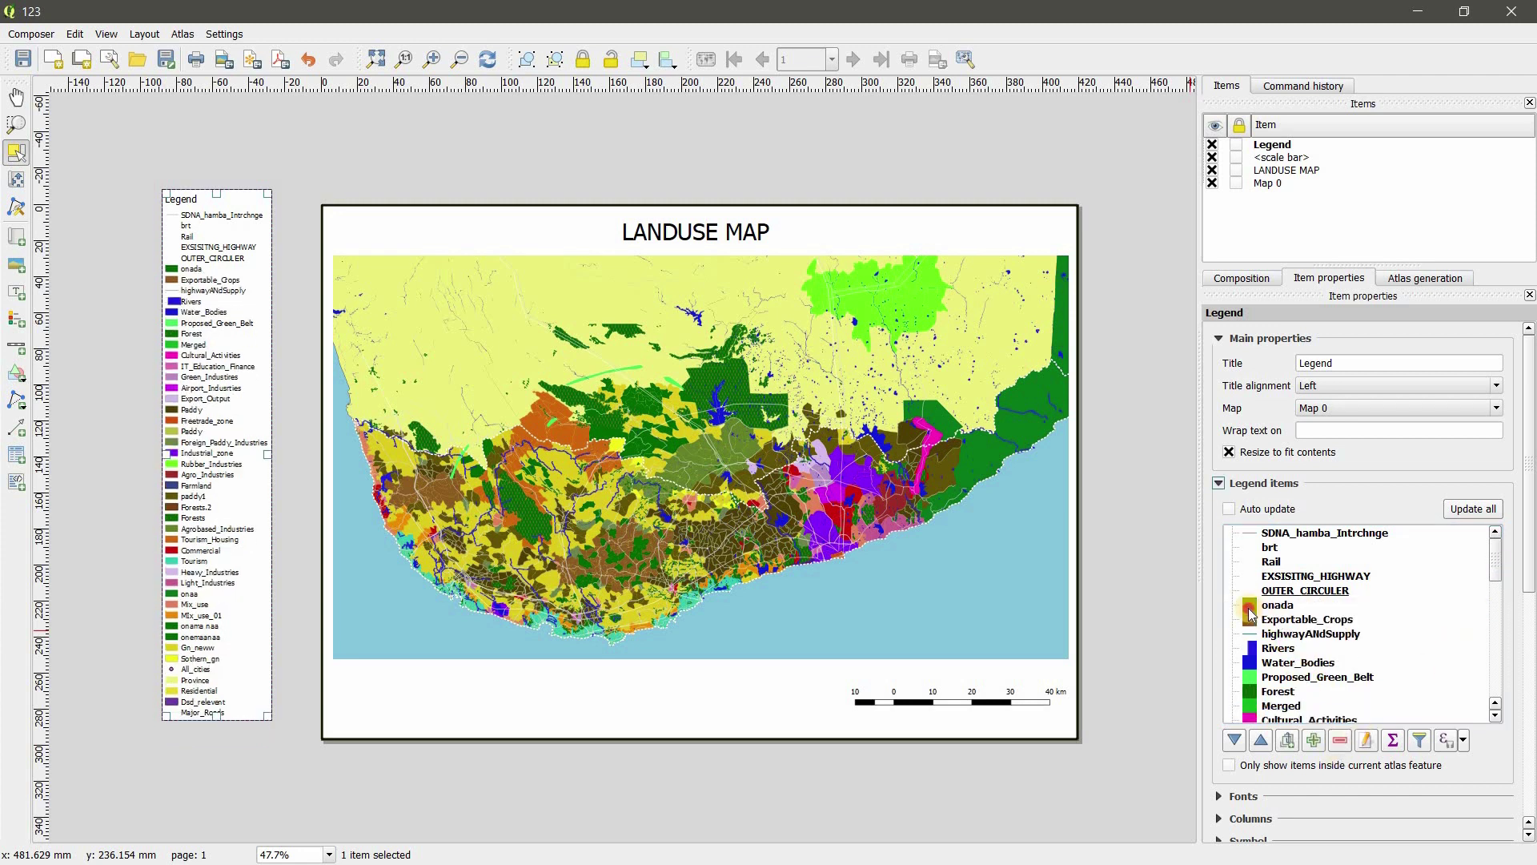
Relabel the onada legend entry as 1
left_click(1366, 740)
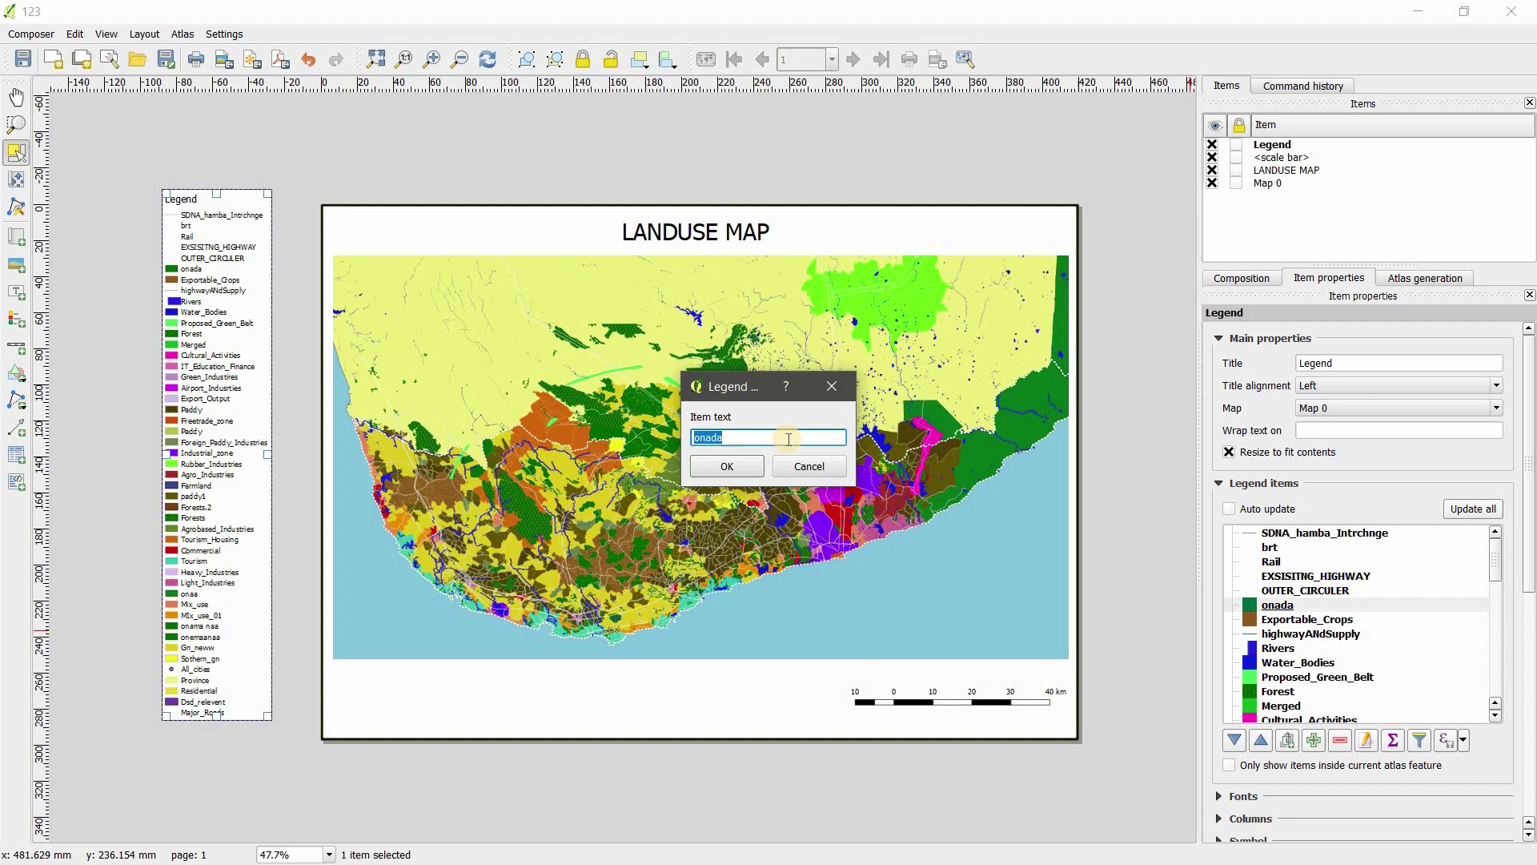
type("1")
left_click(724, 468)
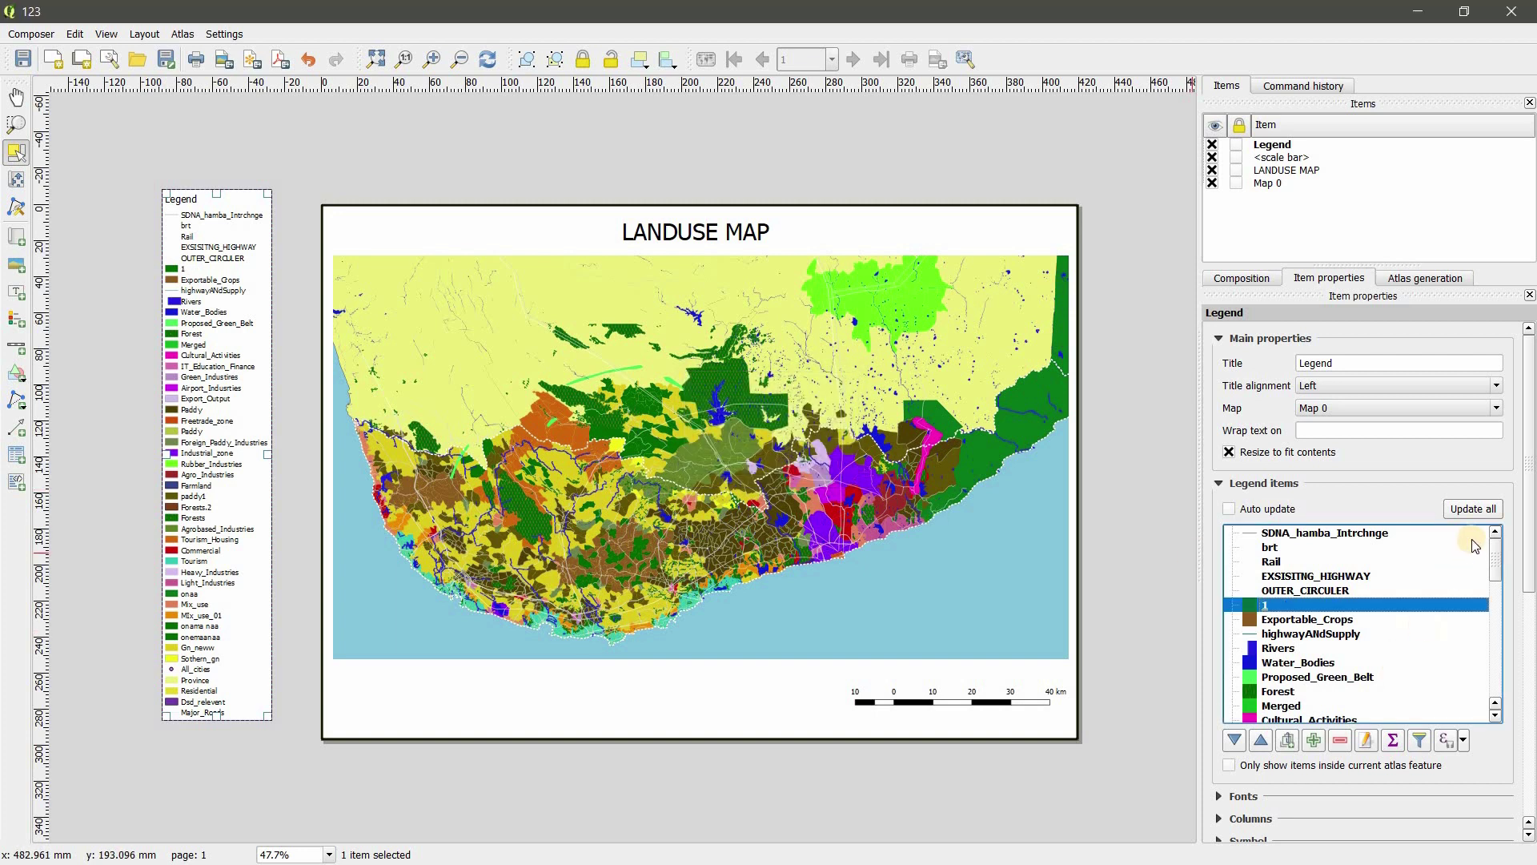
left_click(1237, 796)
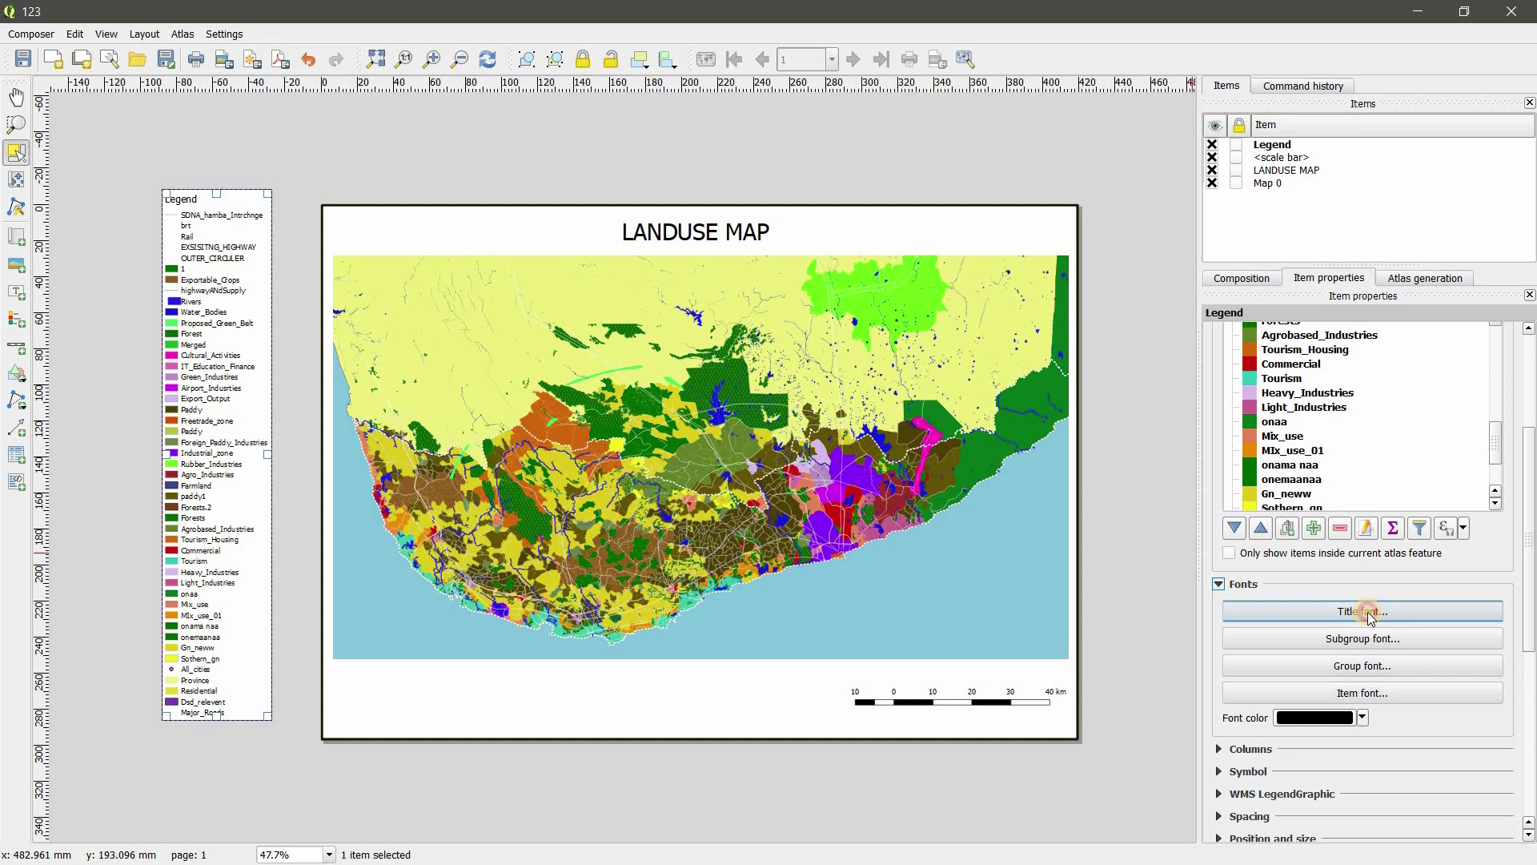
Set the legend title font to bold, size 20
left_click(1369, 614)
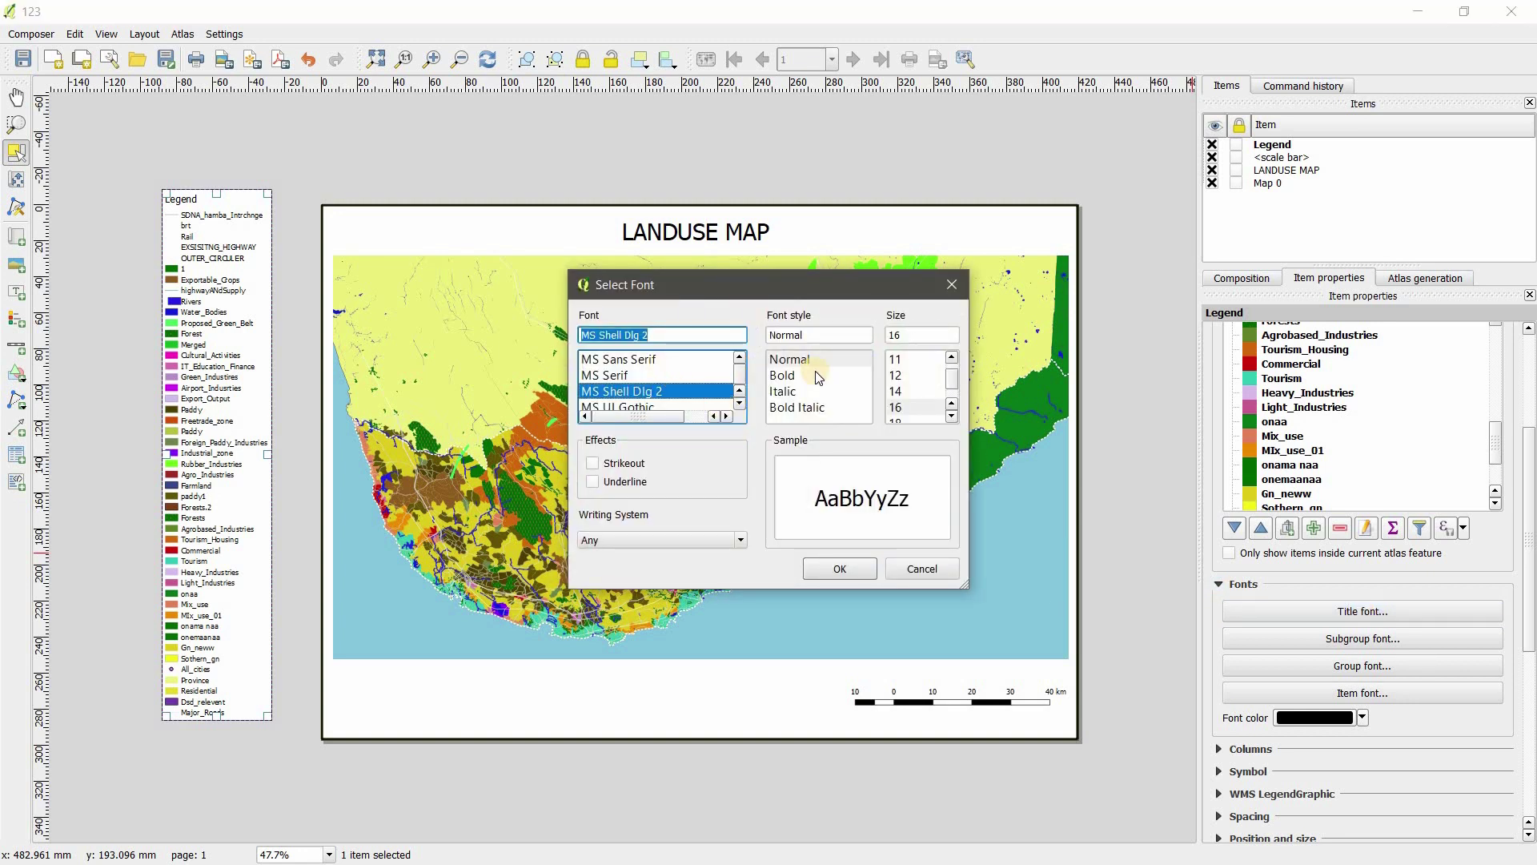
left_click(783, 374)
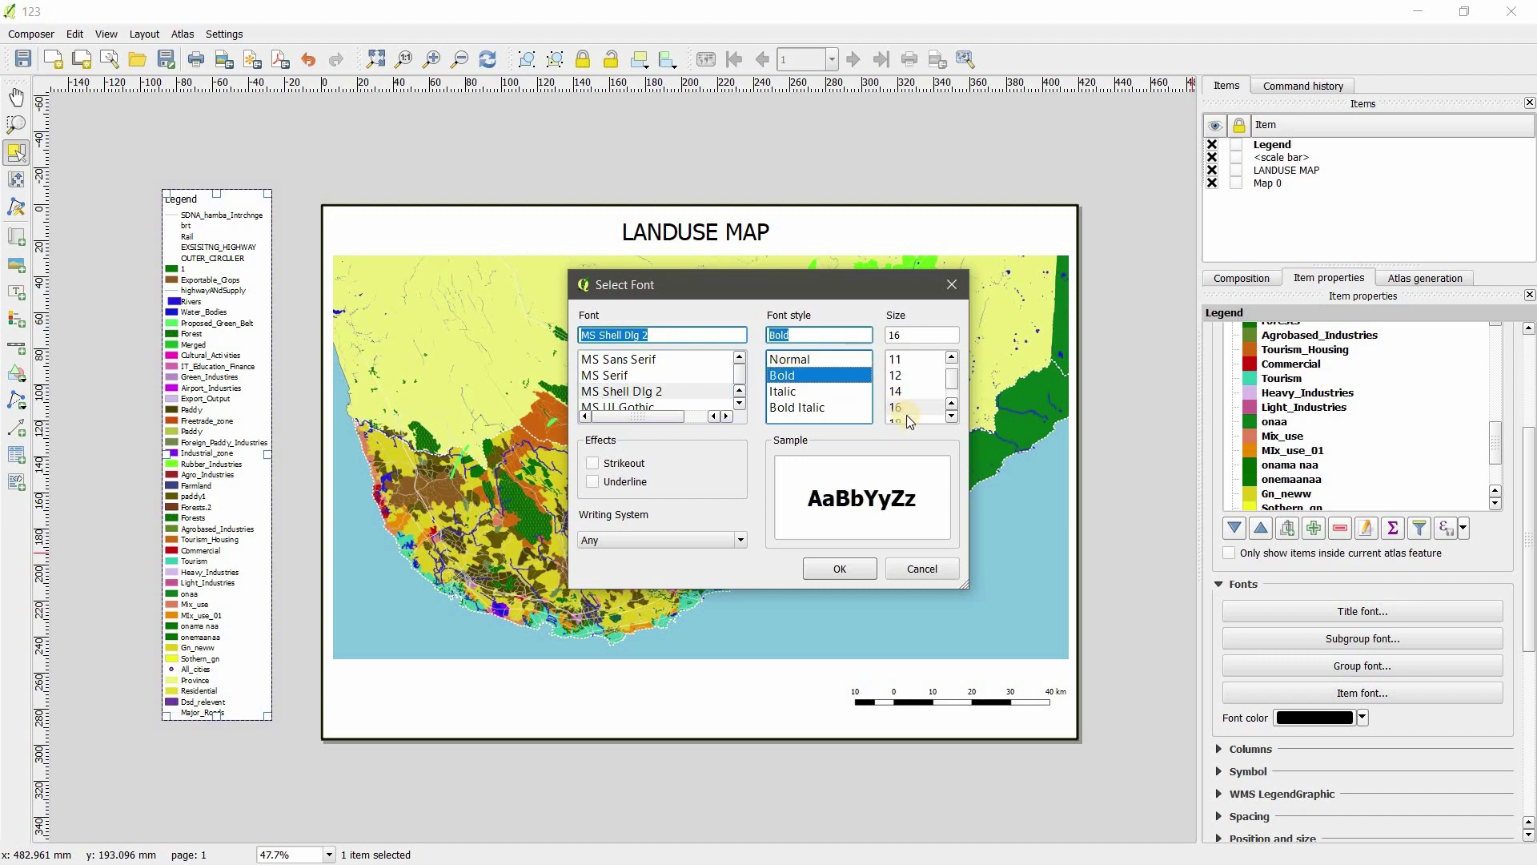
scroll(909, 403, "down", 1)
left_click(897, 392)
left_click(840, 568)
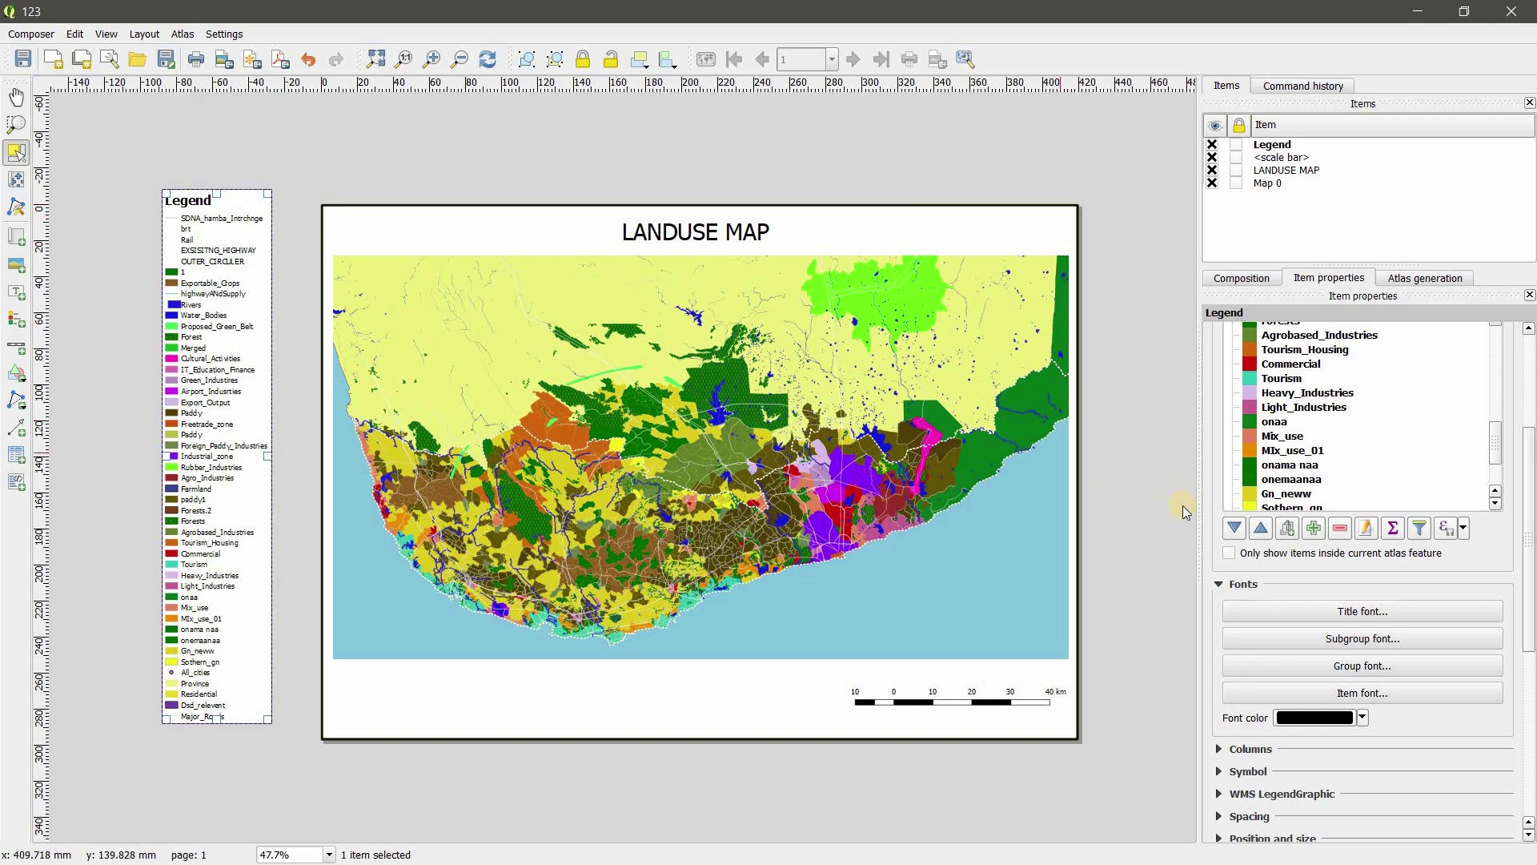
Keep the legend item font in normal weight after briefly trying bold
left_click(1428, 690)
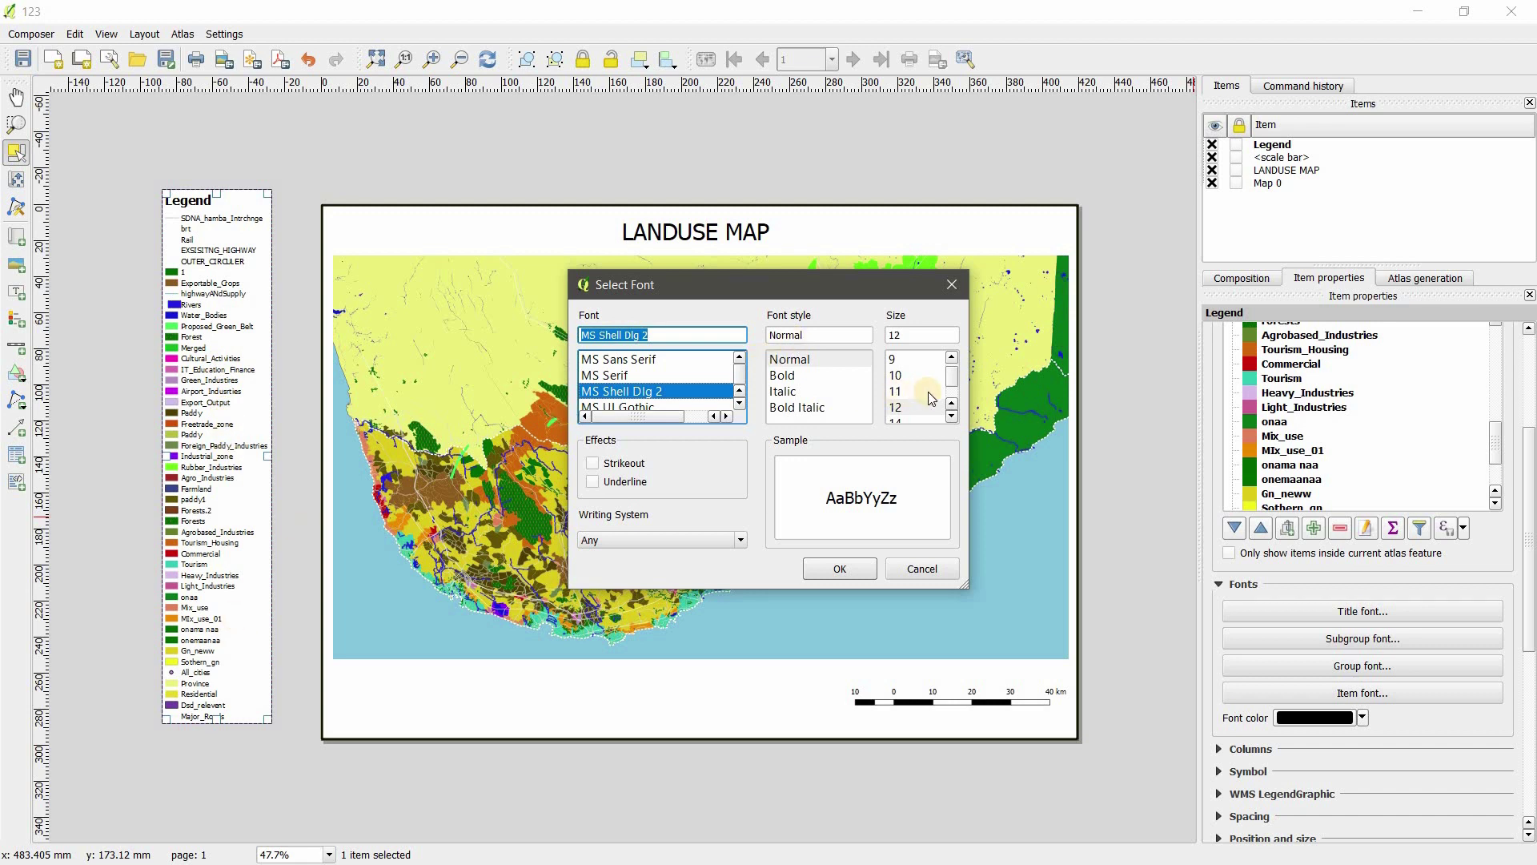
left_click(805, 377)
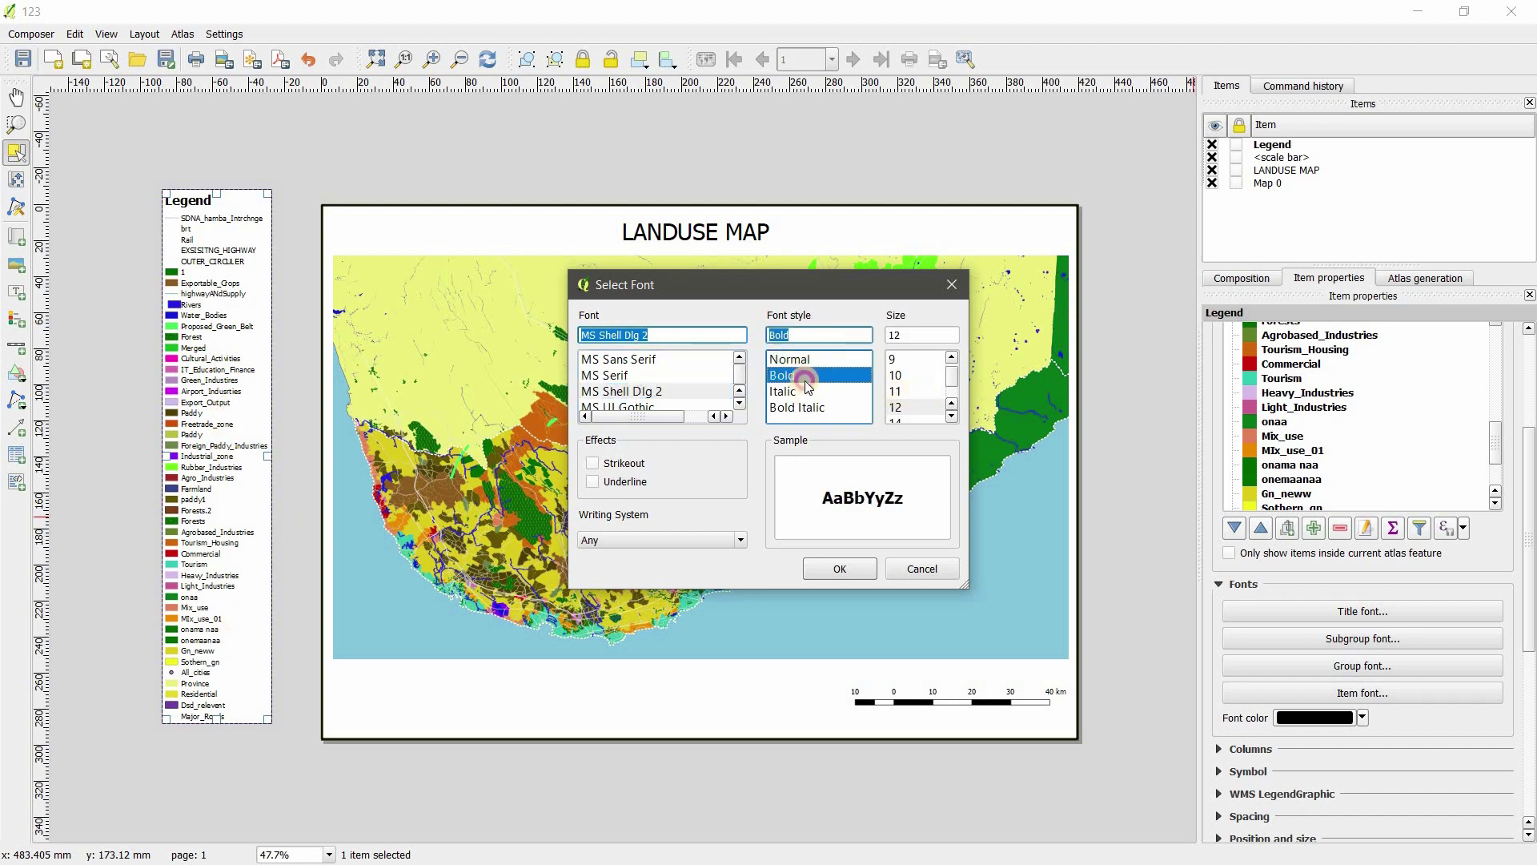
left_click(855, 570)
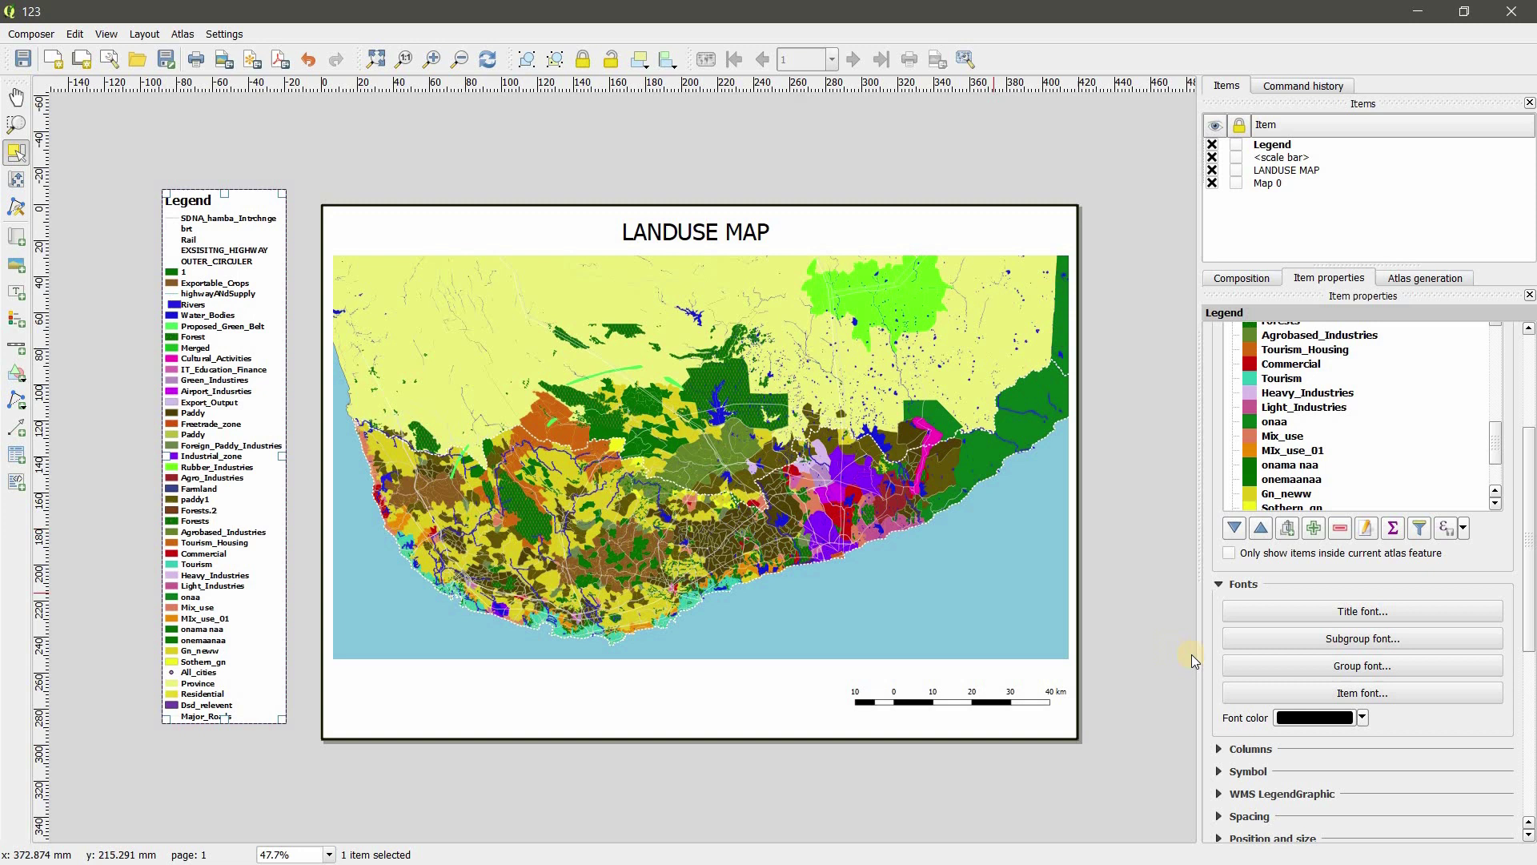
left_click(1373, 693)
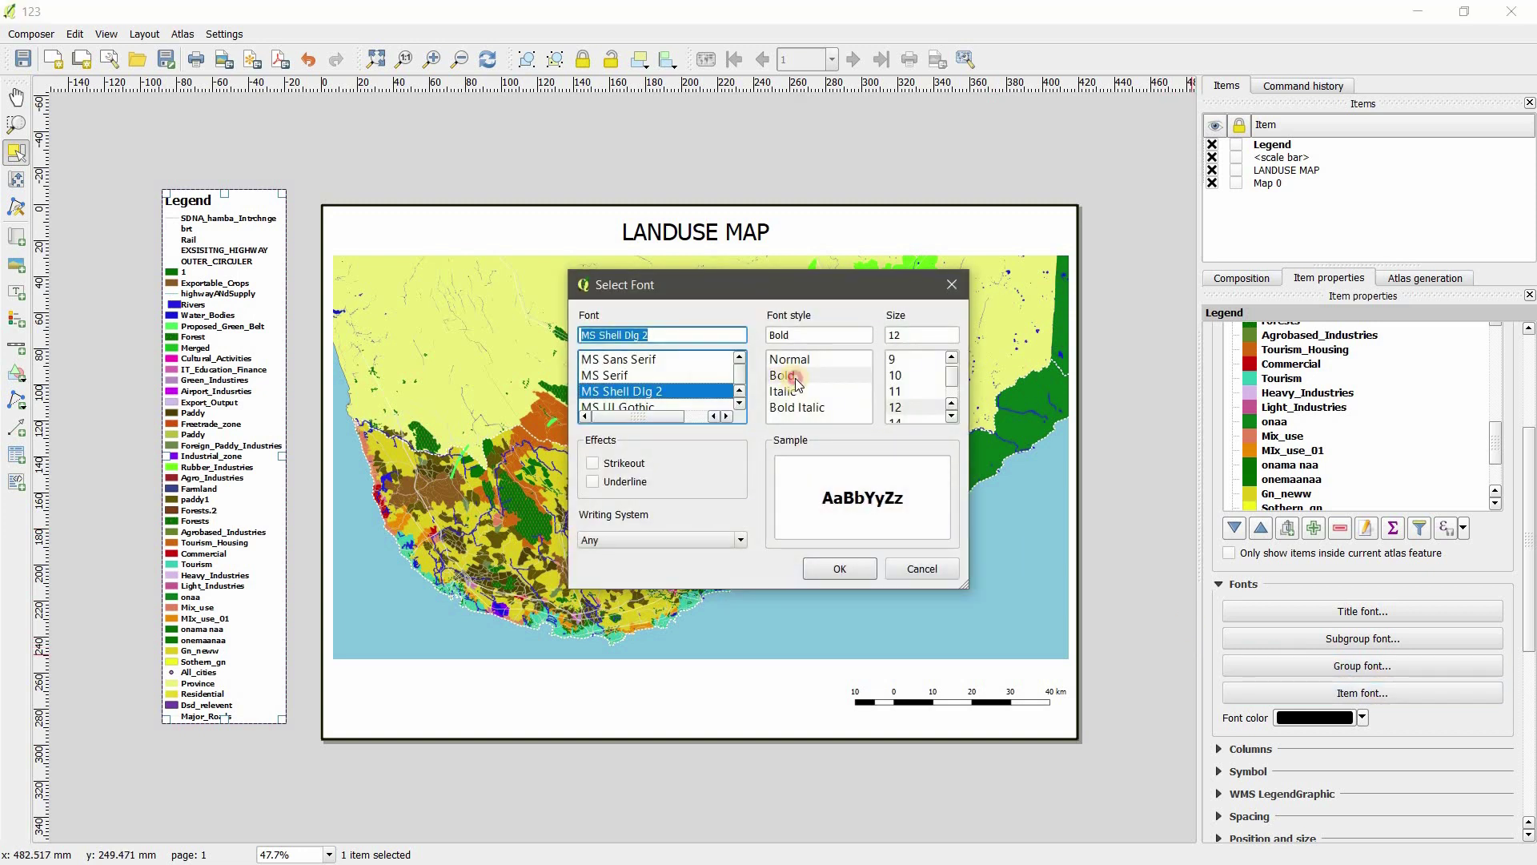
left_click(797, 378)
left_click(785, 359)
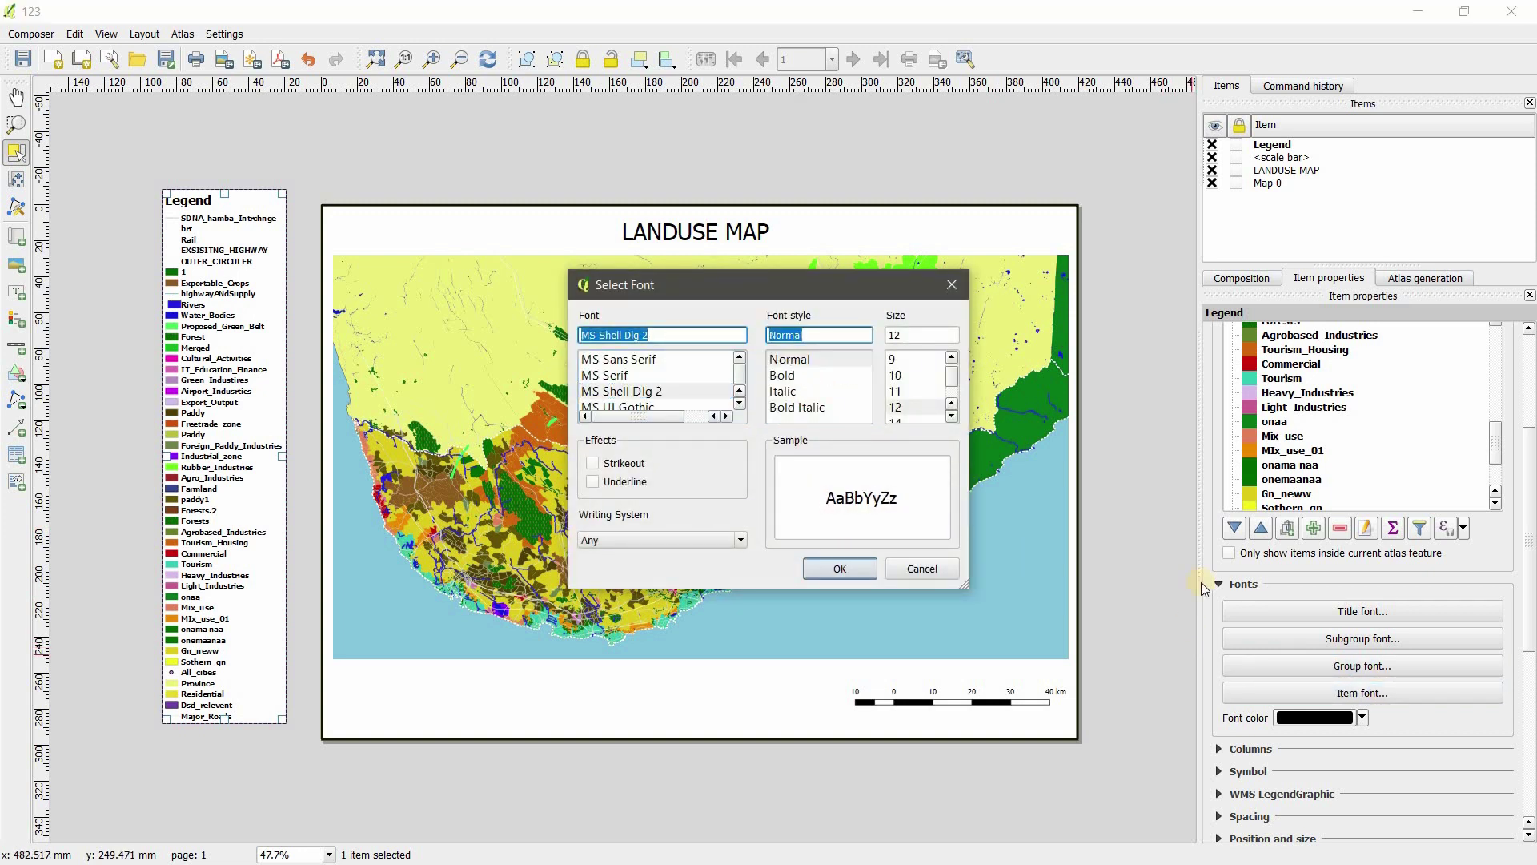
key("Return")
left_click_drag(1529, 596, 1433, 651)
left_click(1216, 610)
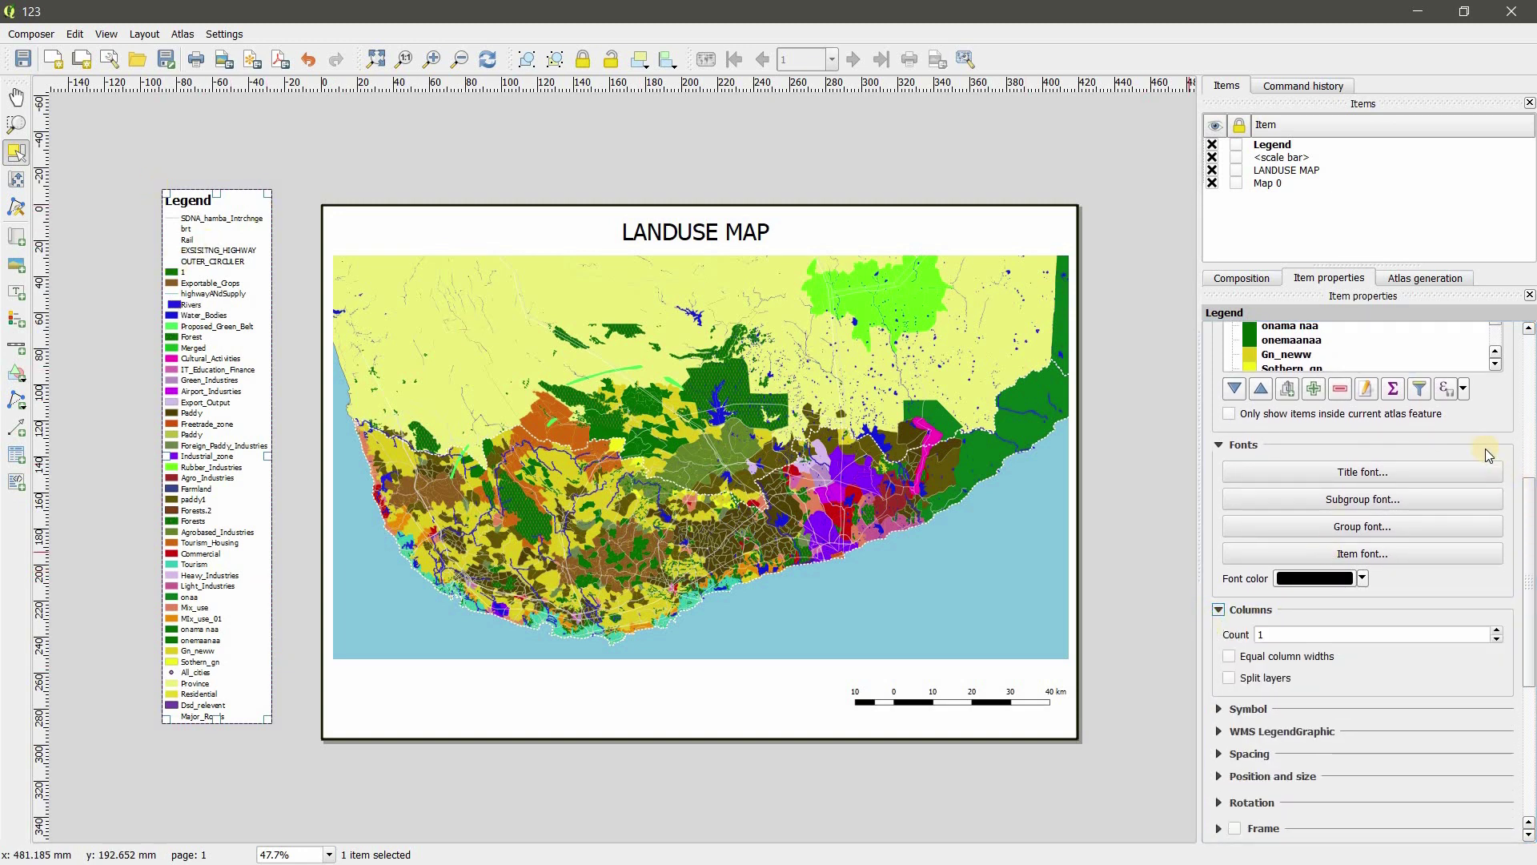
Raise the legend's column count to 6 and drag it below the map near the page bottom
left_click(1500, 630)
left_click(1500, 629)
left_click(1500, 630)
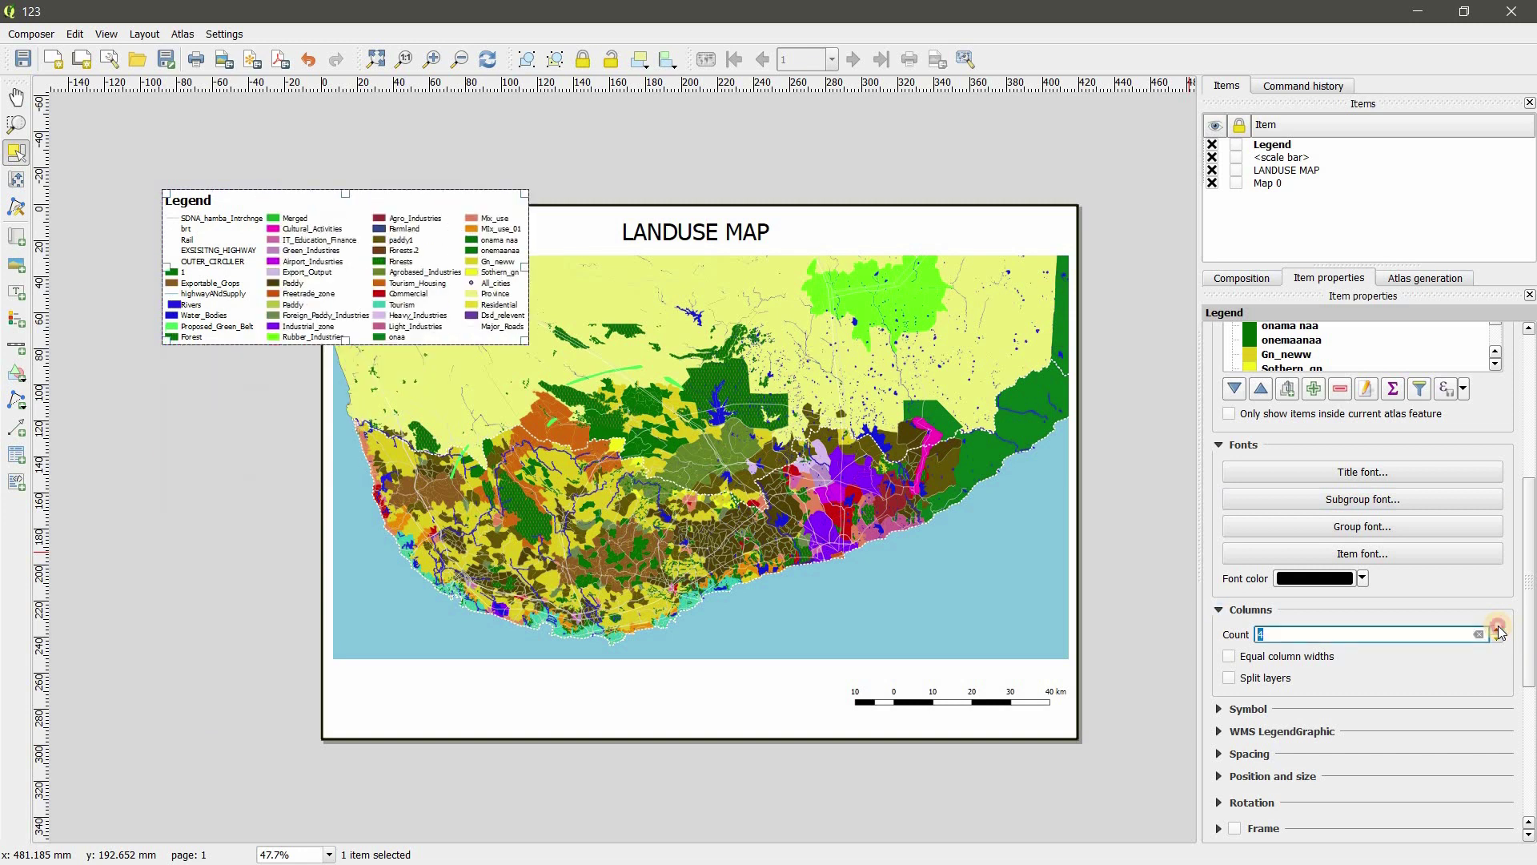
left_click(1500, 630)
left_click(1500, 630)
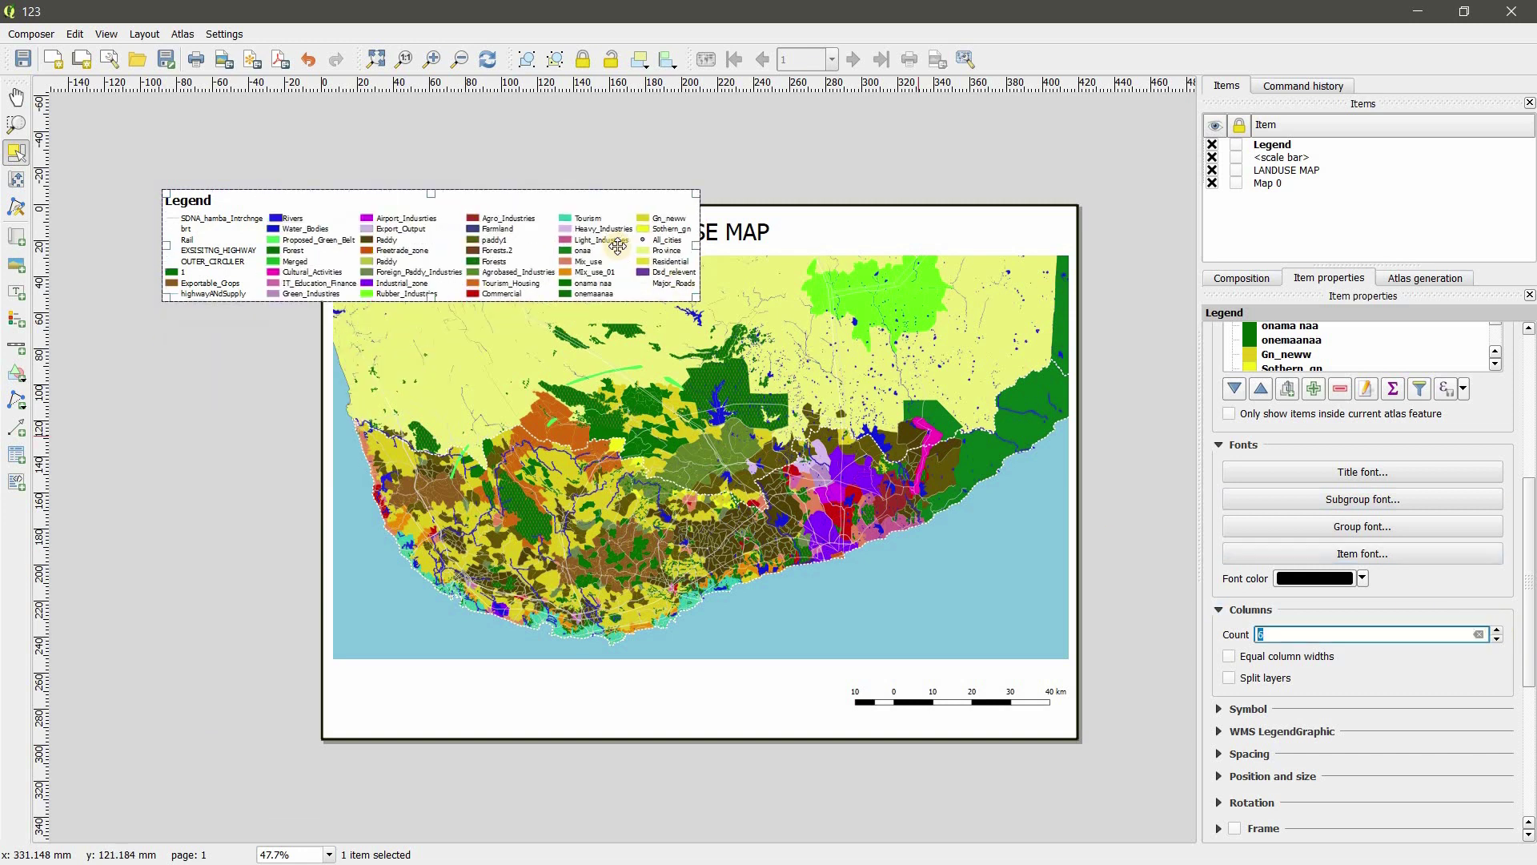
left_click_drag(585, 233, 757, 711)
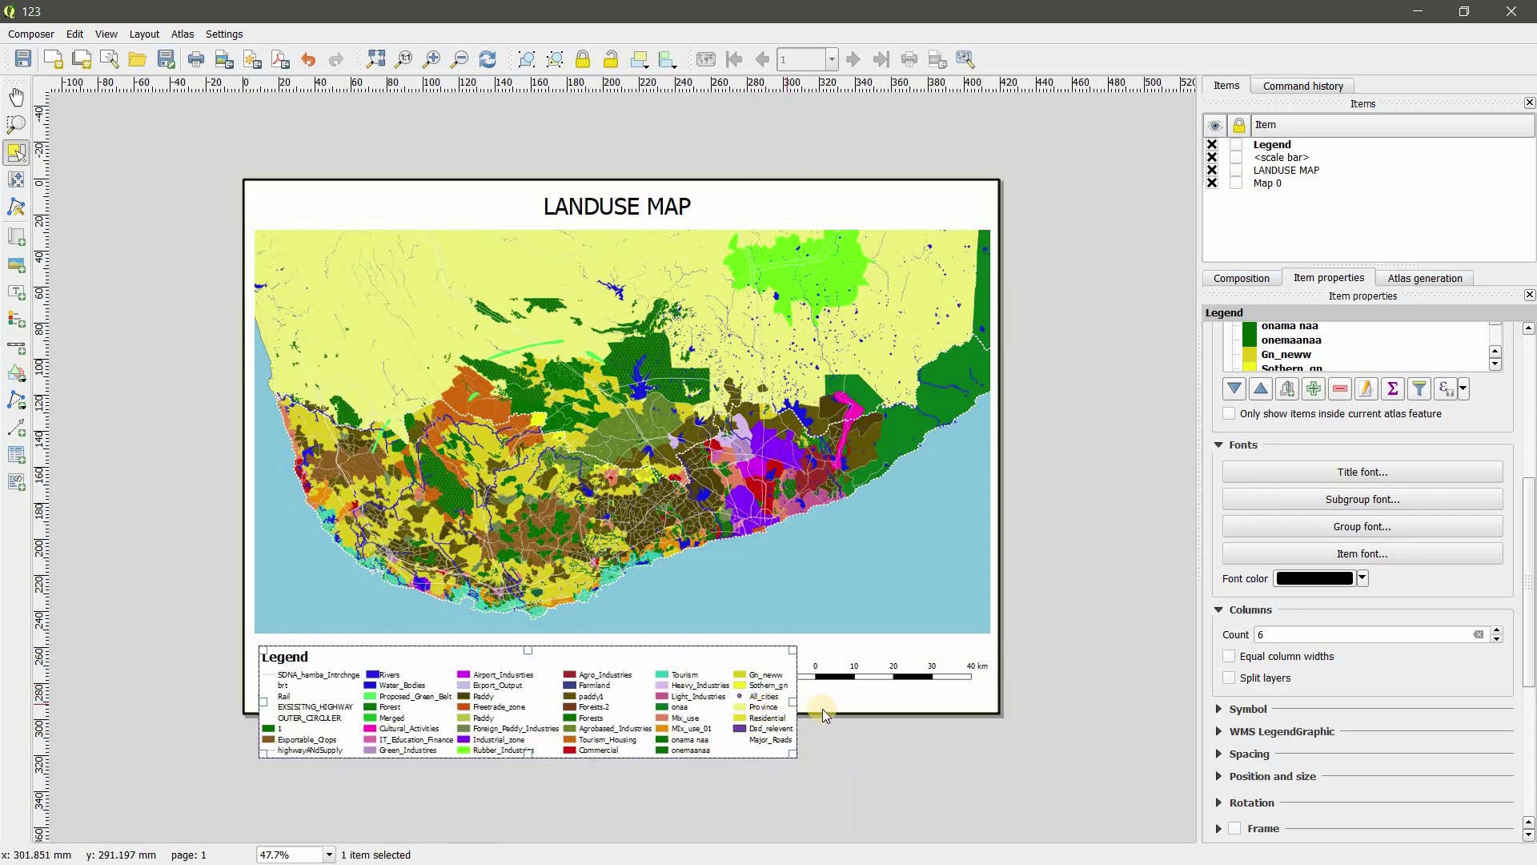
left_click_drag(1530, 623, 1512, 688)
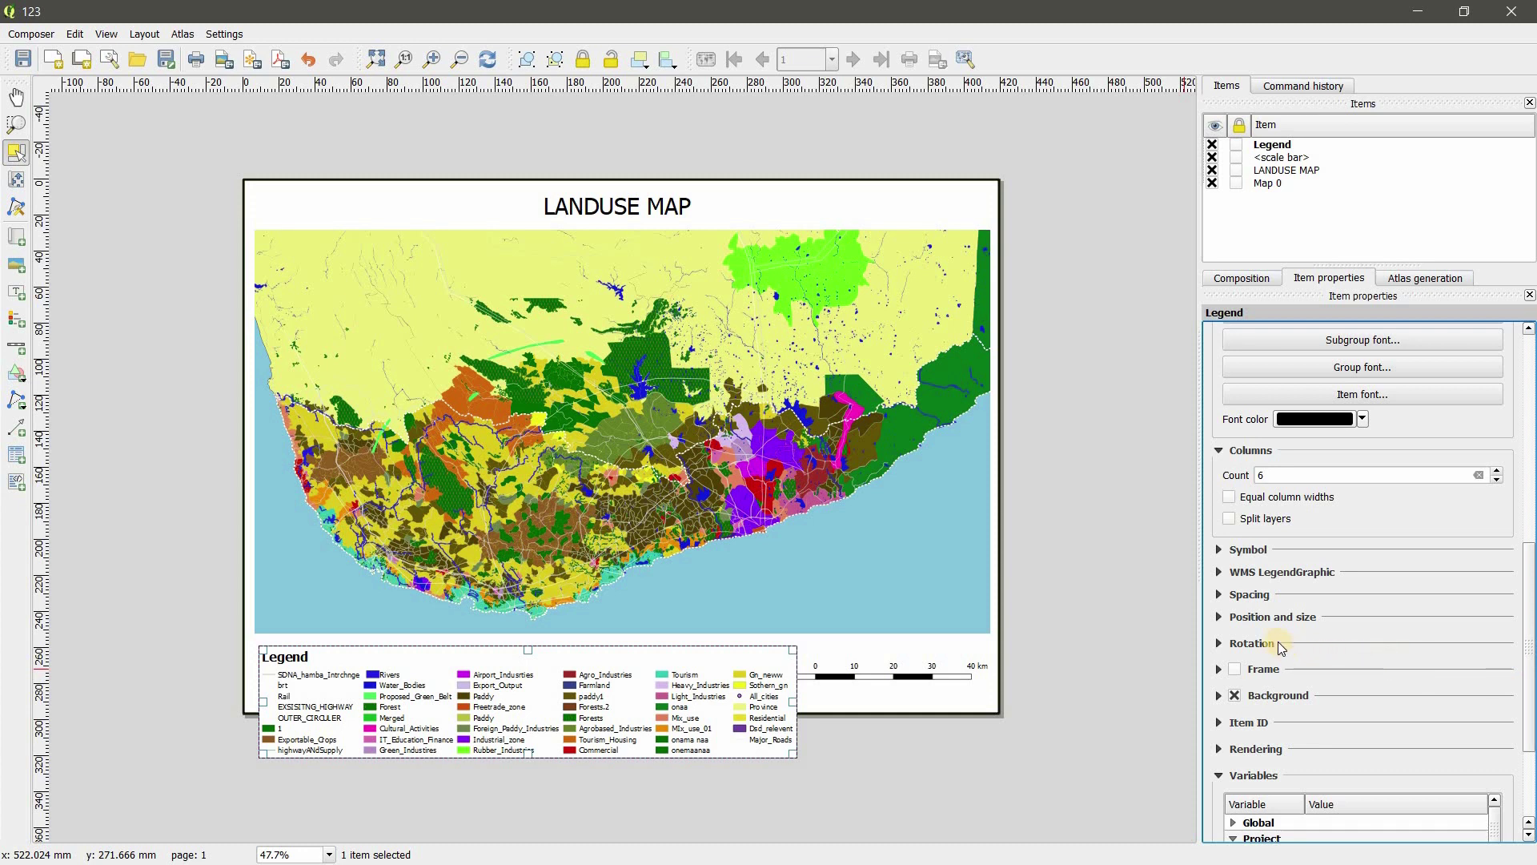
Remove the paddy1–Tourism_Housing and Commercial–onaa runs from the legend
scroll(1348, 429, "up", 5)
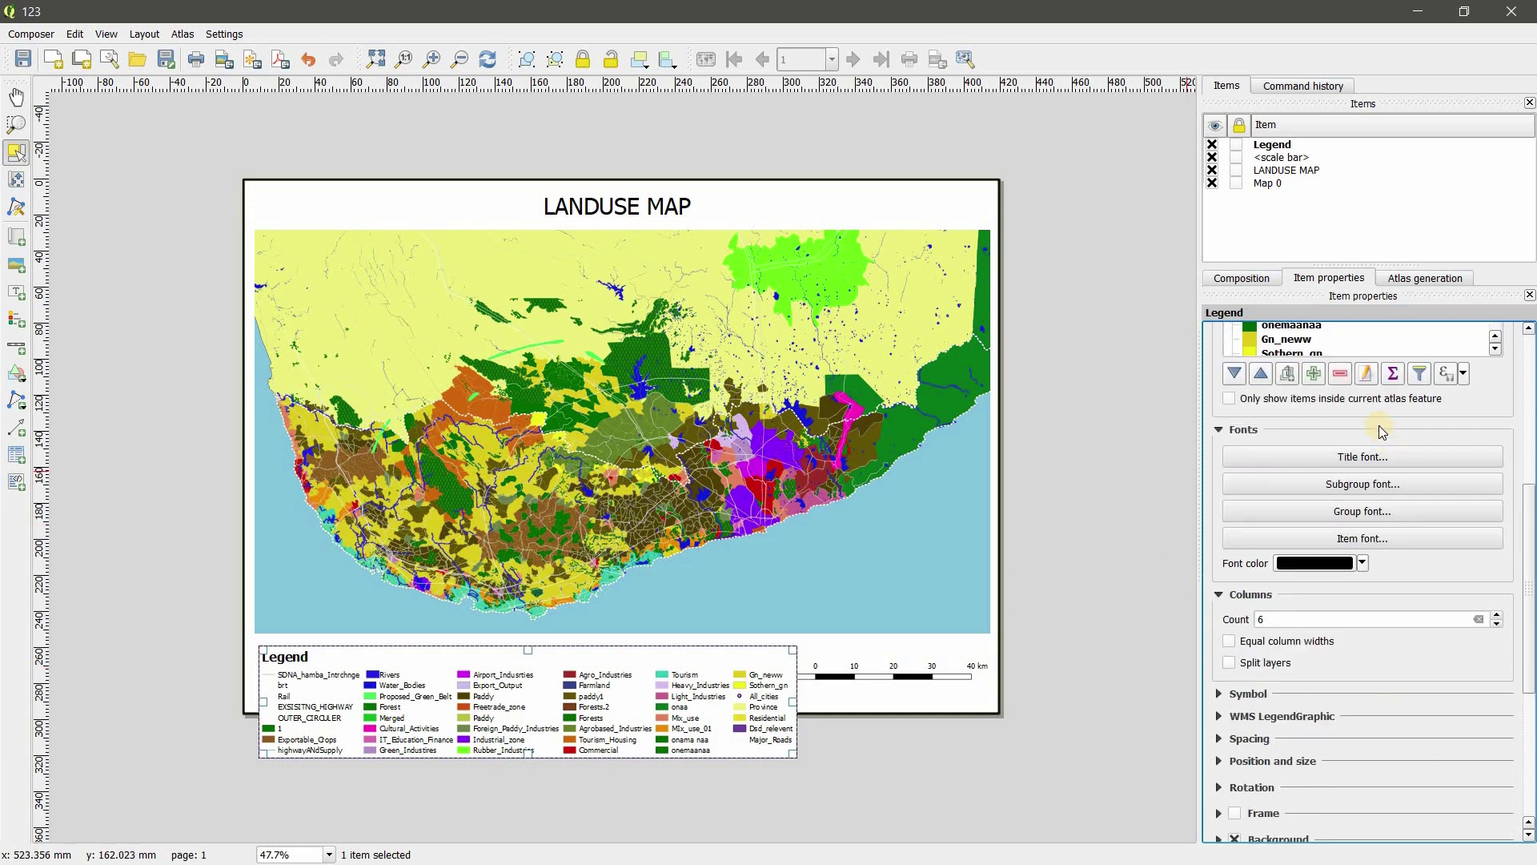
scroll(1341, 409, "up", 1)
left_click(1346, 363)
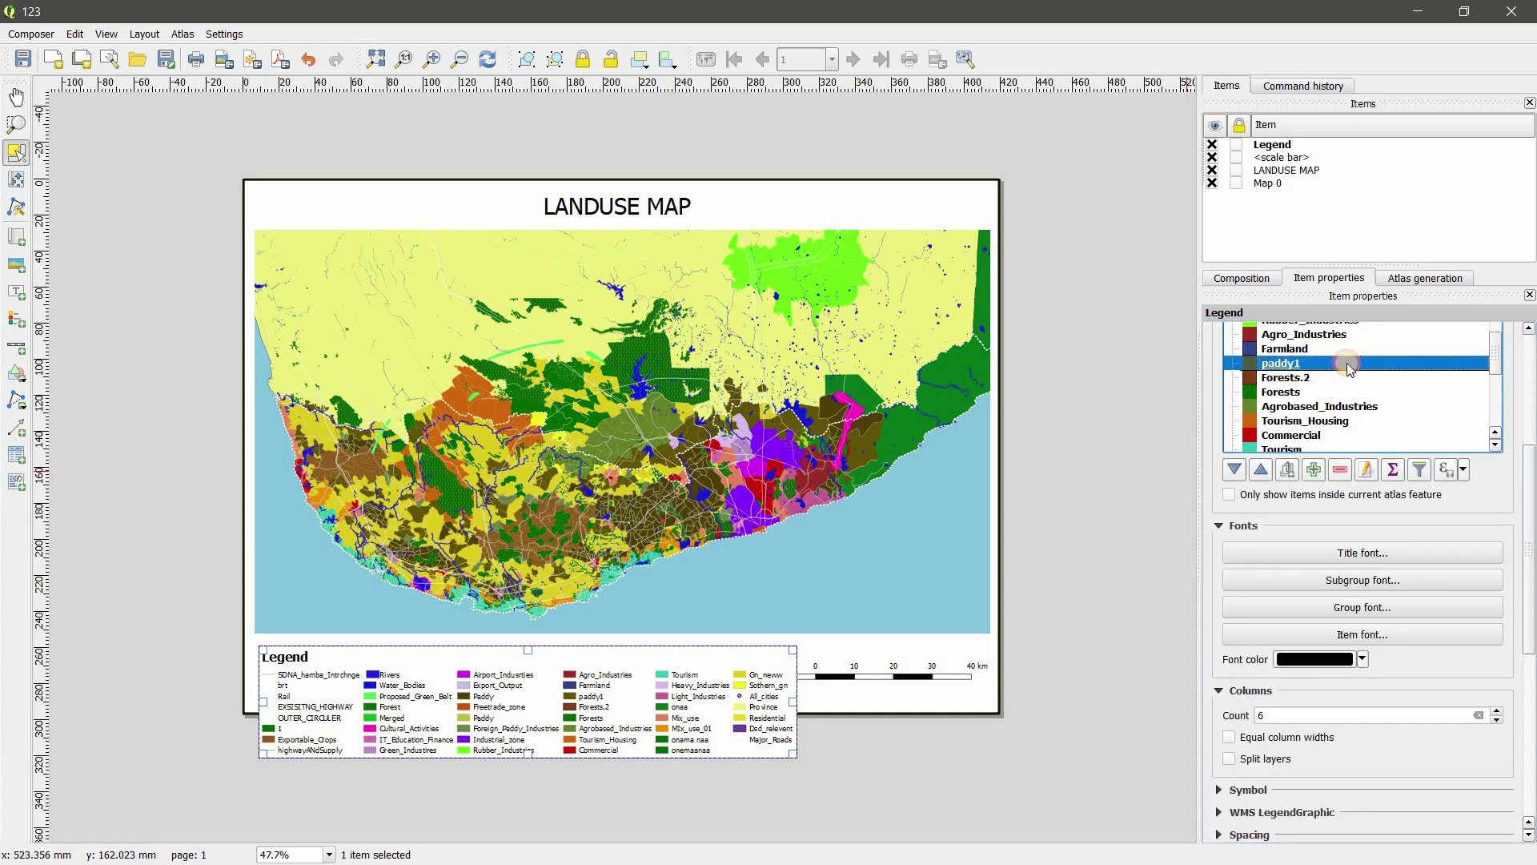
left_click(1297, 420, "shift")
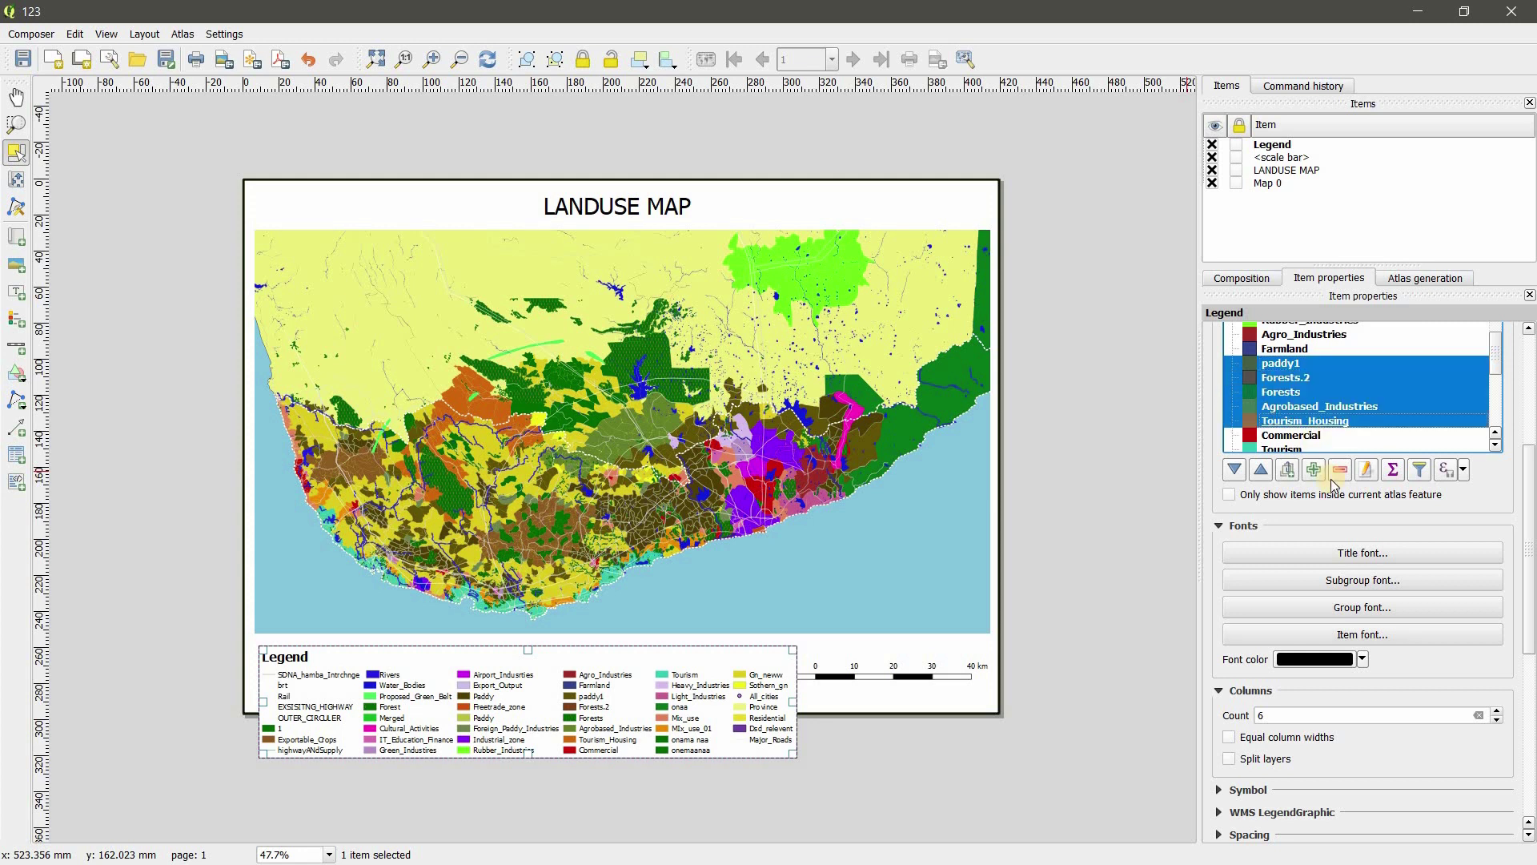
left_click(1347, 475)
left_click(1301, 421, "shift")
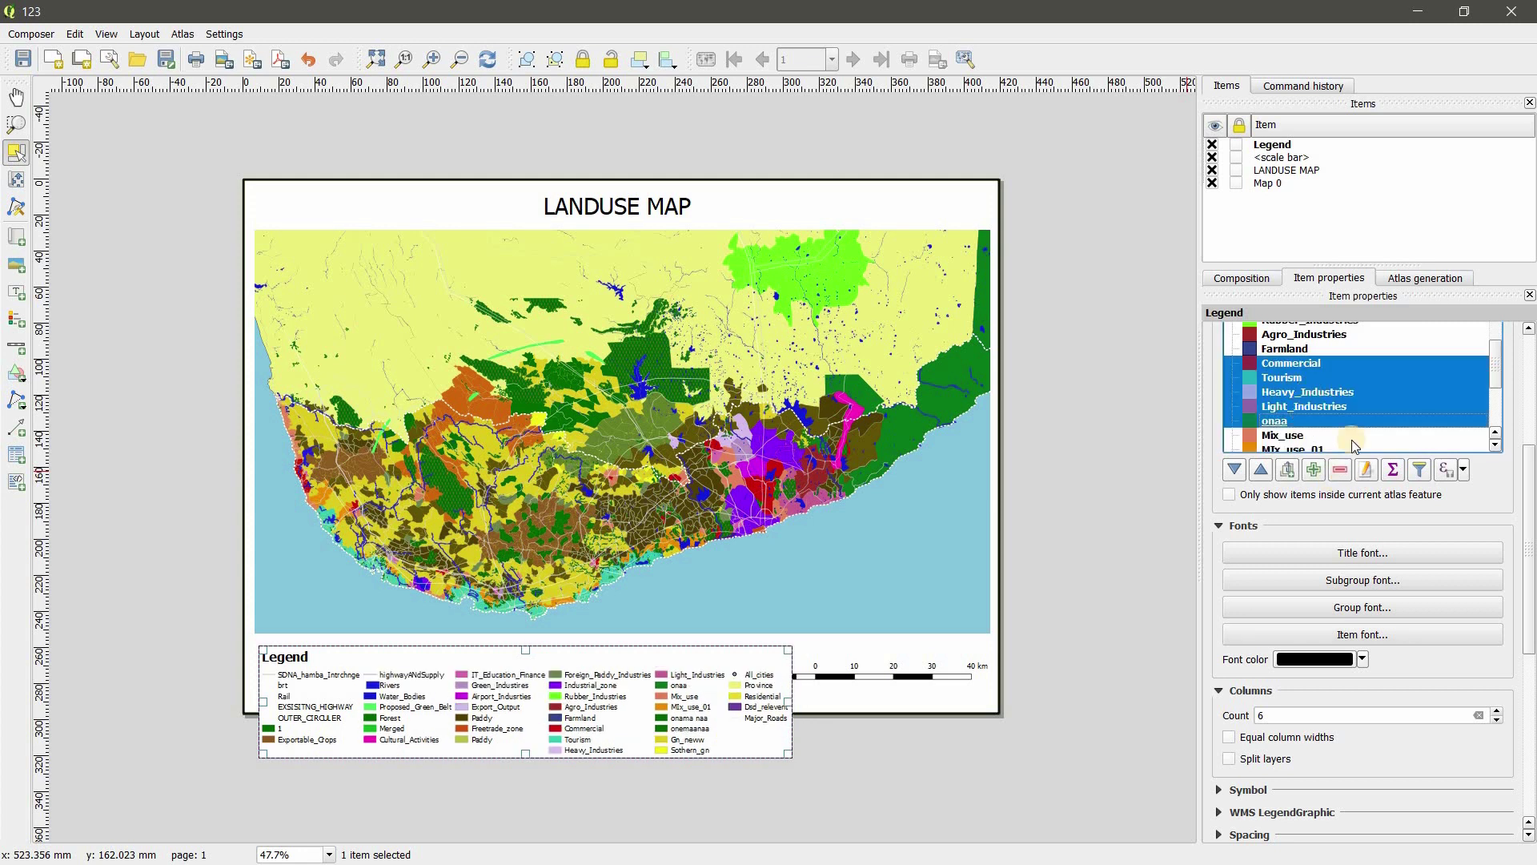
left_click(1348, 478)
Remove Mix_use through onemaanaa and Gn_neww through Residential from the legend
left_click(1283, 349, "shift")
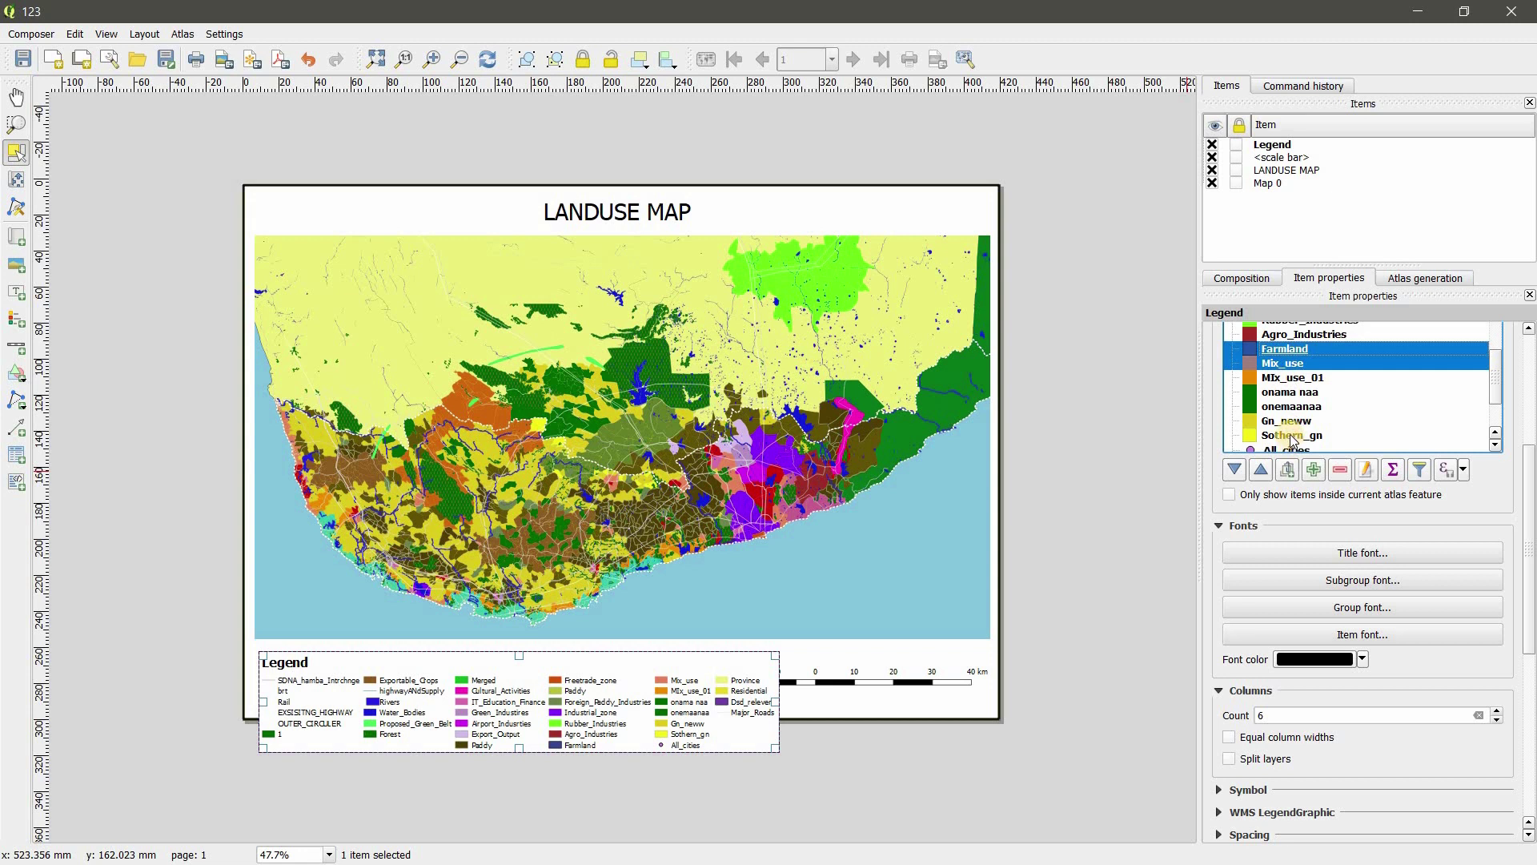
left_click(1293, 406, "shift")
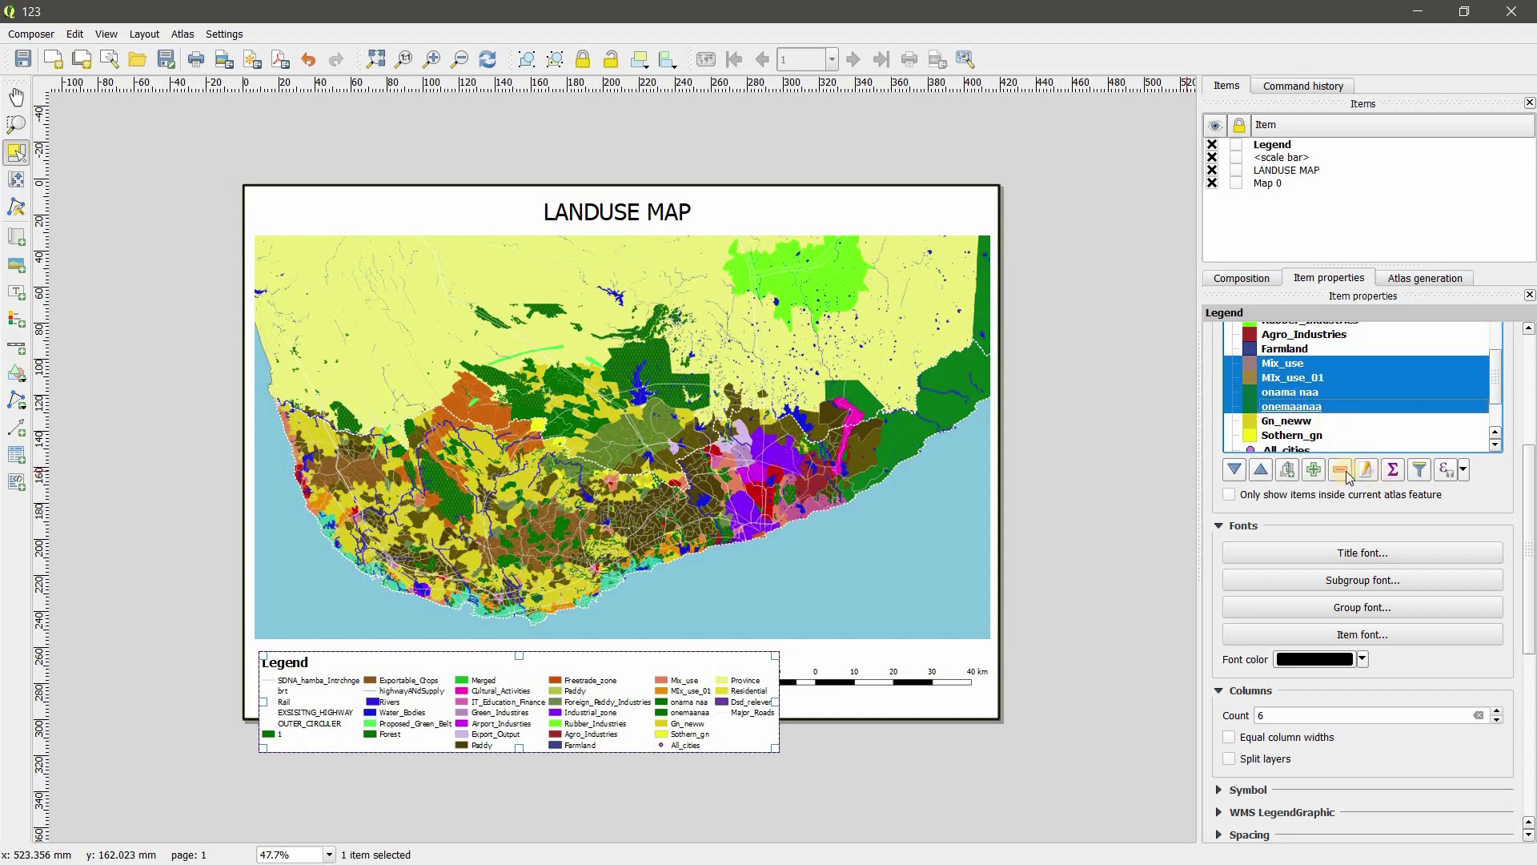
left_click(1339, 464)
left_click(1284, 349)
left_click(1286, 363, "shift")
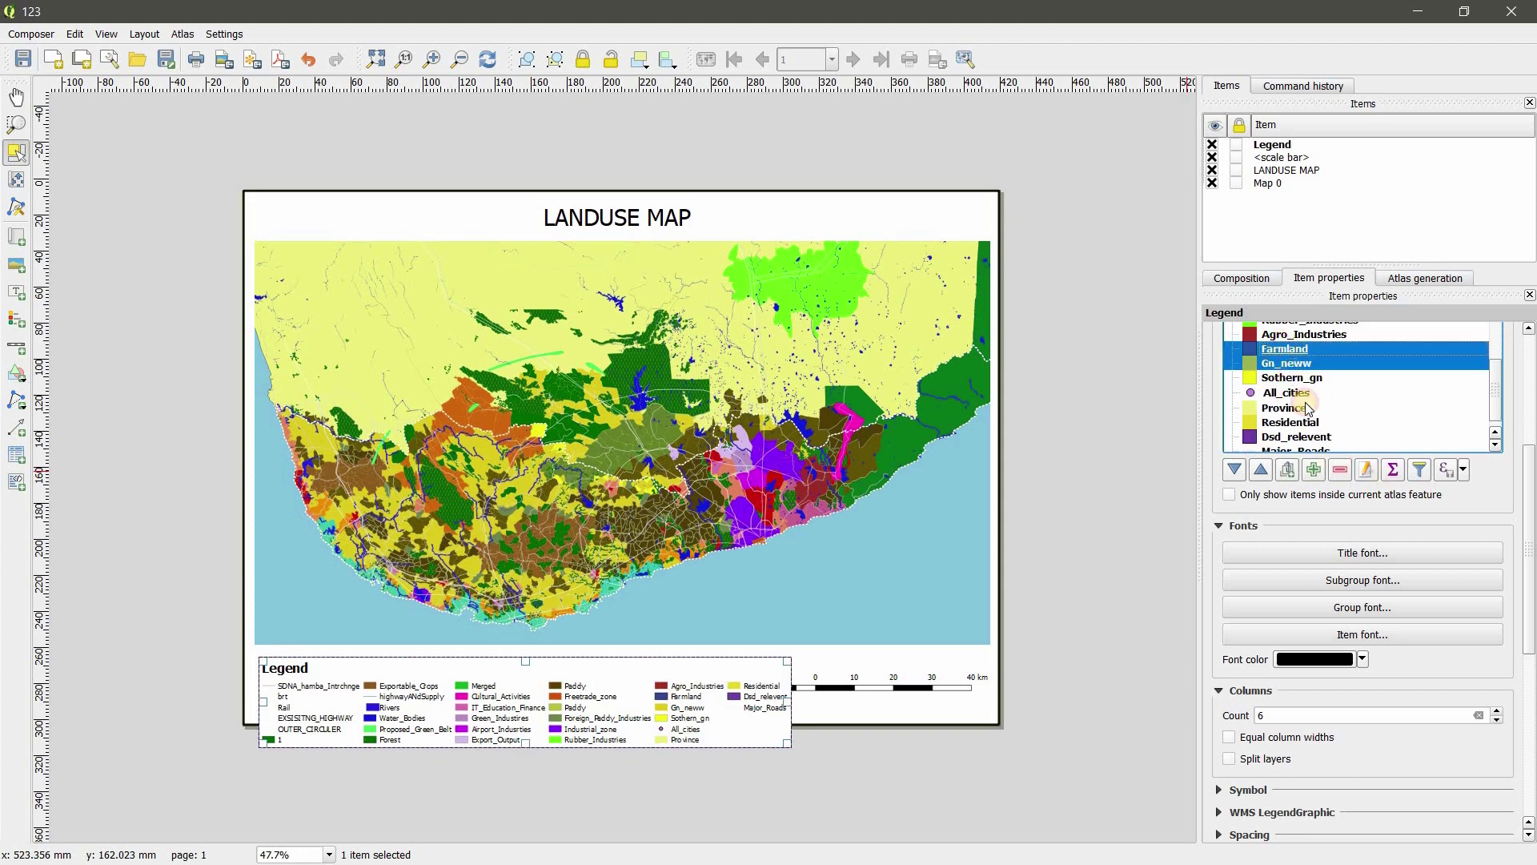
left_click(1314, 428, "shift")
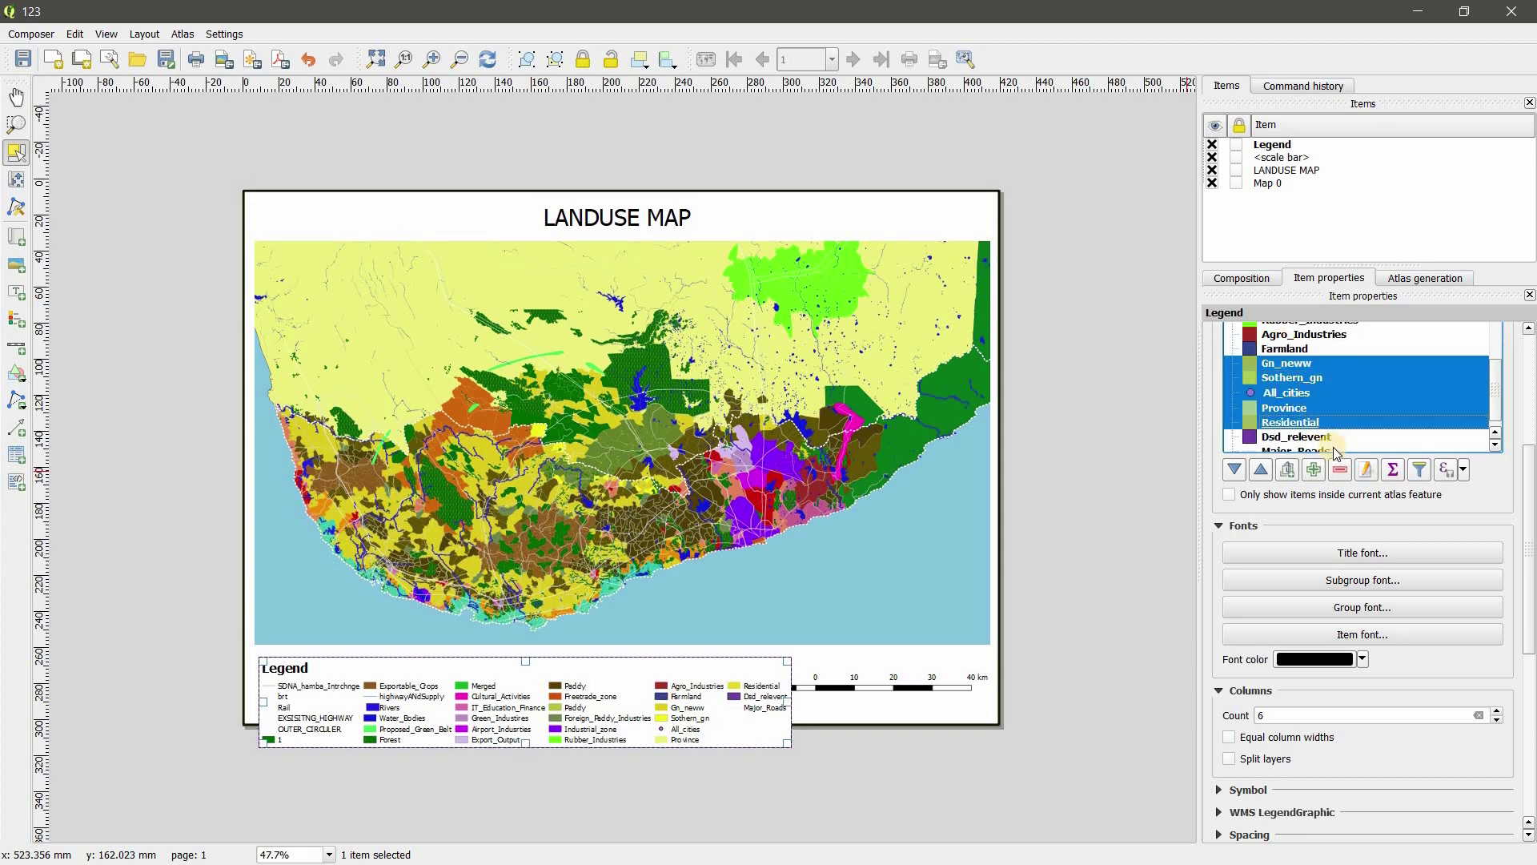
left_click(1342, 471)
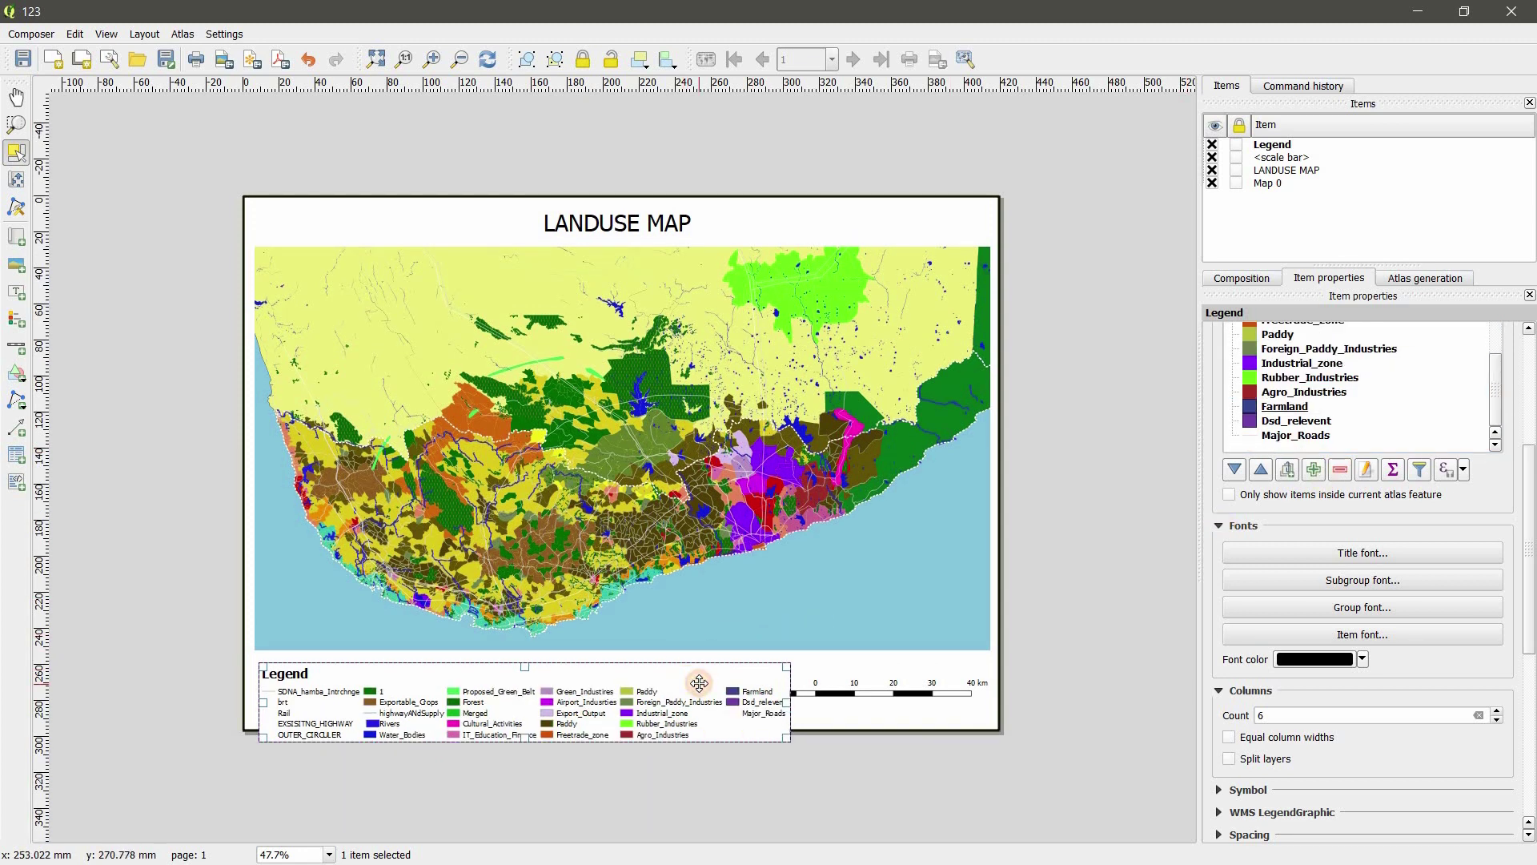
Nudge the legend up-left and add two vertical guides plus a horizontal guide at its top
left_click_drag(699, 683, 697, 676)
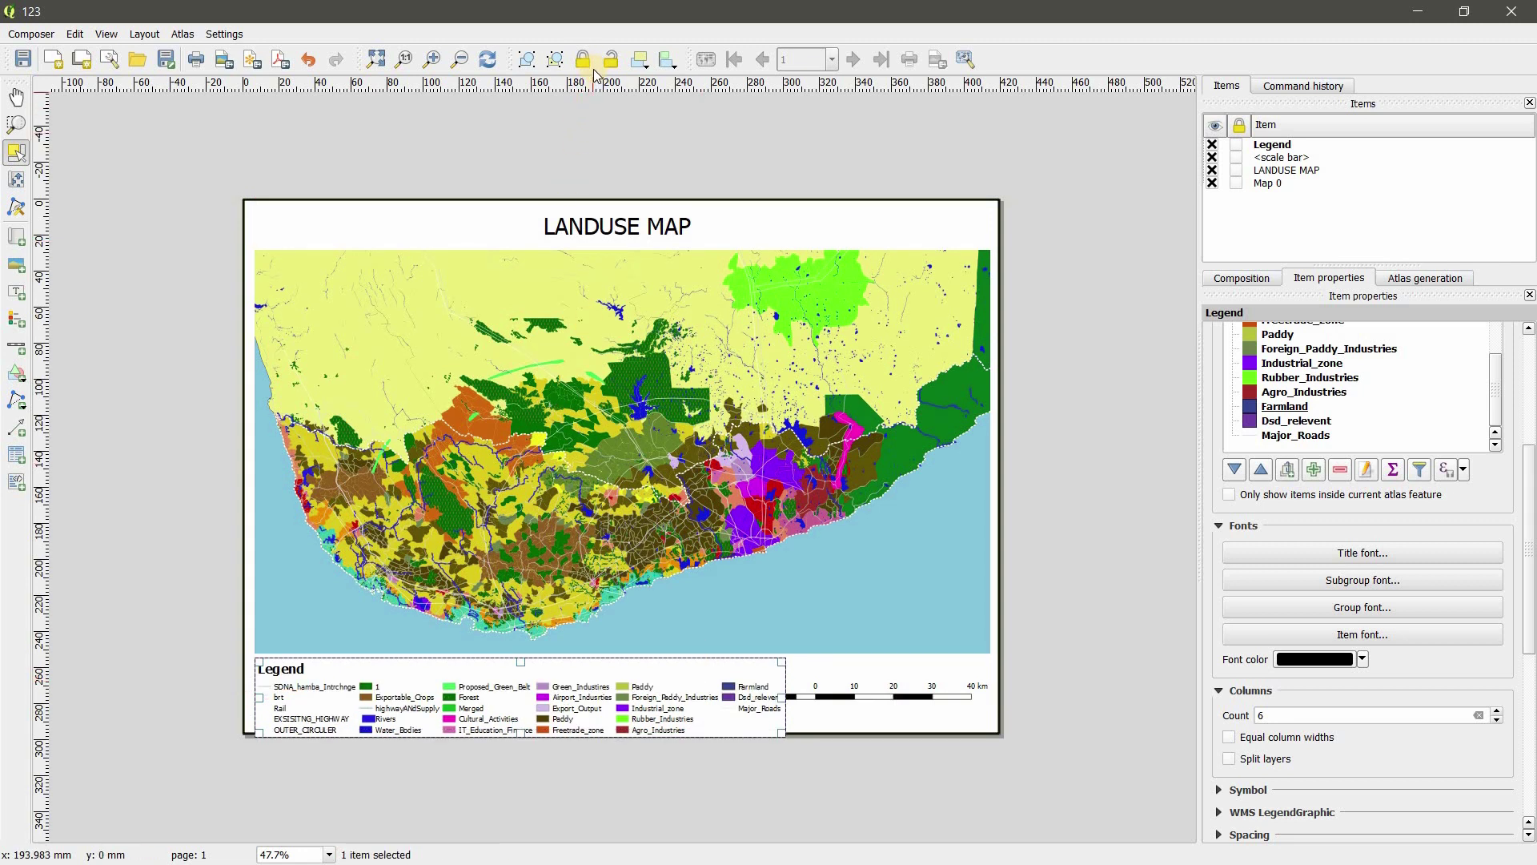
left_click_drag(597, 78, 783, 151)
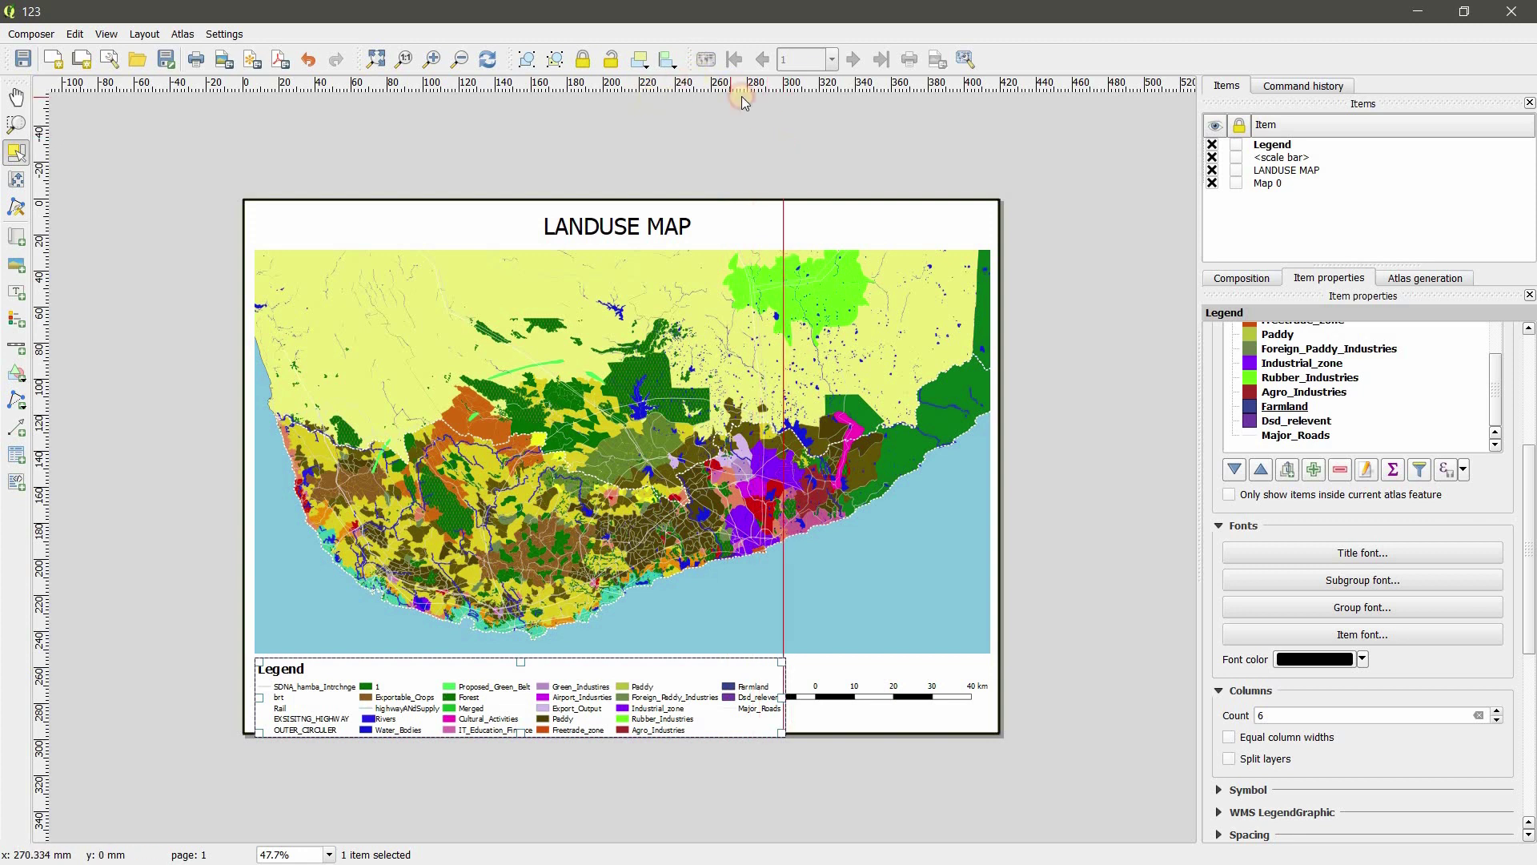
left_click_drag(743, 101, 254, 164)
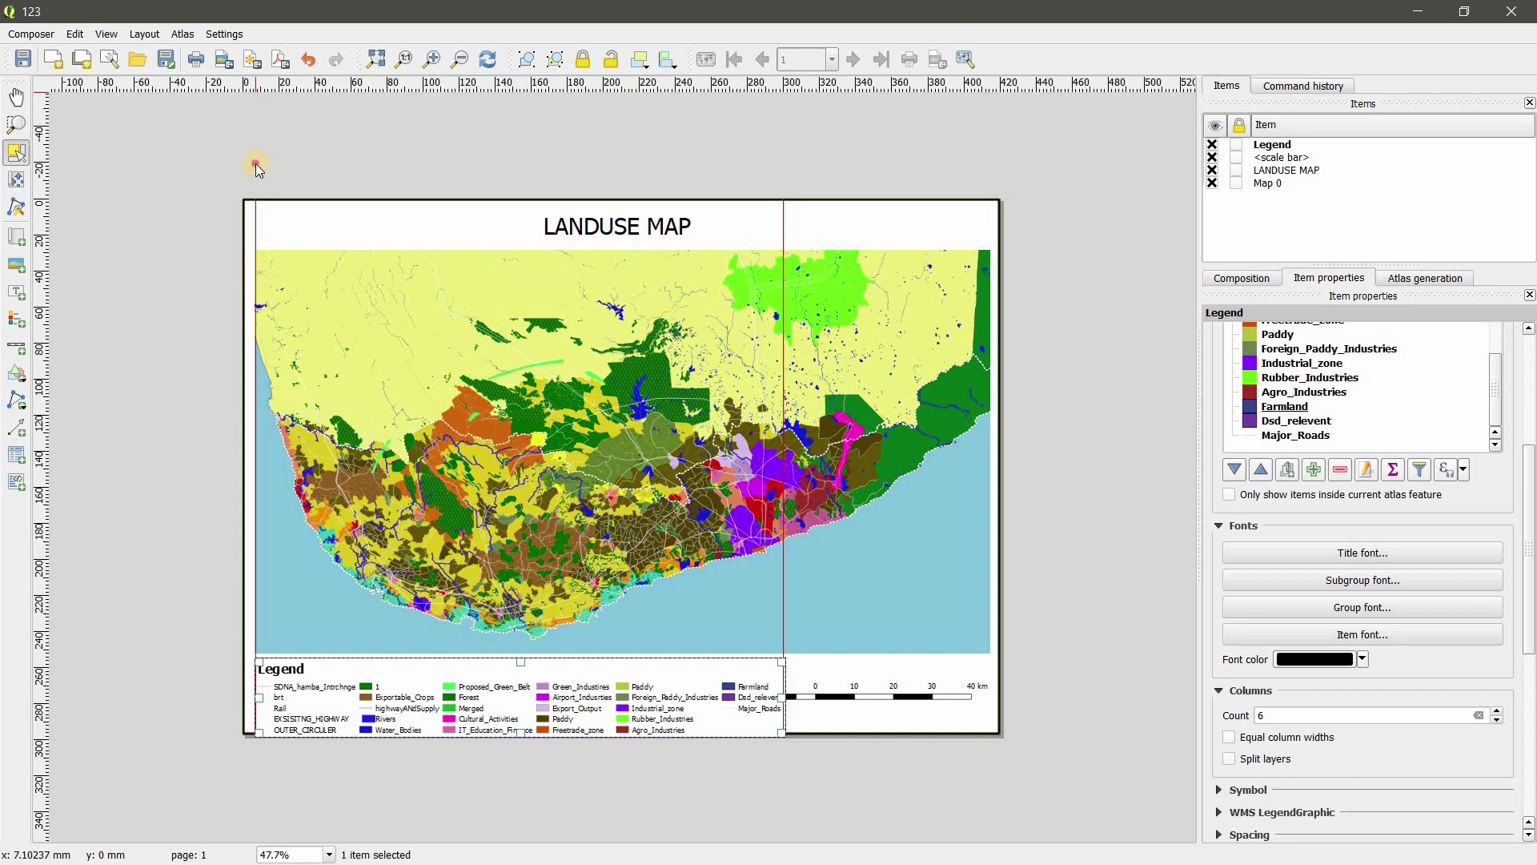
left_click_drag(44, 392, 66, 657)
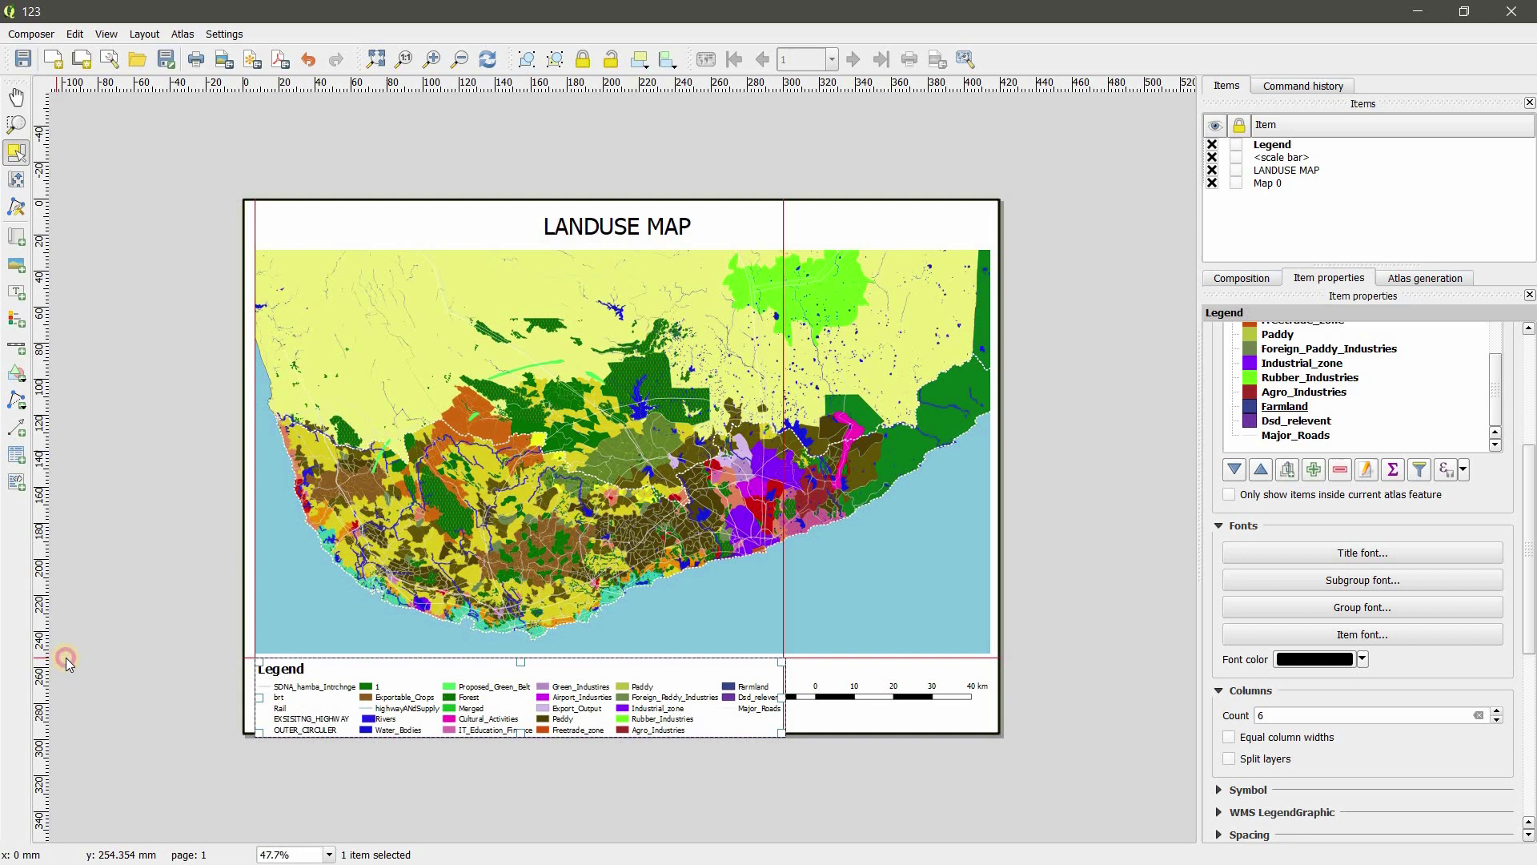
Scroll the layout and properties panel to review the six-column legend beneath the map
left_click(1533, 517)
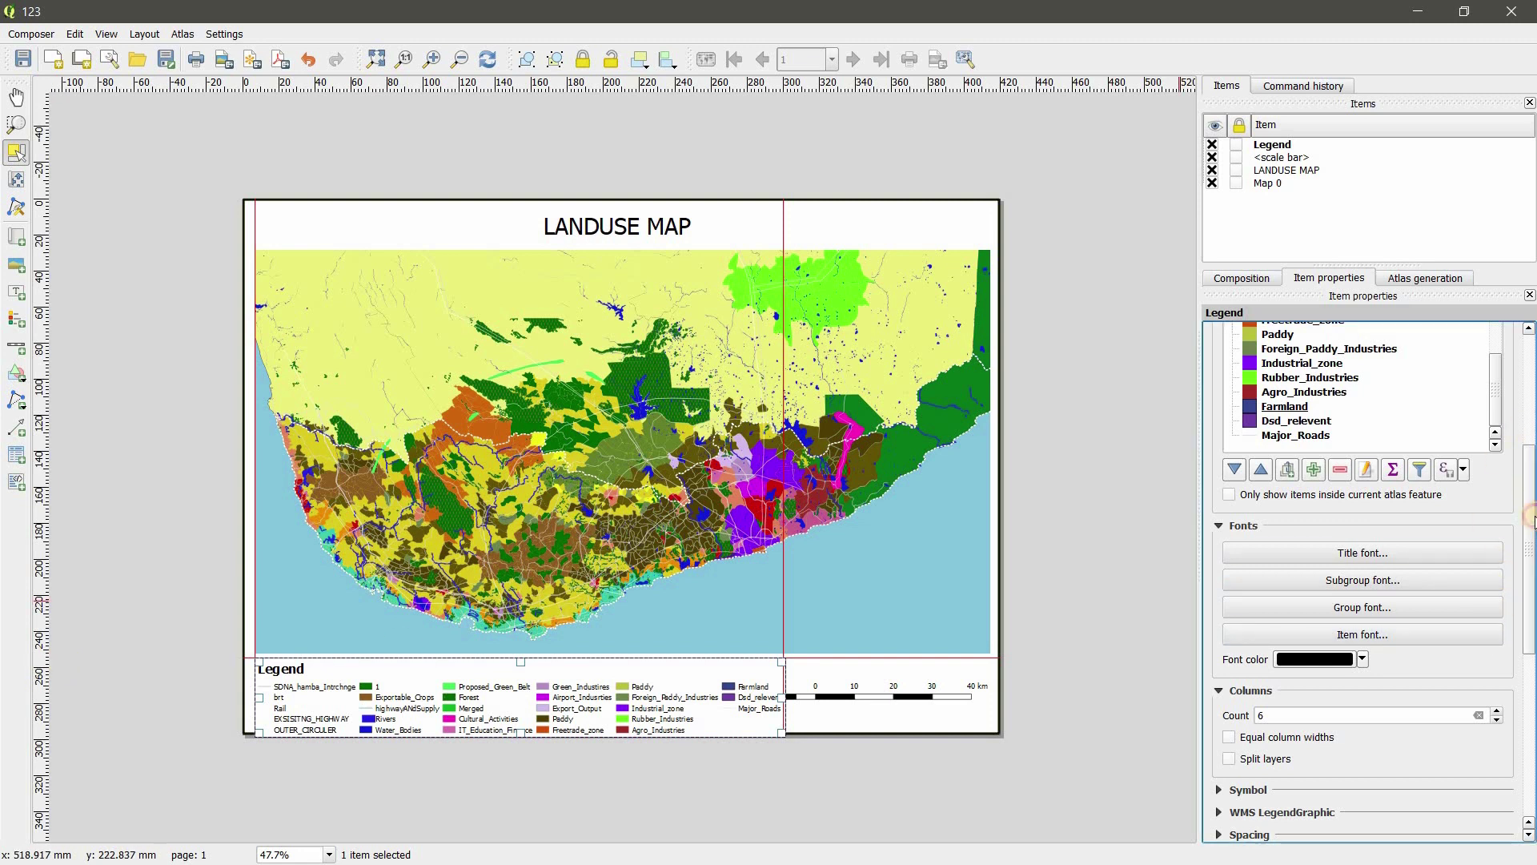
scroll(628, 734, "up", 2)
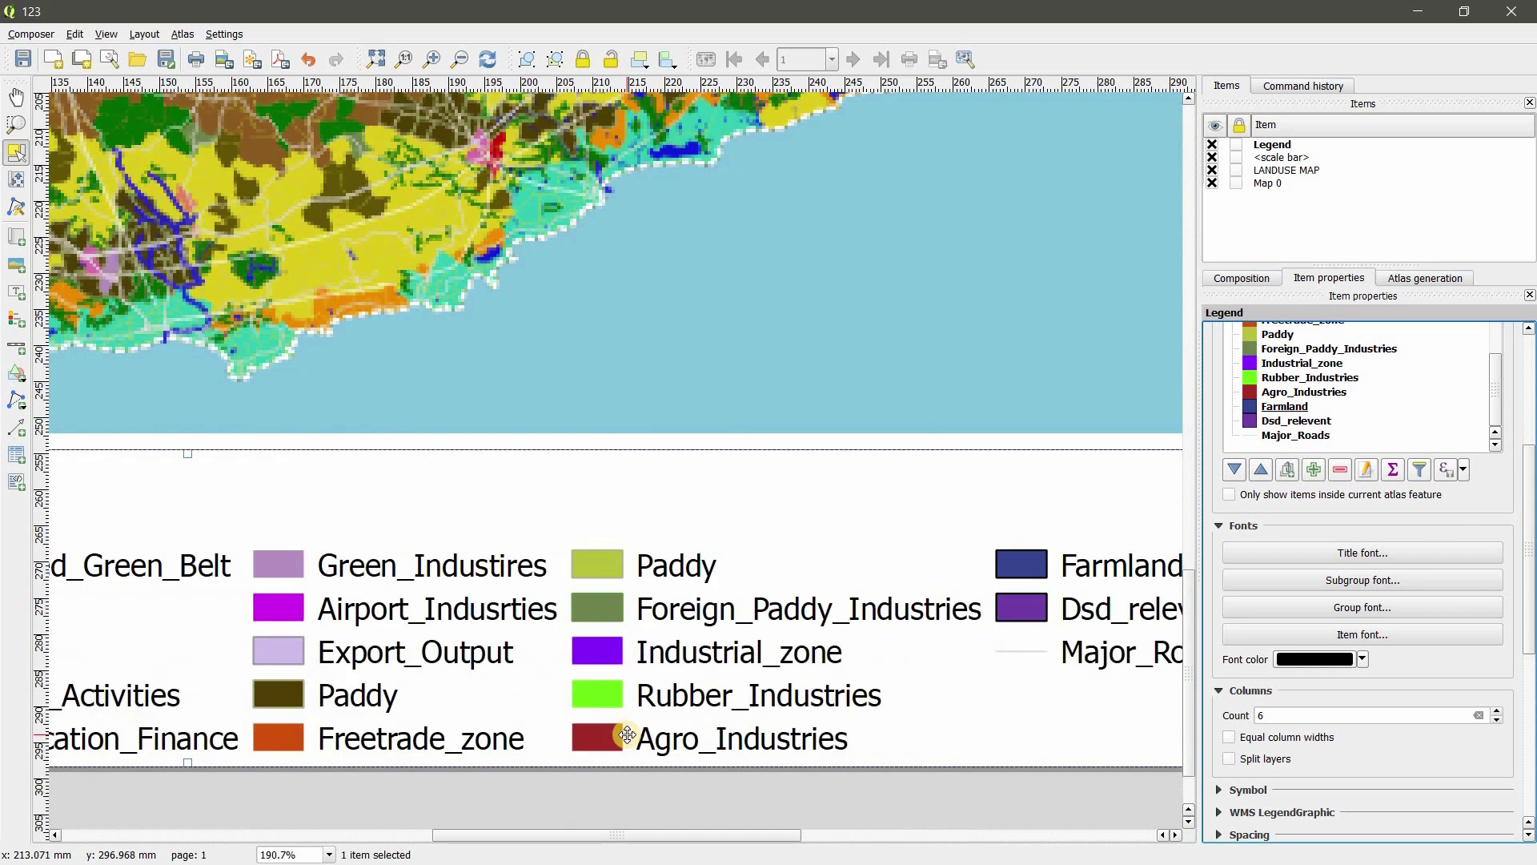
scroll(628, 734, "down", 1)
scroll(627, 734, "down", 2)
scroll(628, 734, "up", 1)
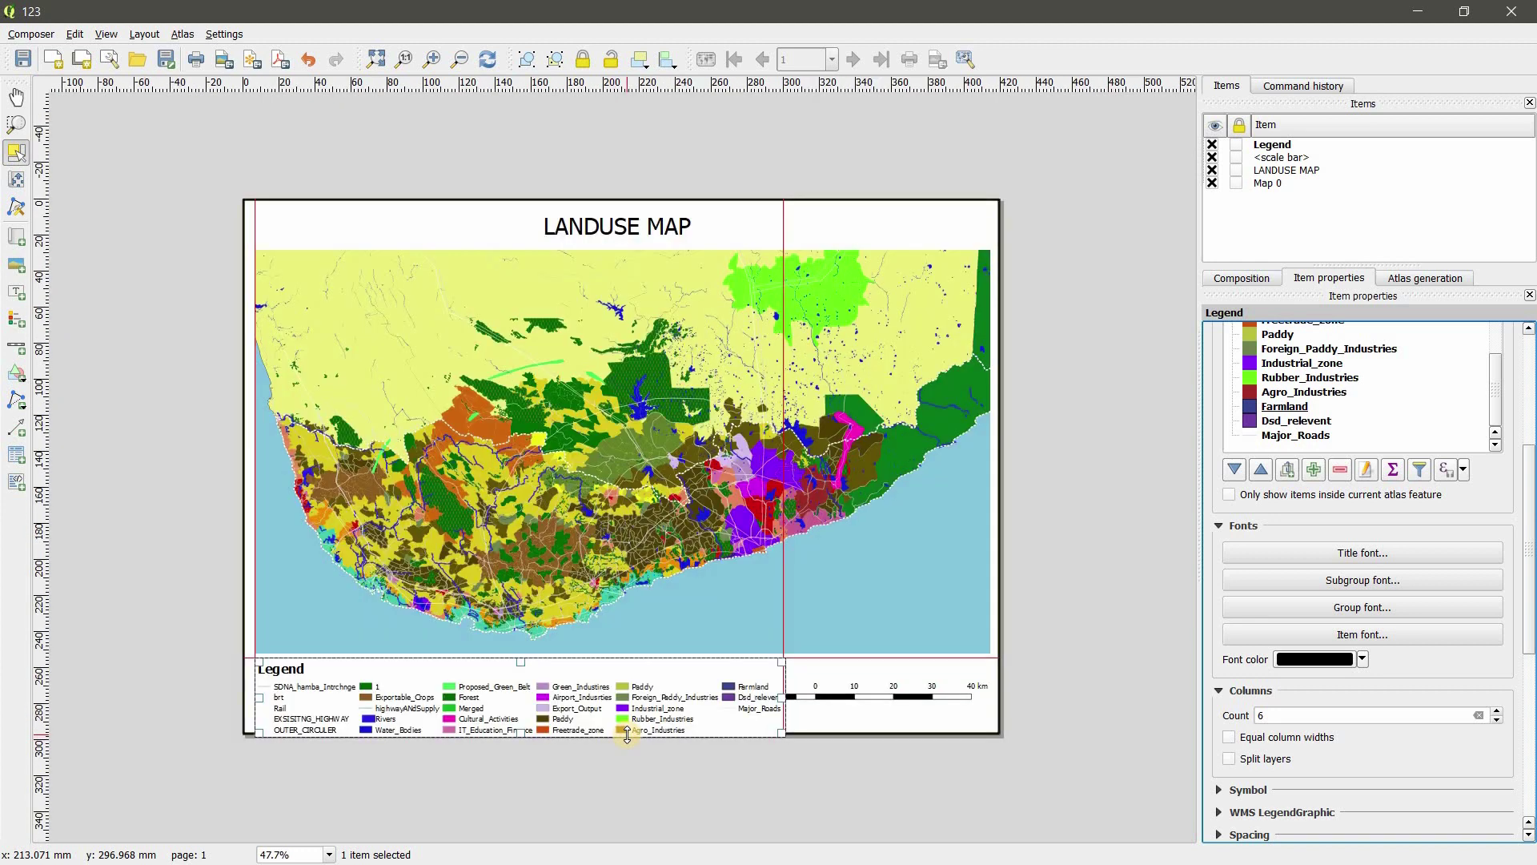
scroll(627, 734, "up", 1)
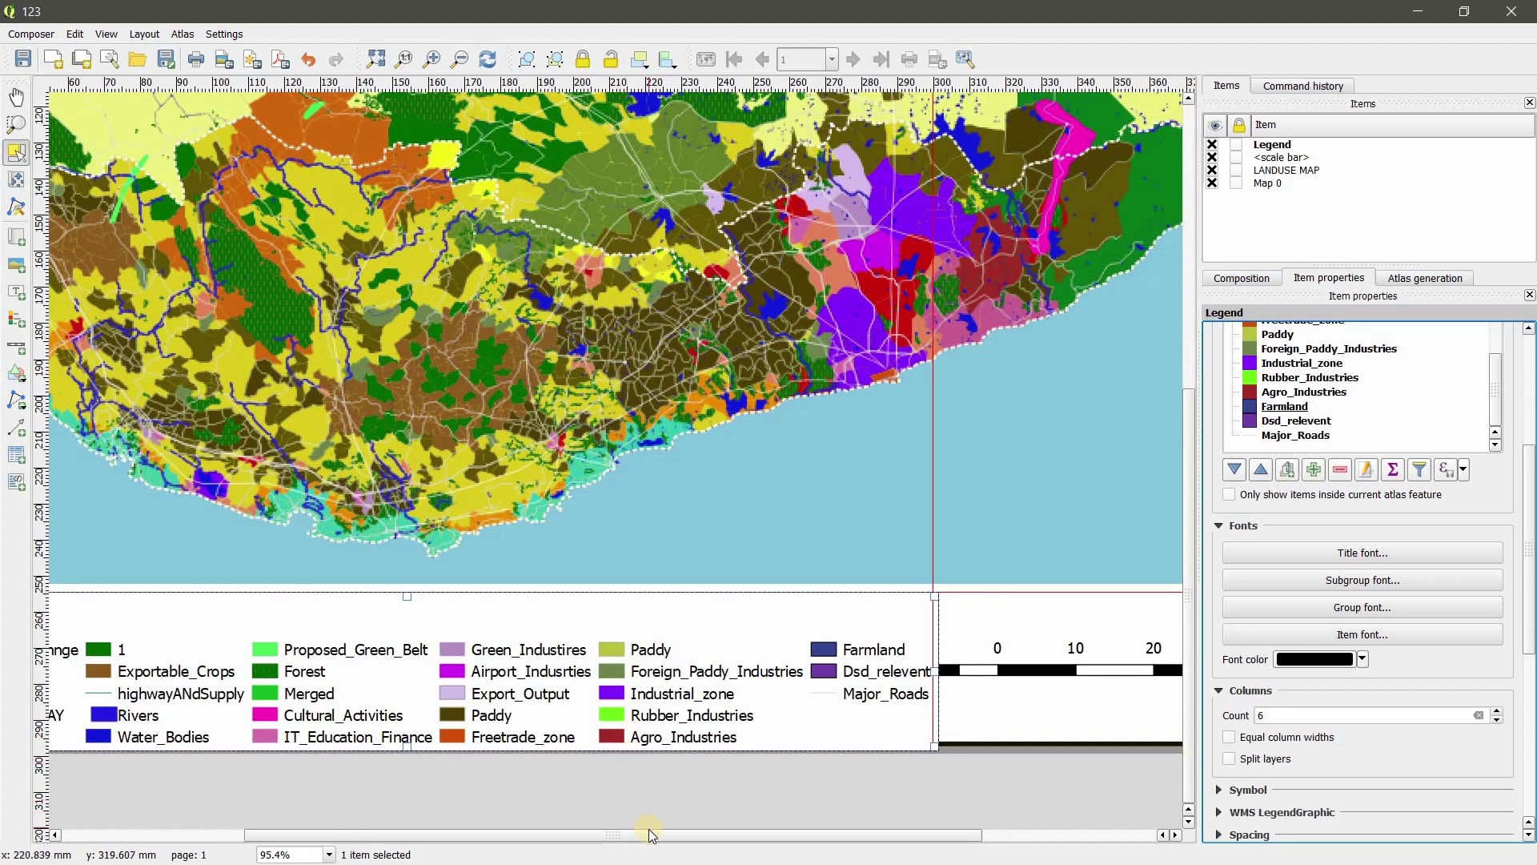
left_click_drag(650, 834, 498, 834)
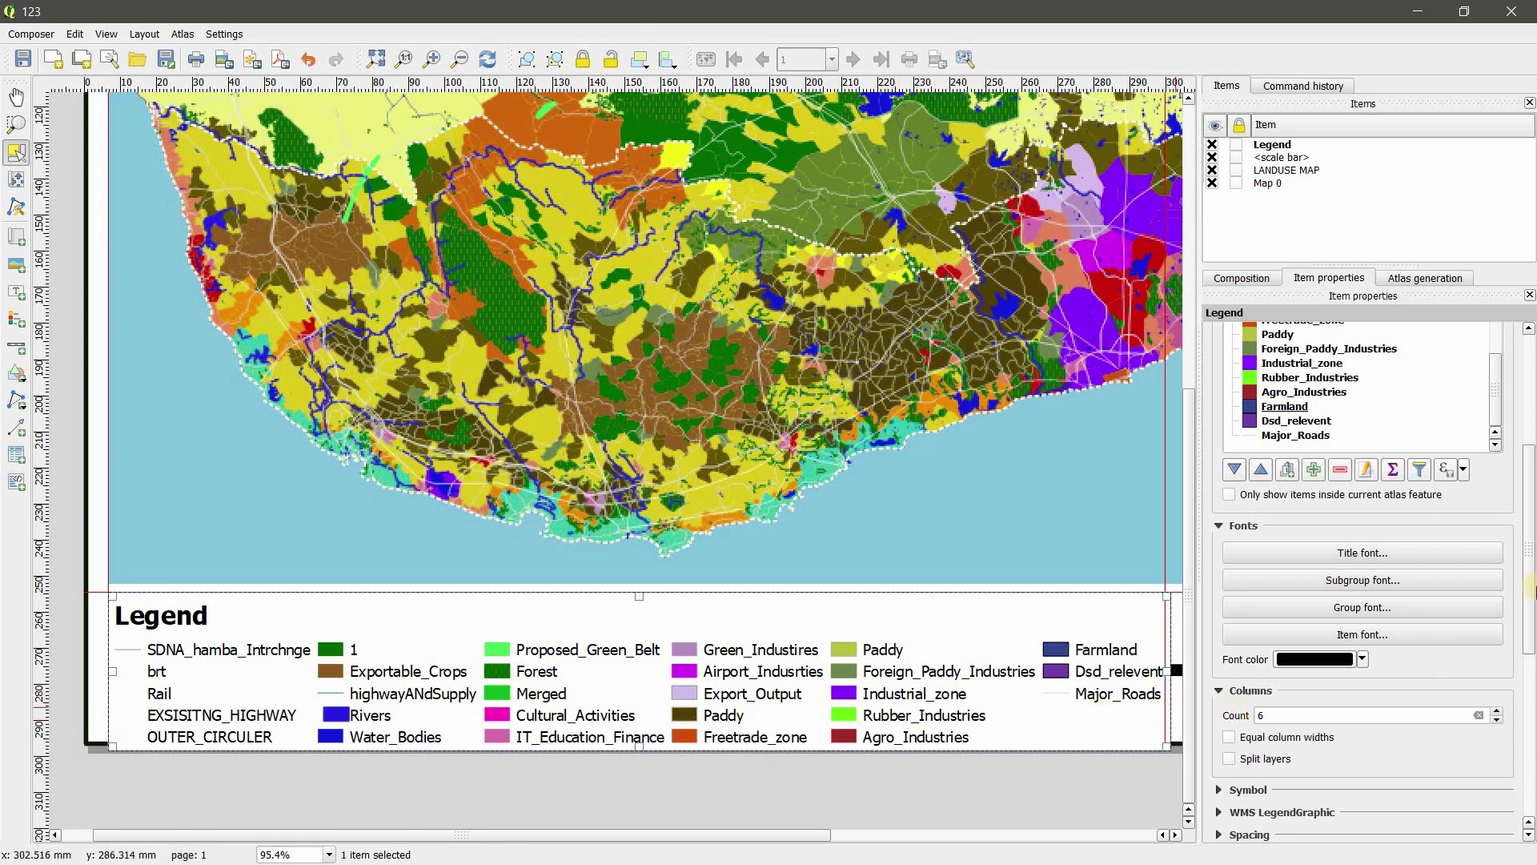
left_click_drag(1529, 581, 1523, 688)
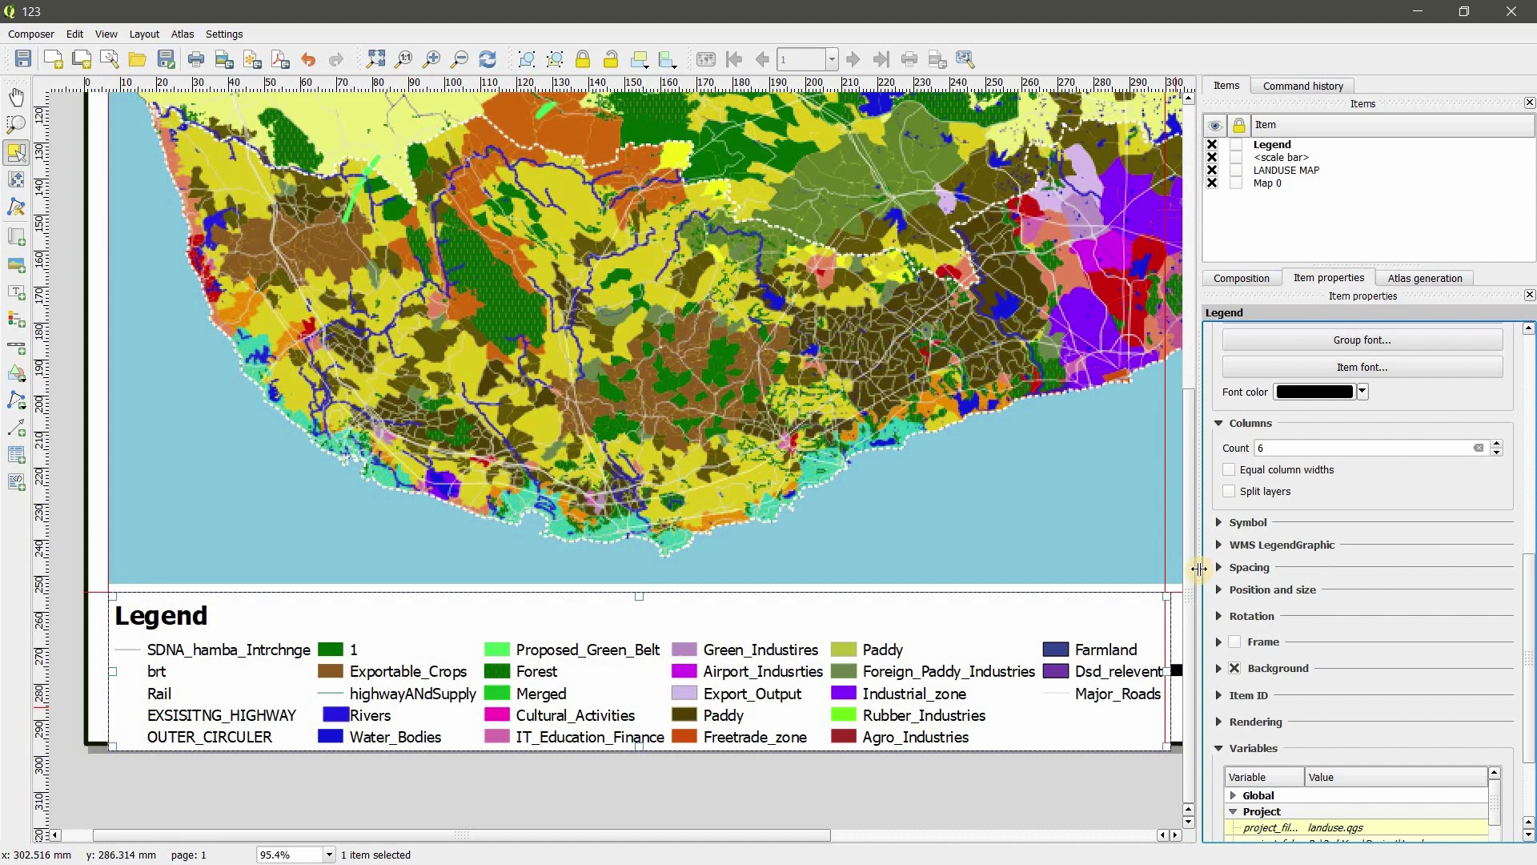
Set the legend title spacing to 2 mm and raise group spacing to 8 mm
left_click(1219, 568)
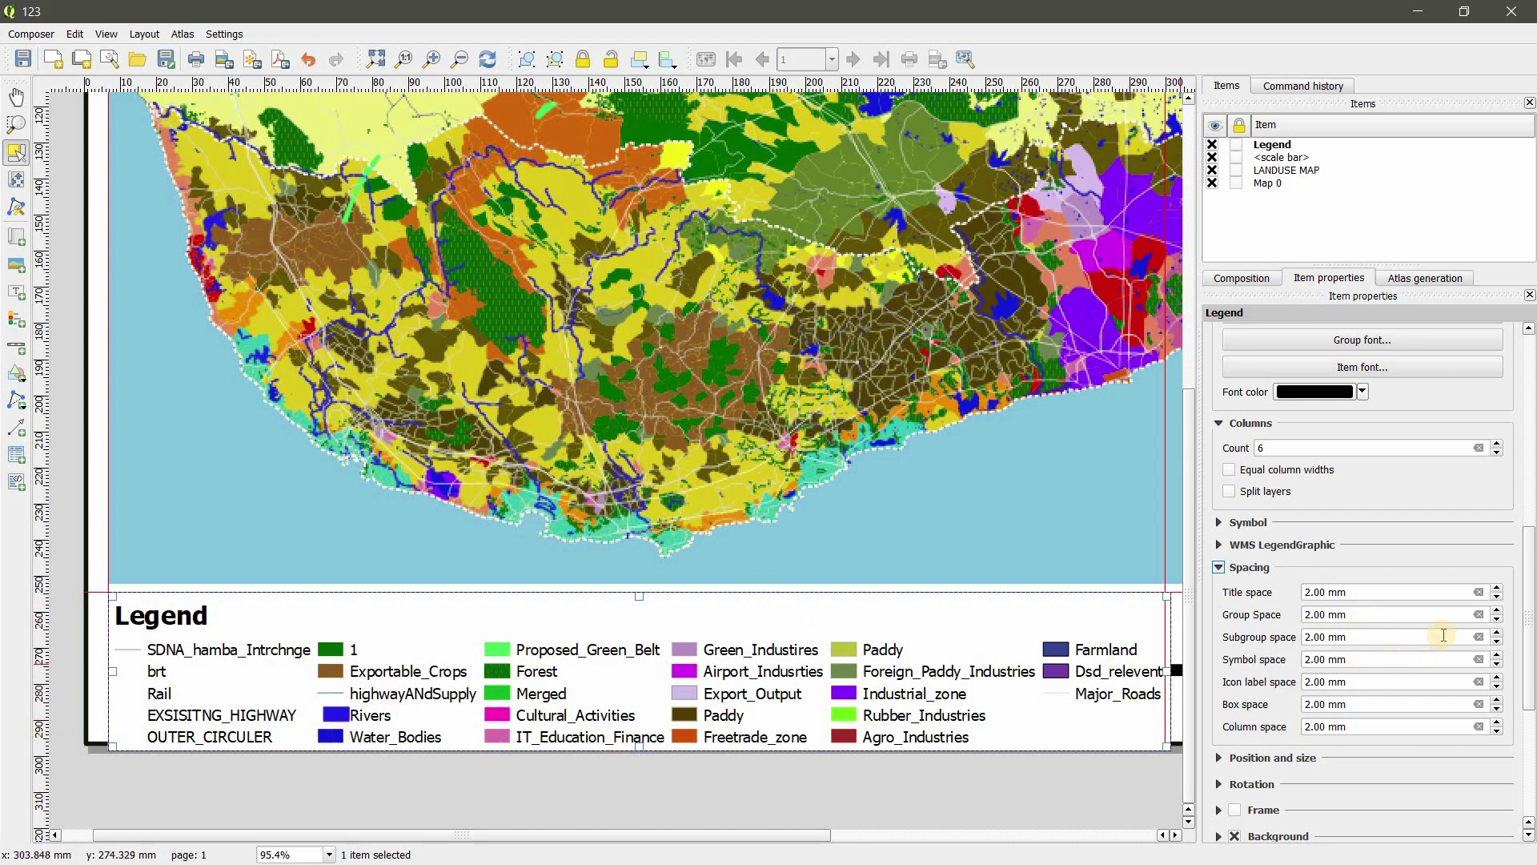
left_click(1496, 590)
left_click(1496, 589)
left_click(1497, 589)
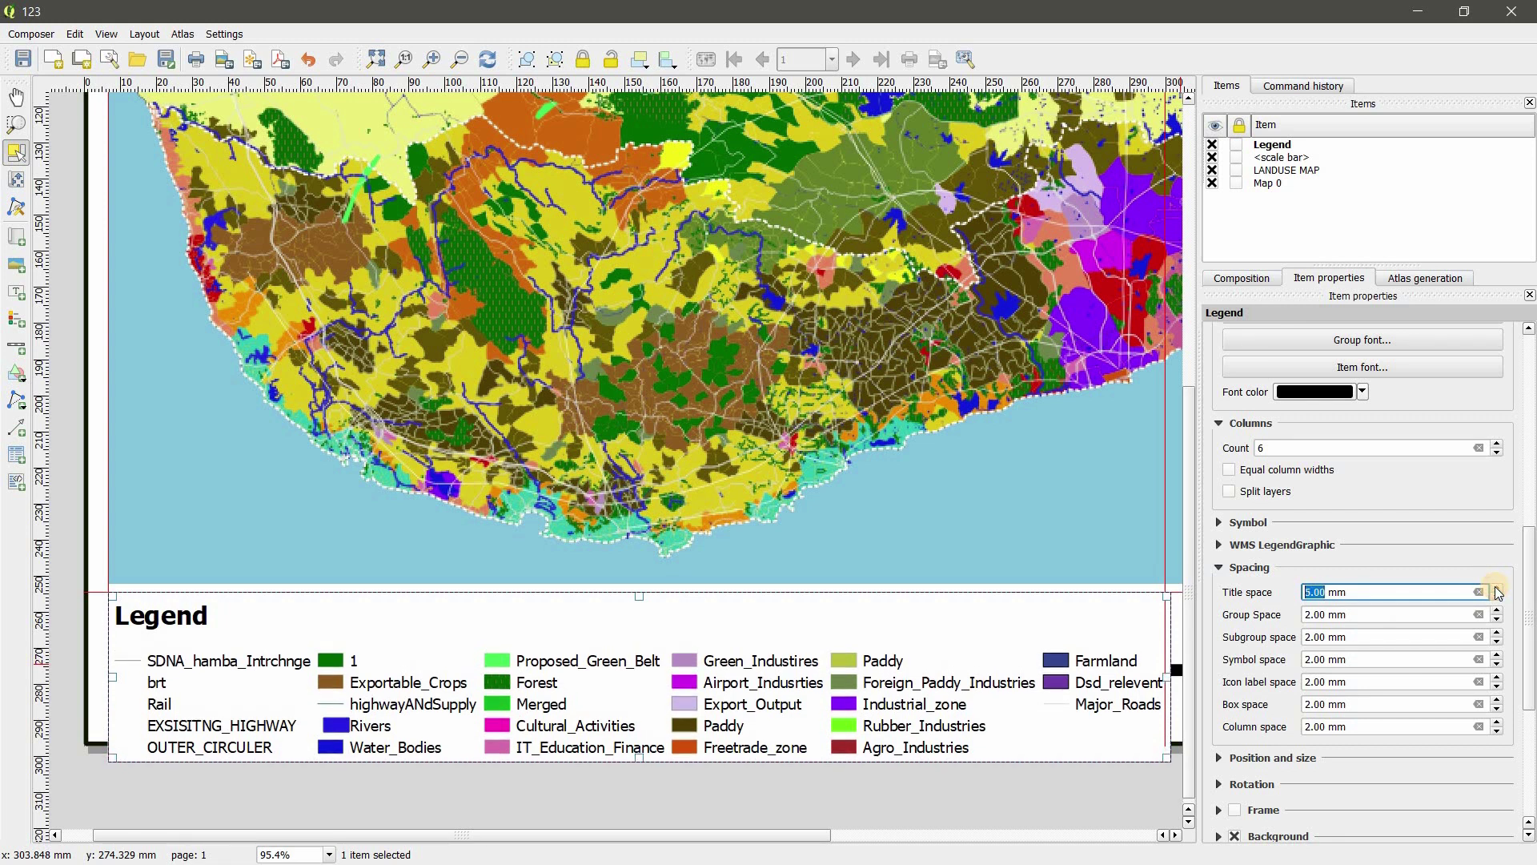
left_click(1497, 597)
left_click(1497, 597)
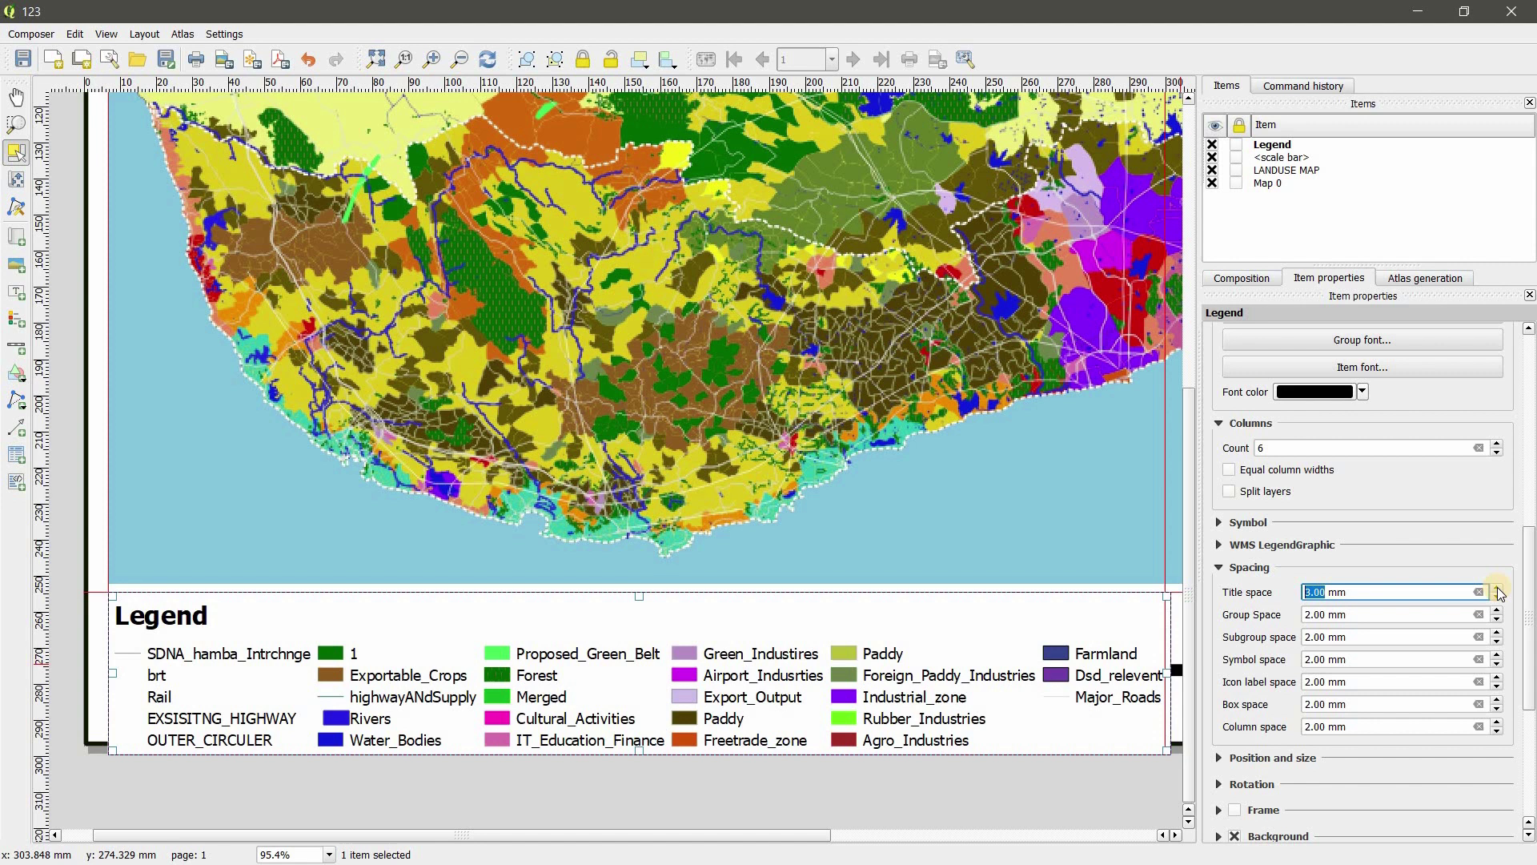
left_click(1497, 589)
left_click(1497, 589)
left_click(1496, 590)
left_click(1497, 590)
left_click(1497, 590)
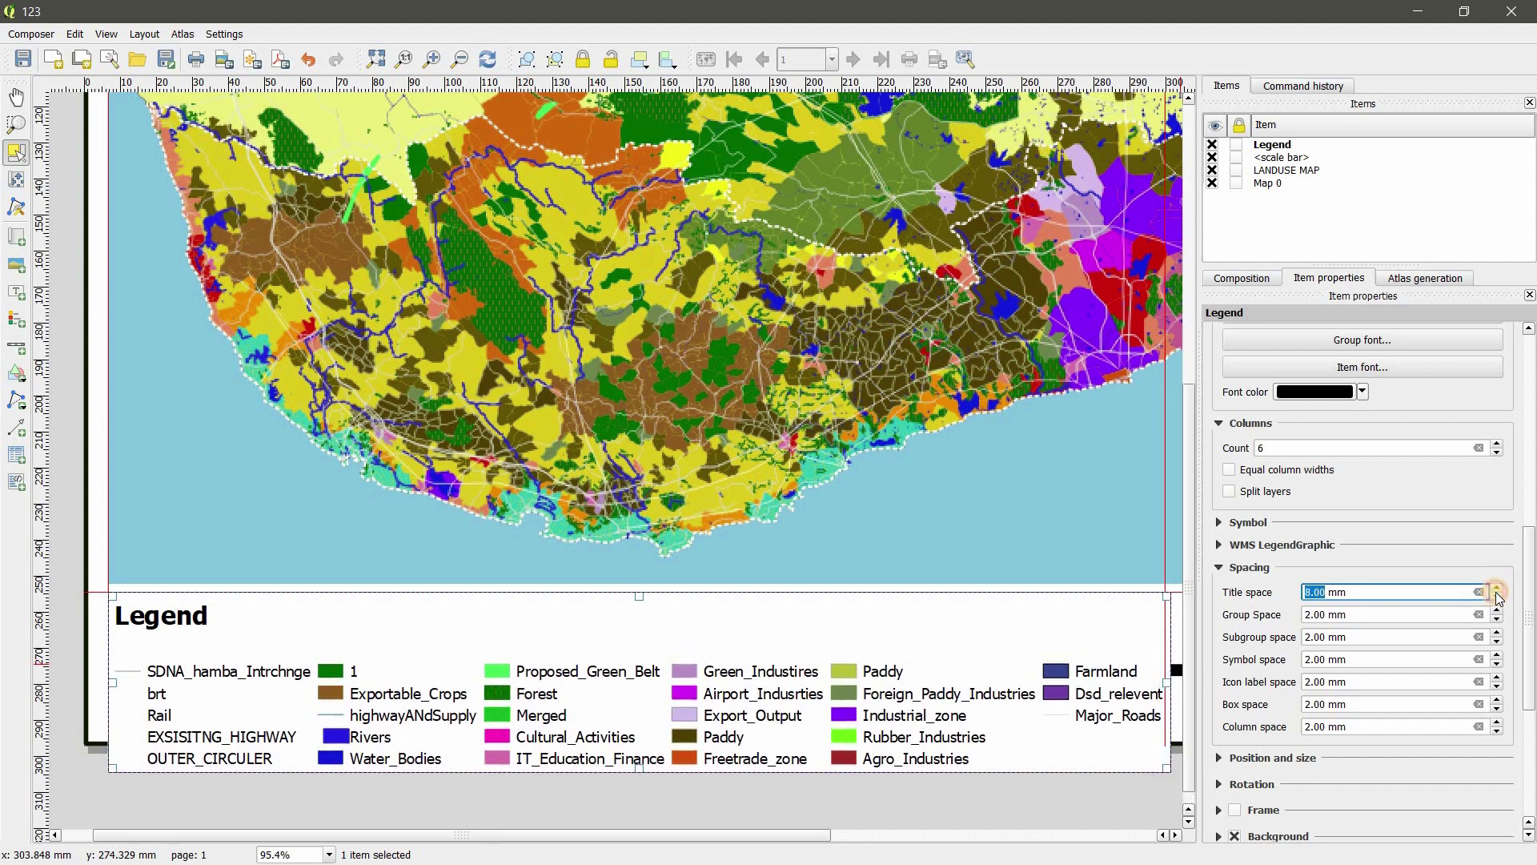
left_click(1499, 599)
left_click(1498, 599)
left_click(1499, 599)
left_click(1499, 598)
left_click(1499, 599)
left_click(1498, 599)
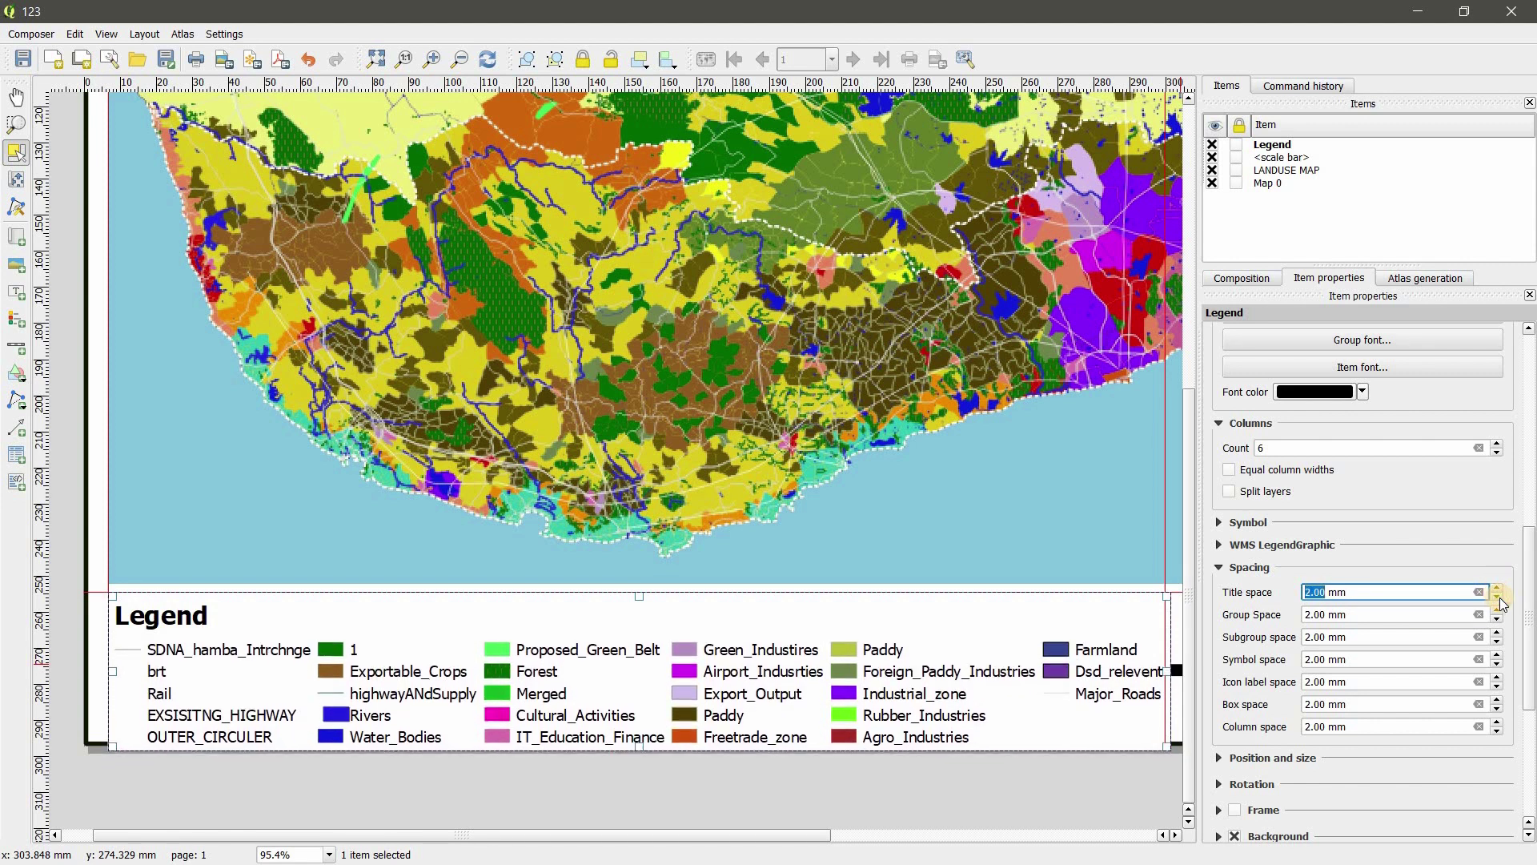
left_click(1497, 610)
left_click(1497, 610)
left_click(1497, 610)
left_click(1497, 610)
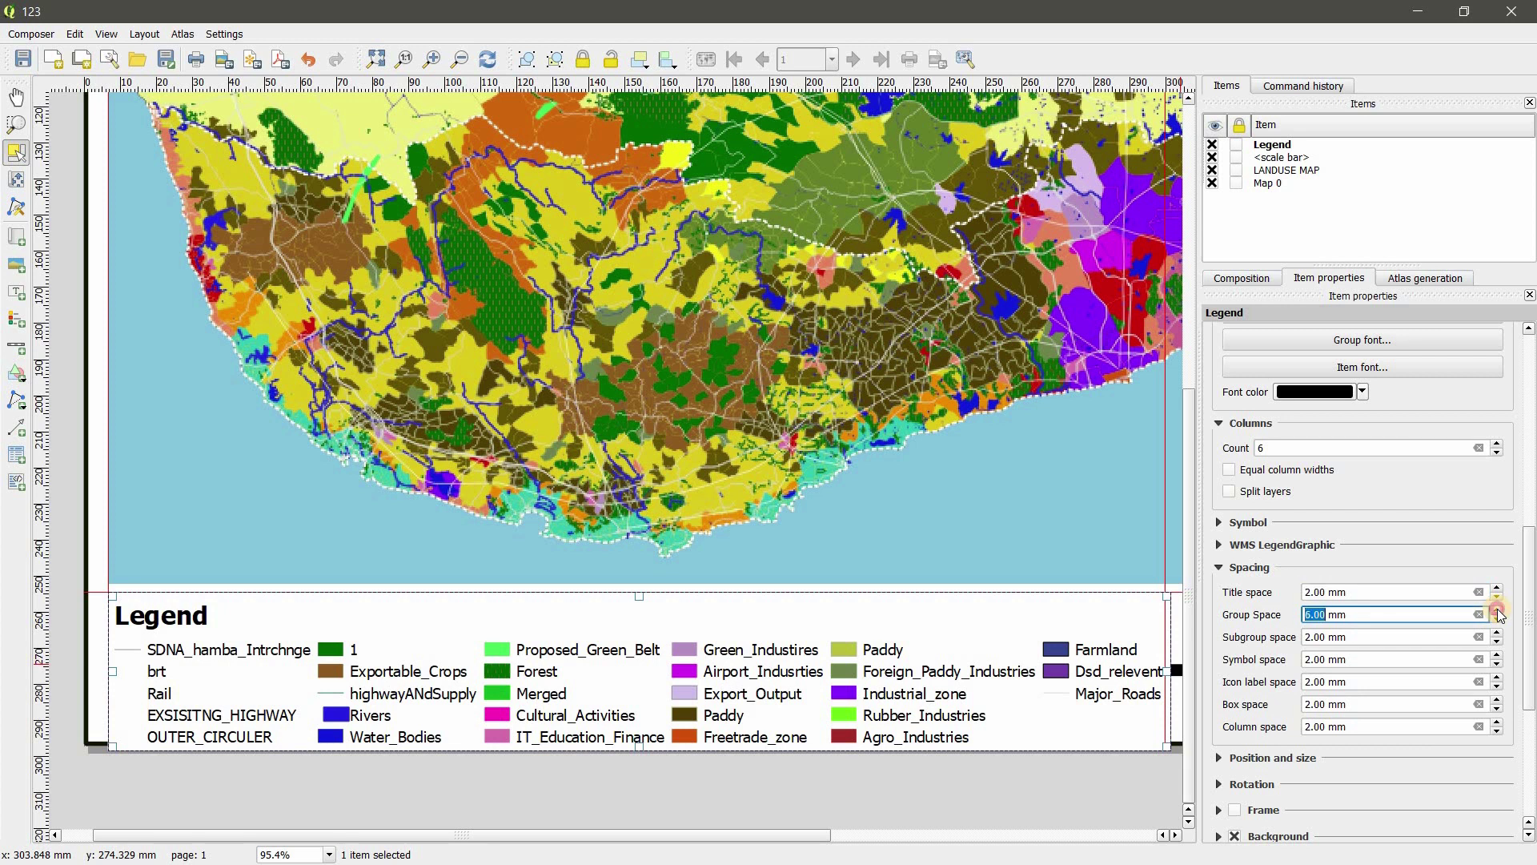
left_click(1498, 609)
Set box space to 0 mm and column space to 4 mm, zeroing the icon-label gap
left_click(1497, 677)
left_click(1497, 677)
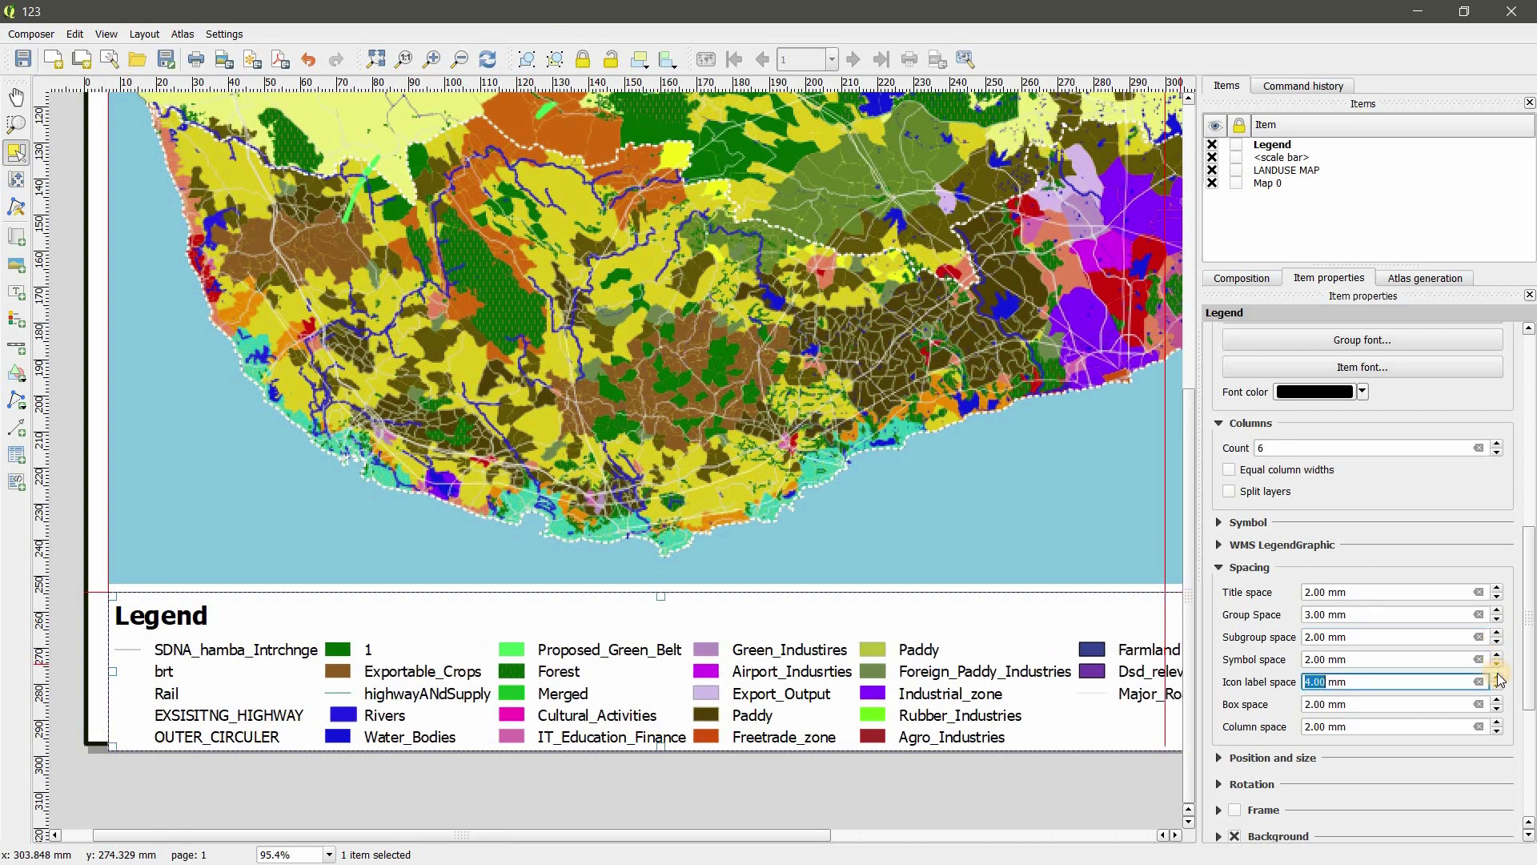
left_click(1497, 677)
left_click(1497, 677)
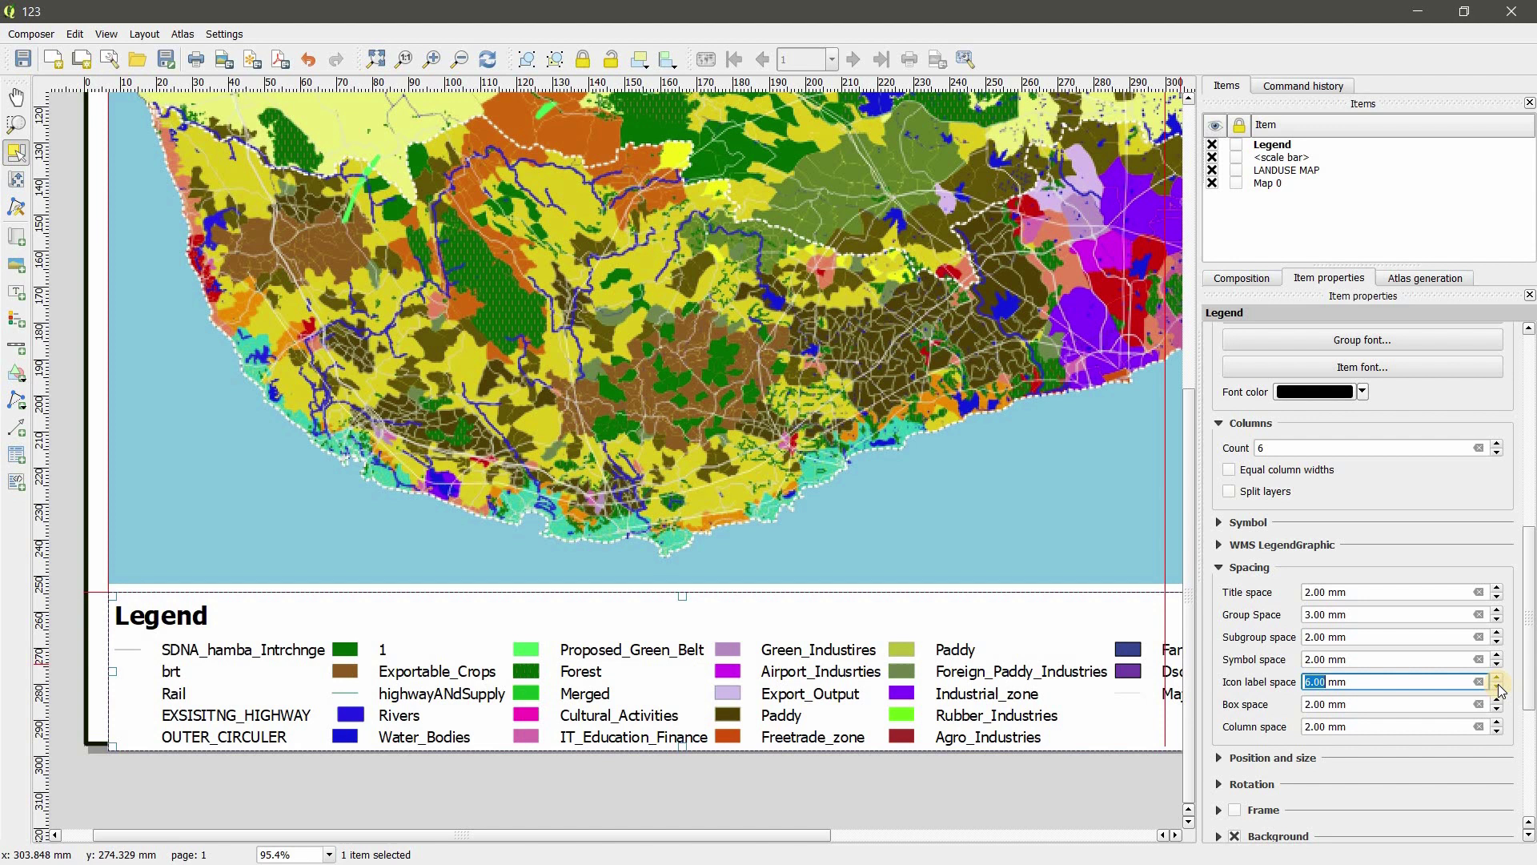
left_click(1497, 686)
left_click(1497, 687)
left_click(1496, 687)
left_click(1497, 686)
left_click(1497, 687)
left_click(1497, 686)
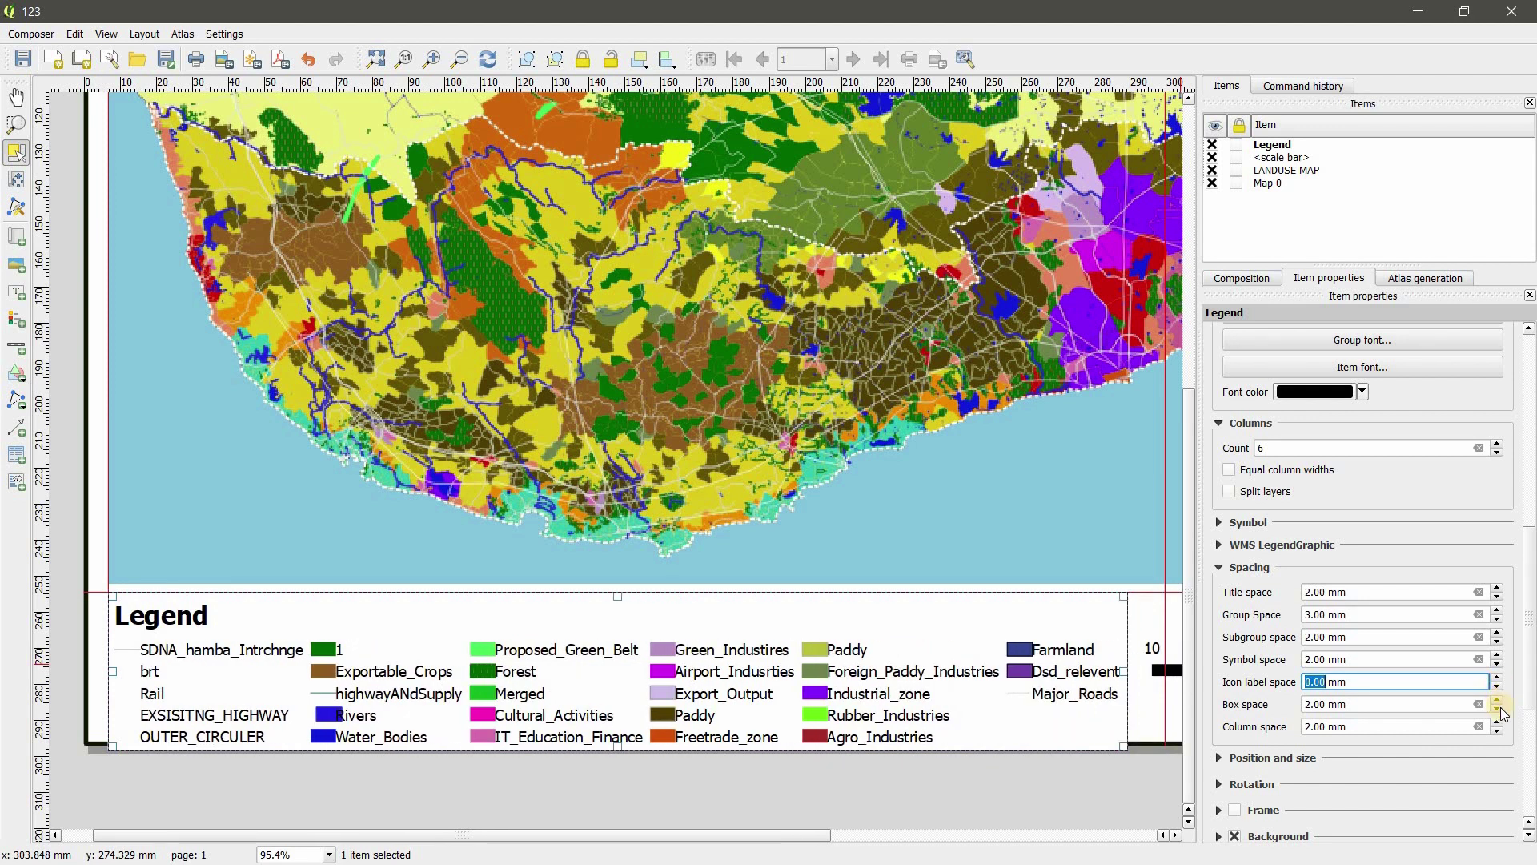
left_click(1498, 702)
left_click(1498, 701)
left_click(1498, 710)
left_click(1498, 709)
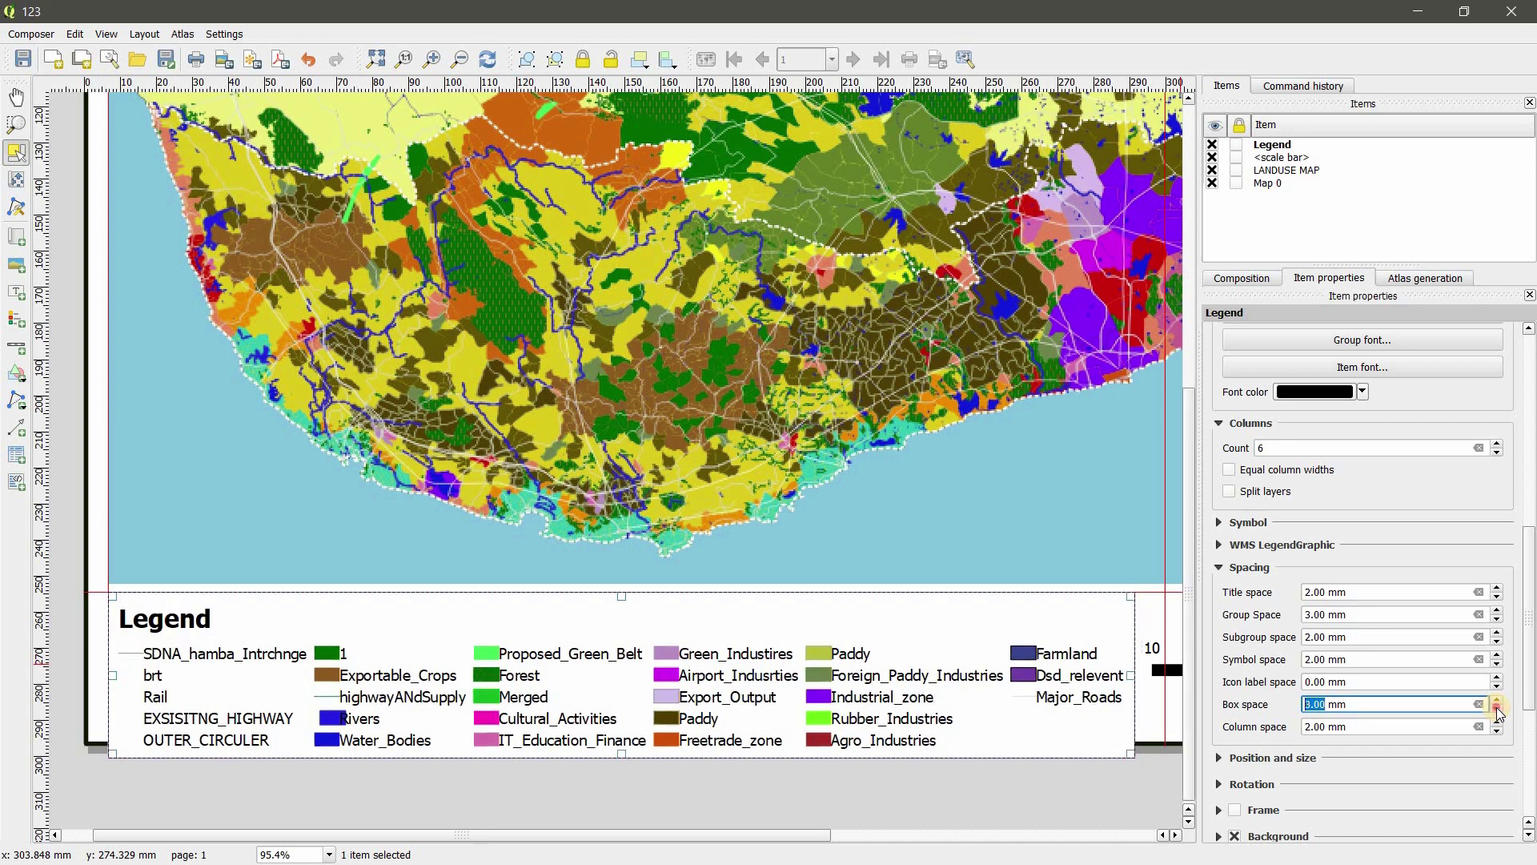
left_click(1498, 710)
left_click(1497, 709)
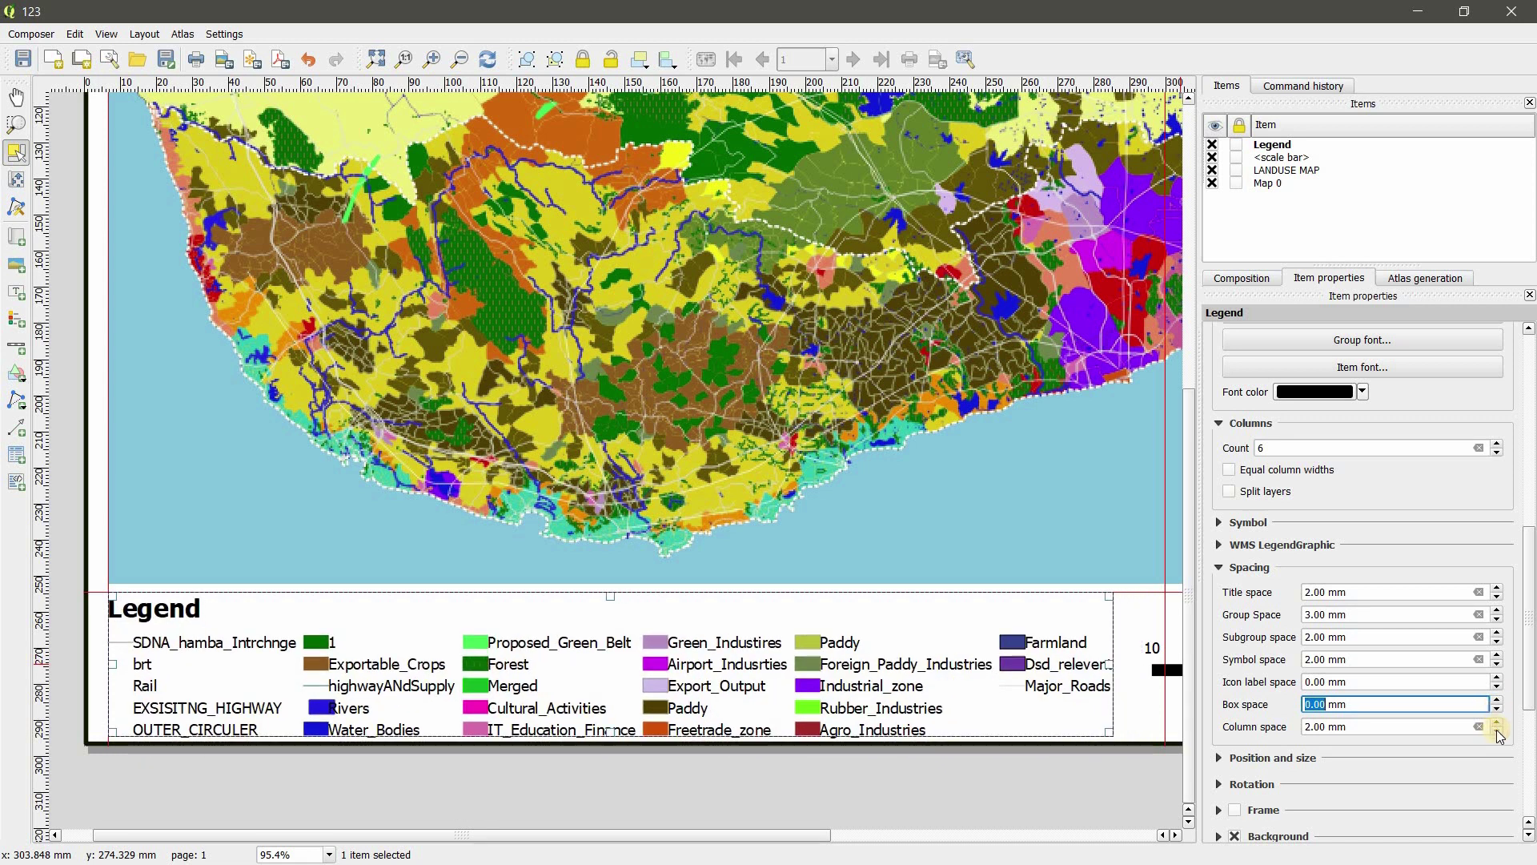
left_click(1498, 722)
left_click(1497, 721)
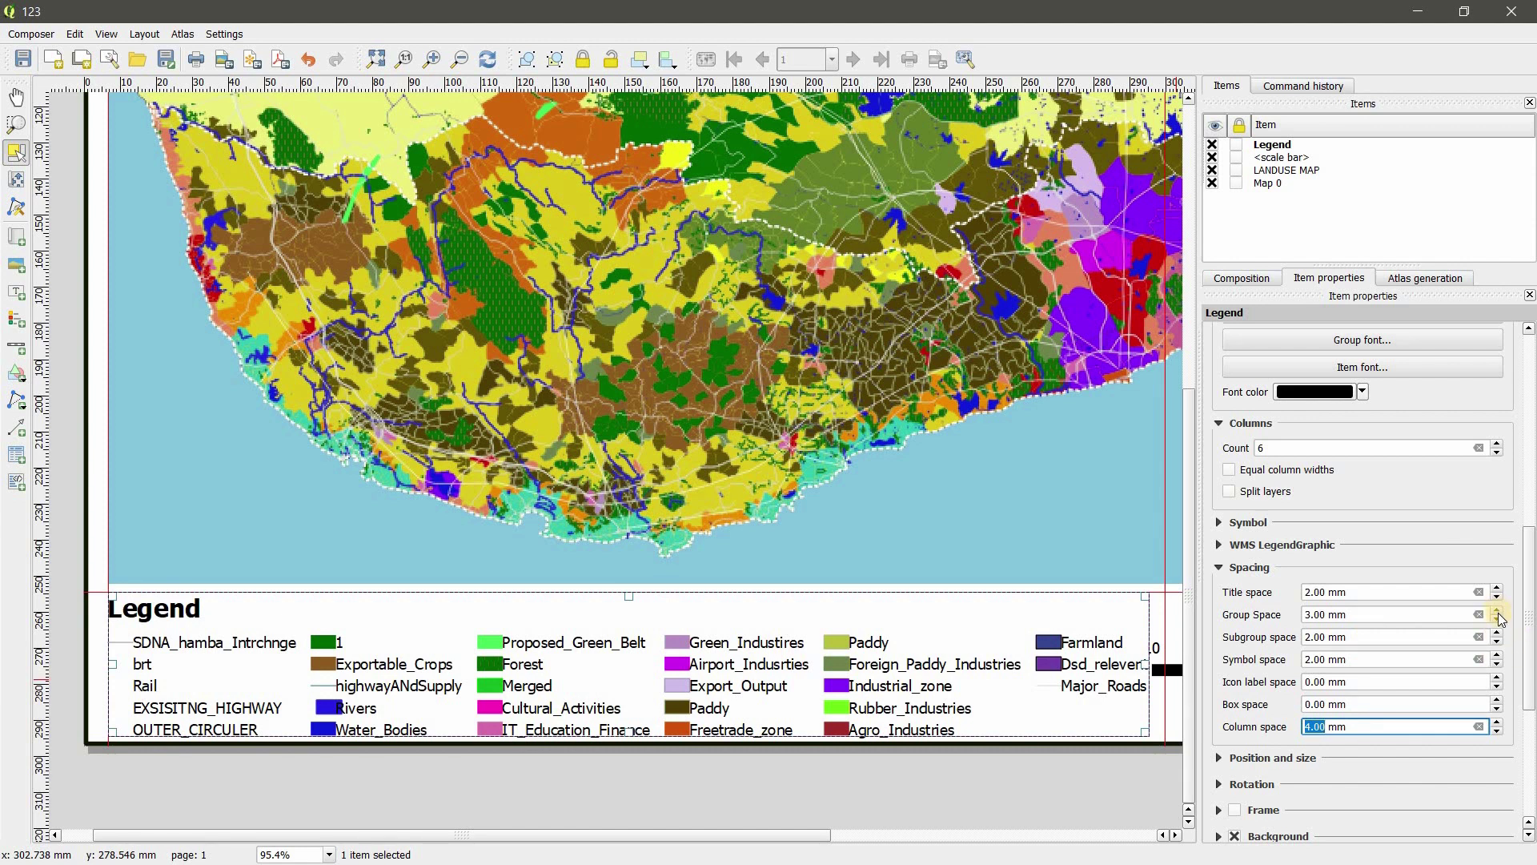
Set the icon-label gap to 5 mm and cut group, subgroup and symbol spacing to 1 mm
left_click(1497, 677)
left_click(1496, 677)
left_click(1496, 677)
left_click(1496, 677)
left_click(1497, 678)
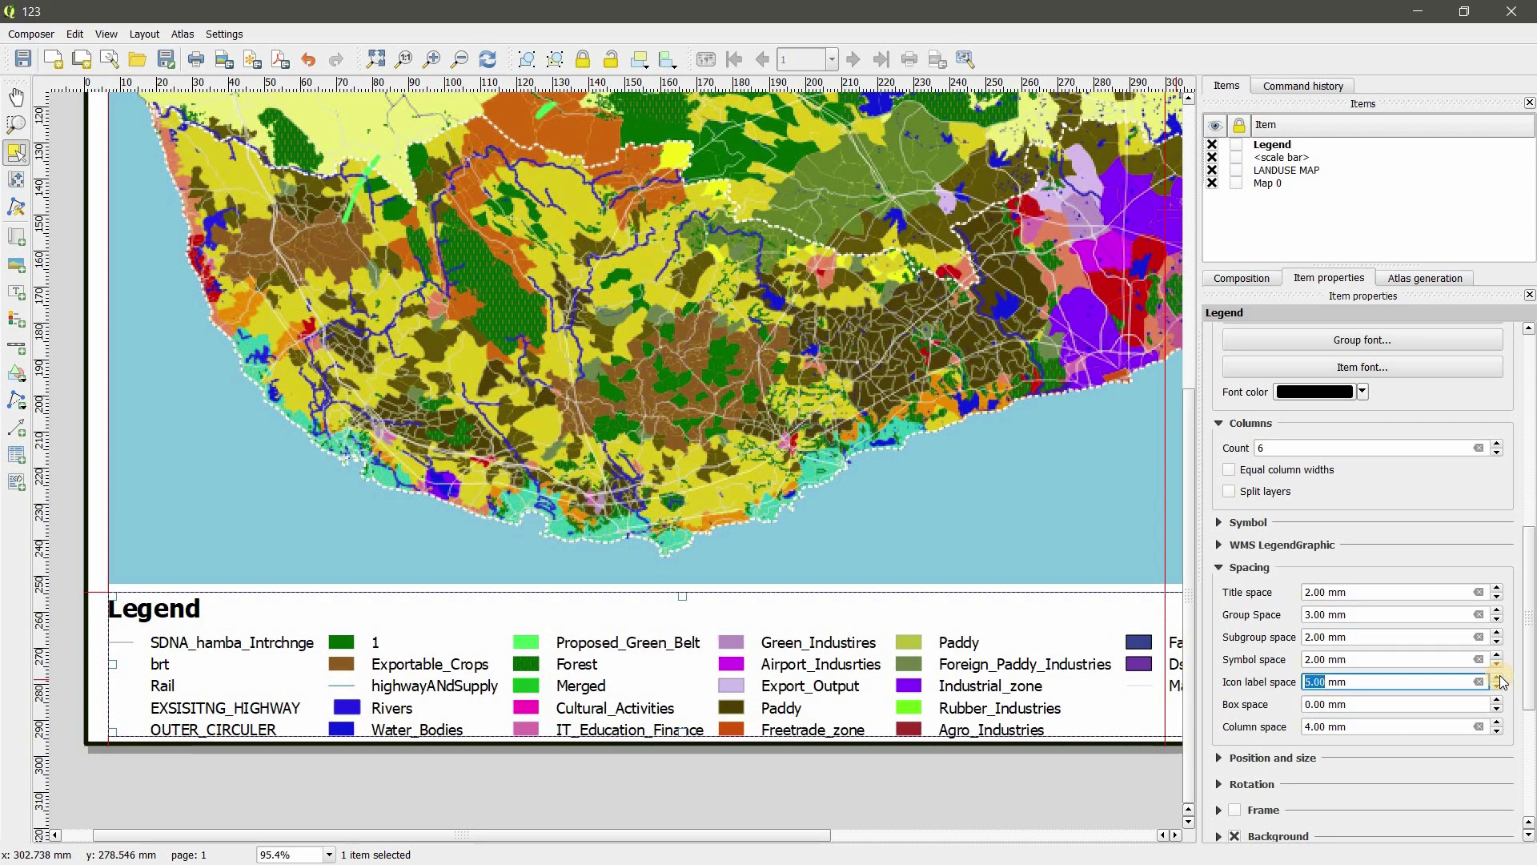
left_click_drag(572, 728, 662, 661)
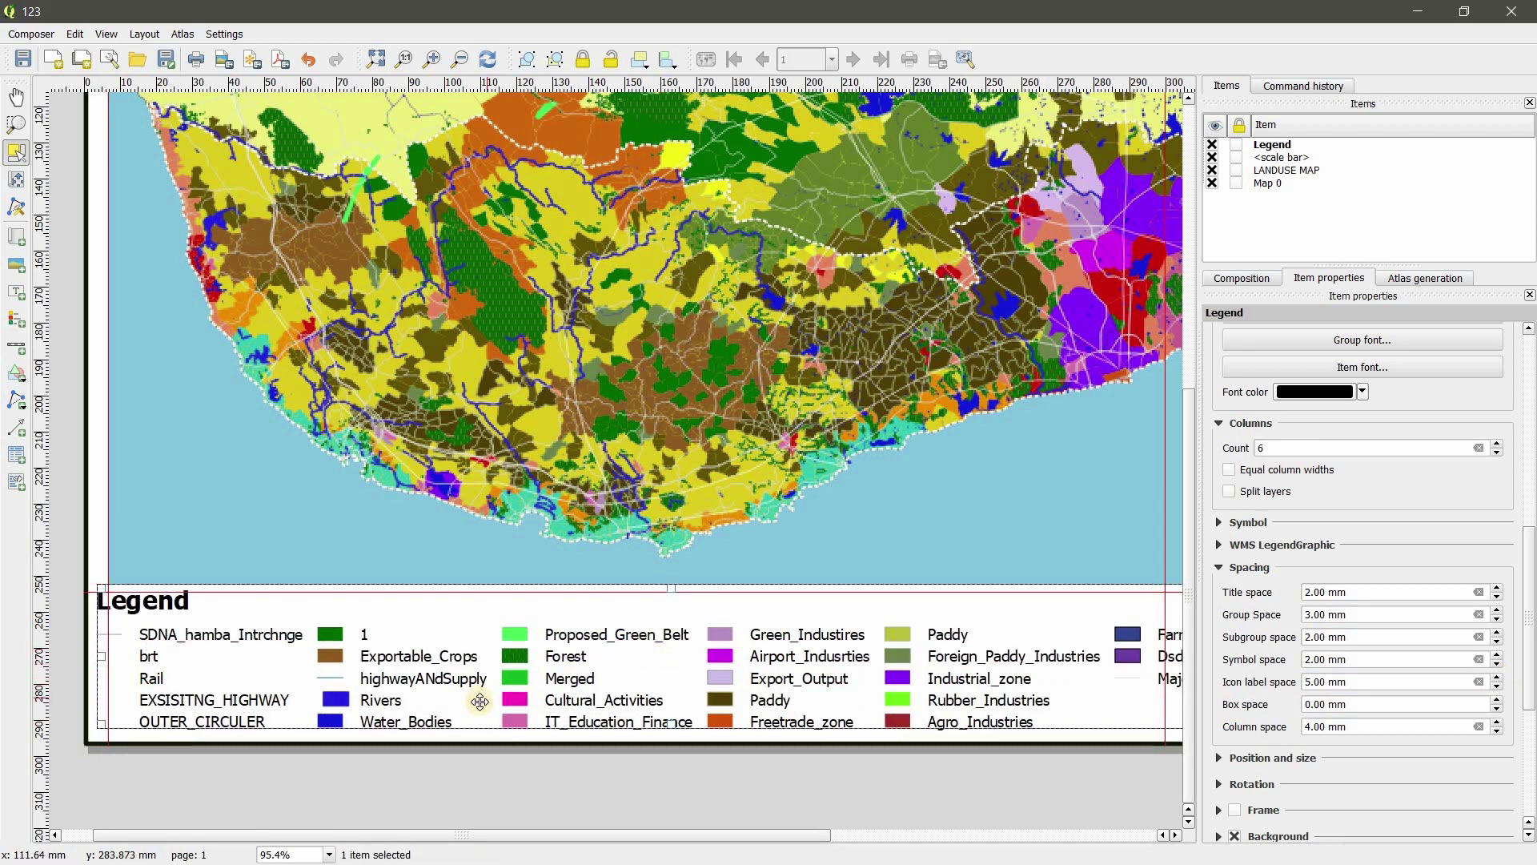
left_click(1497, 619)
left_click(1498, 642)
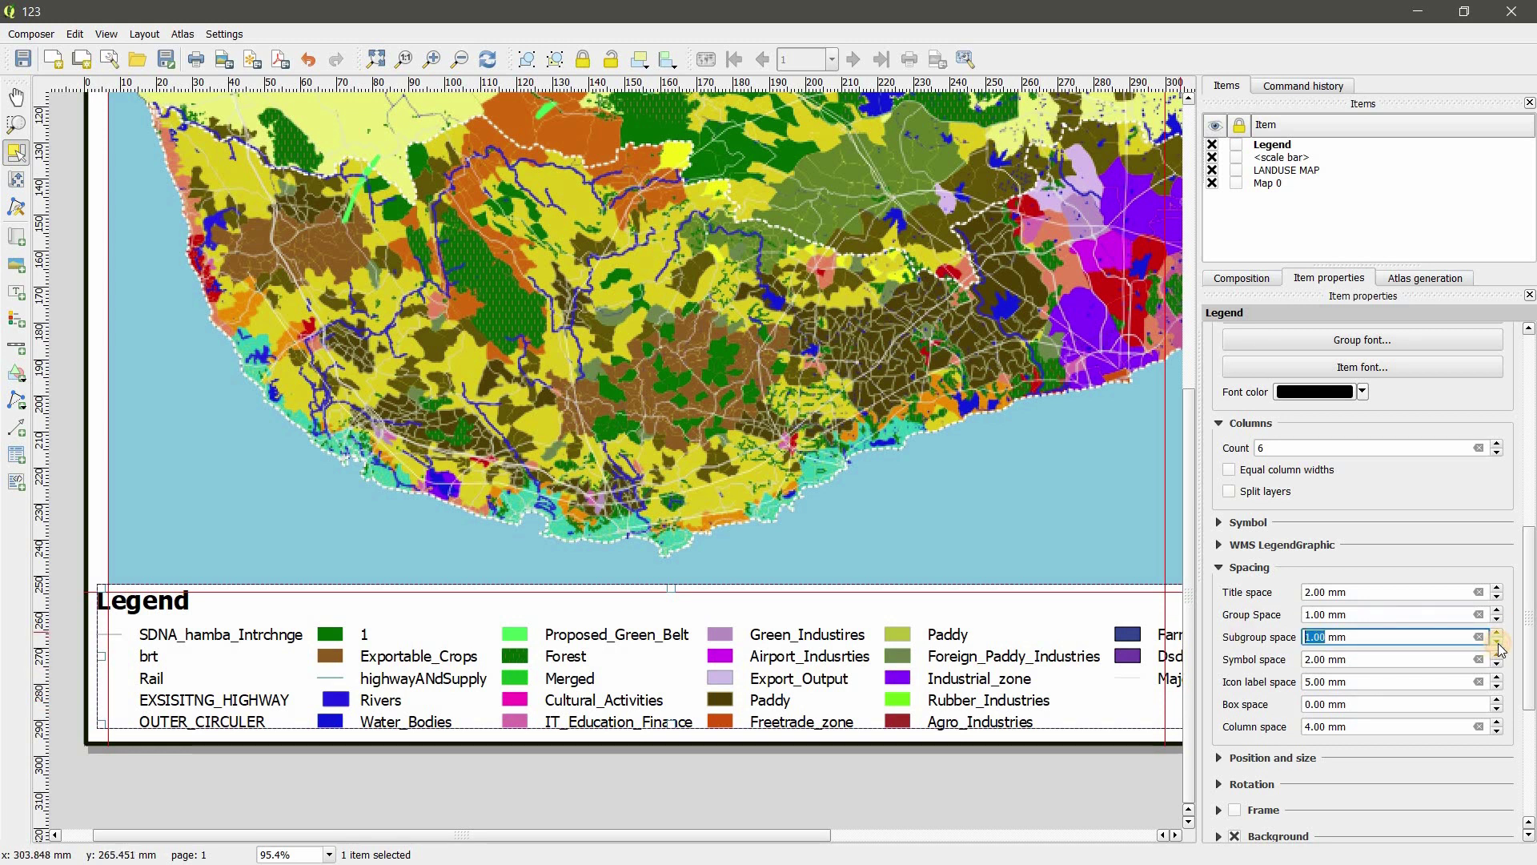
left_click(1496, 664)
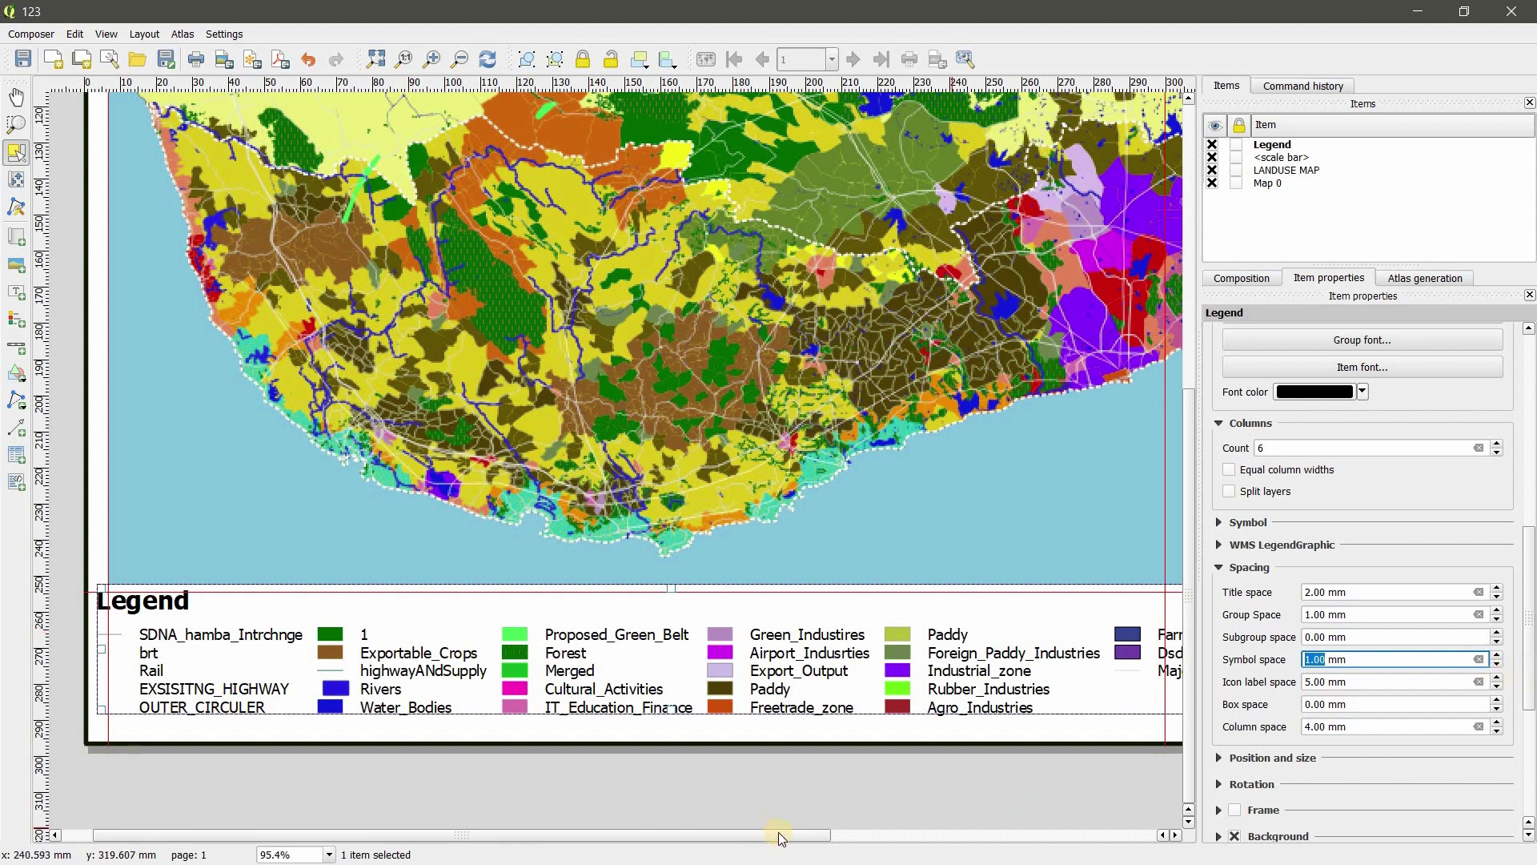
Narrow the six-column legend and move it to the page bottom beside the 0–40 km scale bar
left_click_drag(775, 834, 981, 835)
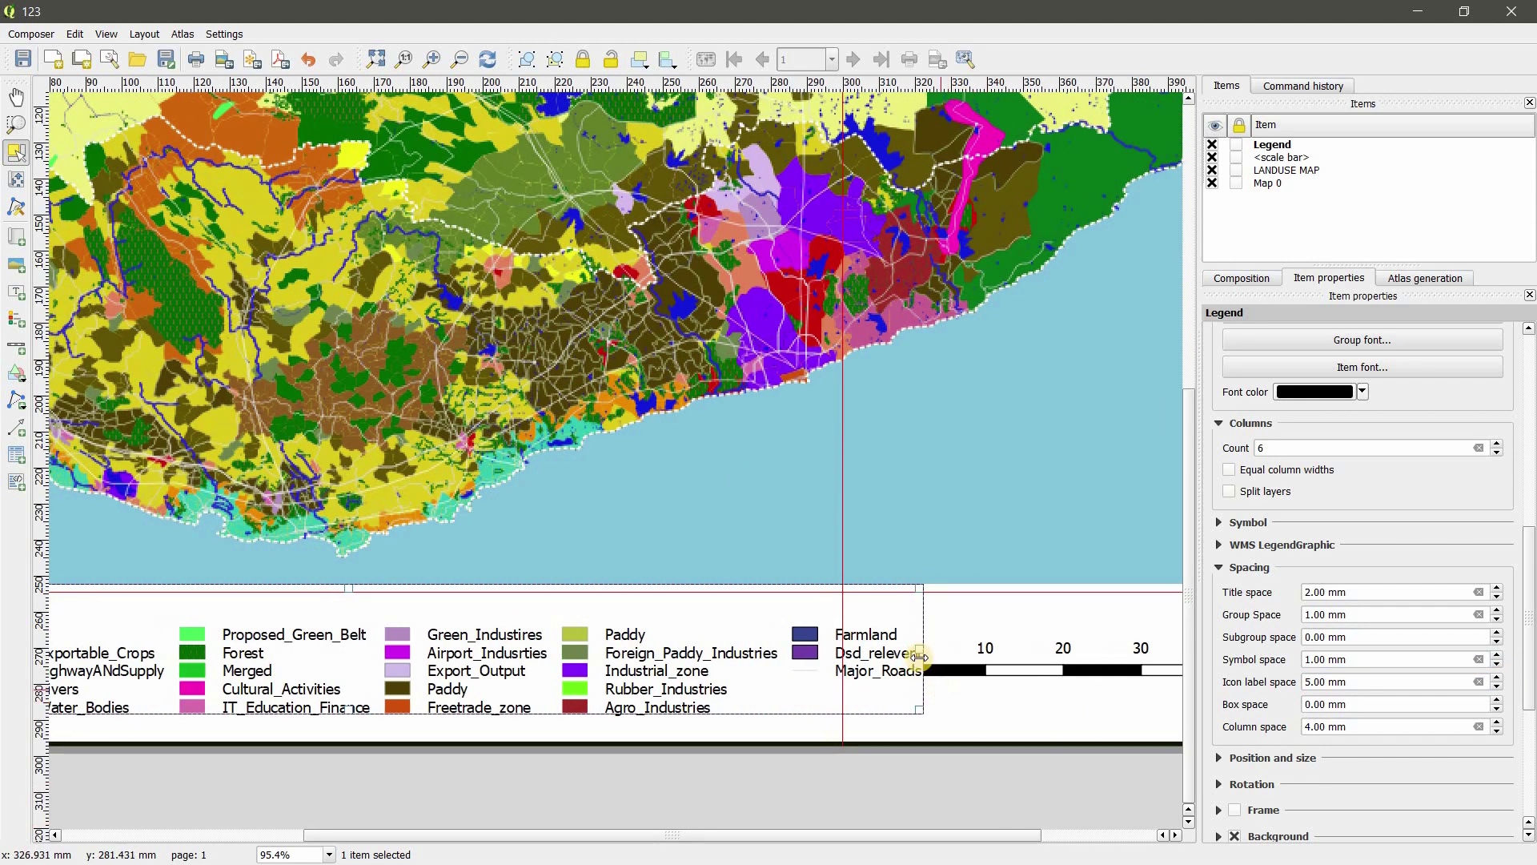
left_click_drag(920, 658, 843, 680)
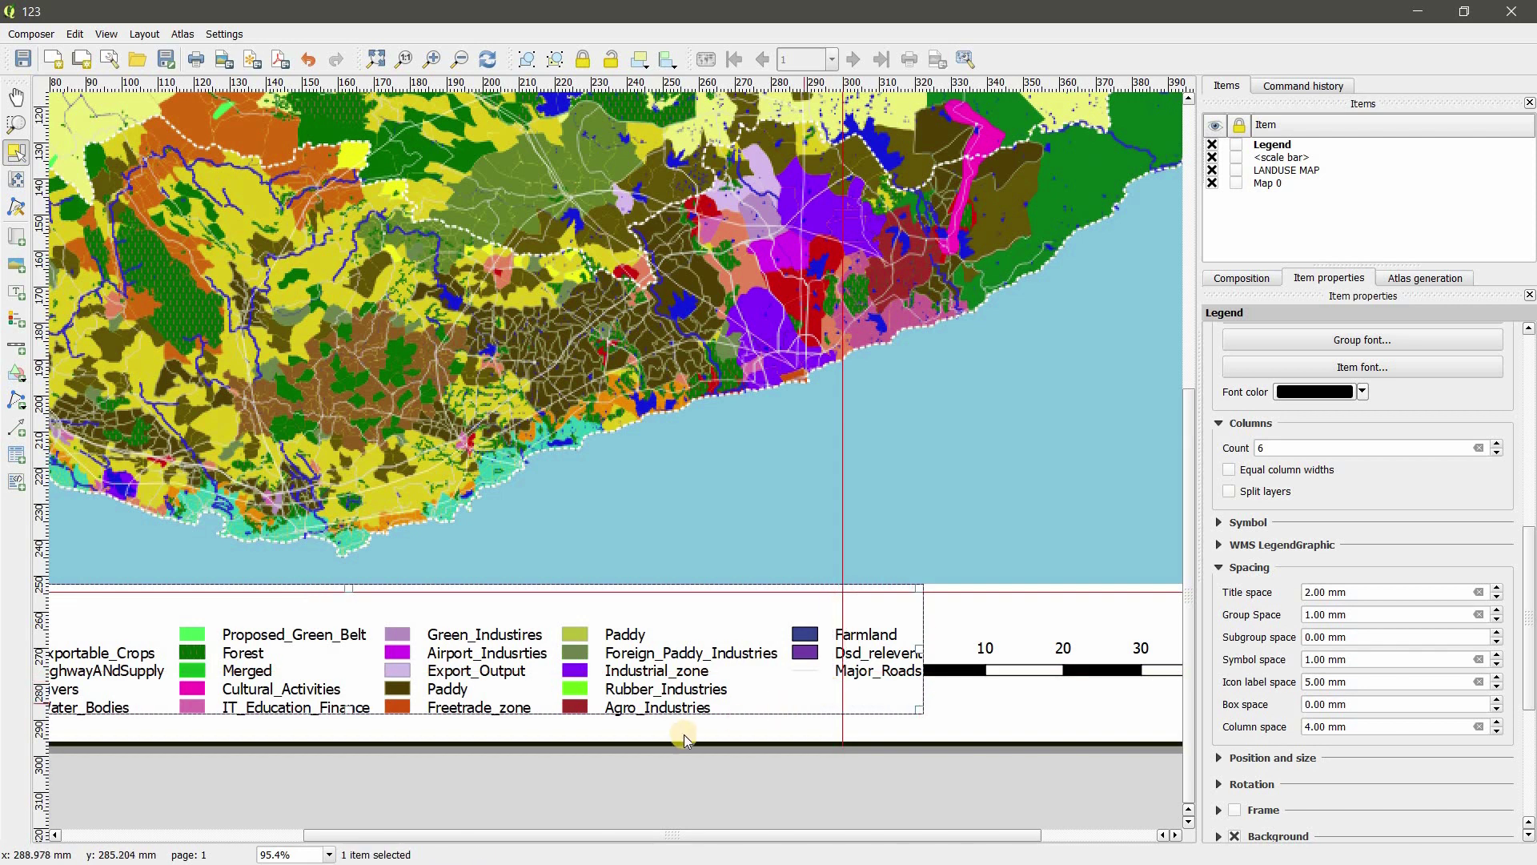
left_click_drag(737, 669, 677, 688)
scroll(938, 604, "down", 4)
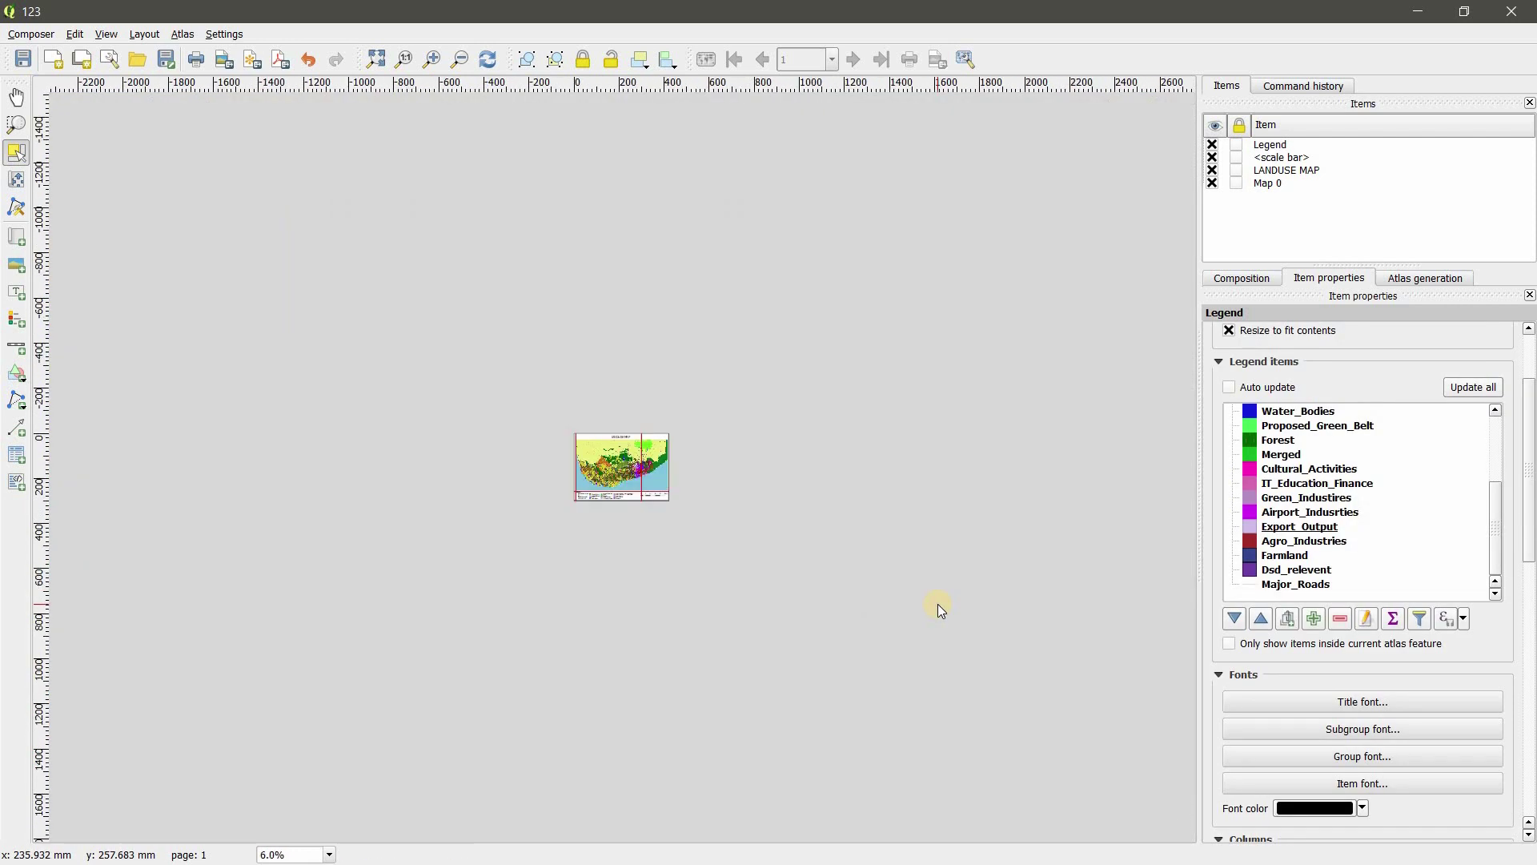
scroll(938, 604, "up", 3)
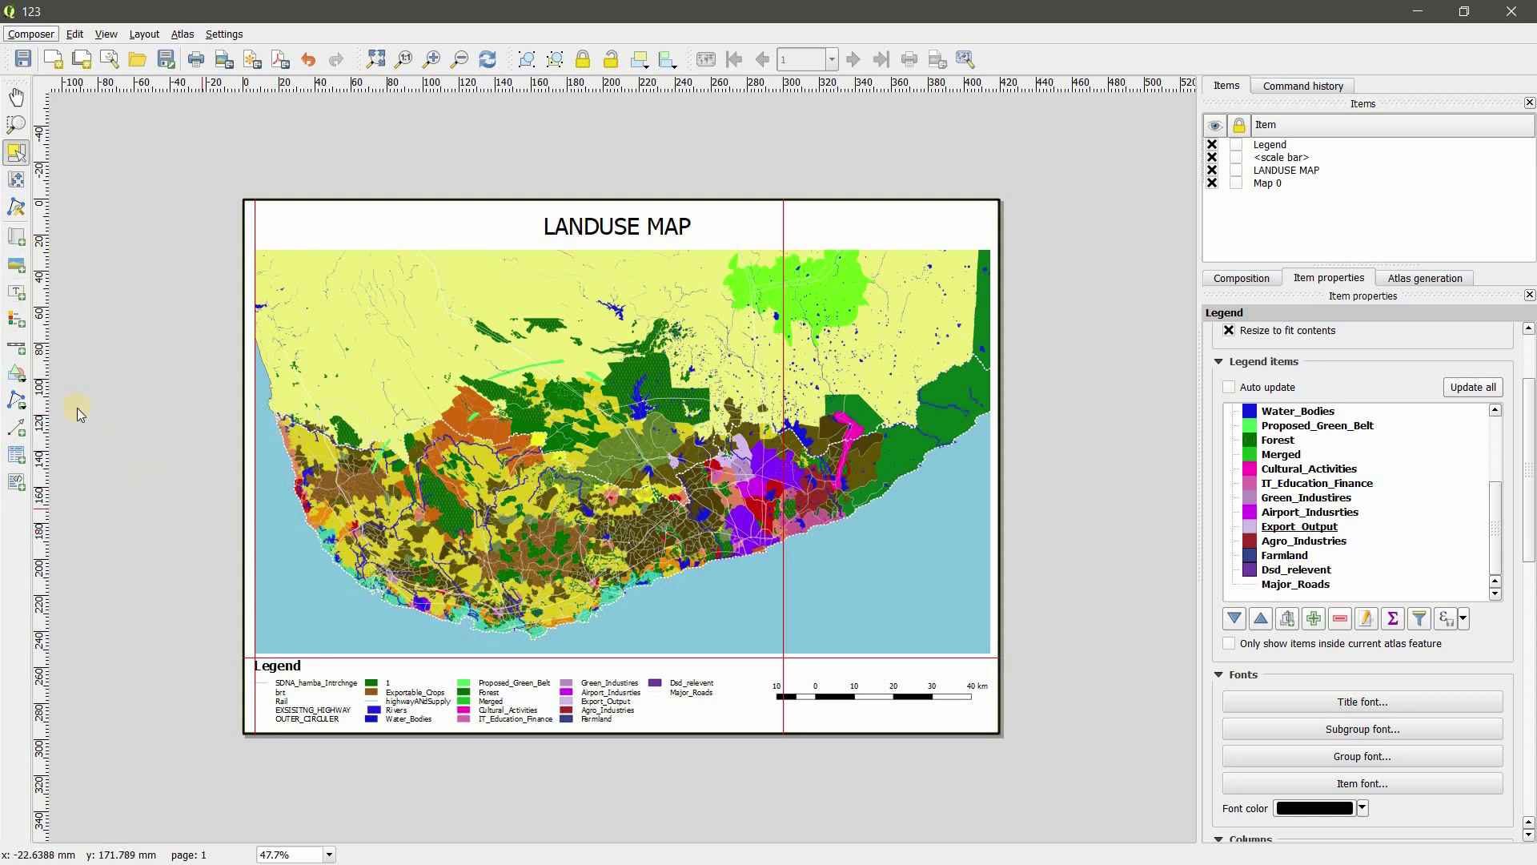
left_click(17, 427)
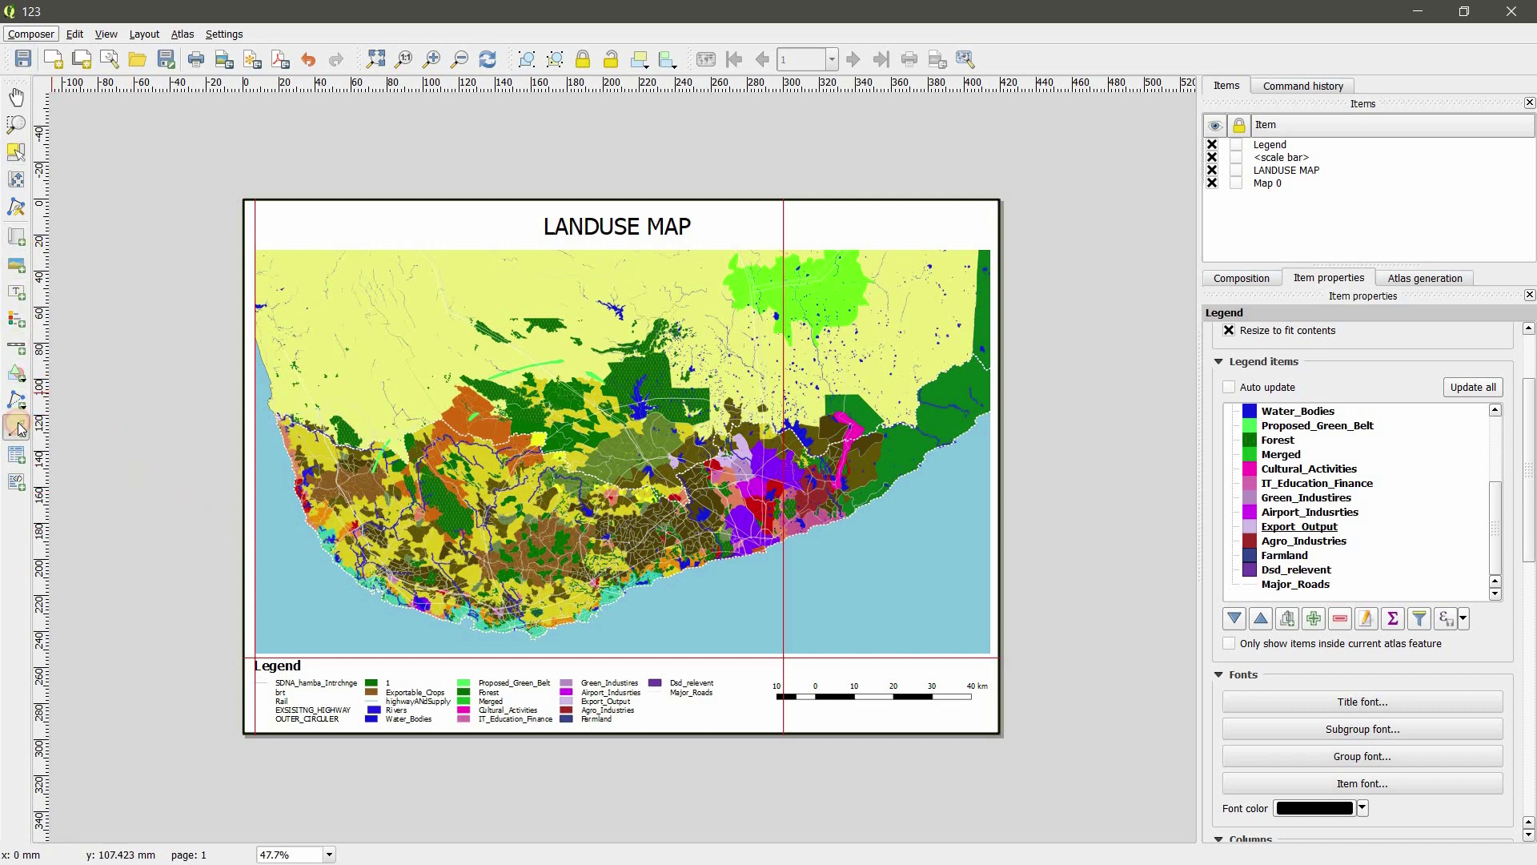
Draw an upward north arrow with 1.60 mm outline and 2.6 line width, placed by the scale bar
left_click(971, 621)
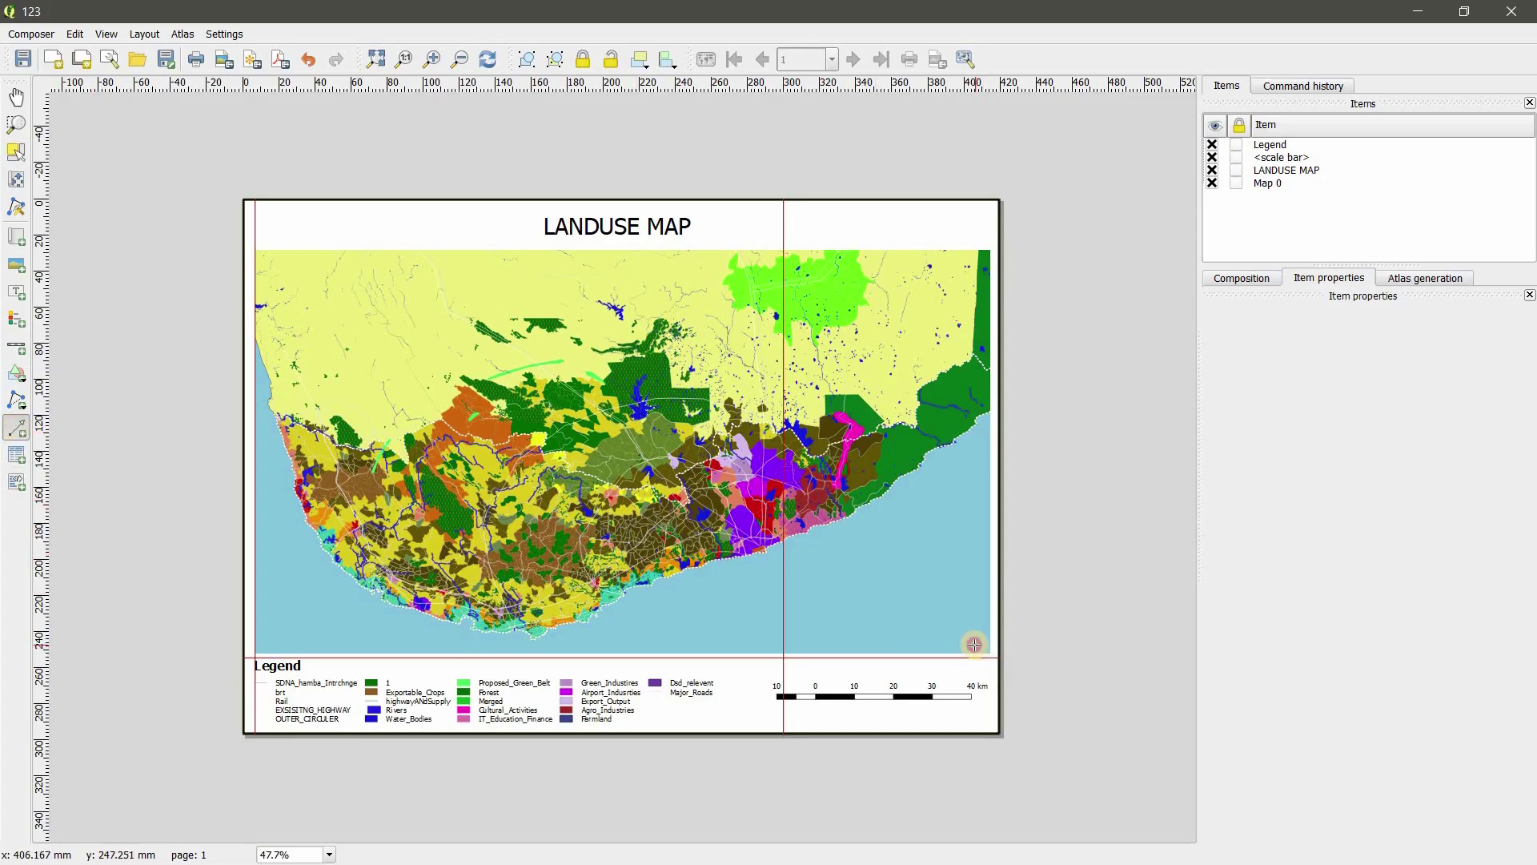
left_click_drag(974, 644, 975, 590)
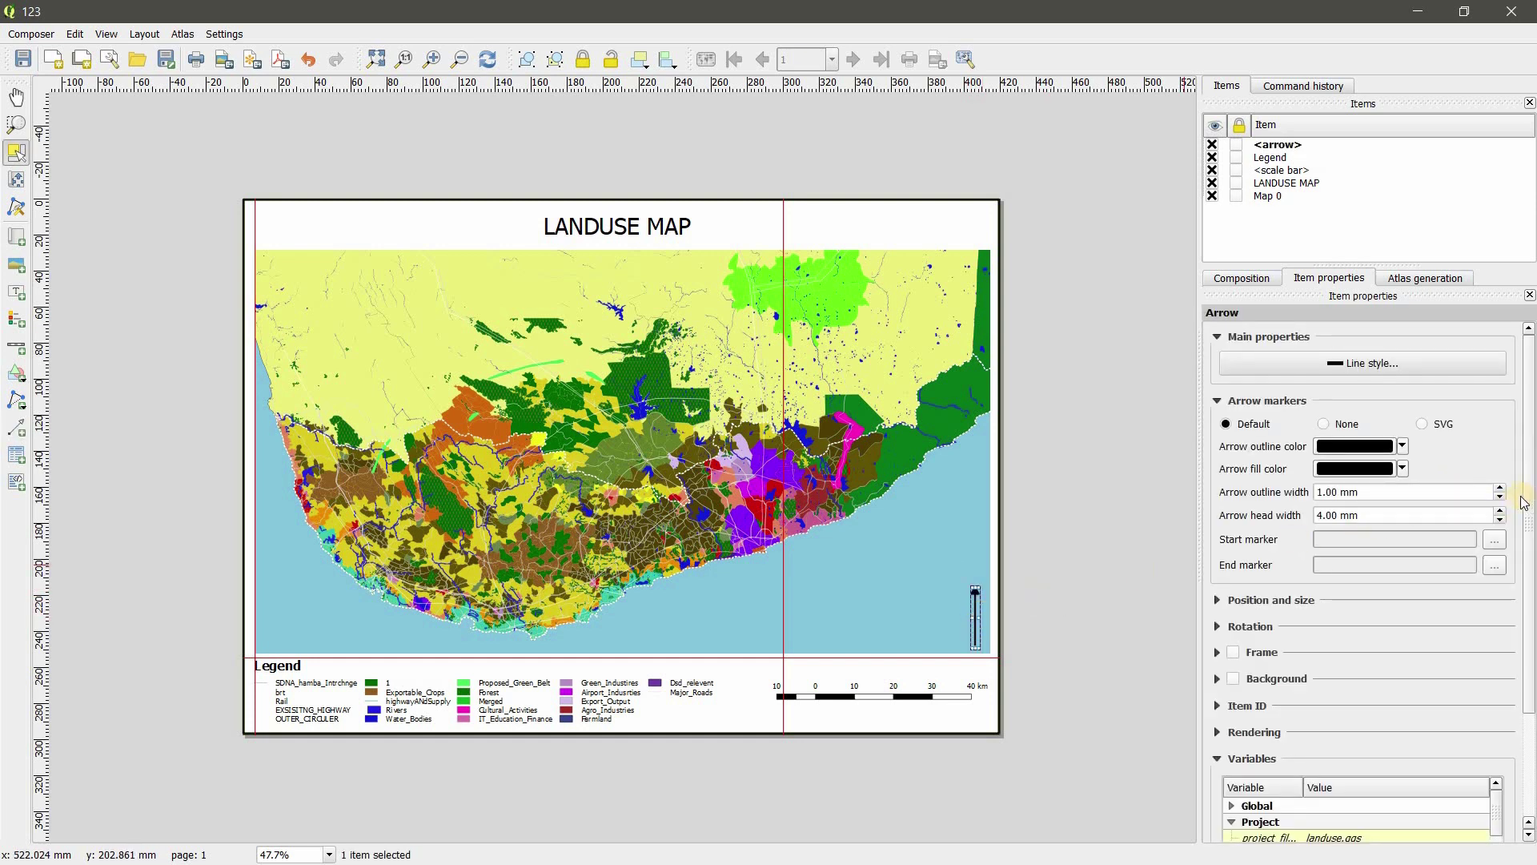
left_click(1498, 490)
left_click(1498, 490)
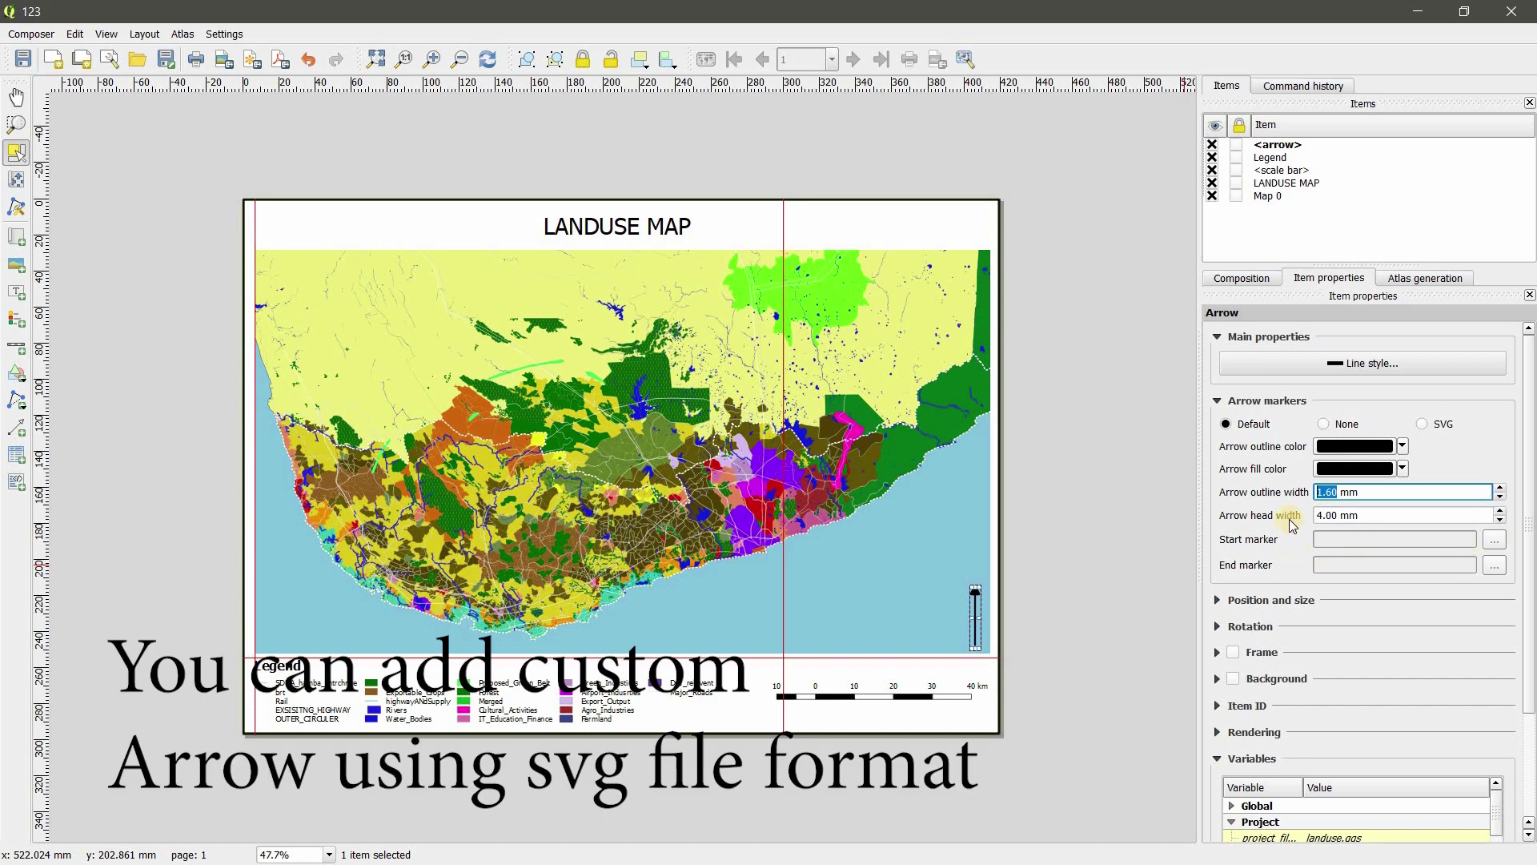
left_click(1362, 362)
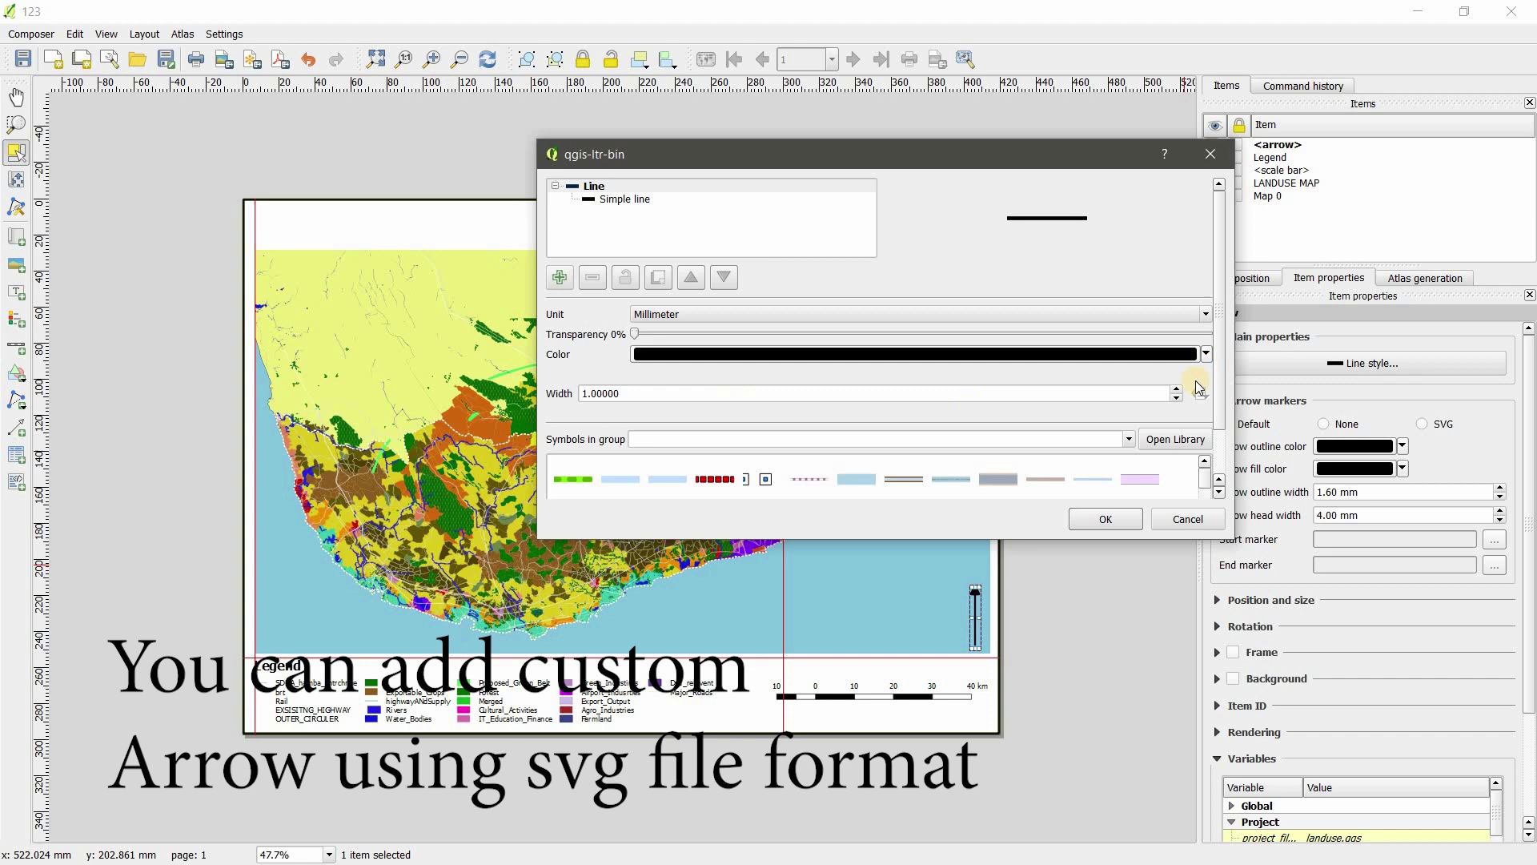
scroll(1179, 393, "up", 9)
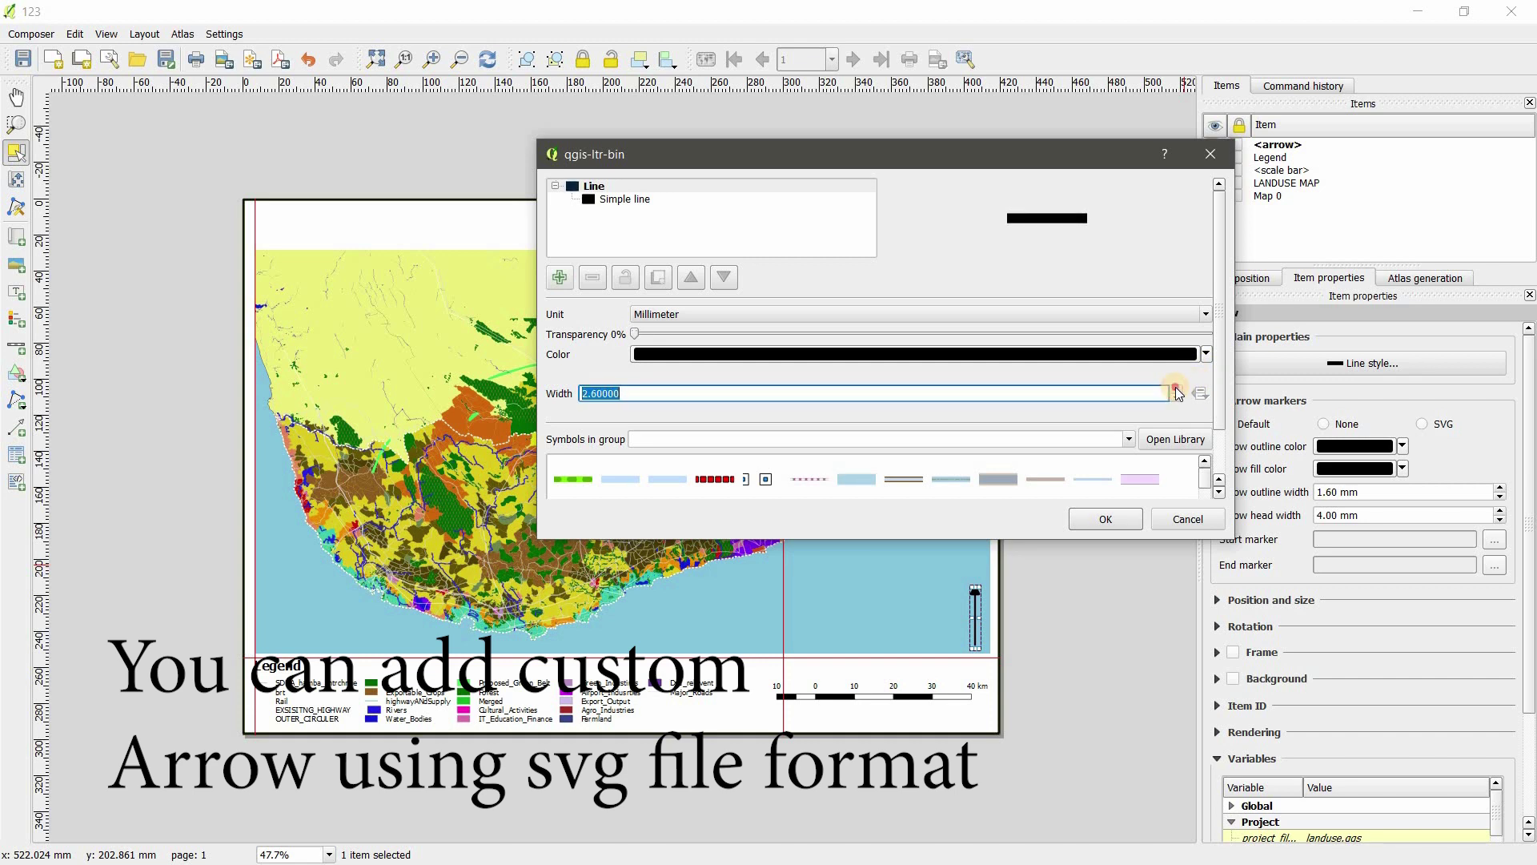
left_click(1105, 519)
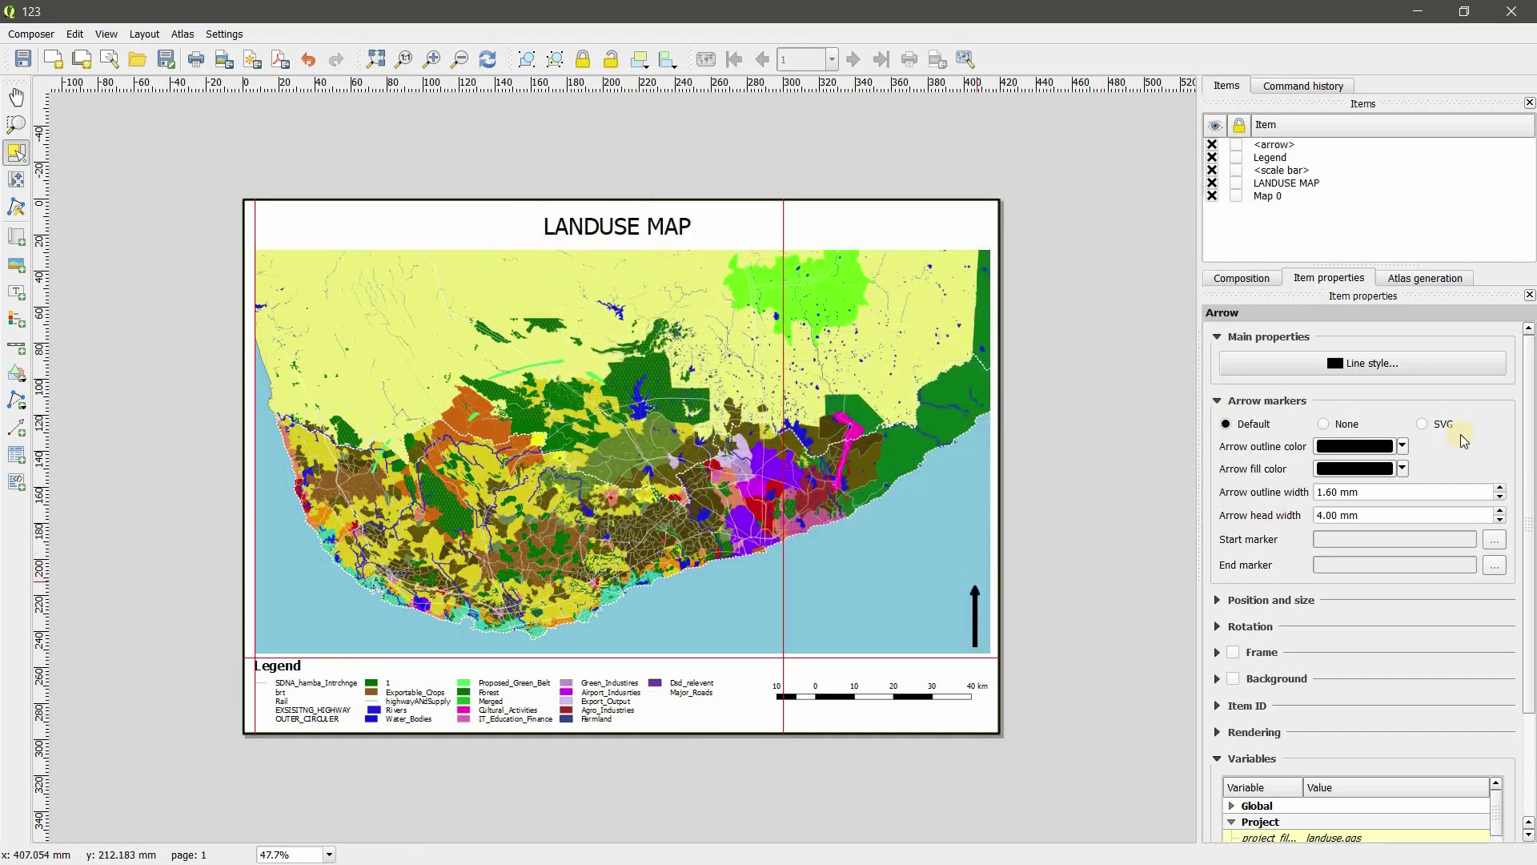
left_click_drag(978, 613, 756, 690)
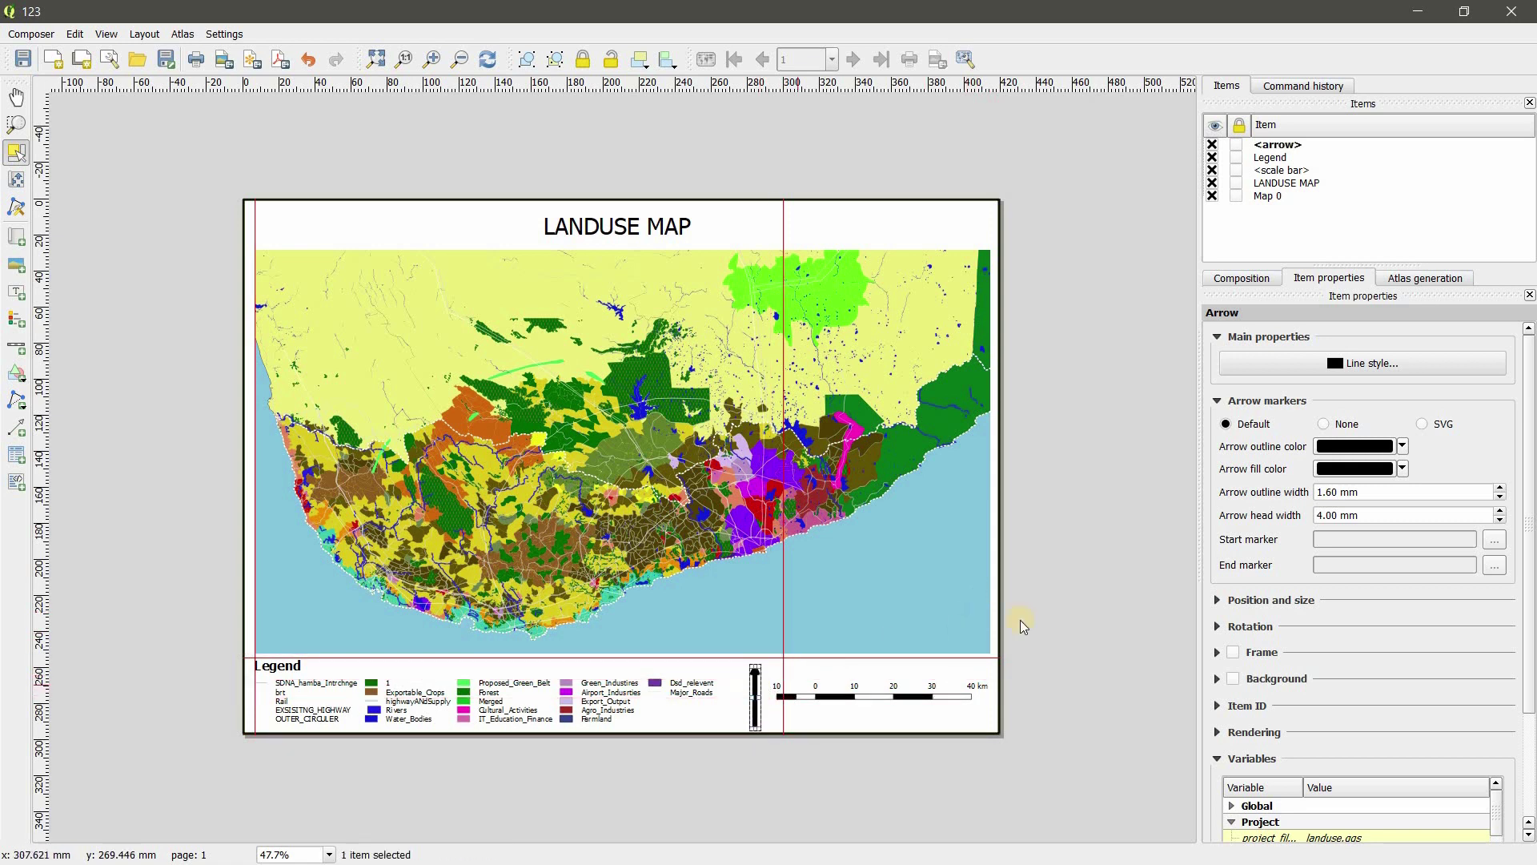
left_click(1122, 629)
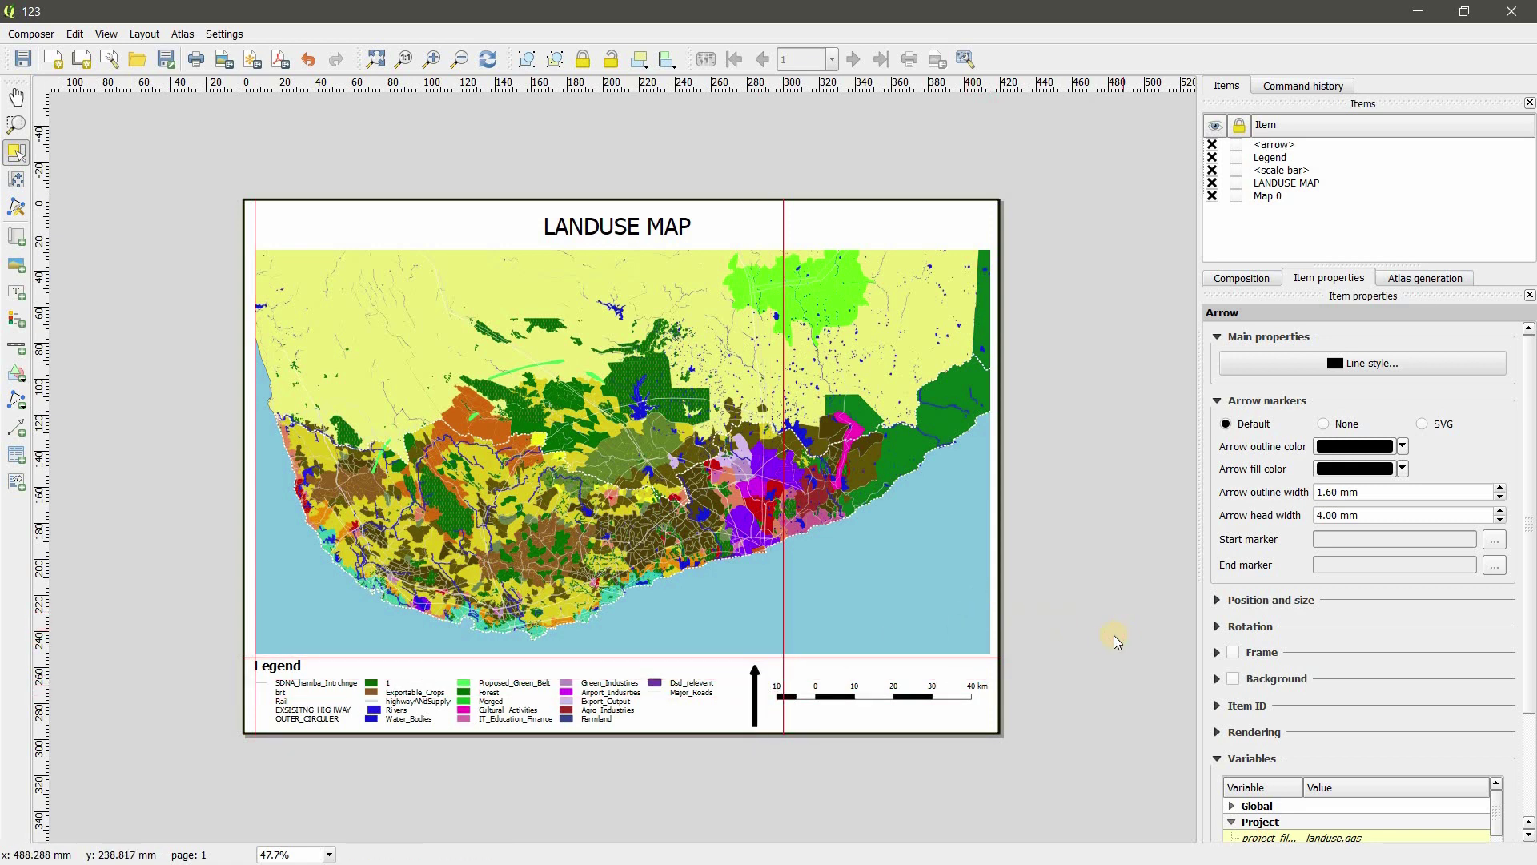
Pan the map content up within its frame and cover the lower-right sea with a white rectangle shape
left_click(16, 179)
left_click_drag(635, 479, 638, 427)
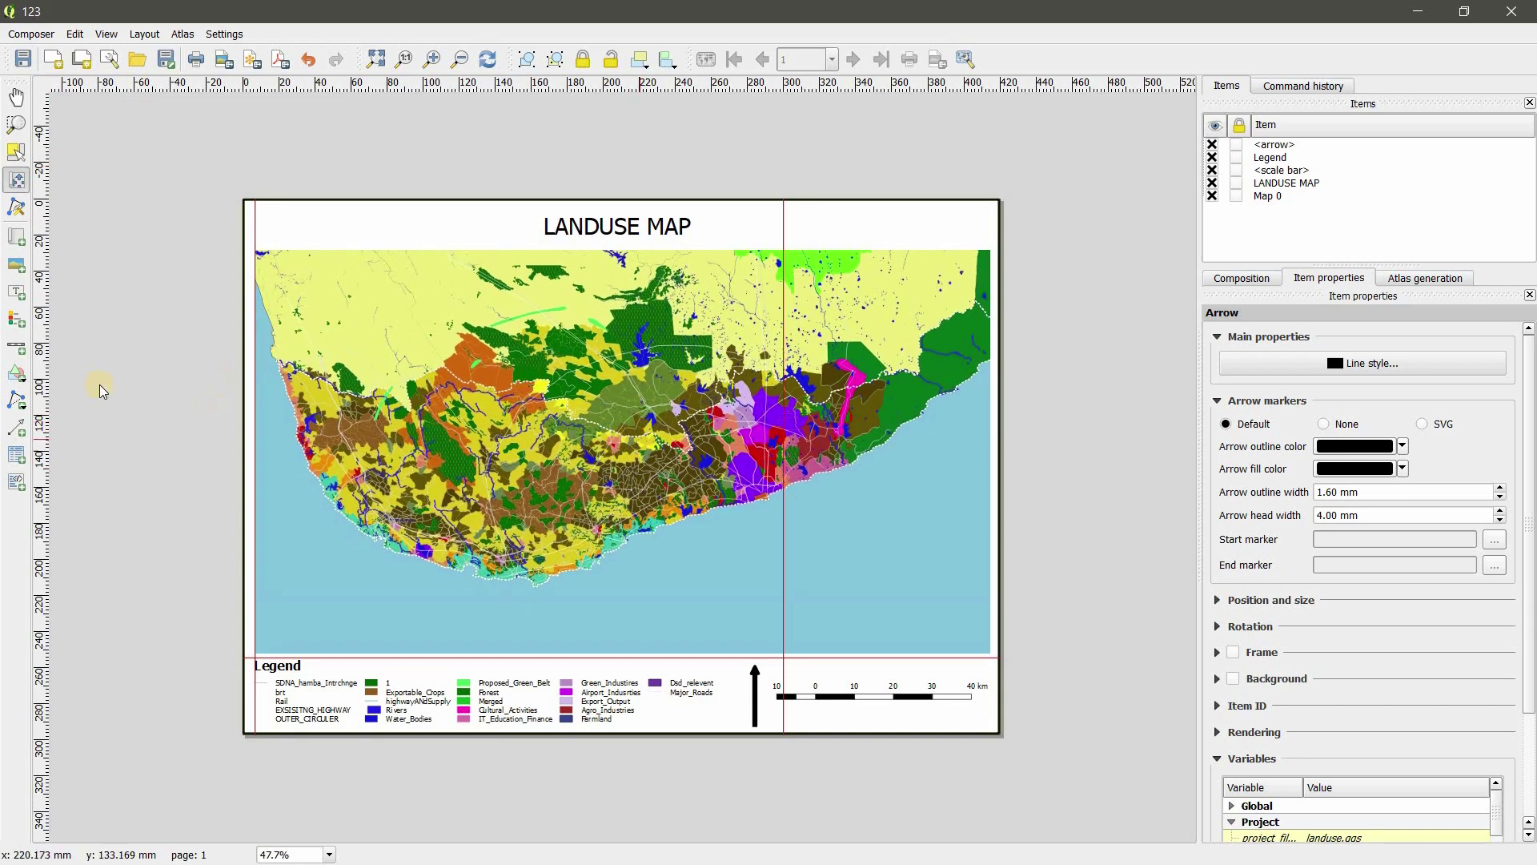
left_click(17, 373)
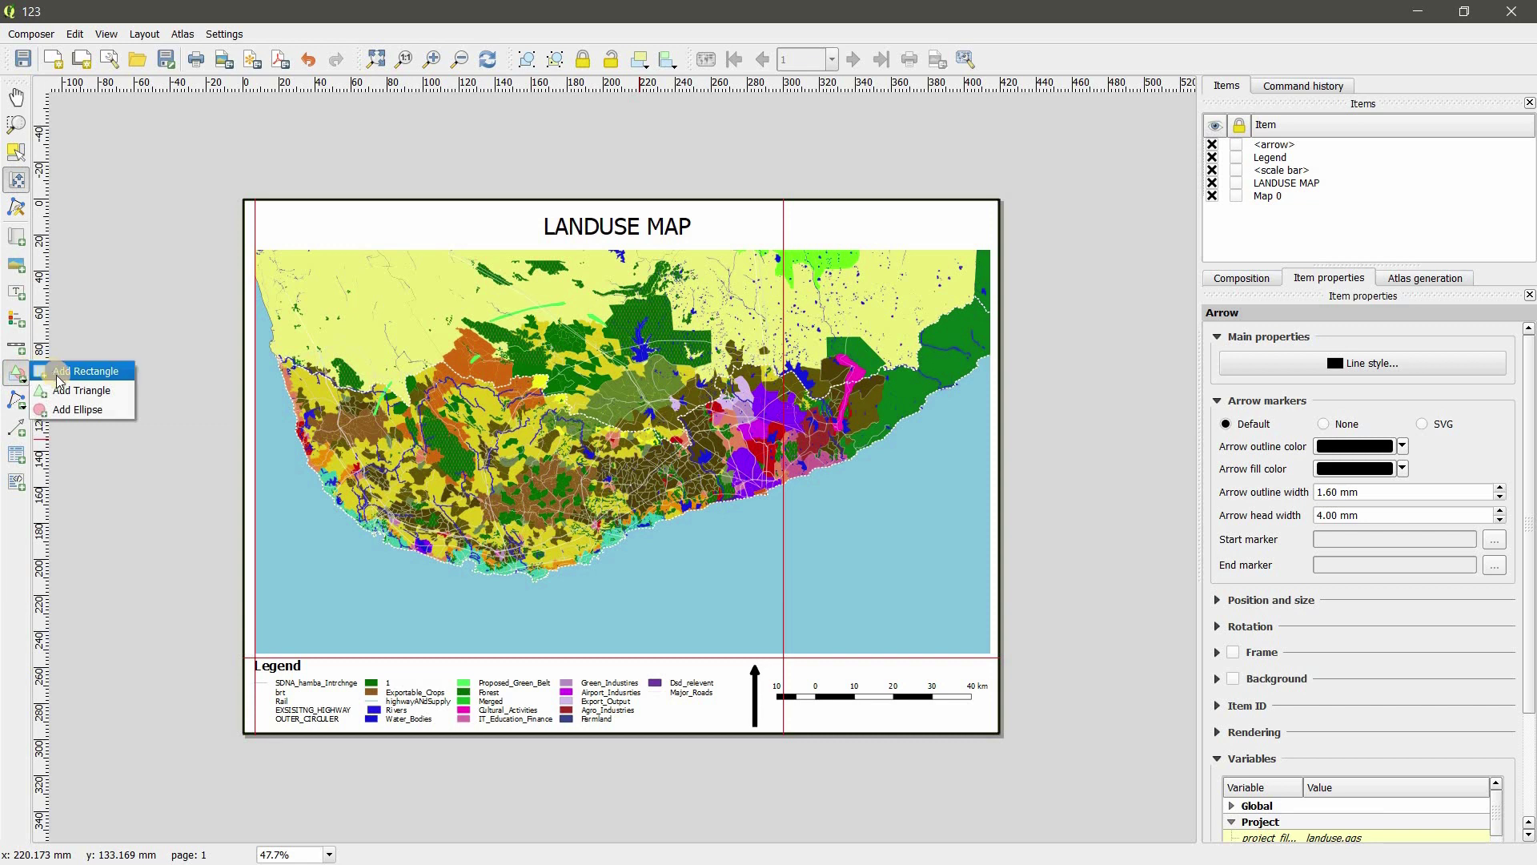
left_click(64, 371)
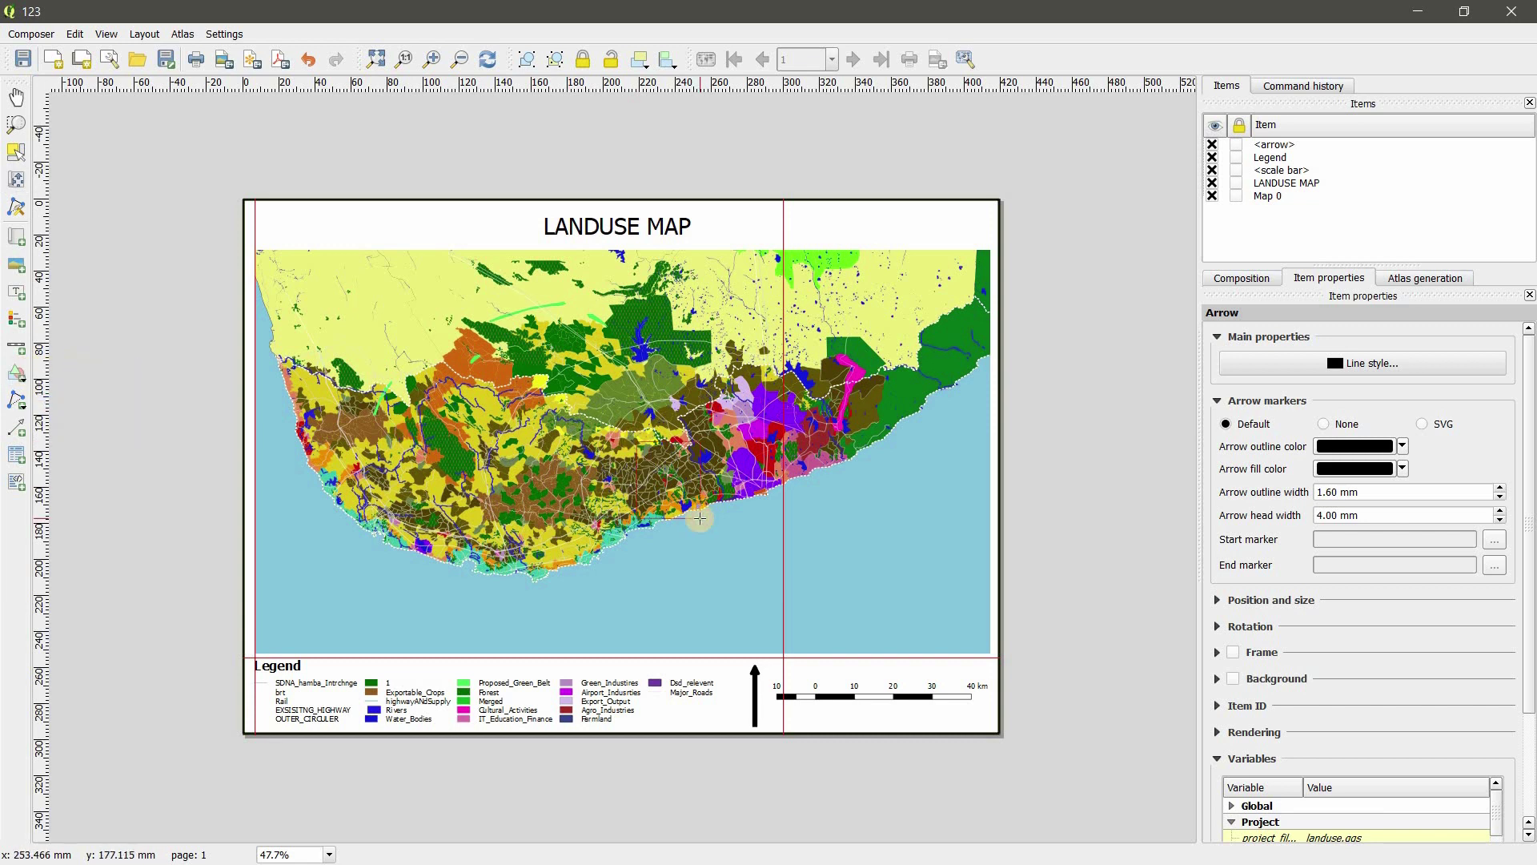
mouse_move(772, 515)
left_mouse_down()
mouse_move(703, 515)
mouse_move(864, 497)
mouse_move(910, 538)
left_mouse_up()
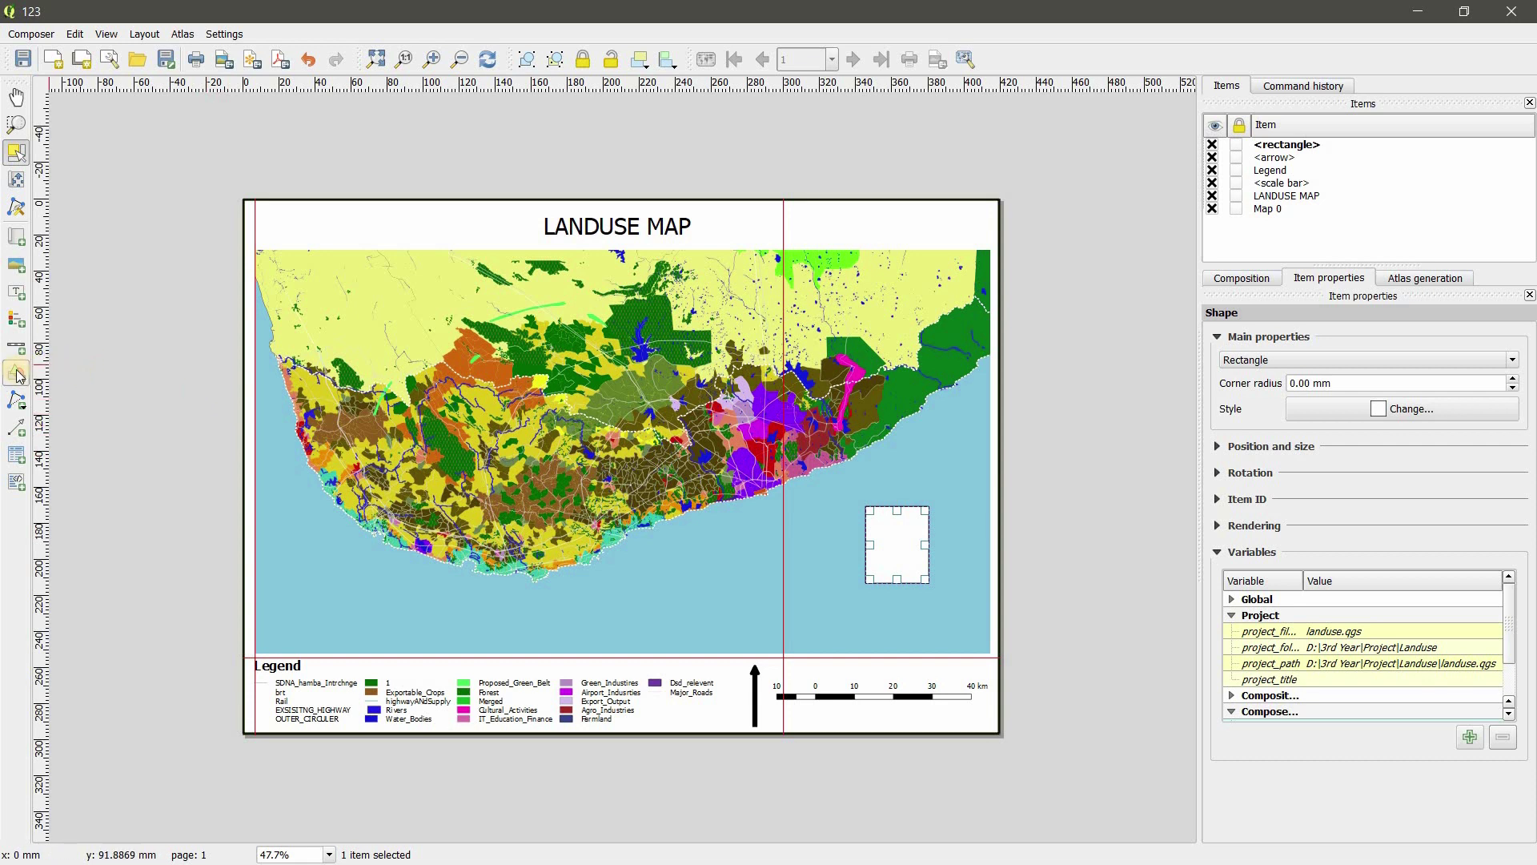
left_click(26, 275)
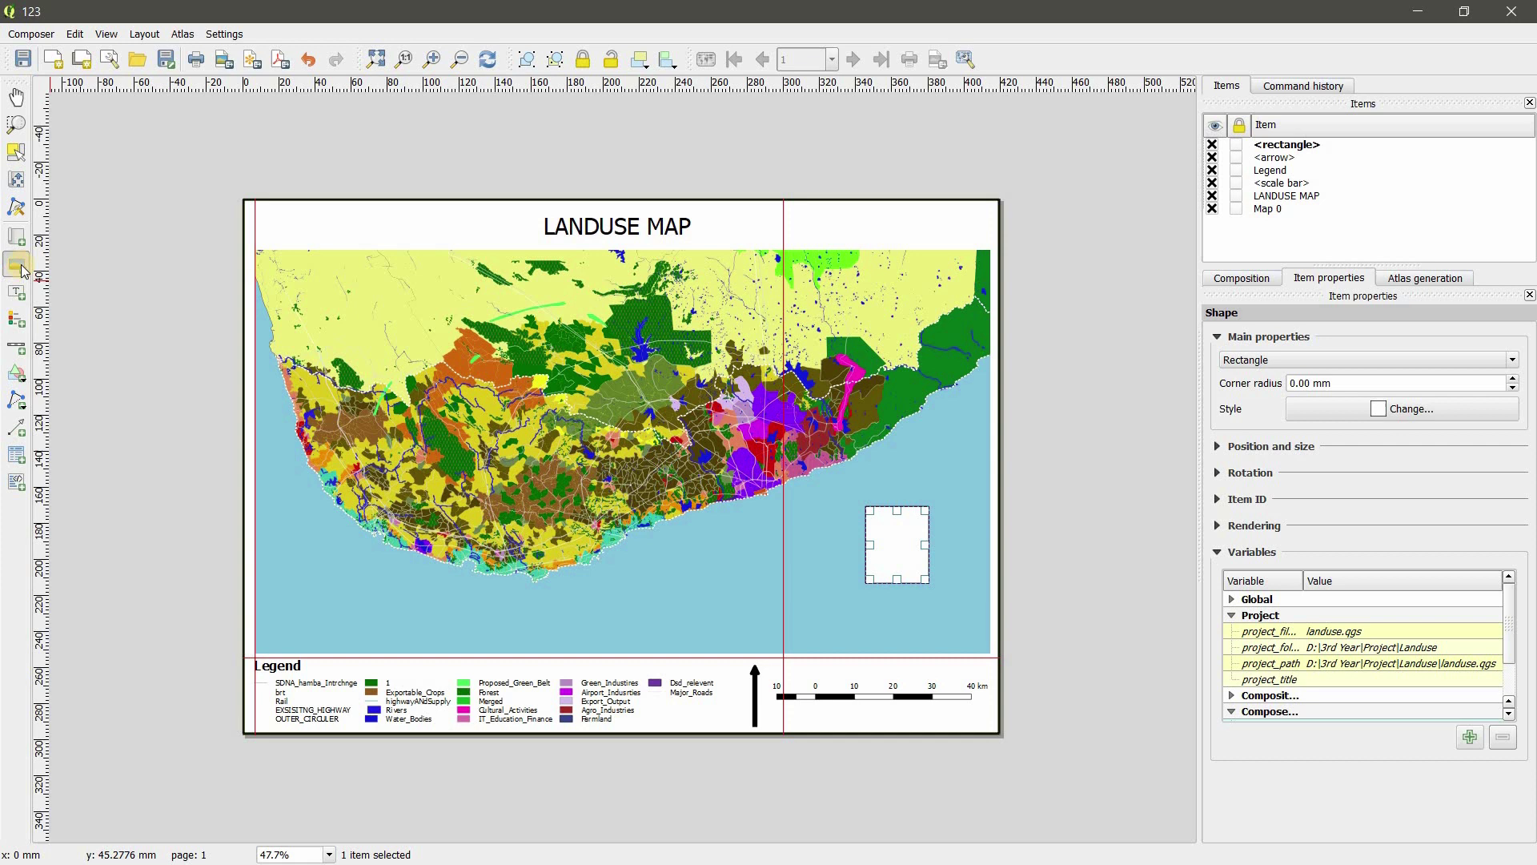
left_click(23, 457)
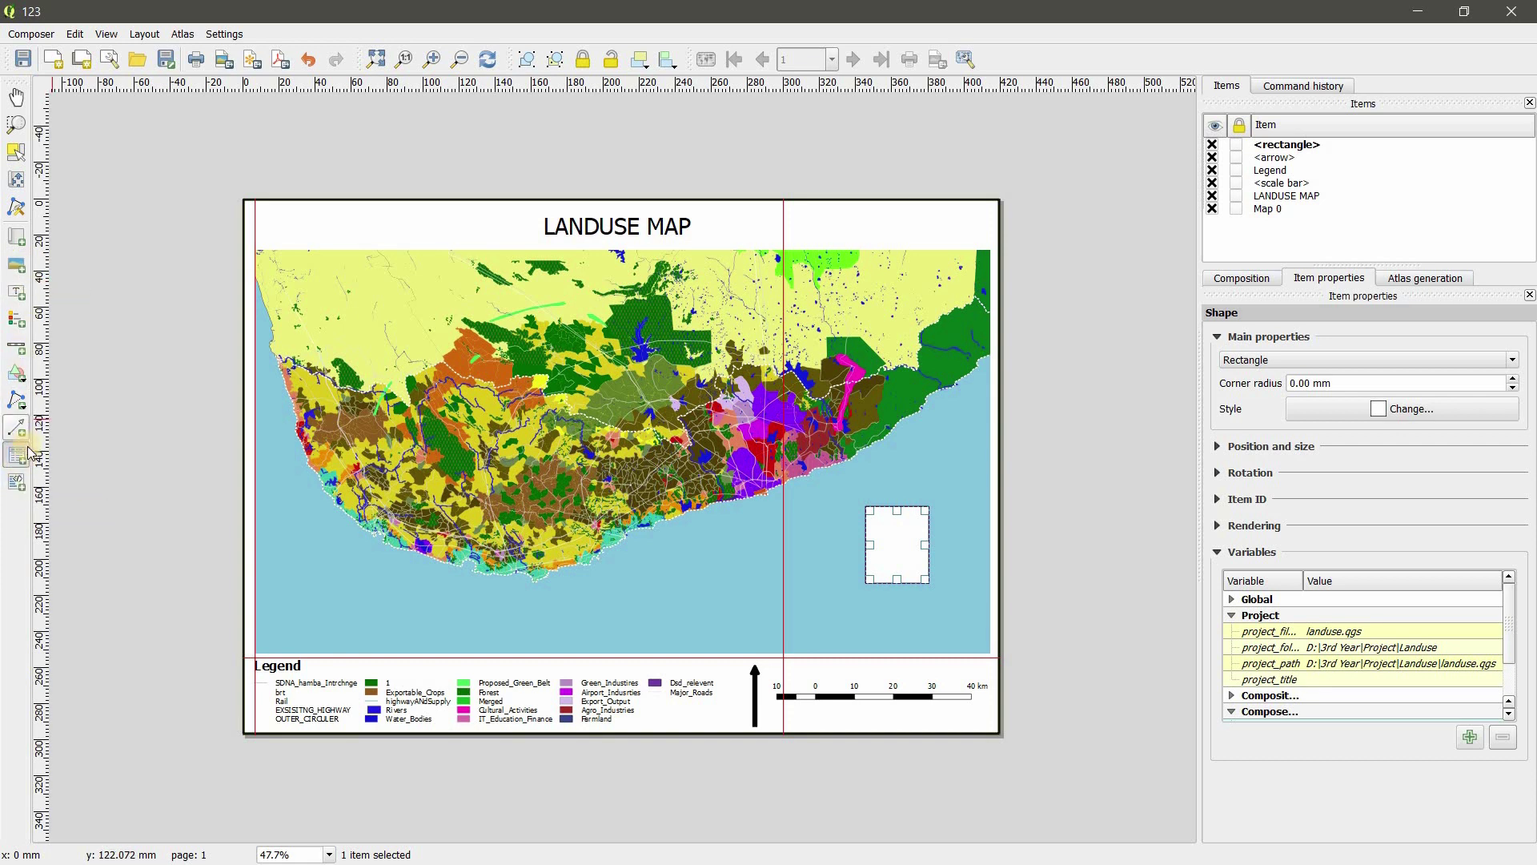
left_click(385, 554)
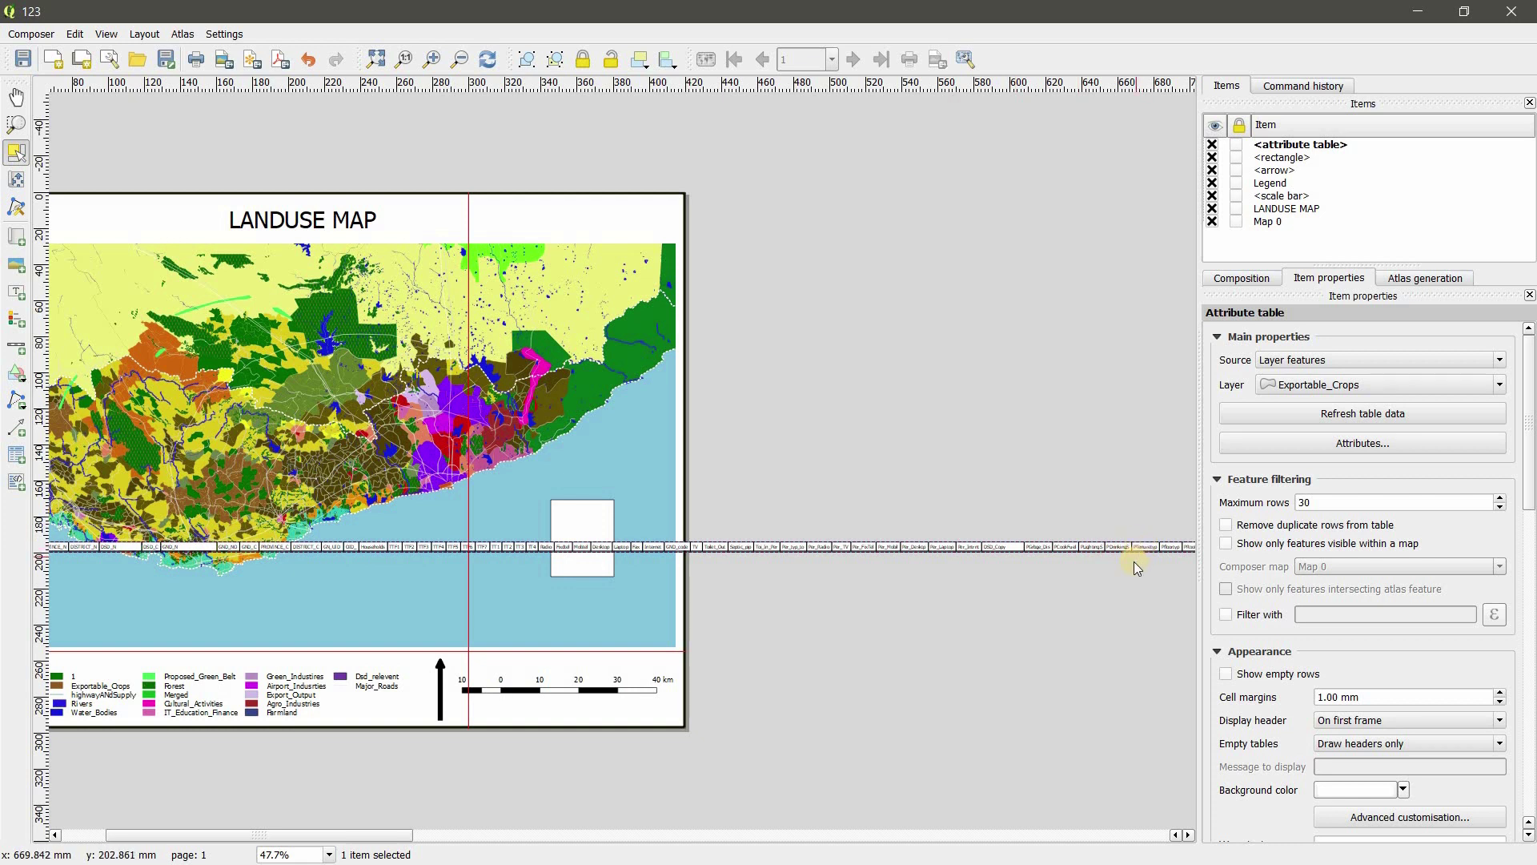
key("Delete")
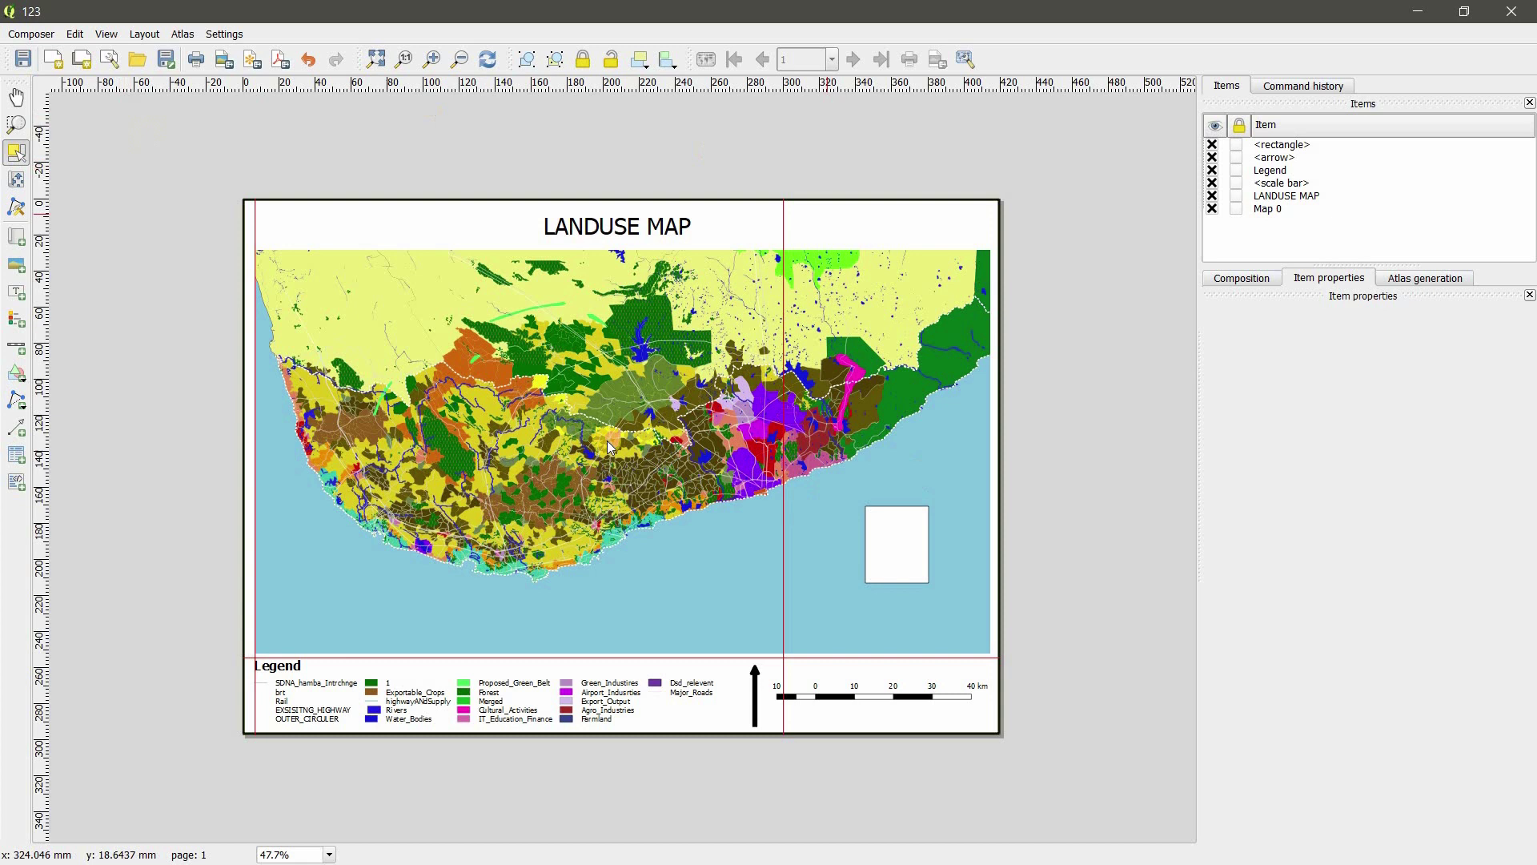
Export the layout as JPEG 'w' into the Maps folder at 300 dpi (4960 × 3507 px)
left_click(16, 35)
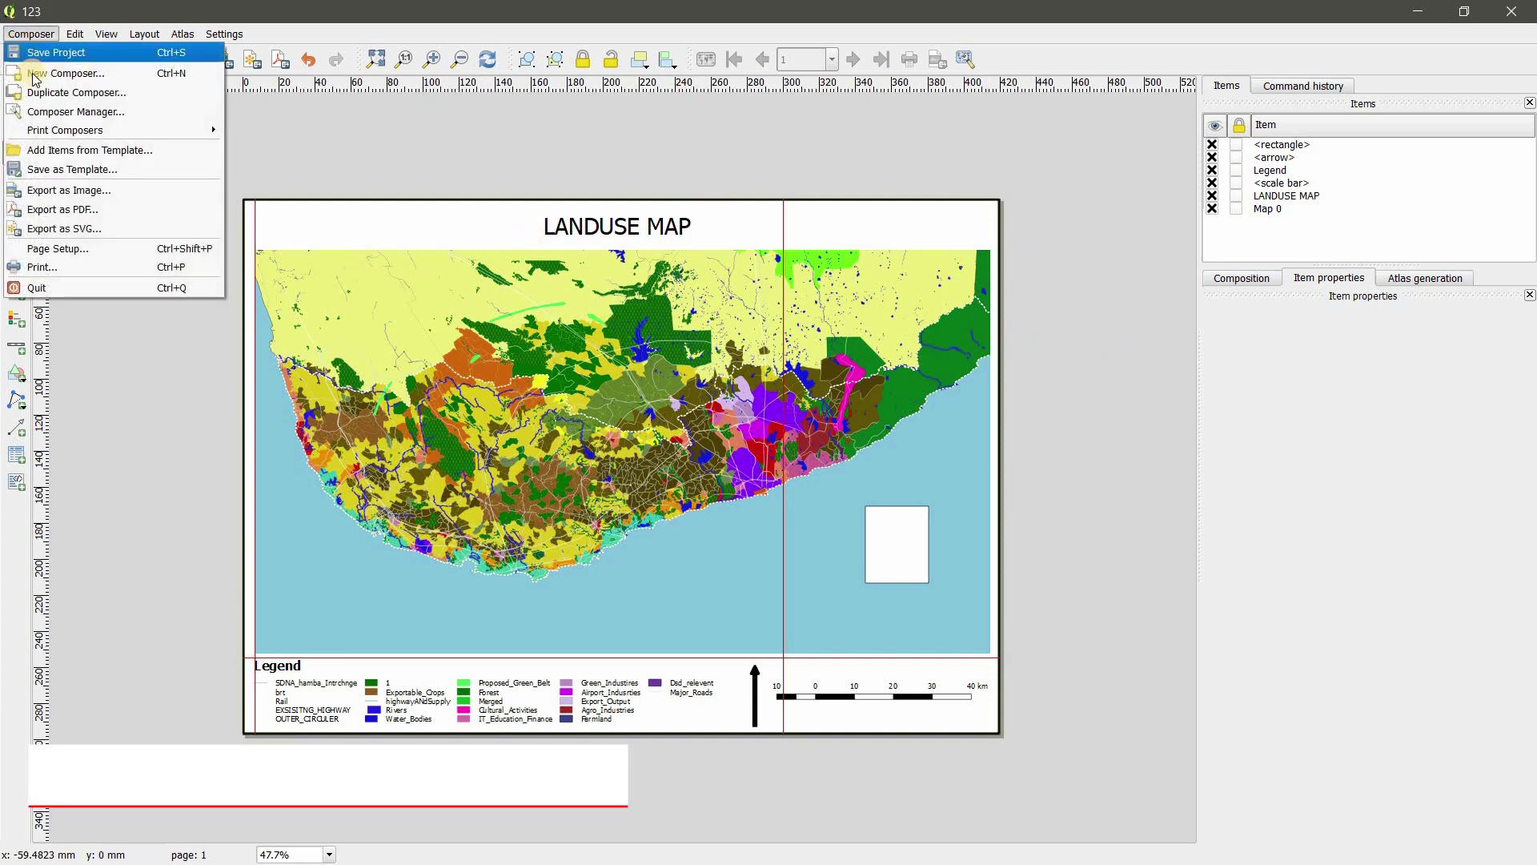
left_click(86, 192)
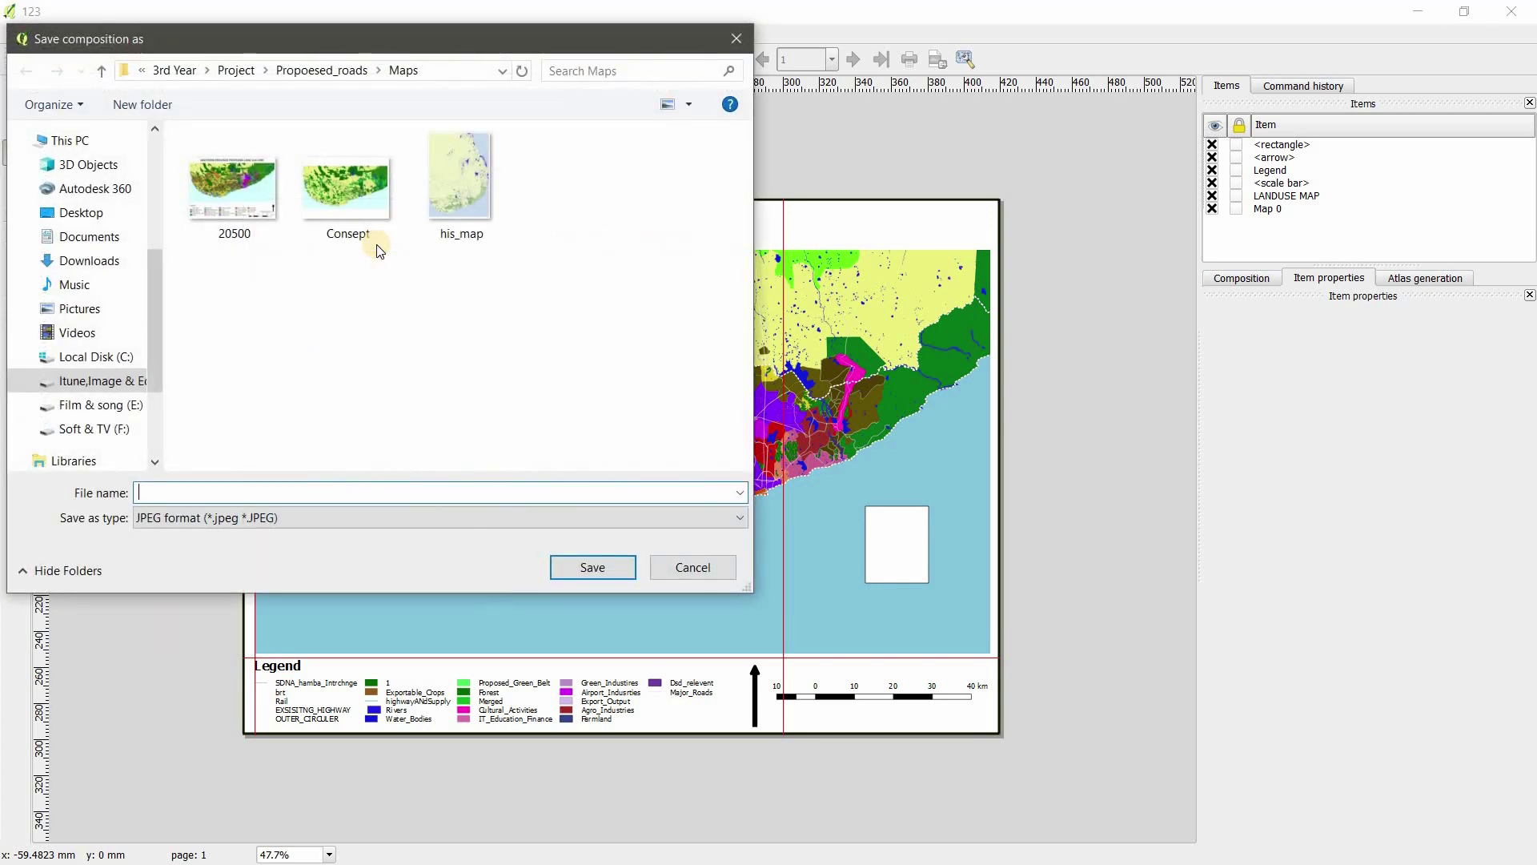
type("w")
left_click(636, 565)
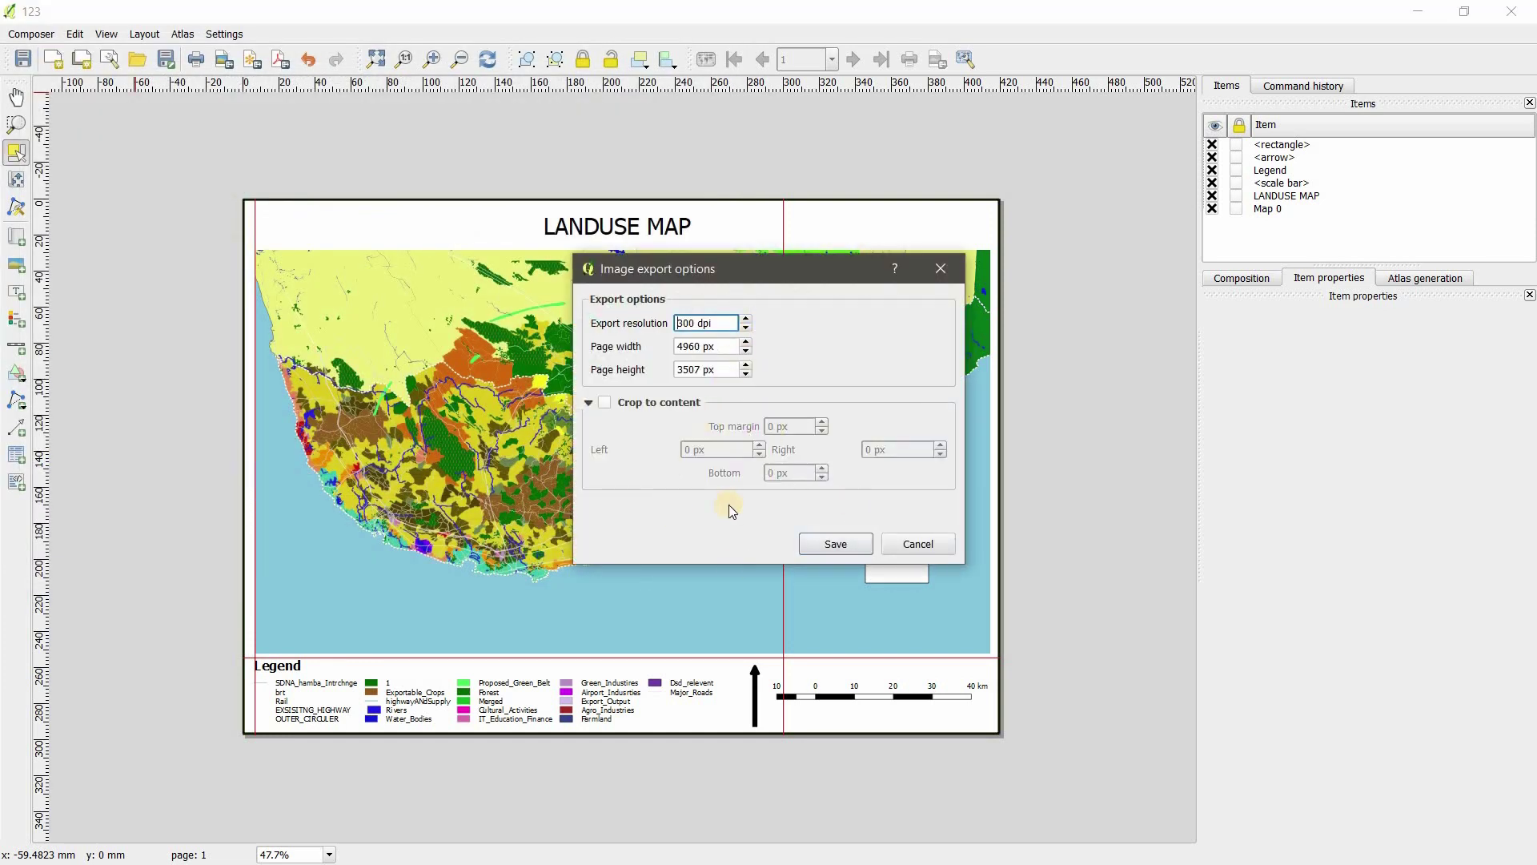
left_click(836, 545)
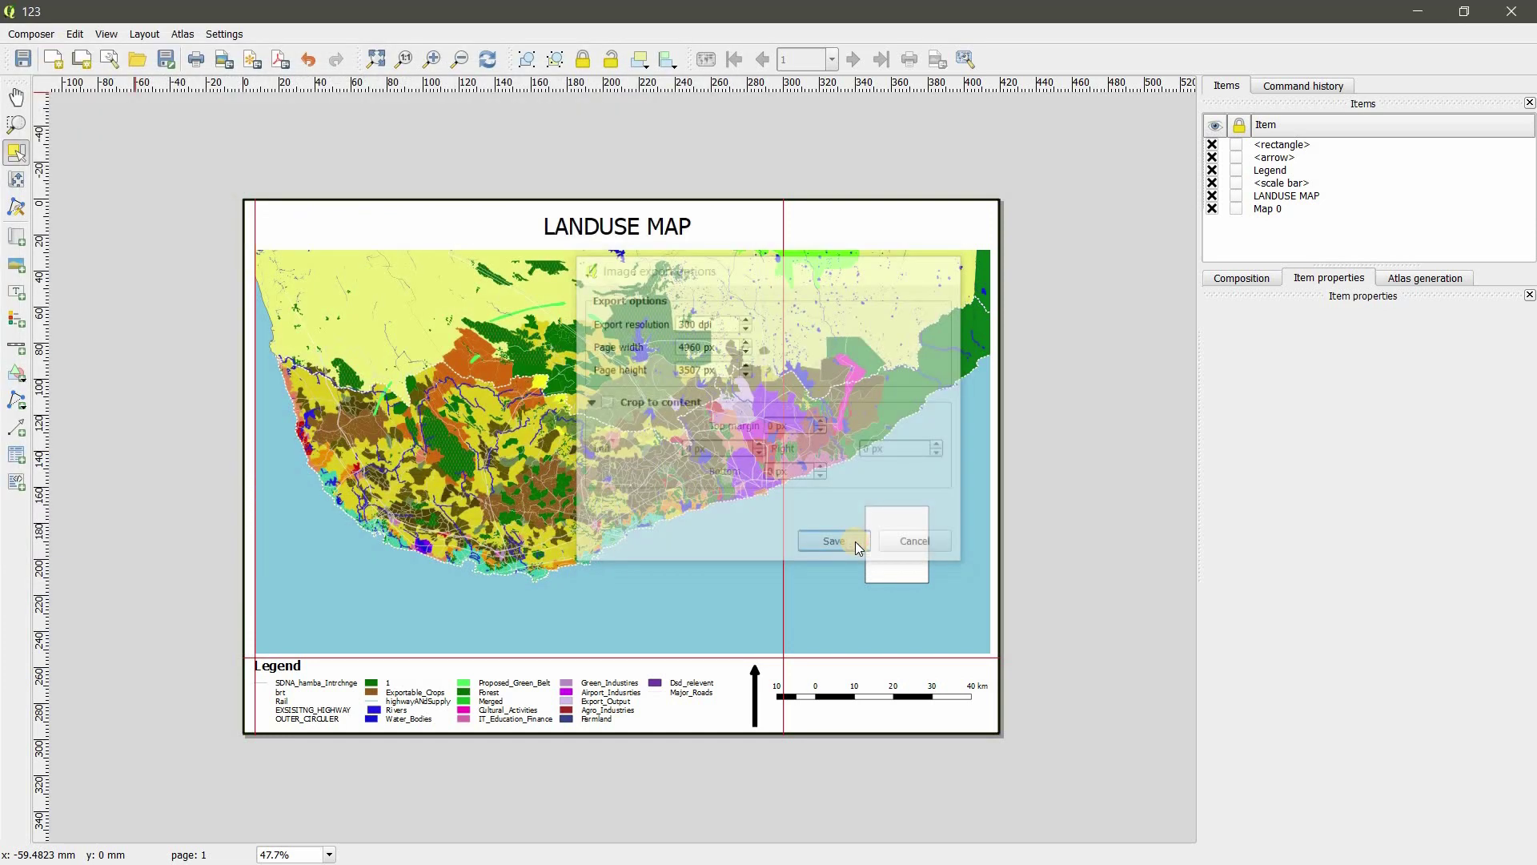